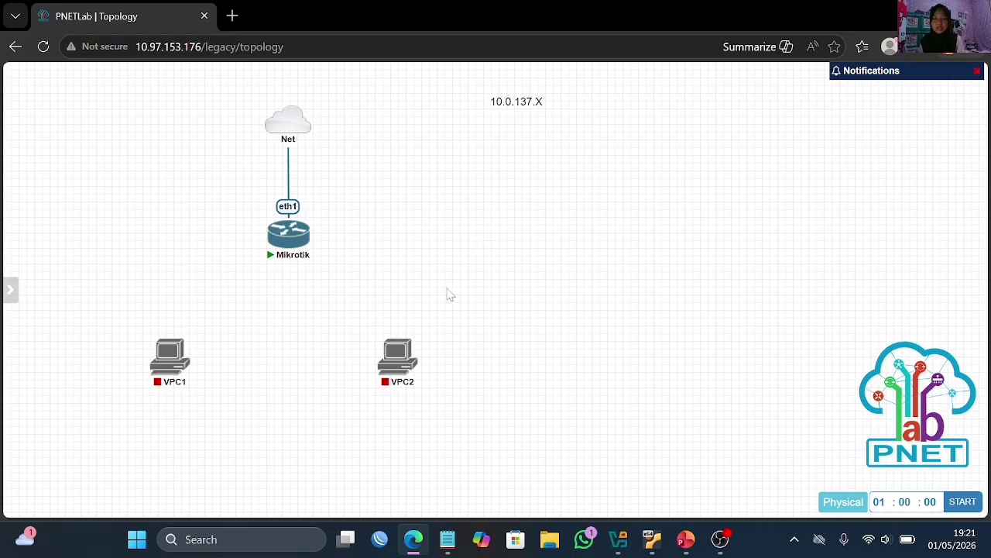
# Open the Mikrotik router's console terminal and reposition its window on the topology canvas
pyautogui.moveTo(288, 231)
pyautogui.moveTo(293, 270)
pyautogui.click(285, 236)
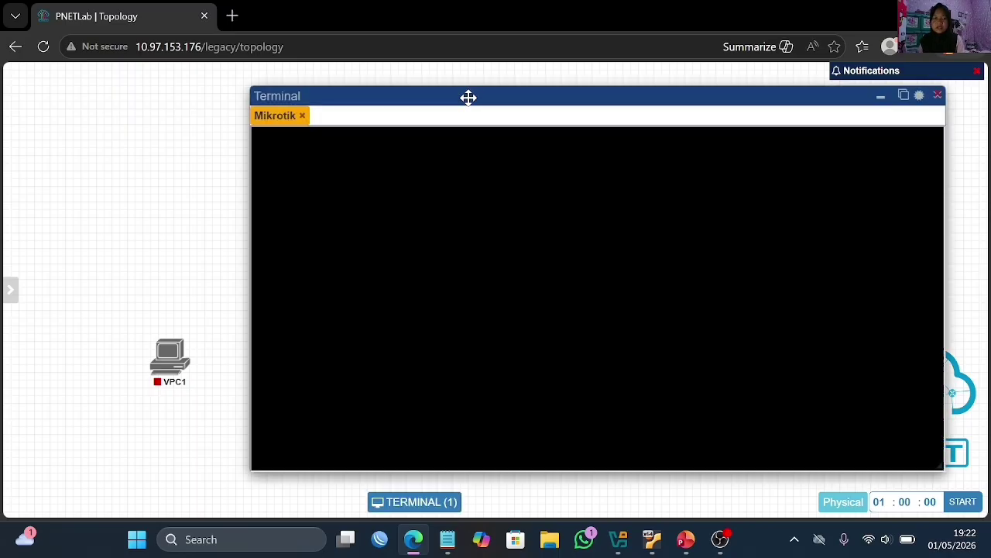
pyautogui.moveTo(469, 98); pyautogui.dragTo(507, 113)
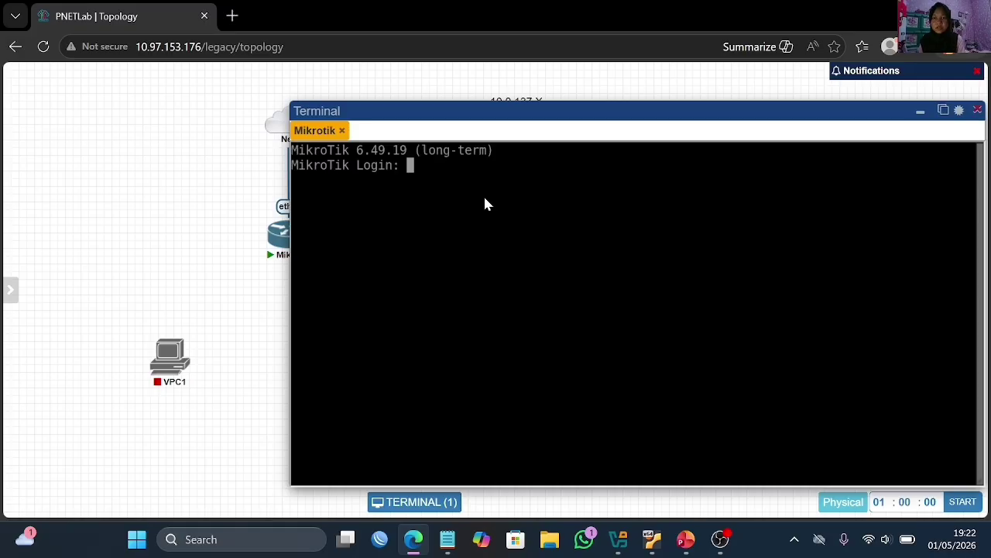
# Log in to the router as admin with the password left blank, declining the software licence and skipping the password change
pyautogui.write('a')
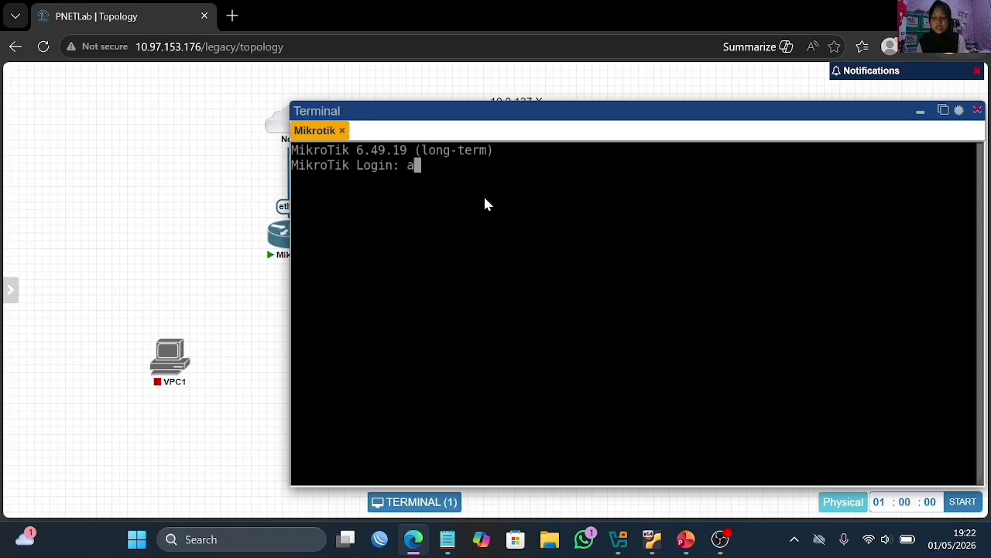
pyautogui.write('dmin')
pyautogui.press('Return')
pyautogui.press('Return')
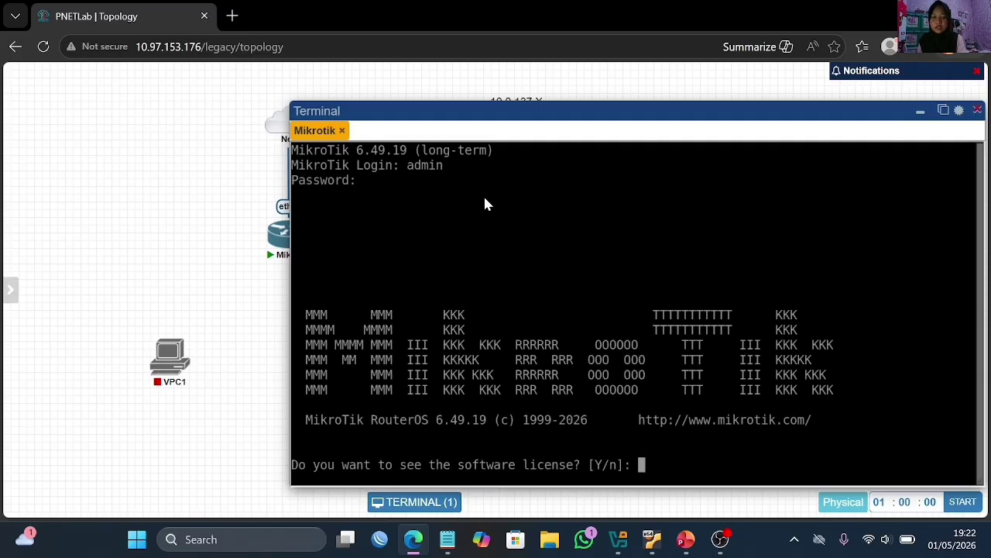
pyautogui.write('n')
pyautogui.press('Return')
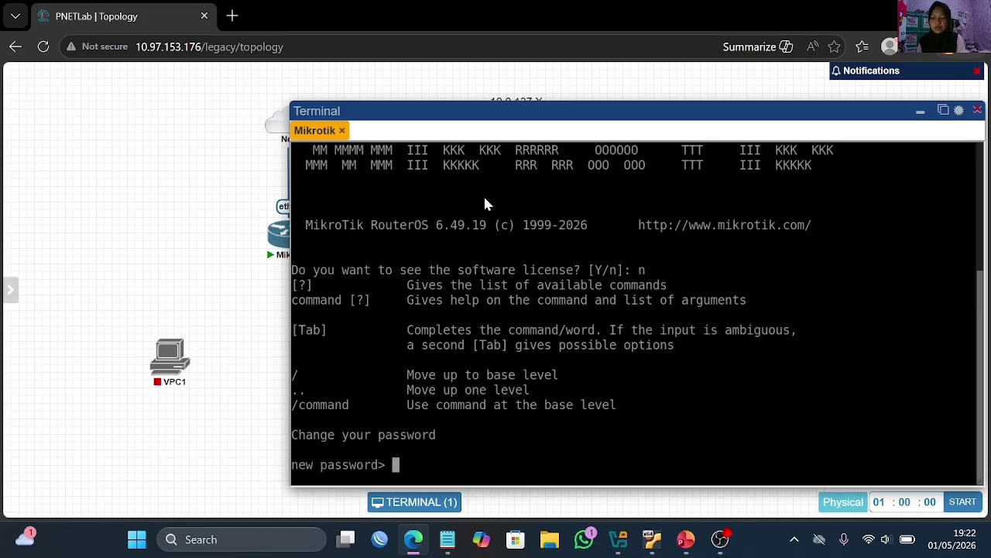
pyautogui.hotkey('ctrl', 'c')
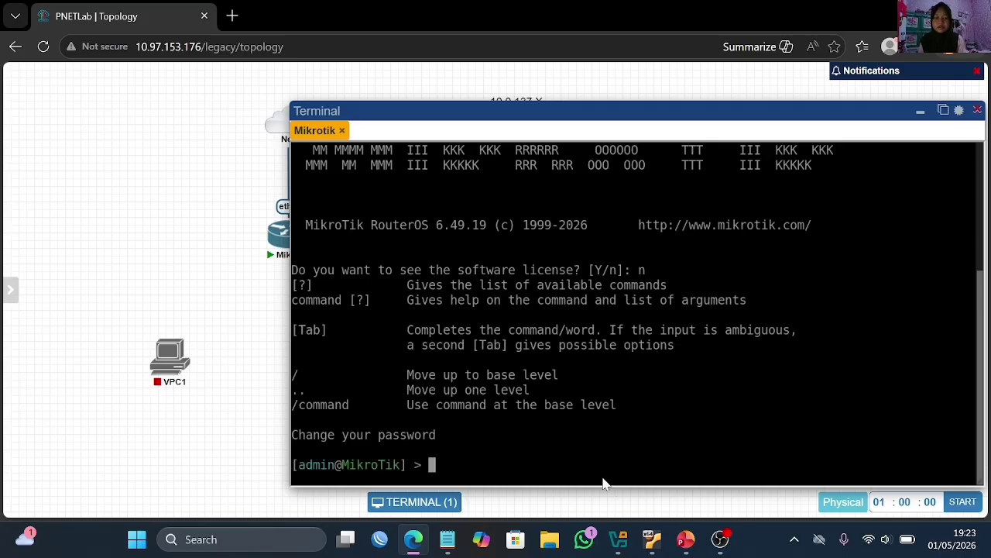
# Shrink the terminal window's height and move it clear of the Net cloud and Mikrotik router
pyautogui.moveTo(535, 486)
pyautogui.mouseDown()
pyautogui.moveTo(526, 465)
pyautogui.moveTo(533, 488)
pyautogui.mouseUp()
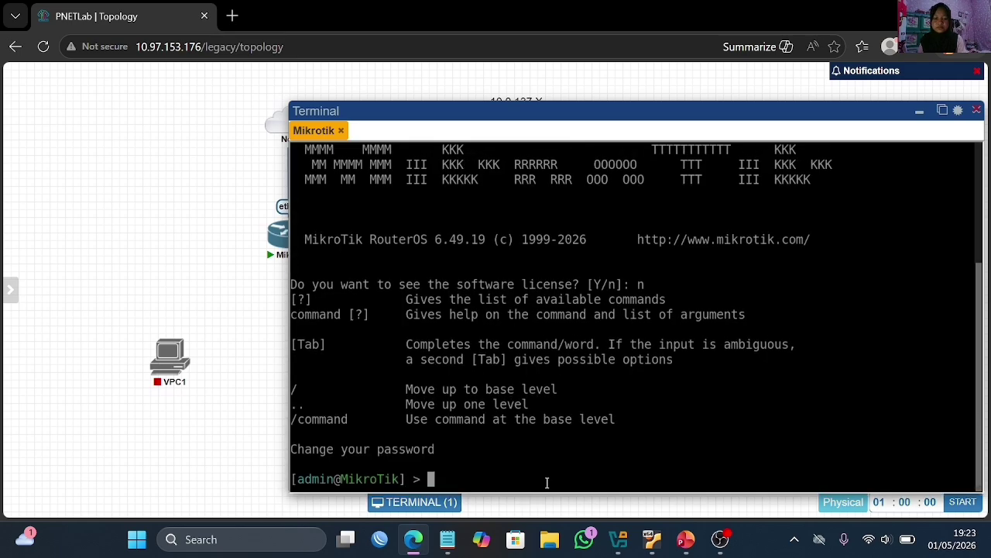
pyautogui.press('Return')
pyautogui.press('Return')
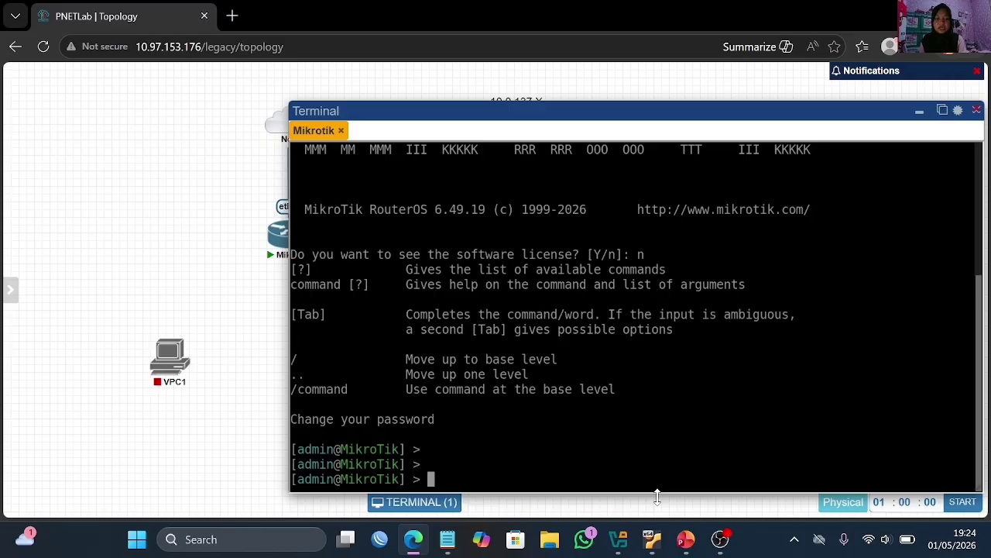
pyautogui.moveTo(657, 496); pyautogui.dragTo(670, 349)
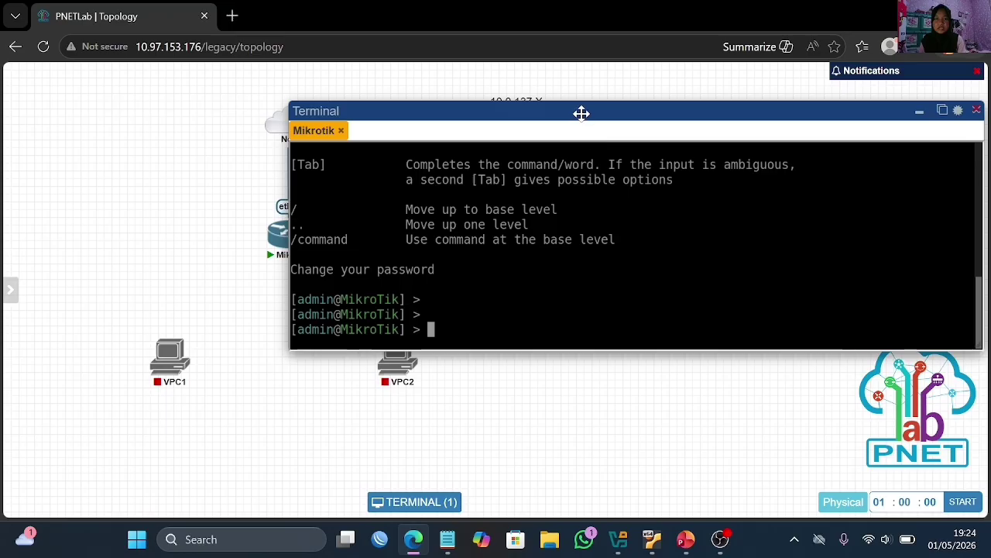
pyautogui.moveTo(581, 112); pyautogui.dragTo(597, 236)
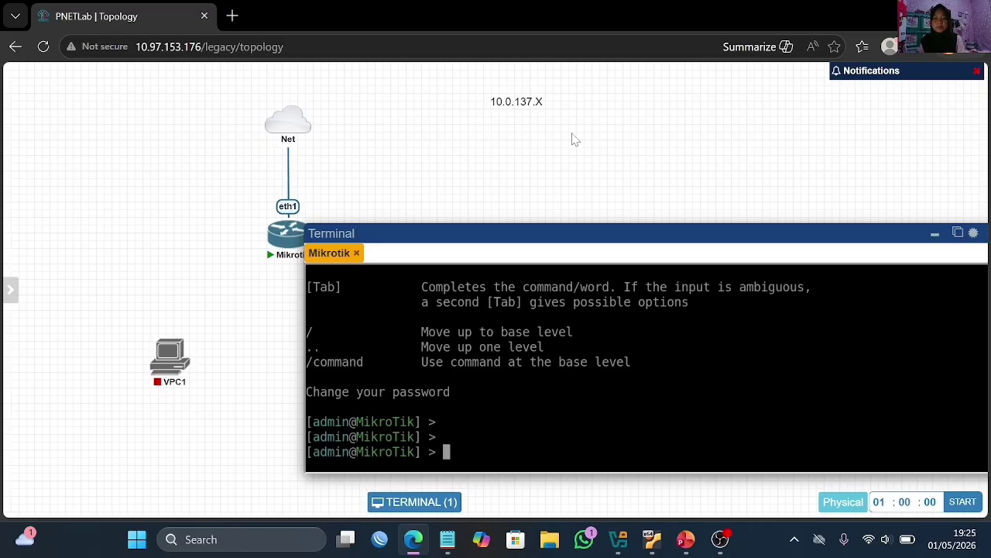
pyautogui.moveTo(543, 235); pyautogui.dragTo(586, 210)
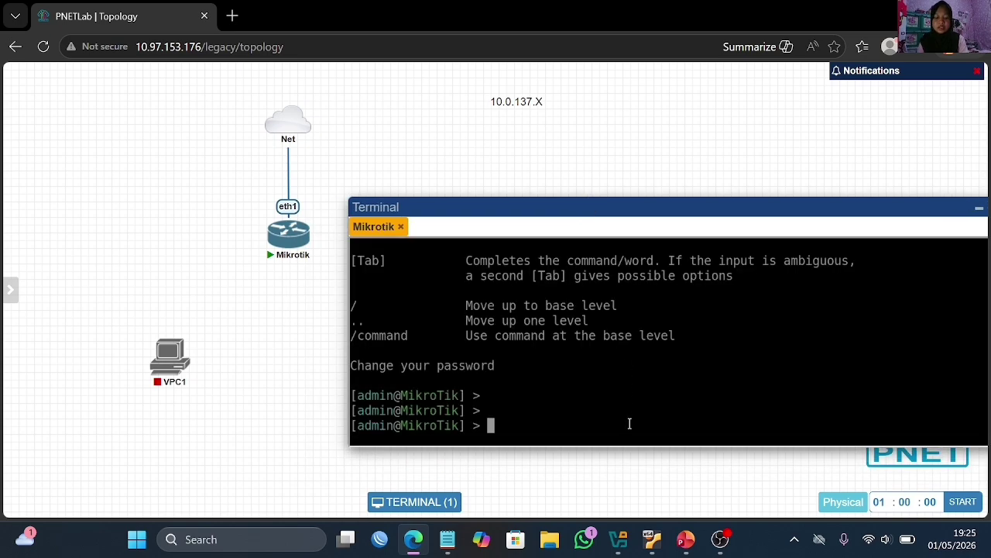
# List the router's IP addresses with the command "ip address print"
pyautogui.write('ip a')
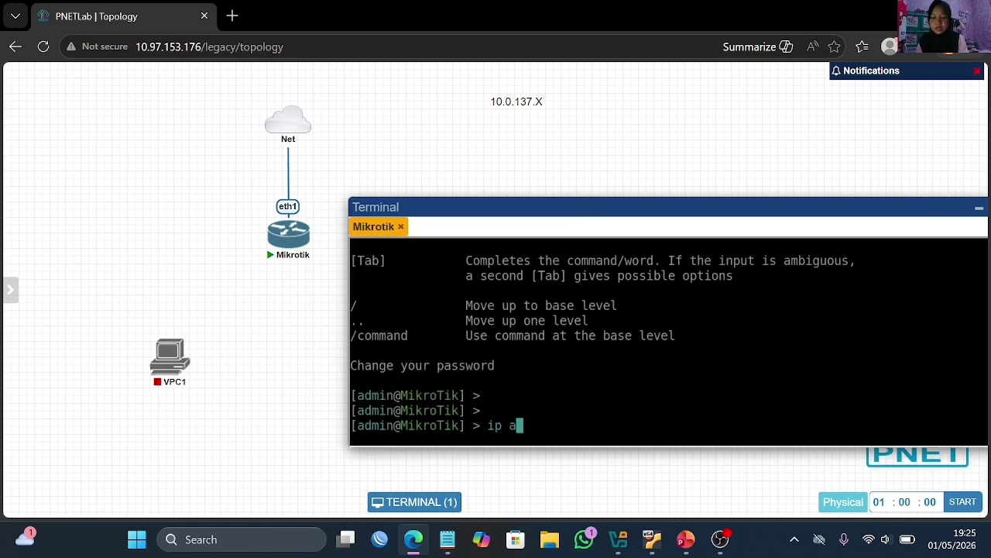
pyautogui.write('ddrs')
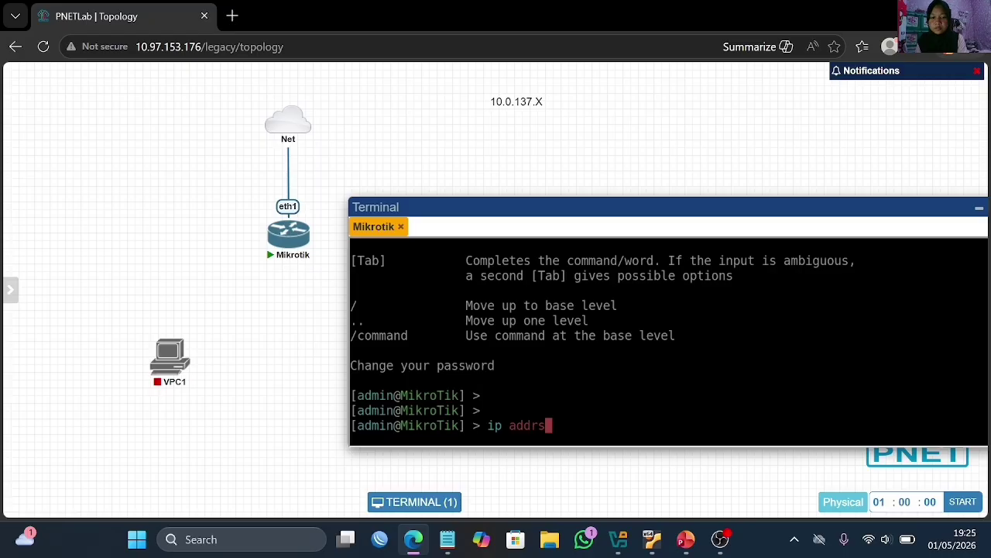
pyautogui.press('BackSpace')
pyautogui.write('ess print')
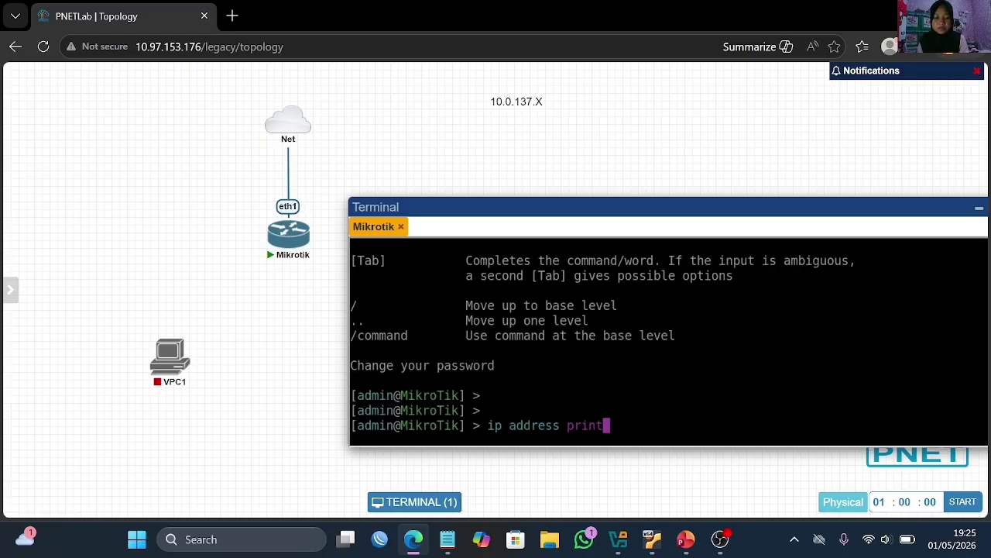
pyautogui.press('Return')
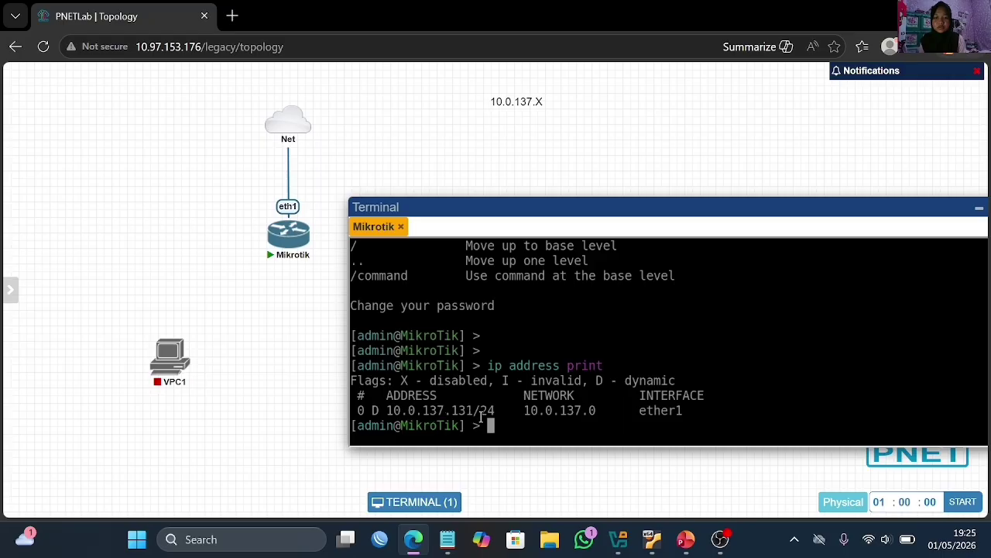
# Add a text label reading 10.0.137.131 to the topology, beside the Mikrotik router
pyautogui.rightClick(226, 297)
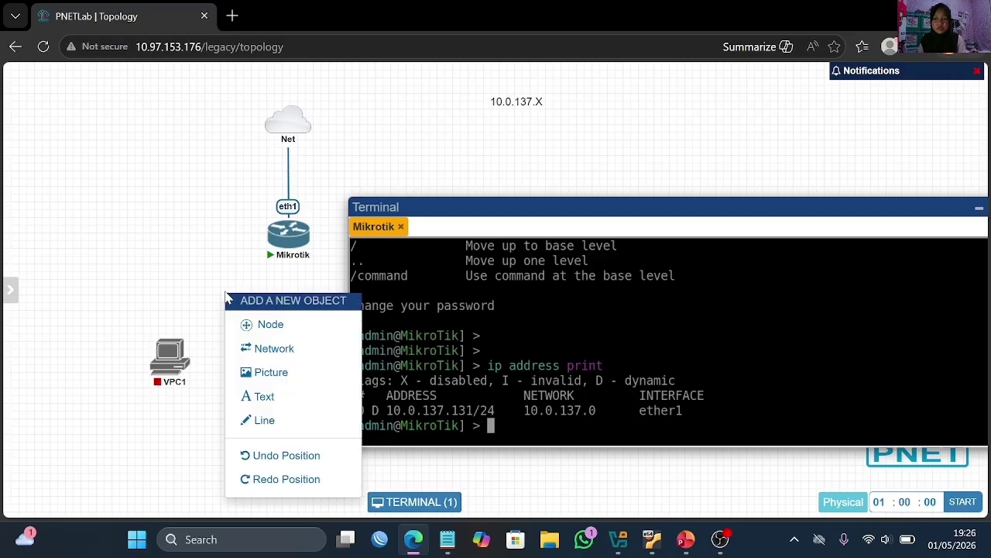
pyautogui.click(258, 395)
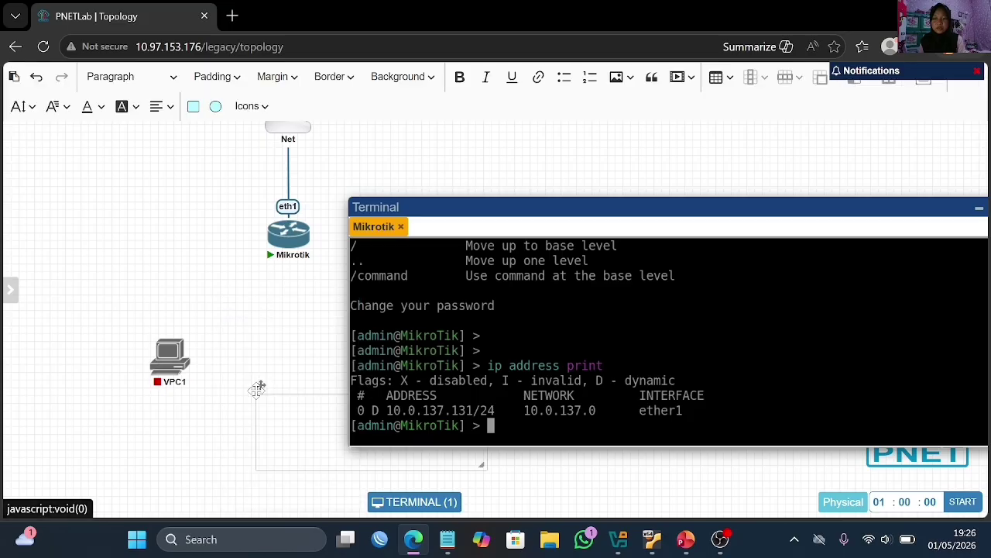
pyautogui.moveTo(258, 388); pyautogui.dragTo(149, 223)
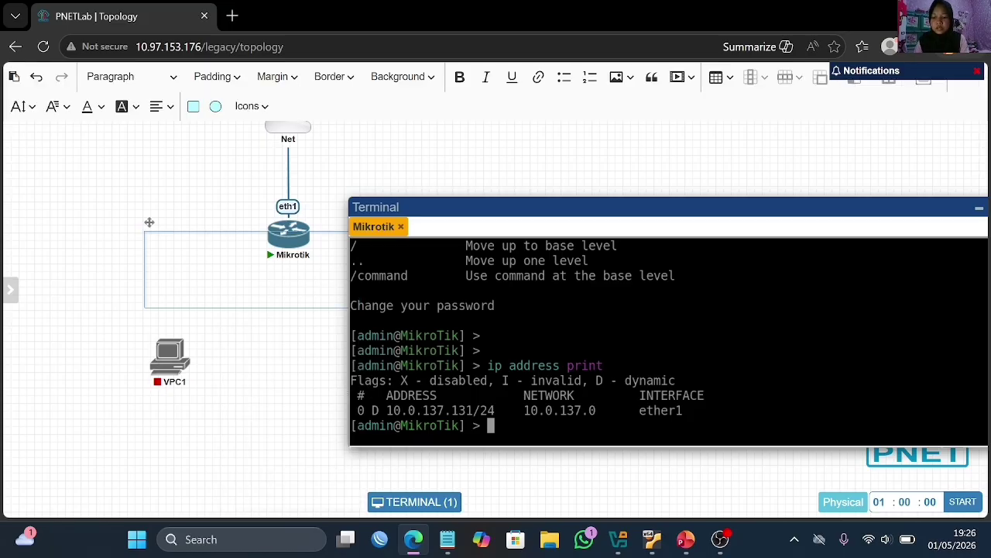
pyautogui.write('10.0.137')
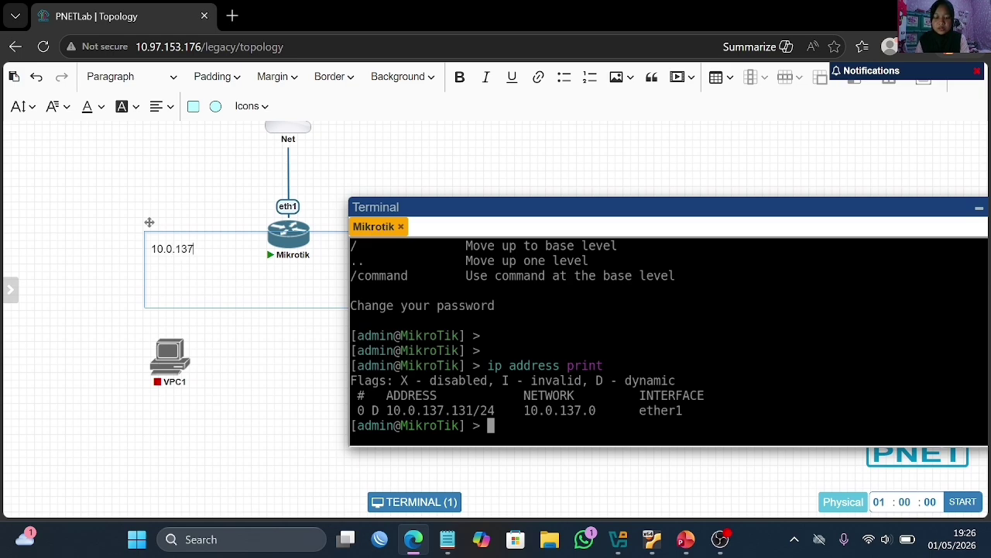
pyautogui.write('.13')
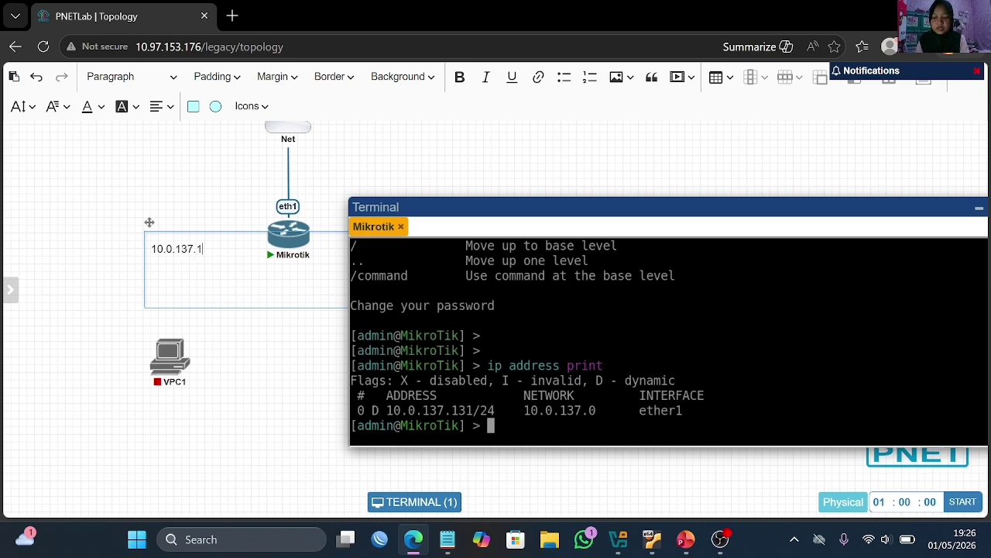
pyautogui.write('1')
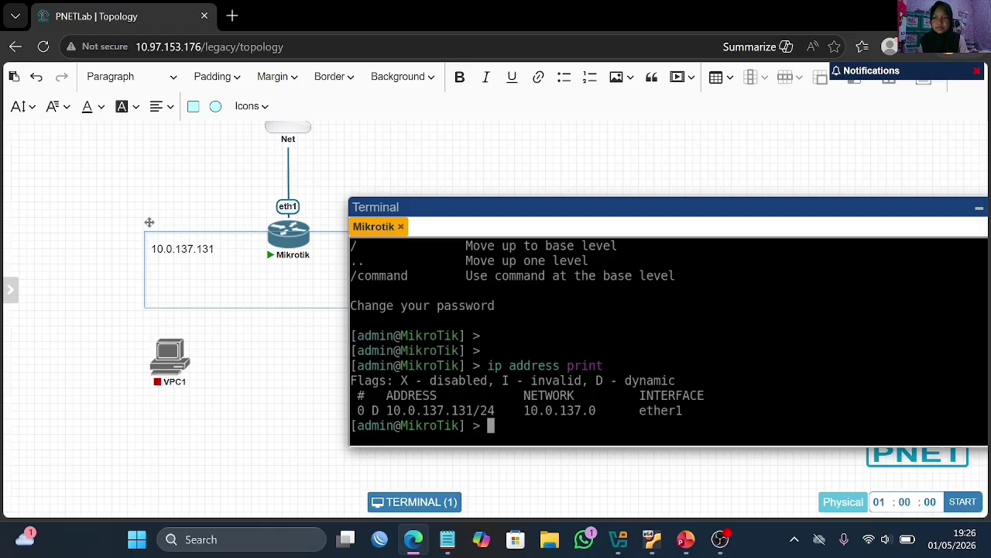
# Shrink the 10.0.137.131 label's box to fit its text and place the label just above the Net cloud
pyautogui.moveTo(150, 222); pyautogui.dragTo(124, 214)
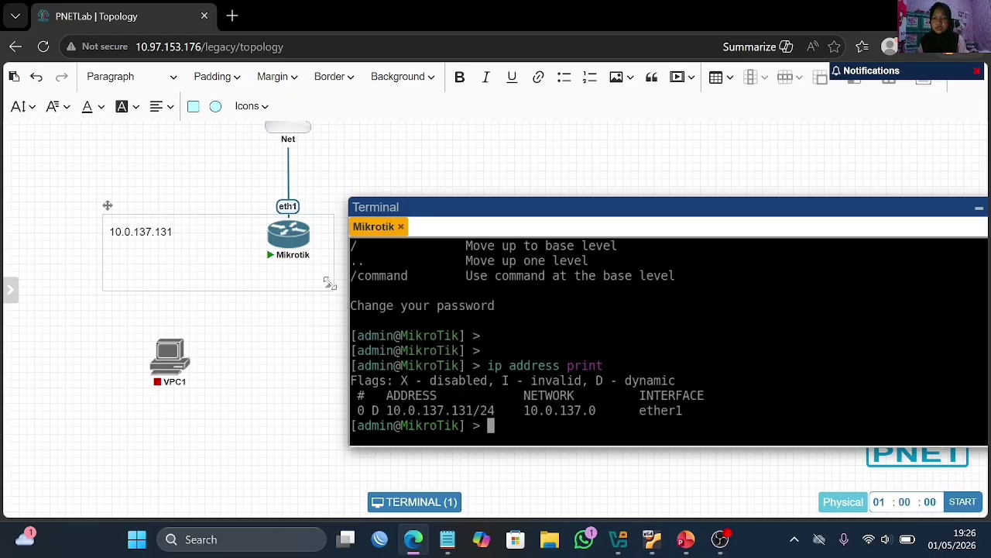
pyautogui.moveTo(333, 284); pyautogui.dragTo(184, 244)
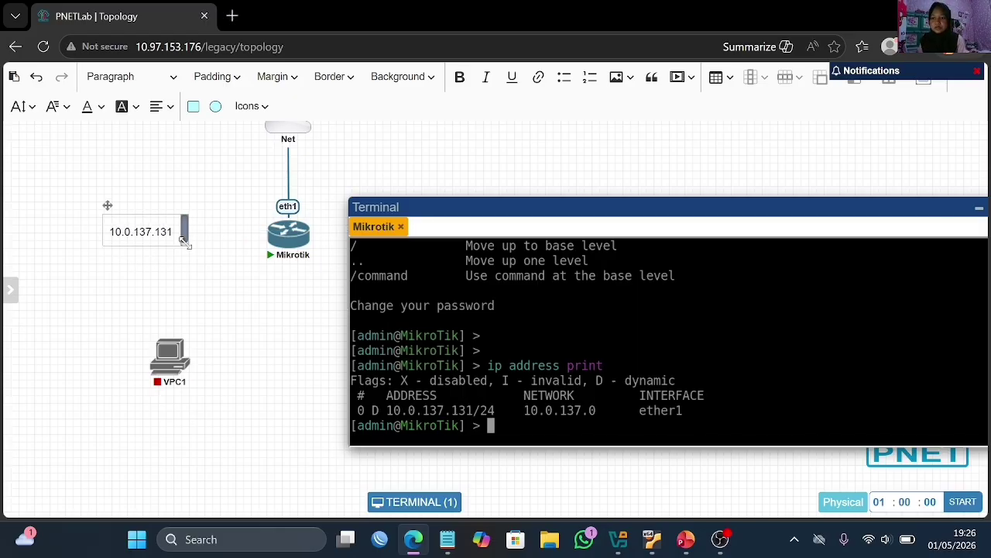
pyautogui.click(210, 294)
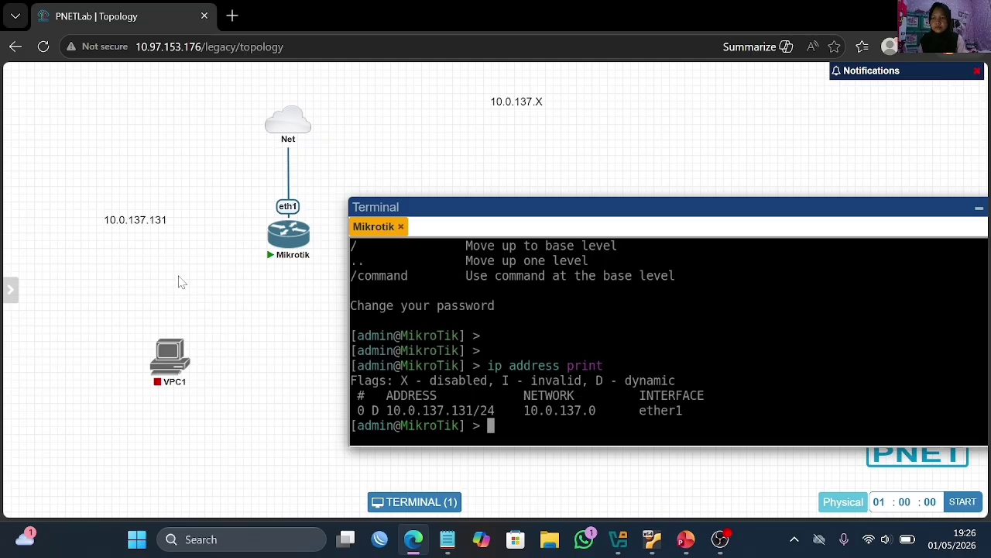
pyautogui.moveTo(138, 226); pyautogui.dragTo(292, 96)
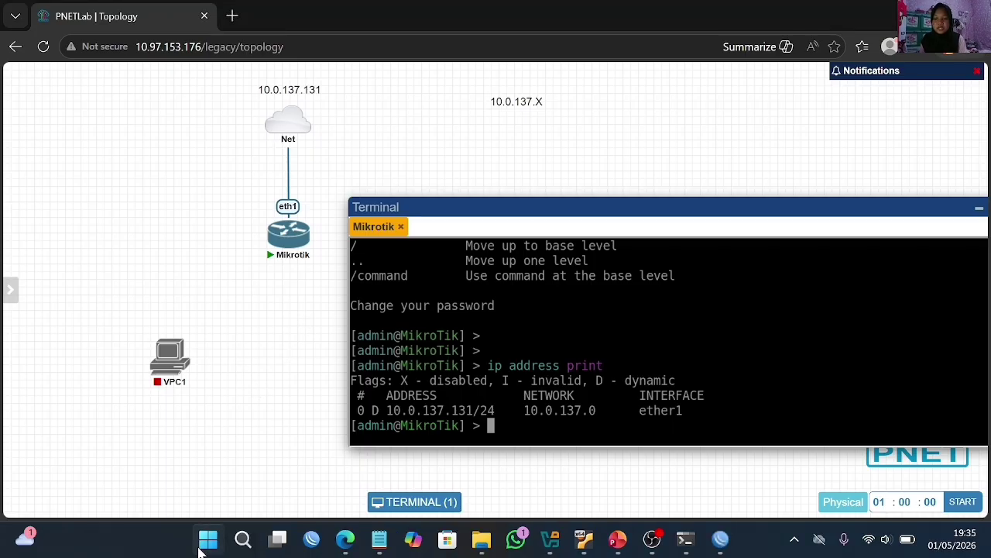
# Open the Windows Command Prompt as administrator and move its window below the browser's address bar
pyautogui.click(208, 539)
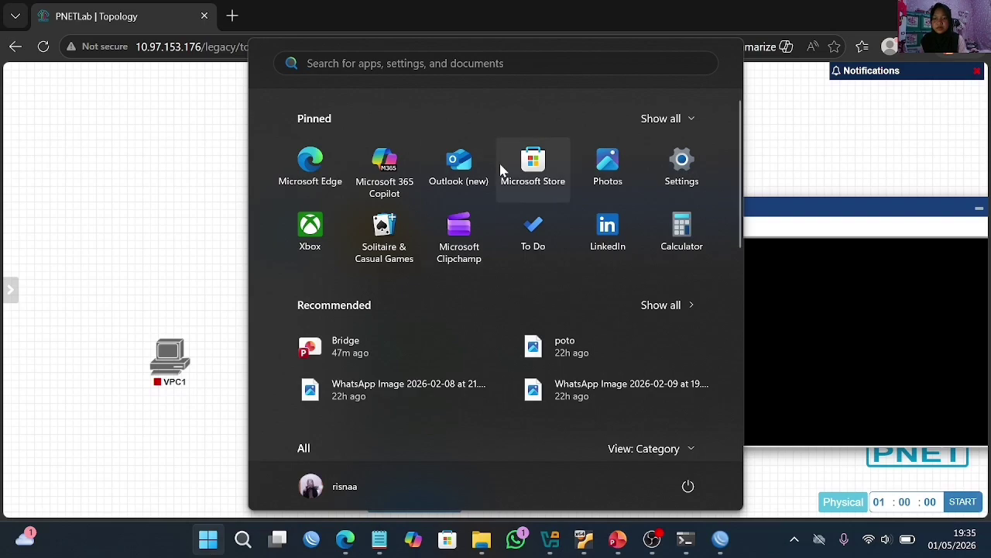
pyautogui.click(387, 62)
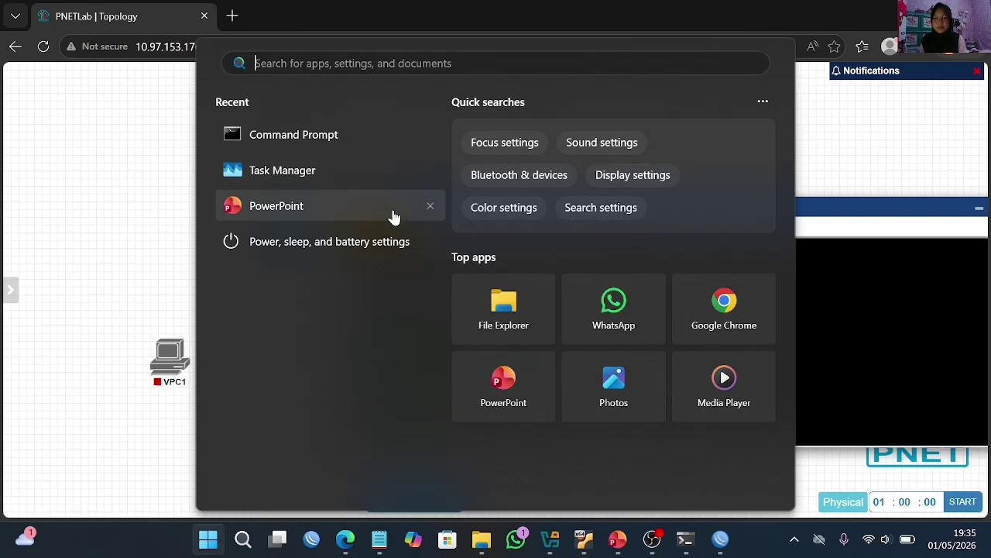
pyautogui.rightClick(415, 134)
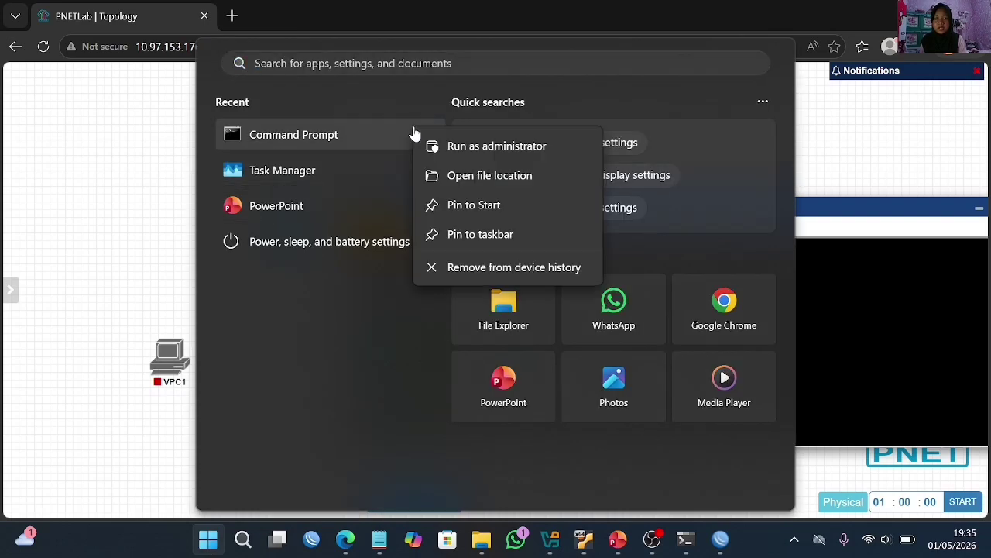
pyautogui.click(446, 147)
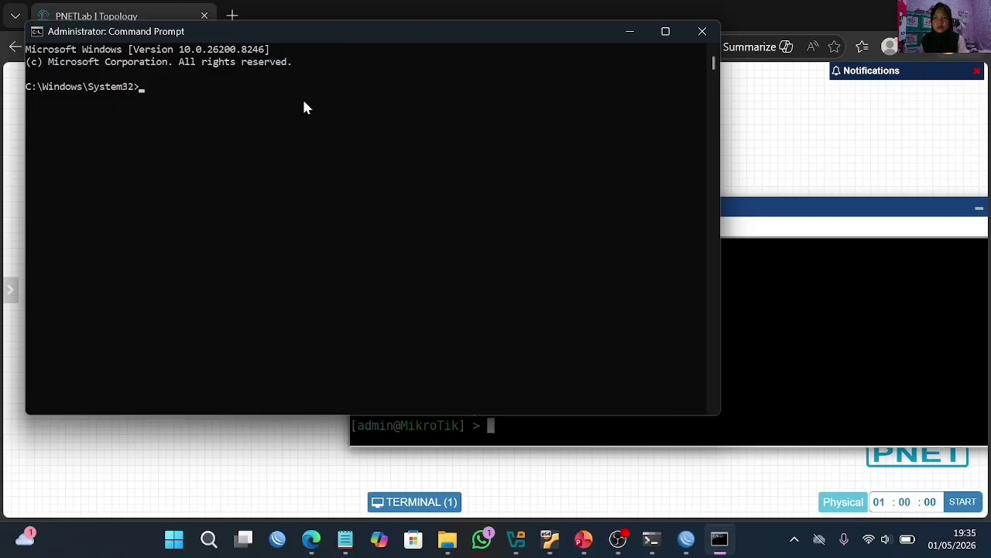
pyautogui.moveTo(372, 40); pyautogui.dragTo(425, 84)
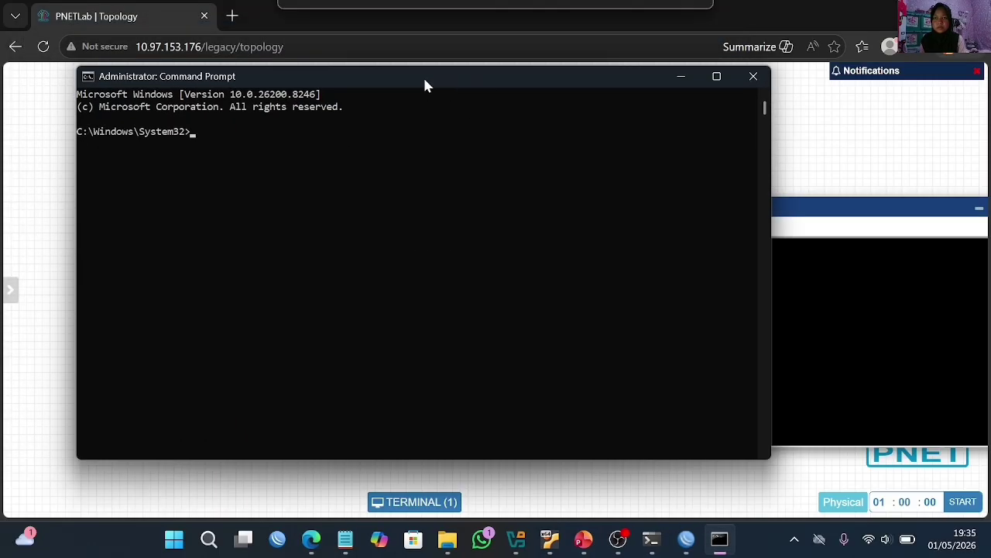
# Add a Windows route to 10.0.137.0 with mask 255.255.255.0 through gateway 10.97.153.176
pyautogui.click(294, 143)
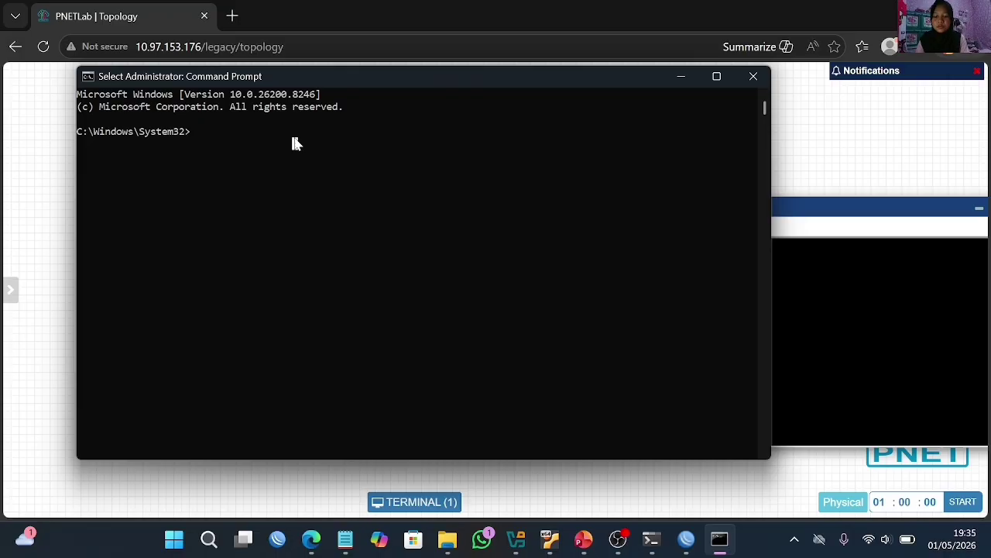
pyautogui.press('Escape')
pyautogui.write('route')
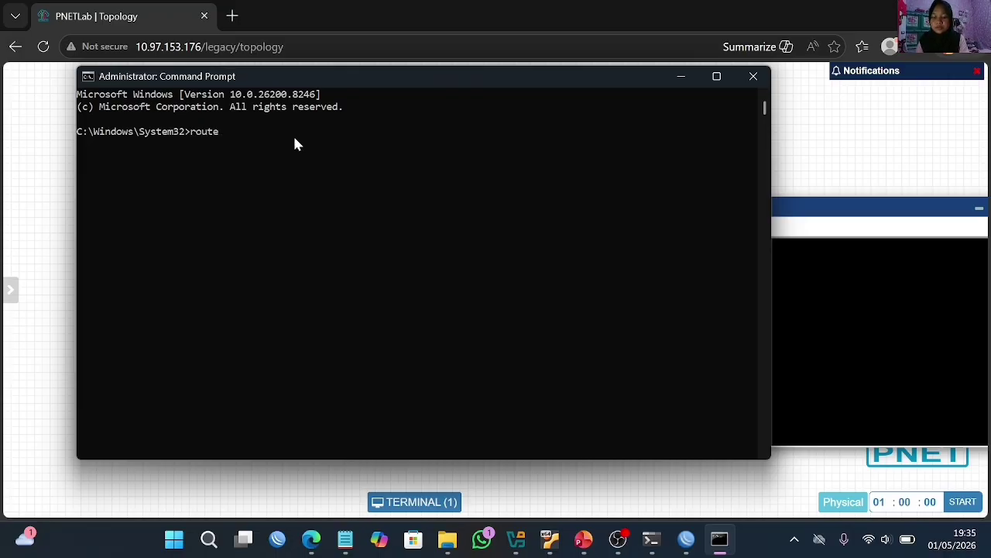
pyautogui.write(' add 10')
pyautogui.write('.0.137.0 mask 255.255.255.')
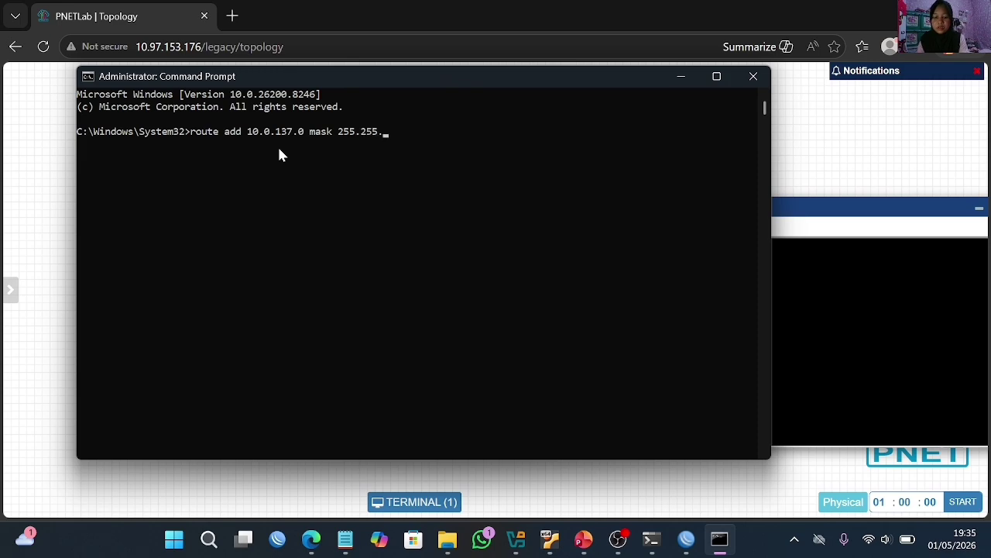
pyautogui.write('255.0 10.9')
pyautogui.write('7.153.1')
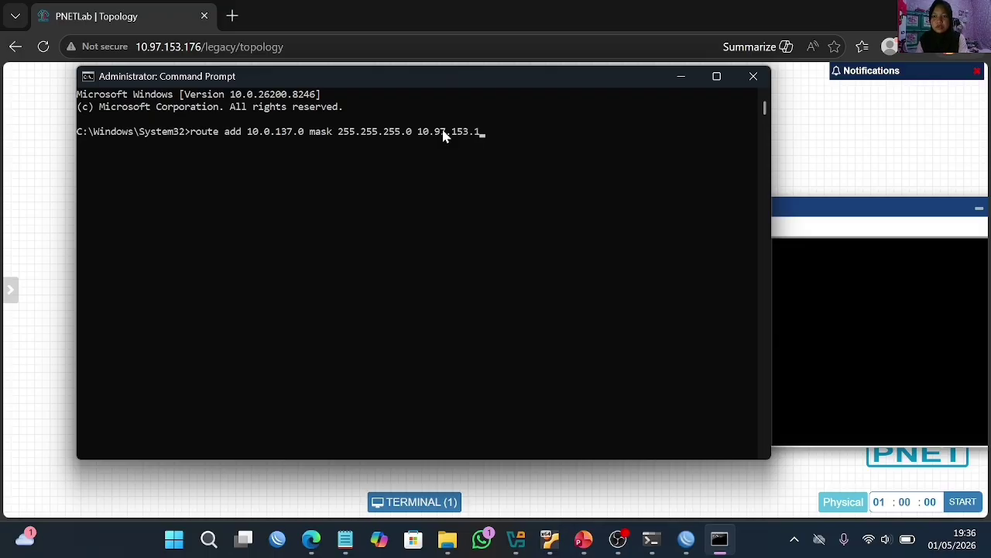
pyautogui.write('76')
pyautogui.press('Return')
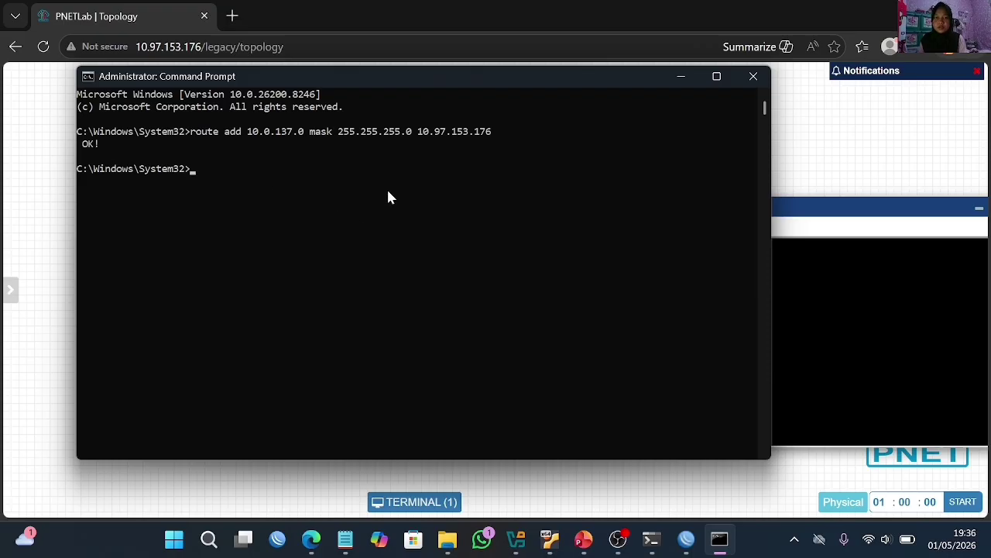
# Switch to WinBox, connect to the router at 10.0.137.131 with the admin login, and dismiss the password change request
pyautogui.click(682, 76)
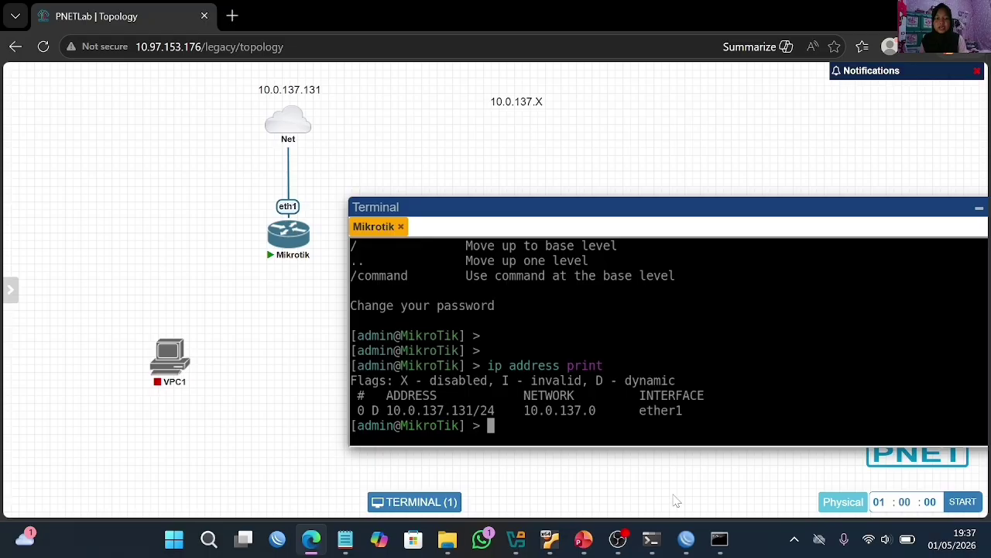
pyautogui.click(687, 540)
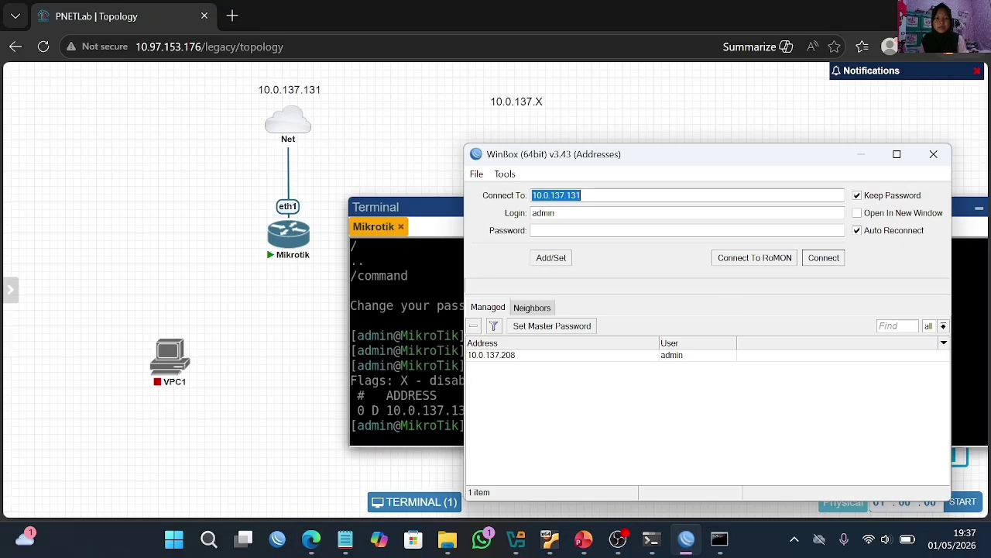
pyautogui.click(583, 195)
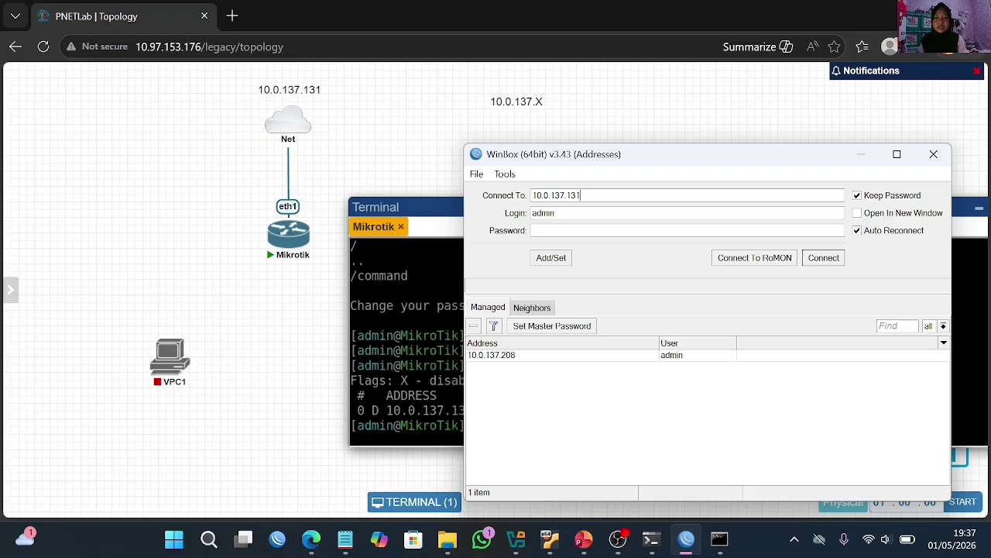
pyautogui.moveTo(293, 213)
pyautogui.click(835, 259)
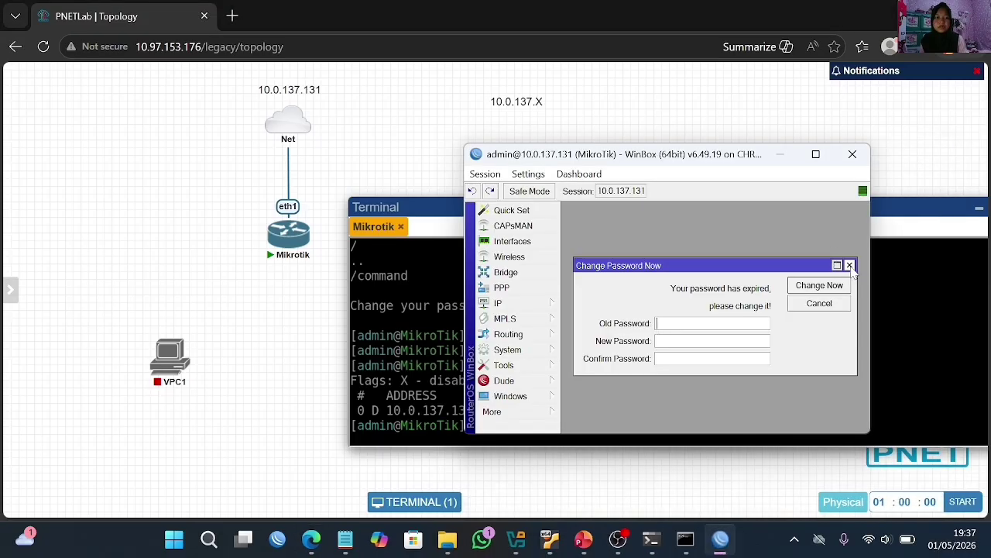
pyautogui.click(850, 265)
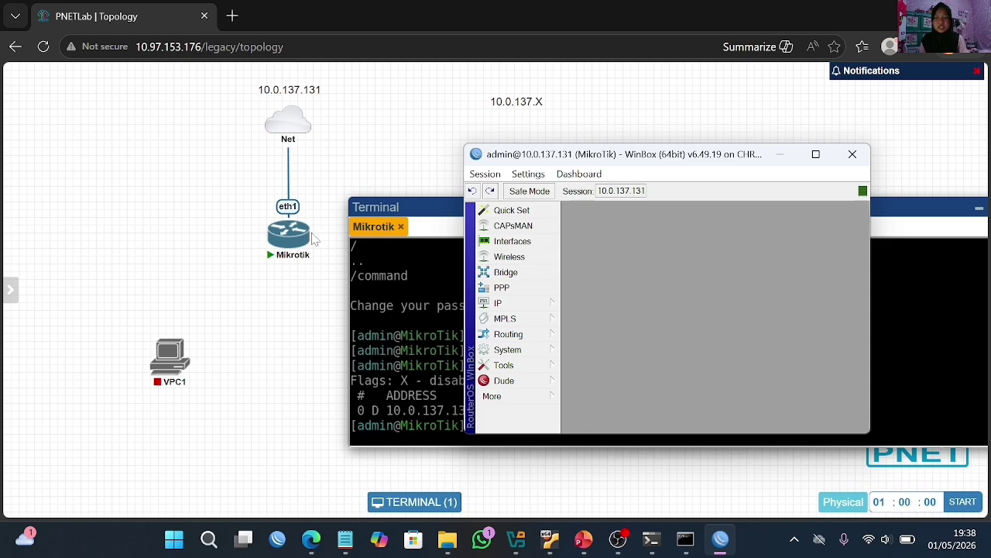
# Connect the Mikrotik router's eth2 interface to VPC1's eth0 in the PNETLab topology
pyautogui.moveTo(304, 237)
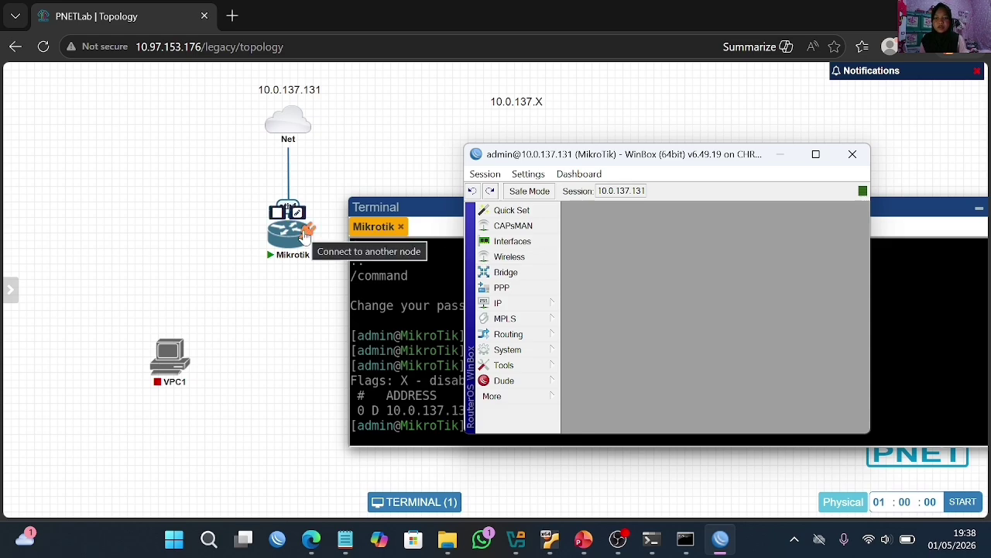
pyautogui.moveTo(304, 236); pyautogui.dragTo(167, 372)
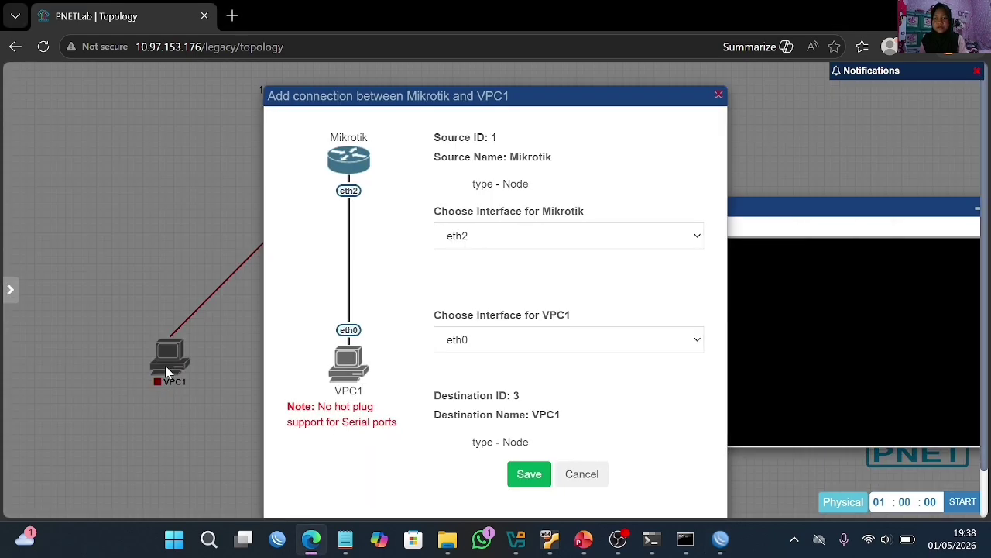
pyautogui.click(524, 474)
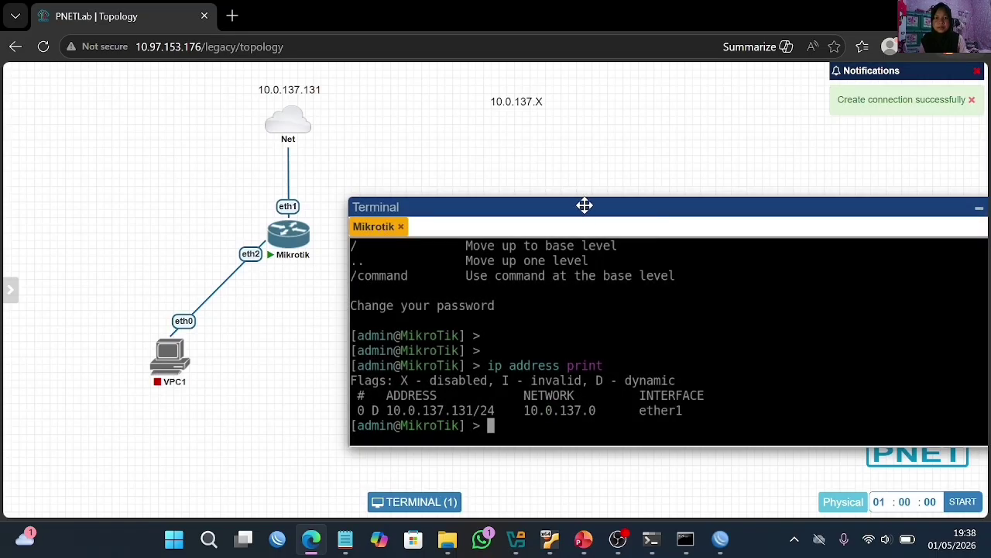
# Connect the Mikrotik router's eth3 interface to VPC2's eth0 and minimize the router's terminal window
pyautogui.moveTo(582, 204); pyautogui.dragTo(640, 131)
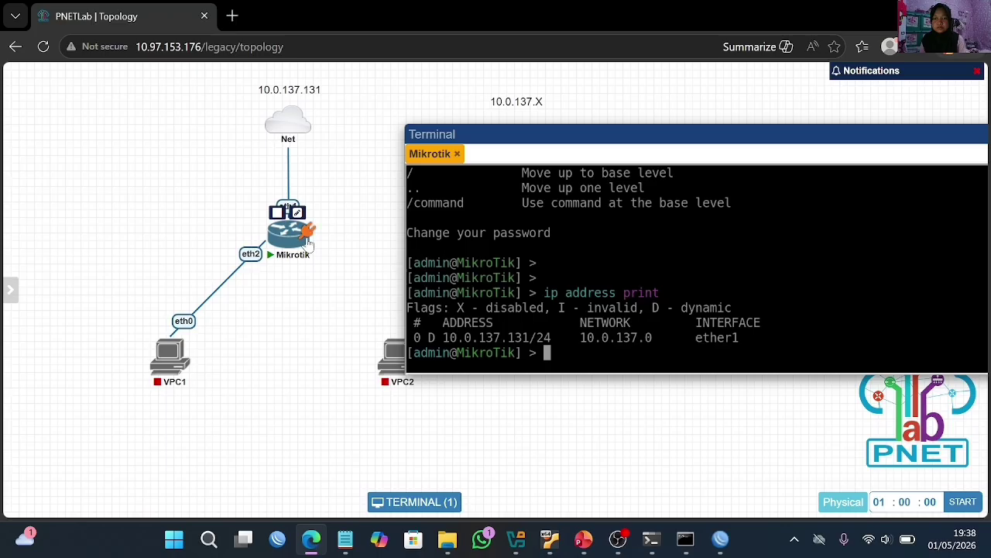
pyautogui.moveTo(300, 232); pyautogui.dragTo(390, 357)
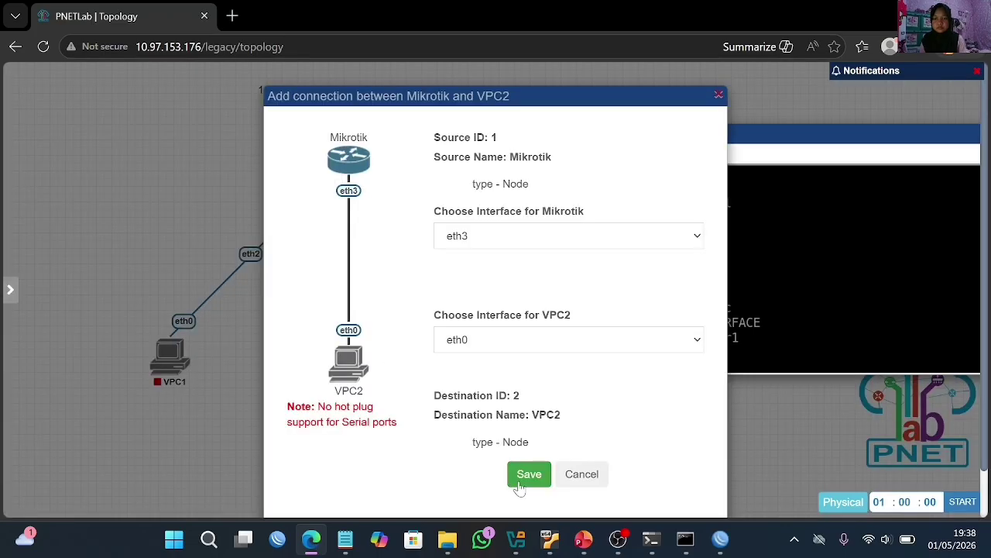
pyautogui.click(530, 475)
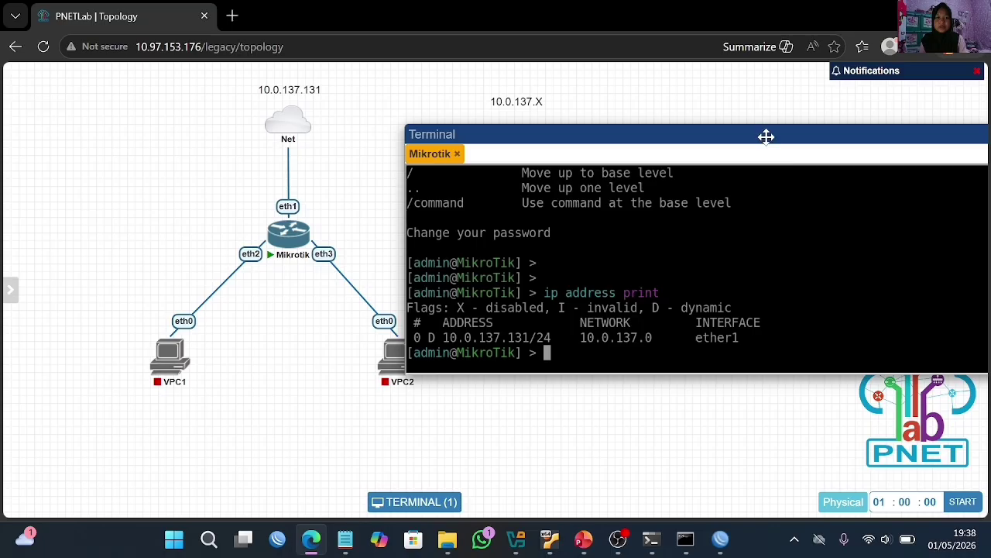
pyautogui.moveTo(766, 137); pyautogui.dragTo(717, 146)
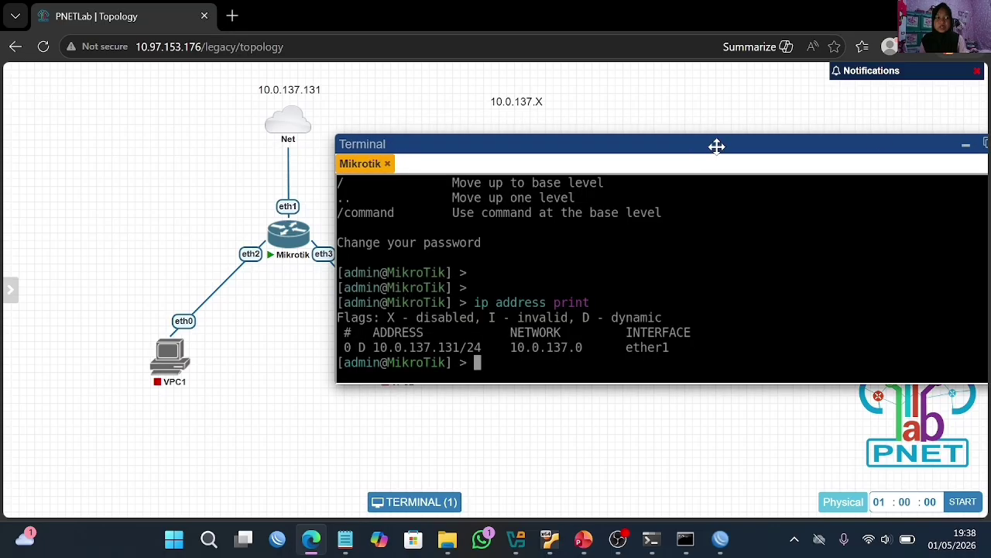
pyautogui.click(965, 145)
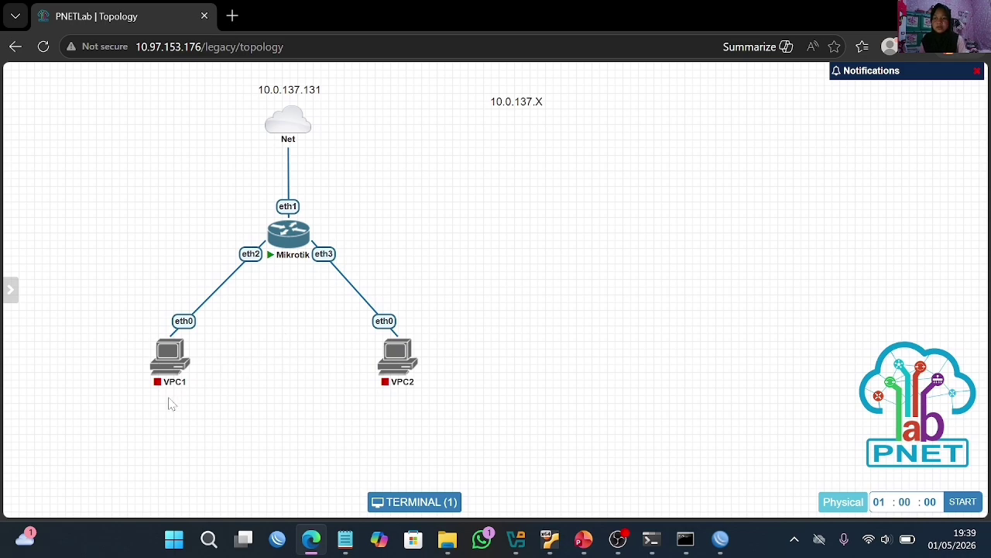
# Add a text label reading 10.10.10.0/24, shrink its box to fit, and place it just below VPC1
pyautogui.rightClick(239, 381)
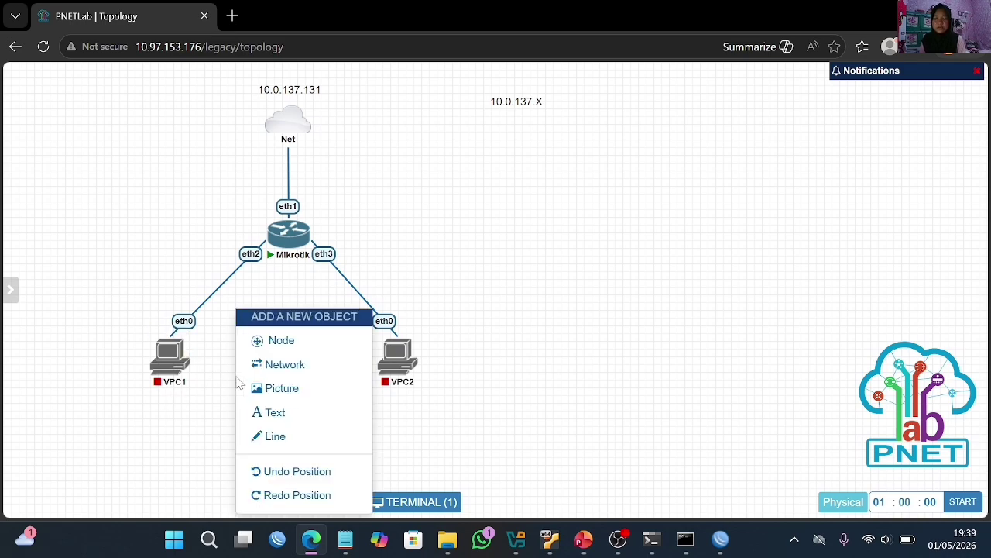
pyautogui.click(300, 422)
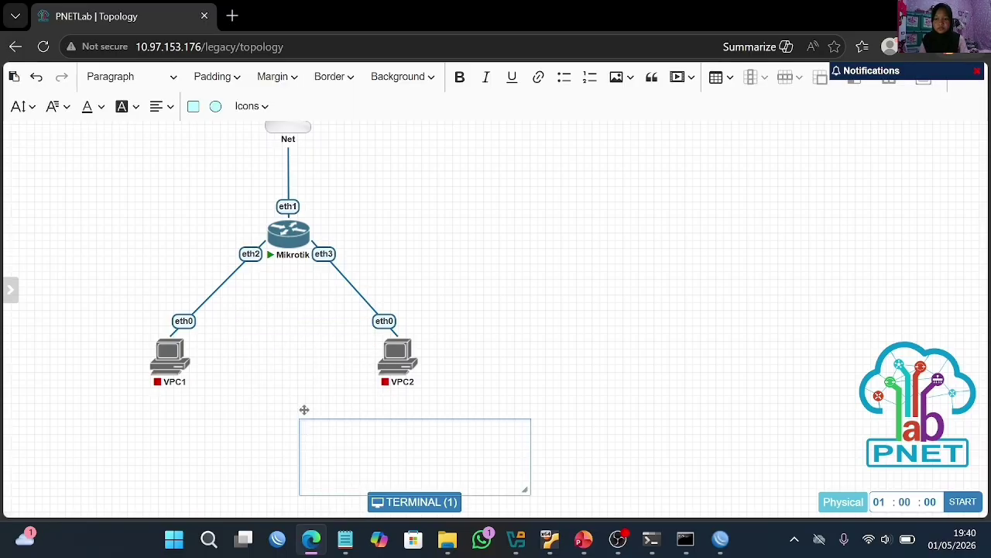
pyautogui.write('10.10.10.0/')
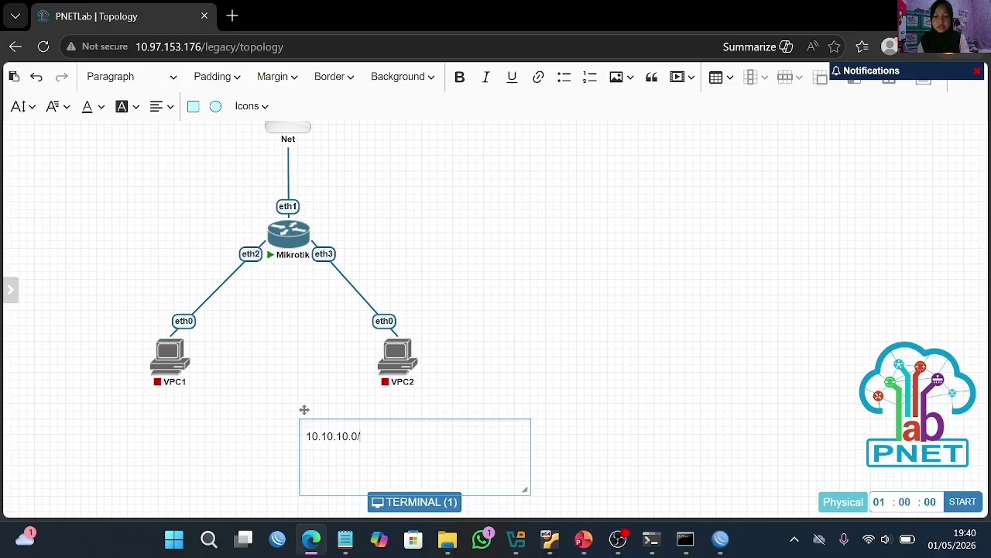
pyautogui.write('24')
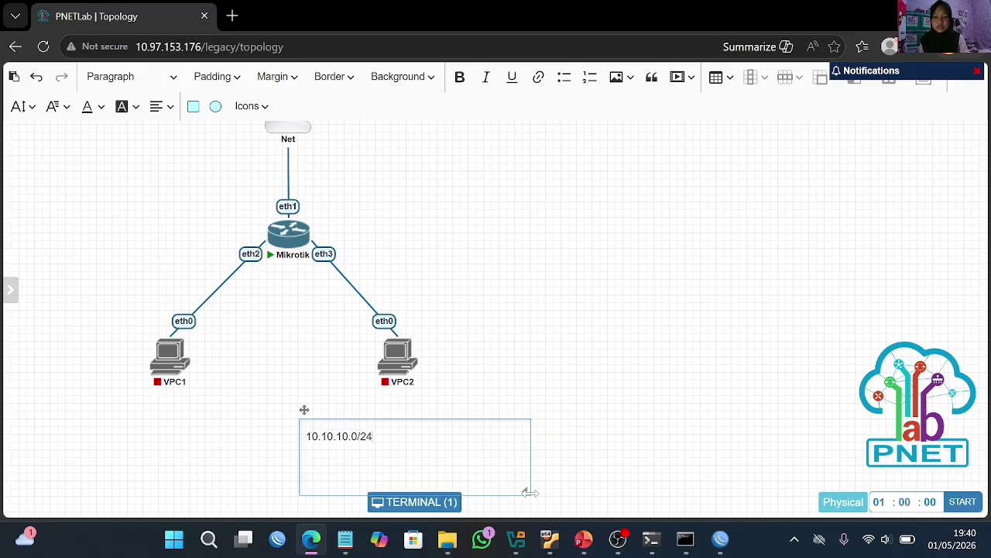
pyautogui.moveTo(526, 489); pyautogui.dragTo(386, 446)
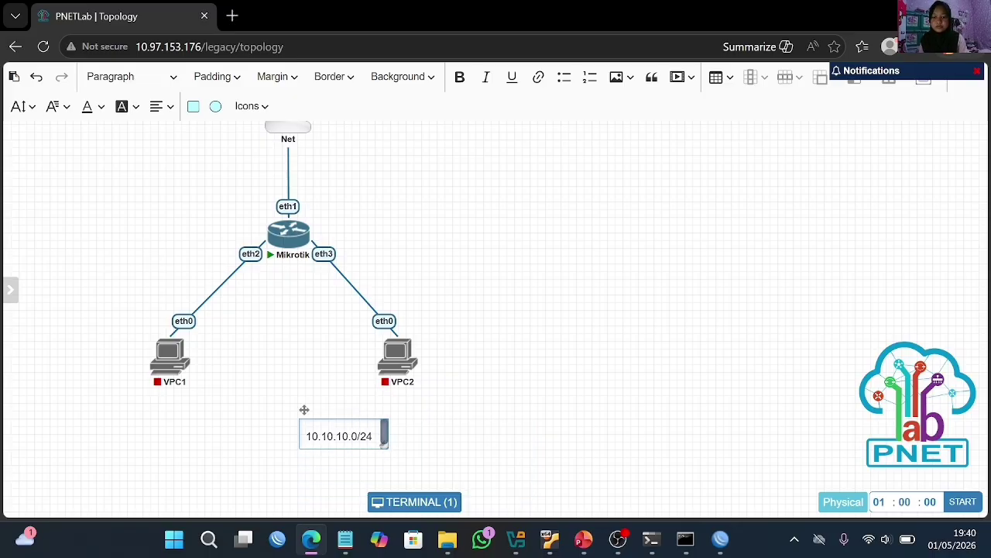
pyautogui.click(343, 458)
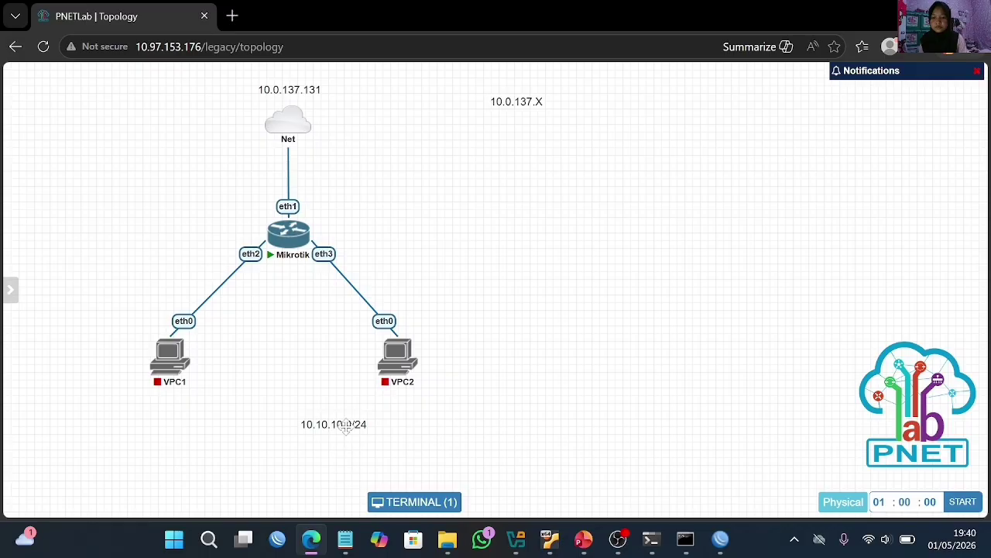
pyautogui.moveTo(343, 419); pyautogui.dragTo(175, 408)
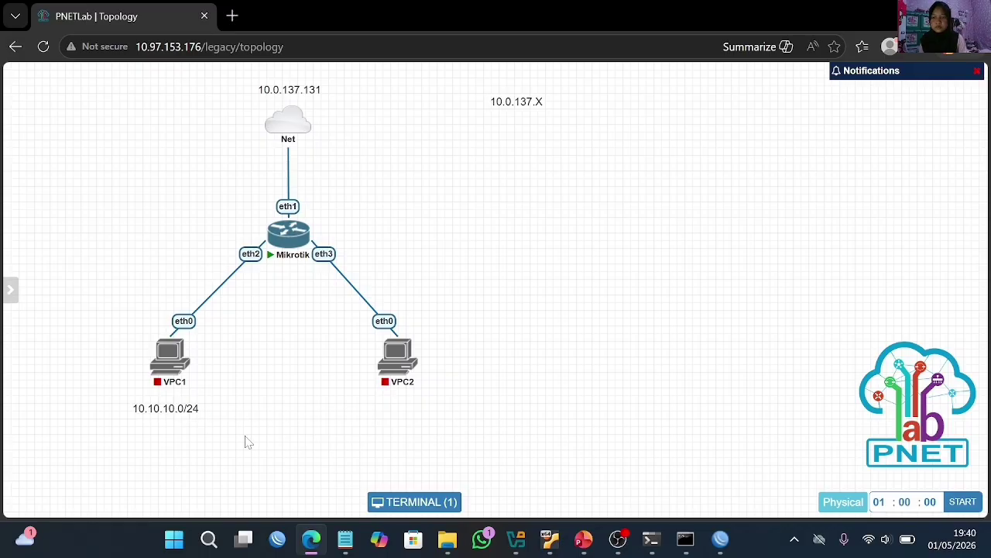
# Add a text label reading 10.20.20.0/24, shrink its box to fit, and place it just below VPC2
pyautogui.rightClick(369, 435)
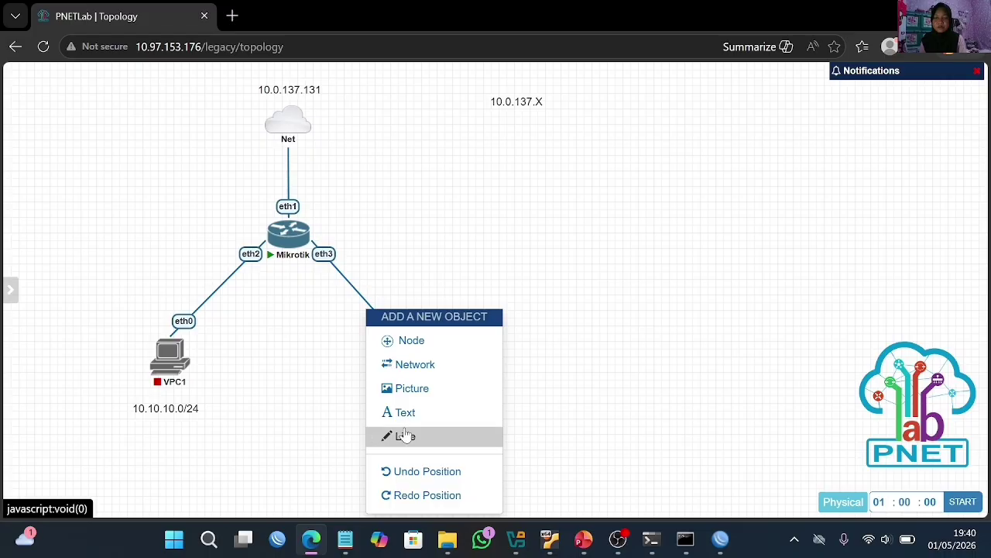
pyautogui.click(436, 410)
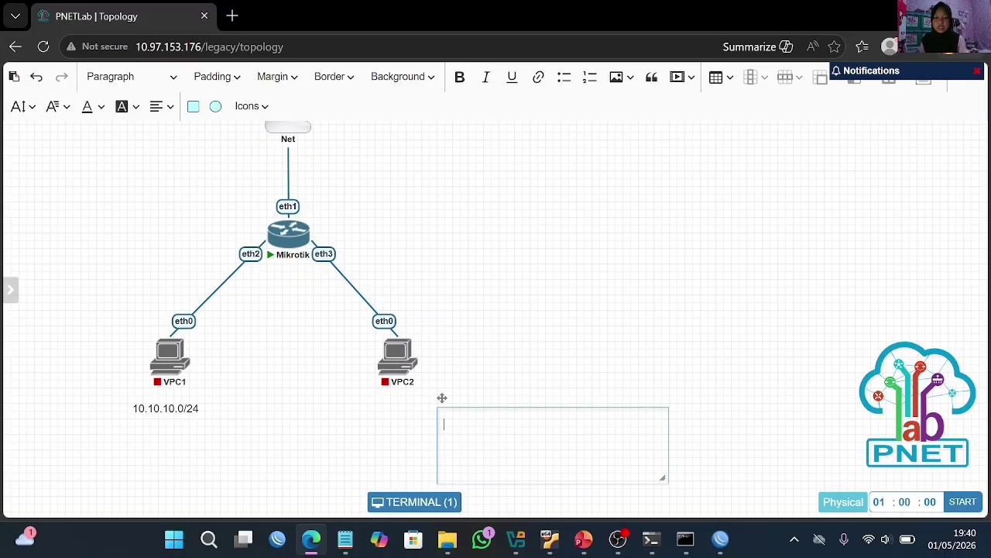
pyautogui.write('1')
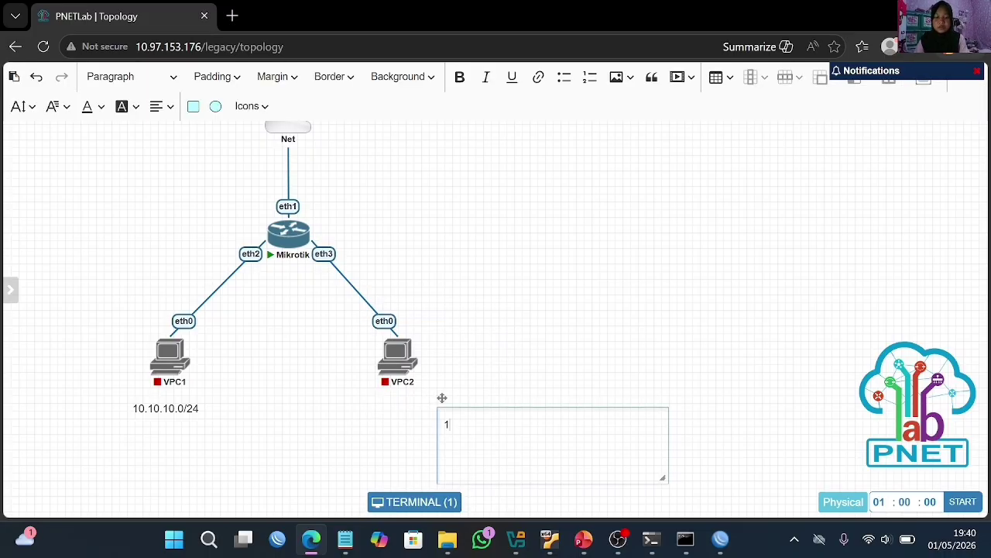
pyautogui.write('0.20.20.0')
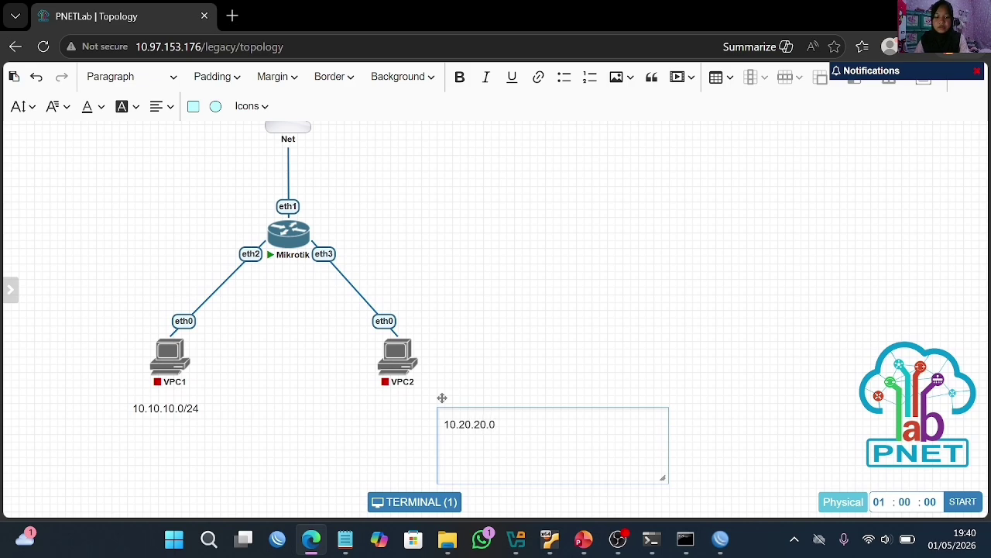
pyautogui.write('/24')
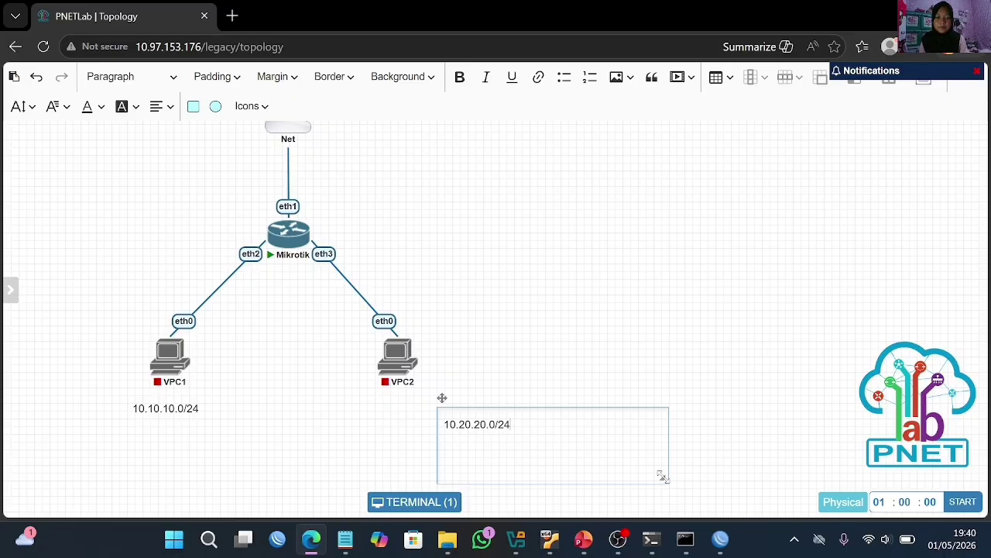
pyautogui.moveTo(662, 477); pyautogui.dragTo(520, 447)
pyautogui.click(549, 489)
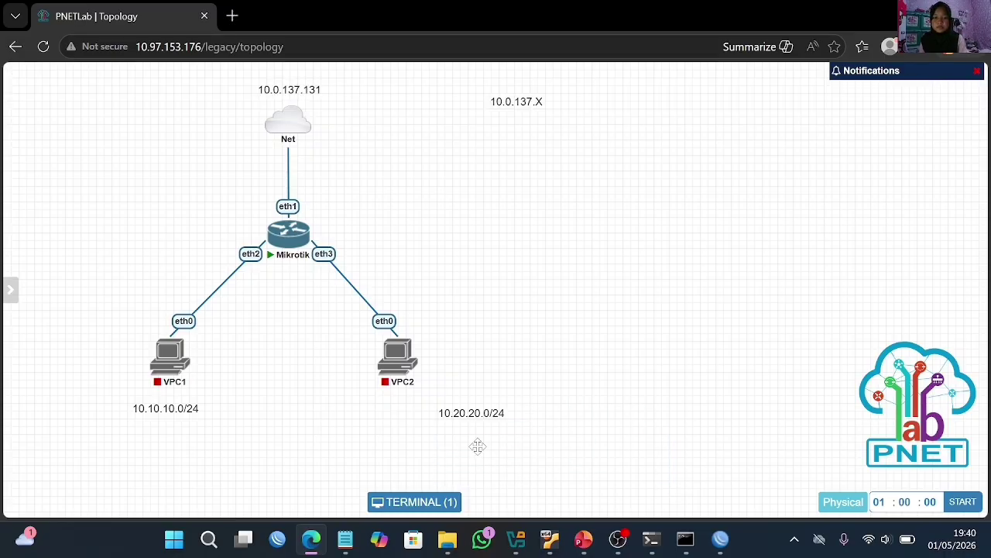
pyautogui.moveTo(470, 421); pyautogui.dragTo(390, 412)
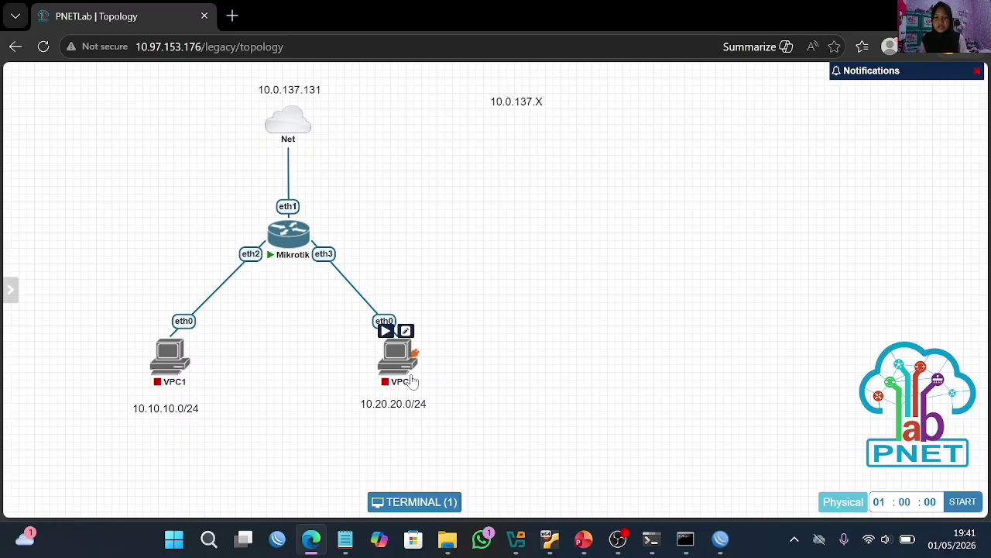
# Add a text label reading 10.30.30.0/24, shrink its box to fit, and place it between VPC1 and VPC2
pyautogui.moveTo(294, 245)
pyautogui.rightClick(509, 266)
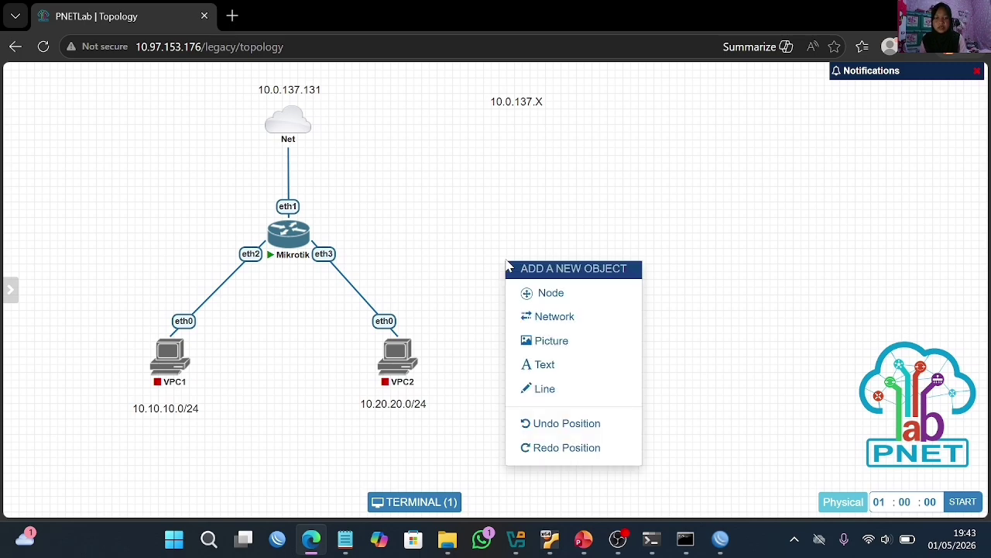
pyautogui.click(546, 363)
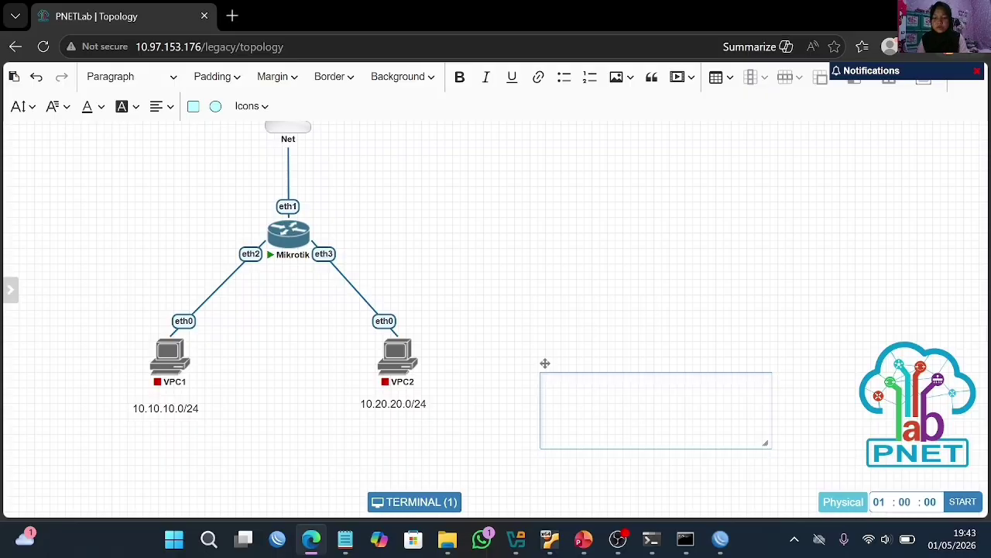
pyautogui.write('10')
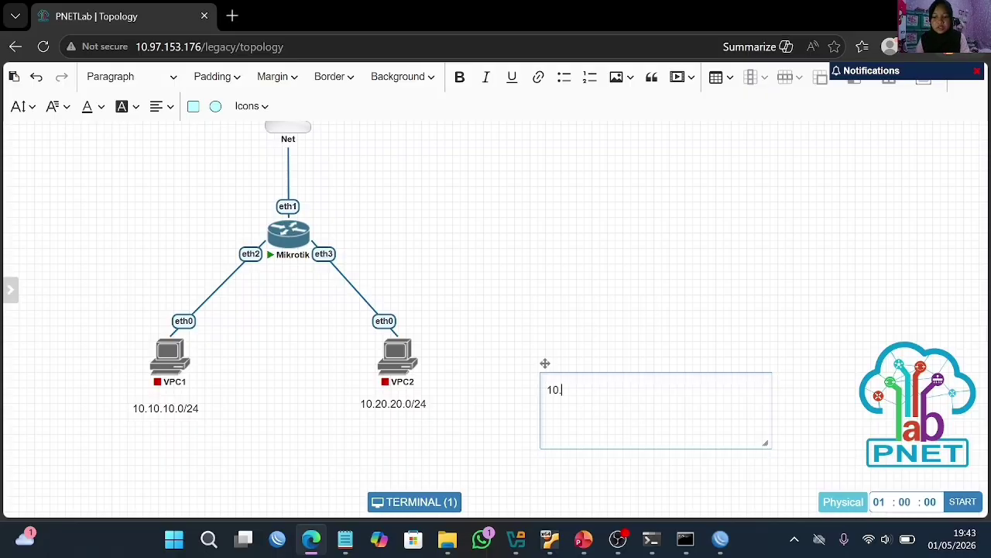
pyautogui.write('.30.30.0/24')
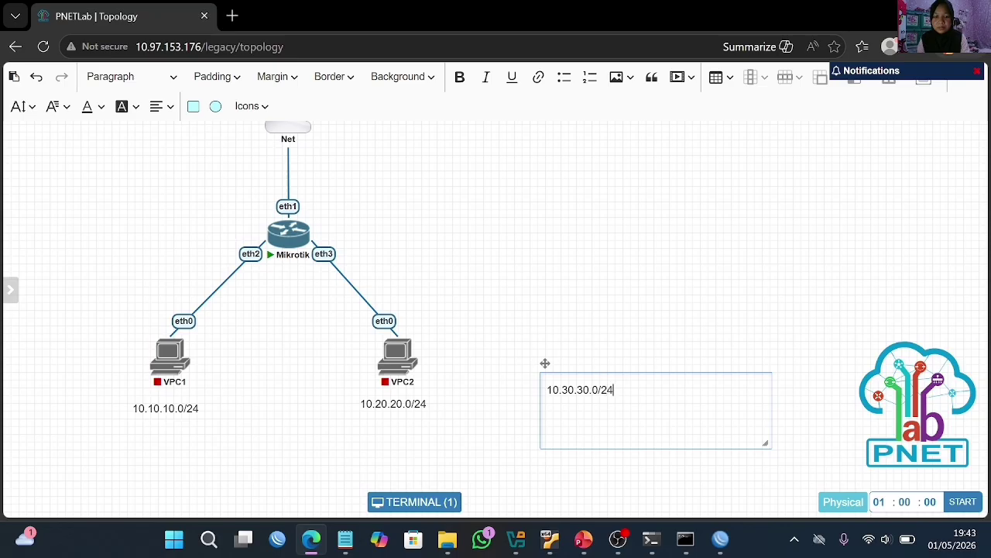
pyautogui.moveTo(759, 442); pyautogui.dragTo(634, 404)
pyautogui.click(650, 439)
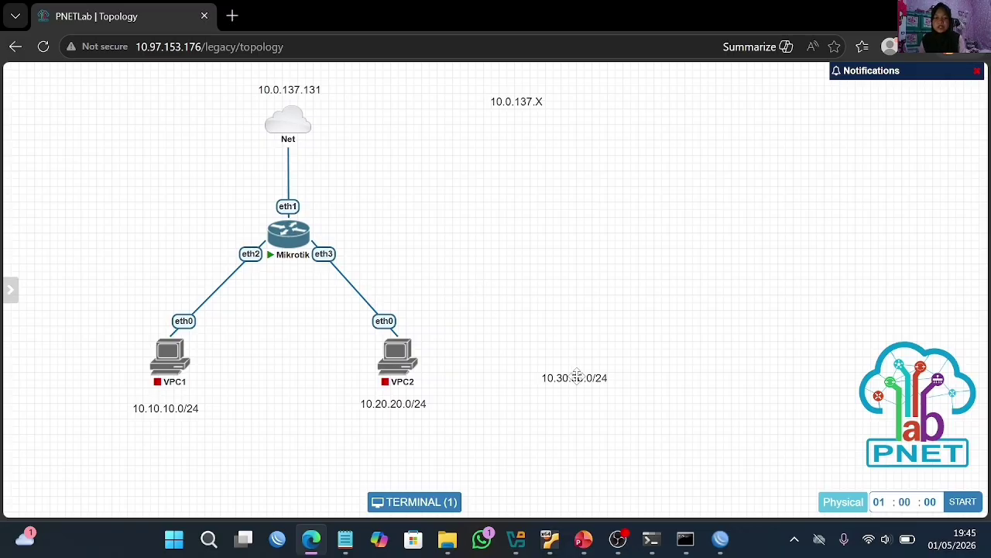
pyautogui.moveTo(578, 378); pyautogui.dragTo(289, 363)
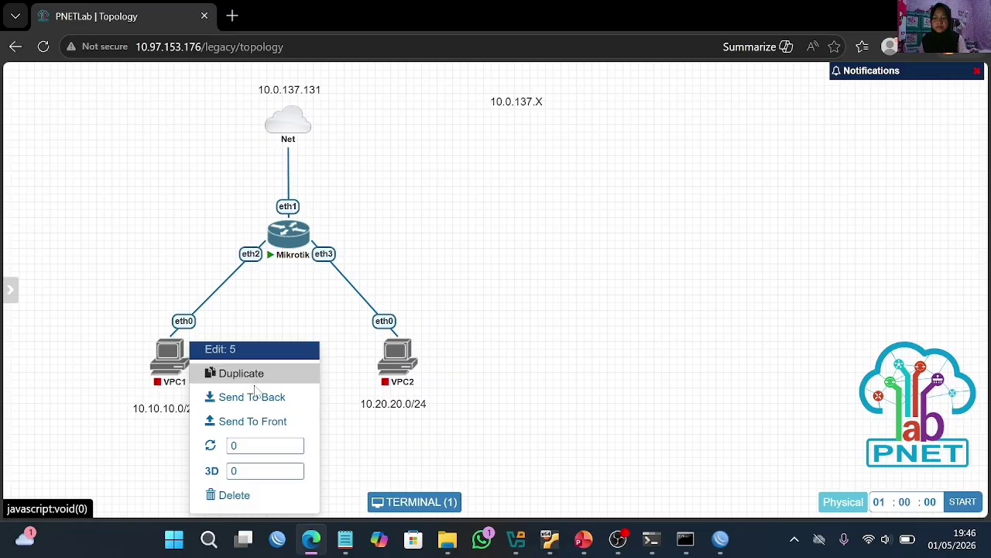
# Delete the 10.10.10.0/24 text label below VPC1
pyautogui.click(240, 495)
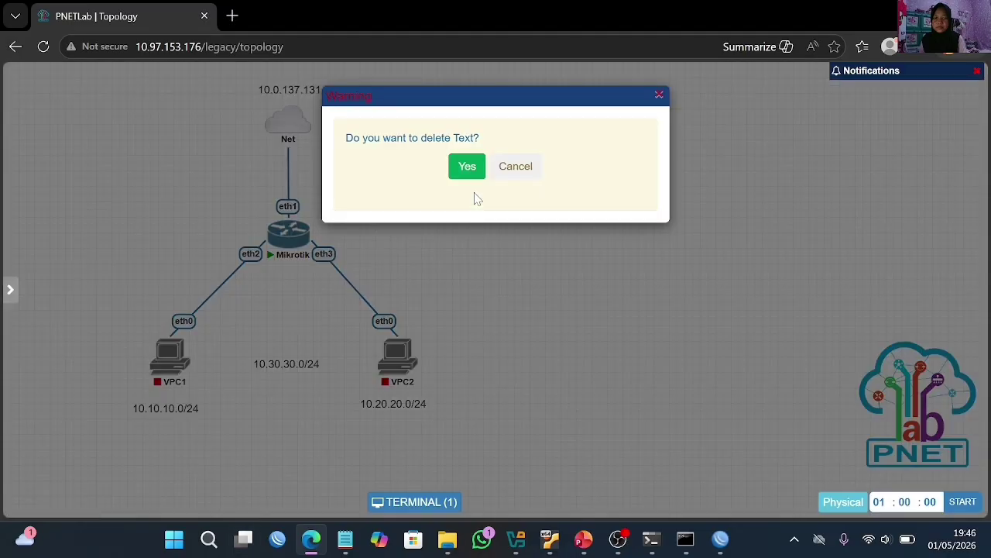
pyautogui.click(468, 172)
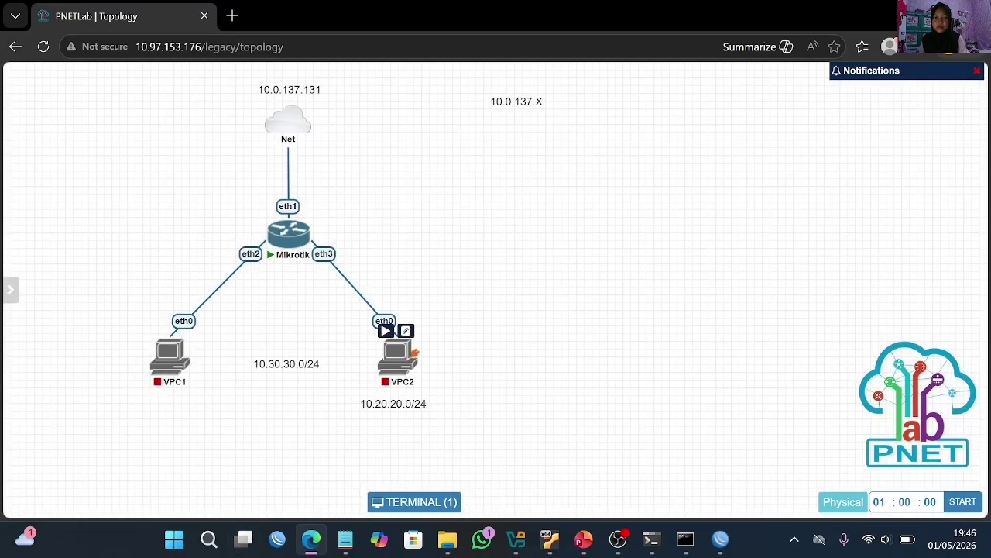
# Delete the 10.20.20.0/24 text label below VPC2
pyautogui.rightClick(409, 413)
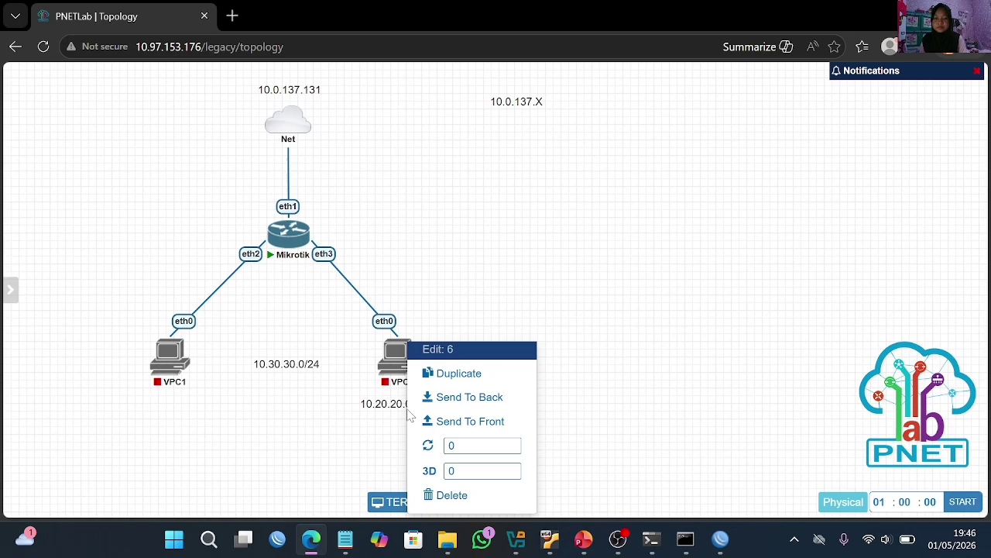
pyautogui.click(438, 496)
pyautogui.click(467, 169)
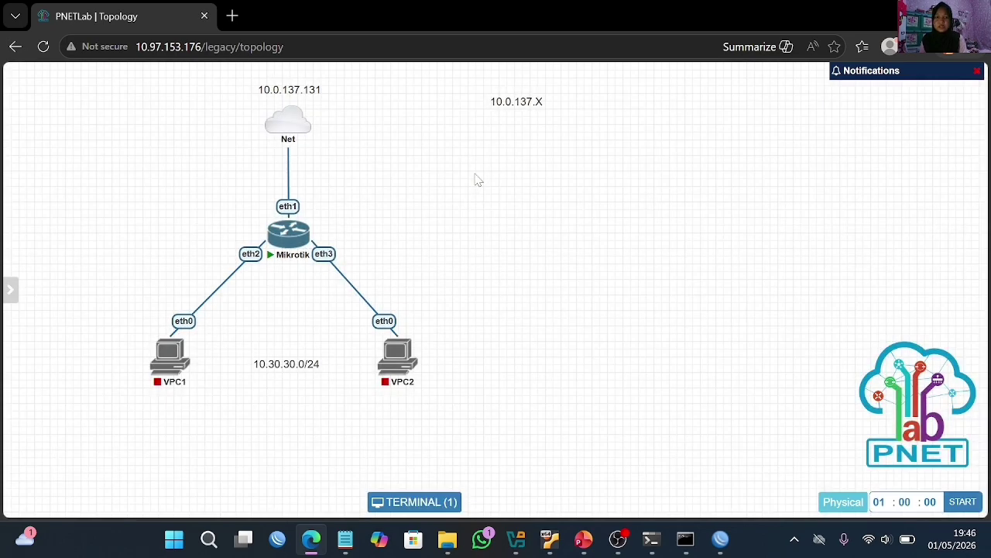
# Switch to the router's WinBox session and create a new bridge interface named bridge-saya
pyautogui.click(722, 542)
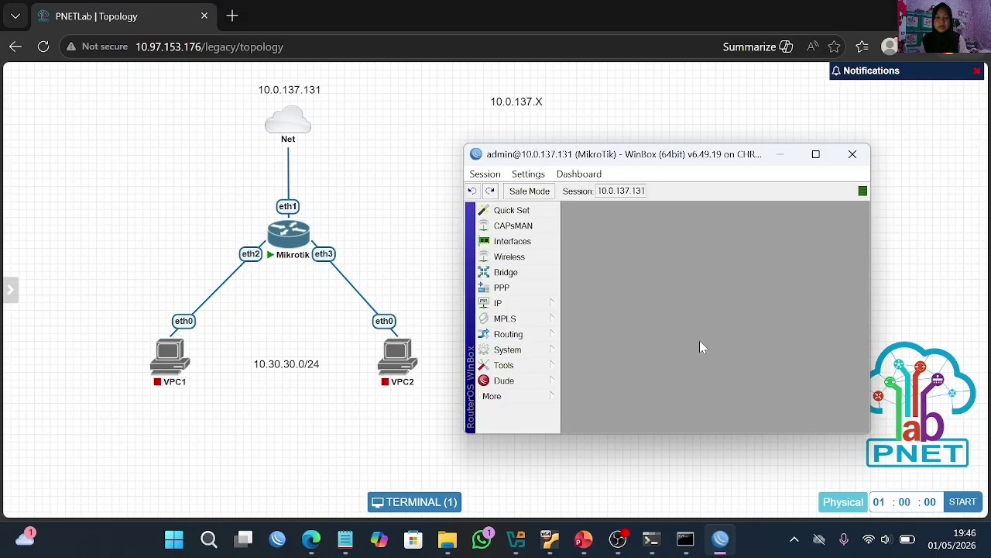
pyautogui.click(538, 272)
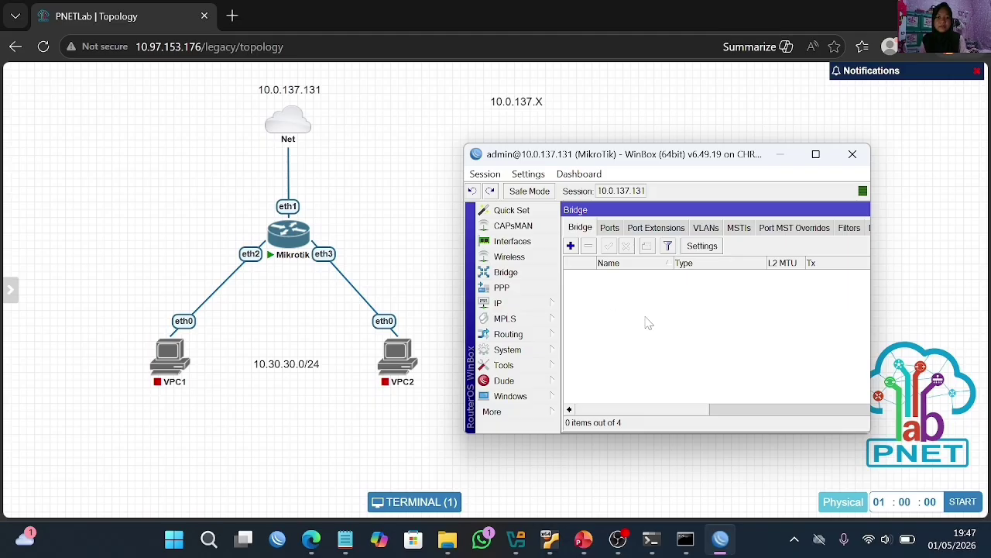
pyautogui.click(571, 246)
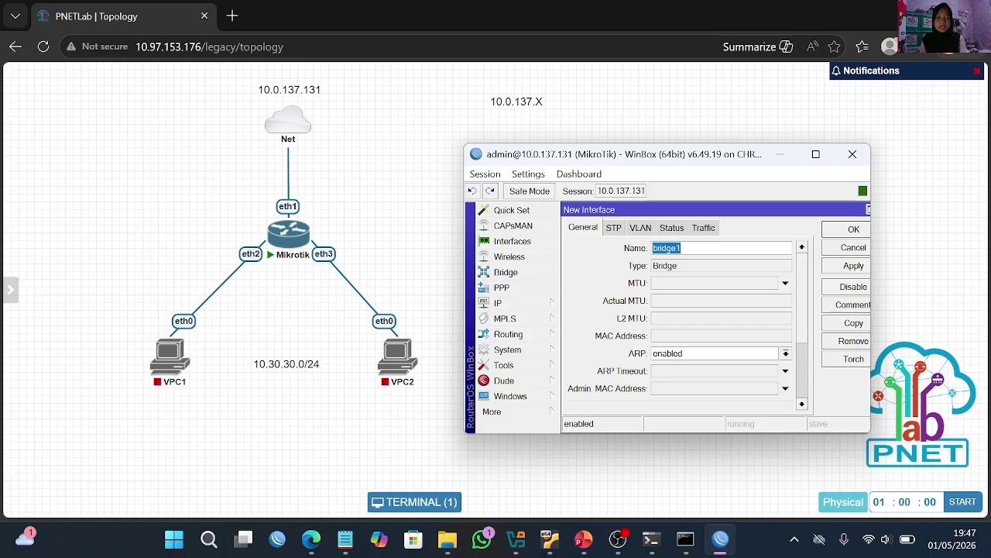
pyautogui.click(682, 248)
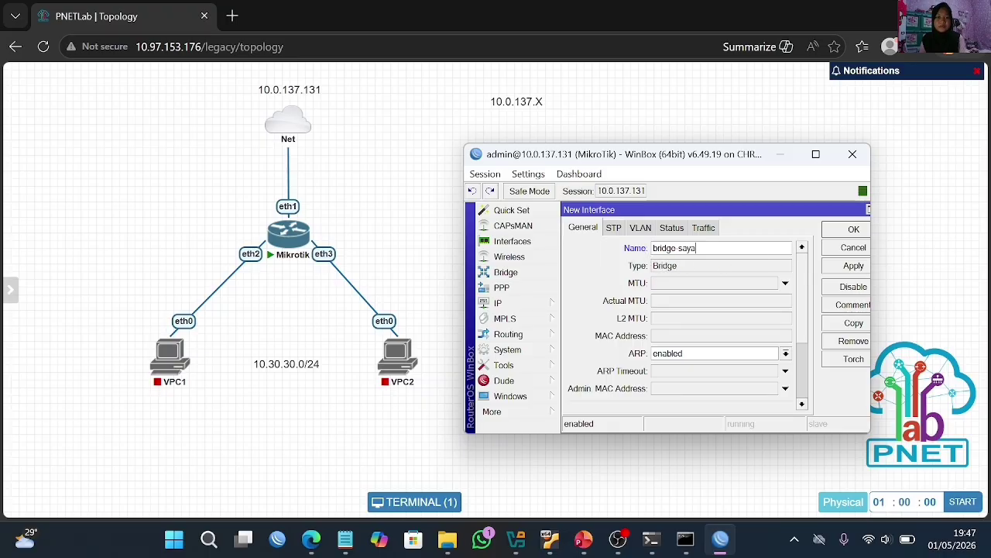
pyautogui.click(856, 268)
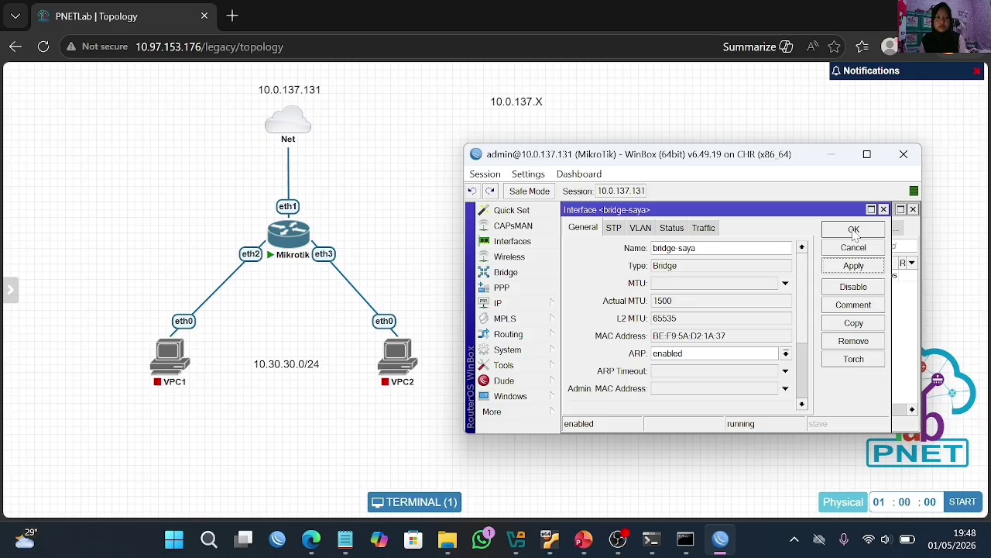
pyautogui.click(854, 231)
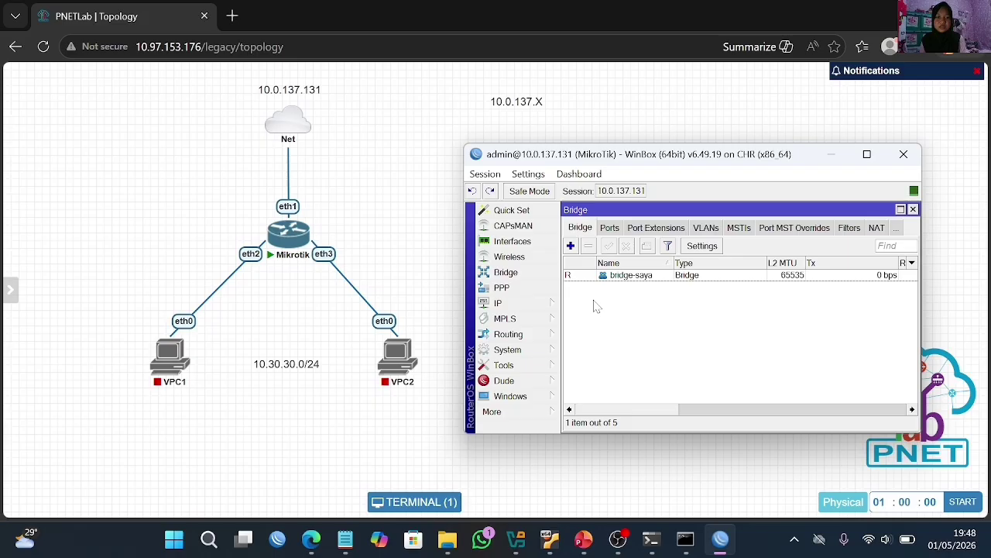
# Add interface ether2 as a port of bridge-saya
pyautogui.click(610, 229)
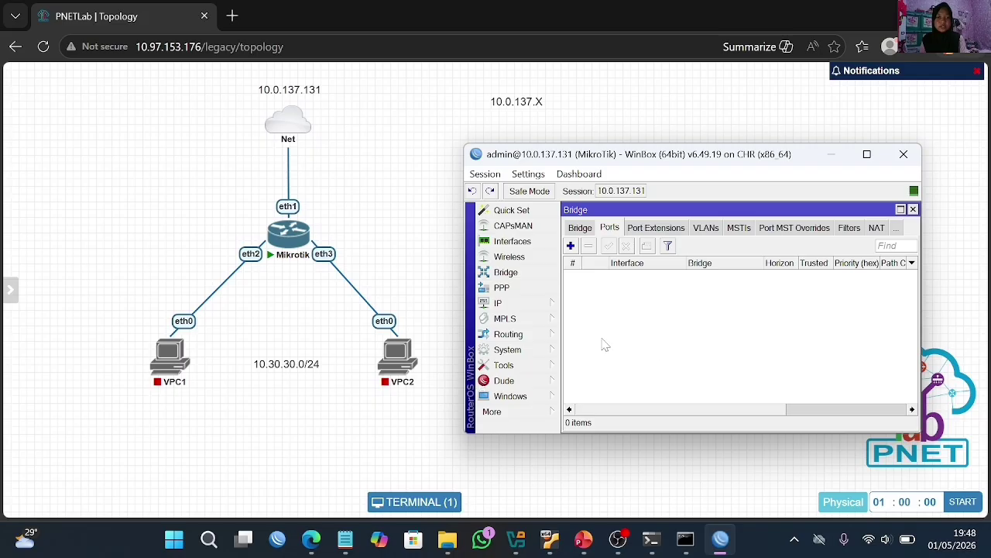
pyautogui.click(570, 245)
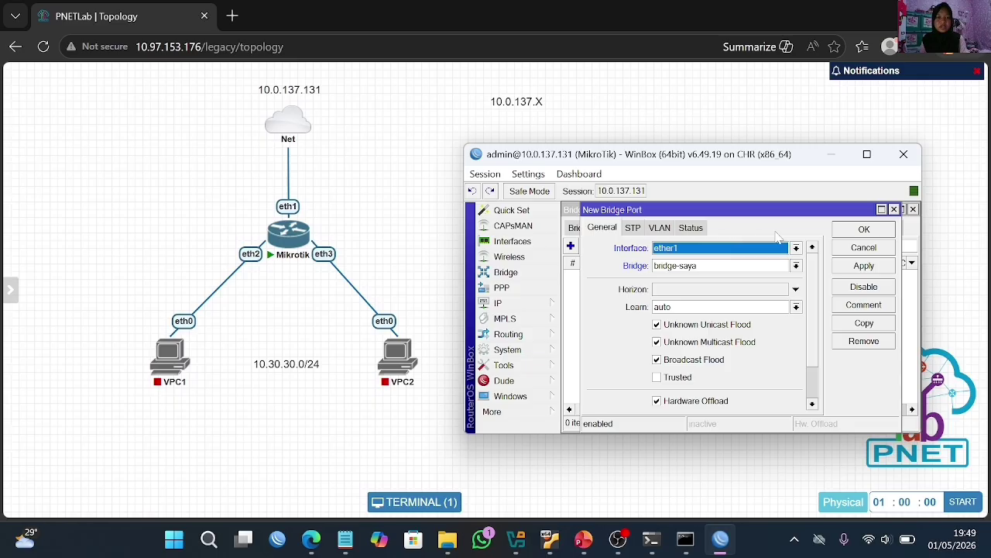
pyautogui.click(796, 248)
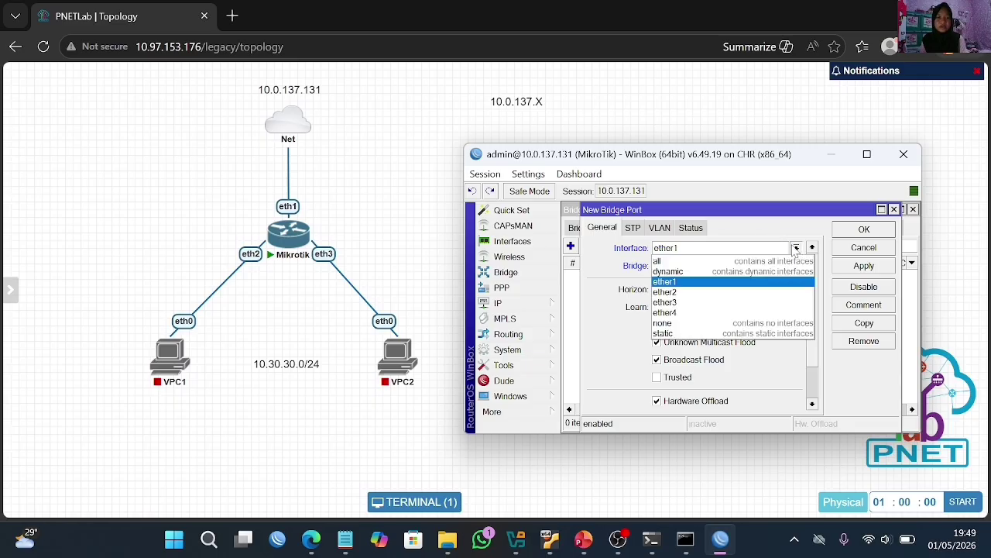
pyautogui.click(774, 292)
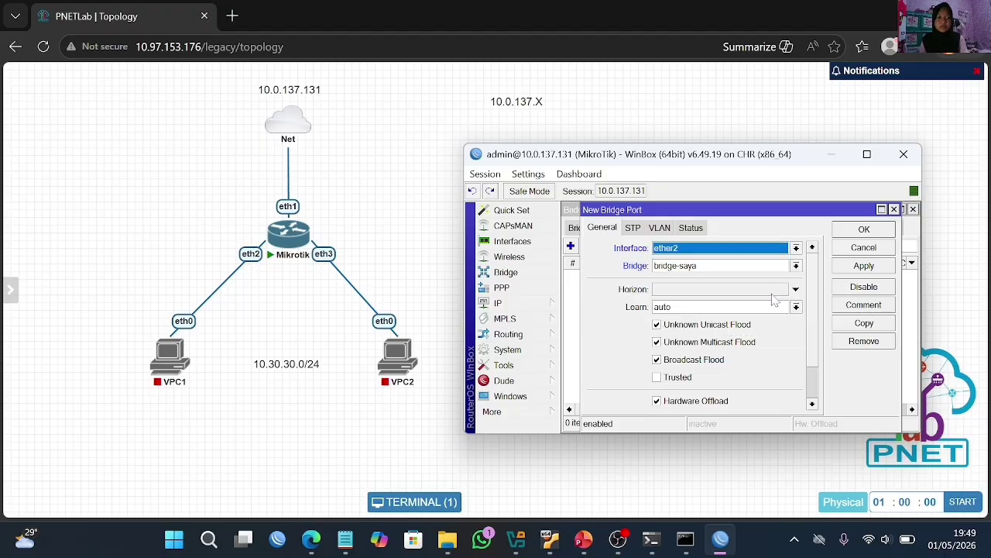
pyautogui.click(852, 267)
pyautogui.click(854, 231)
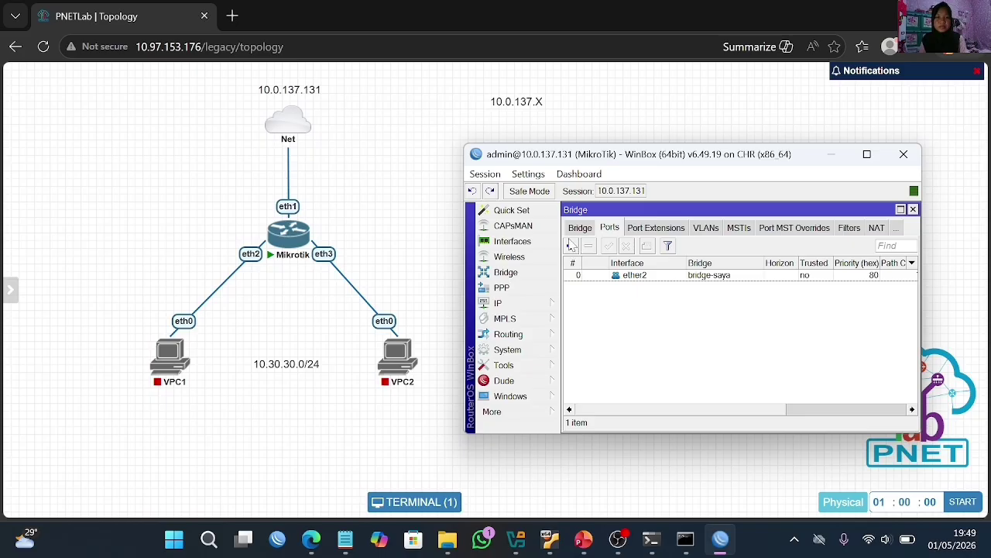
# Add interface ether3 as a second port of bridge-saya
pyautogui.click(571, 246)
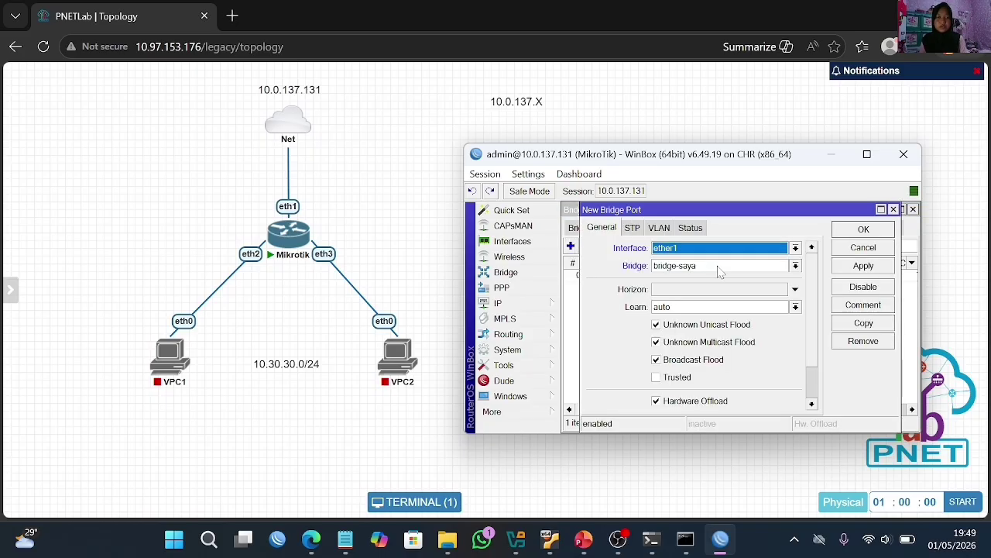
pyautogui.click(796, 248)
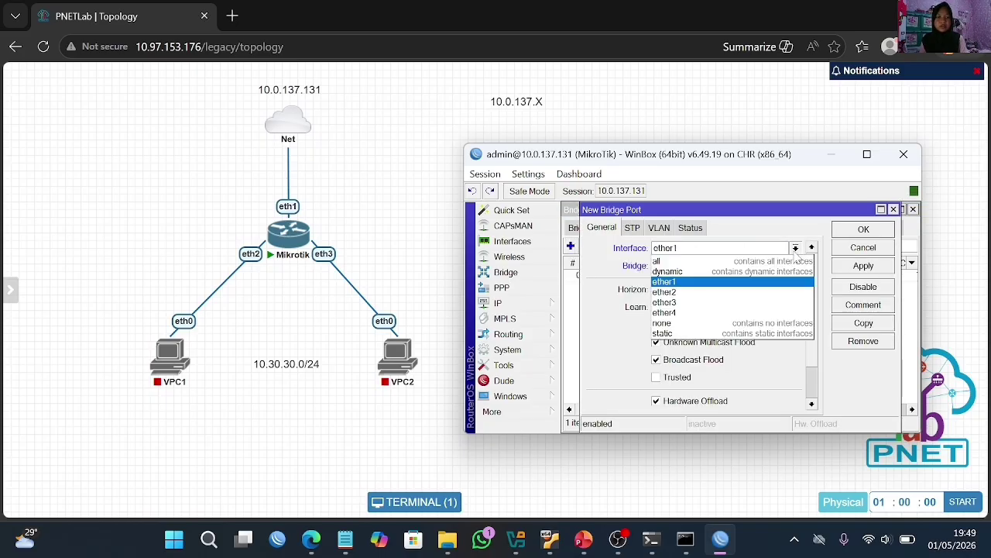
pyautogui.click(783, 302)
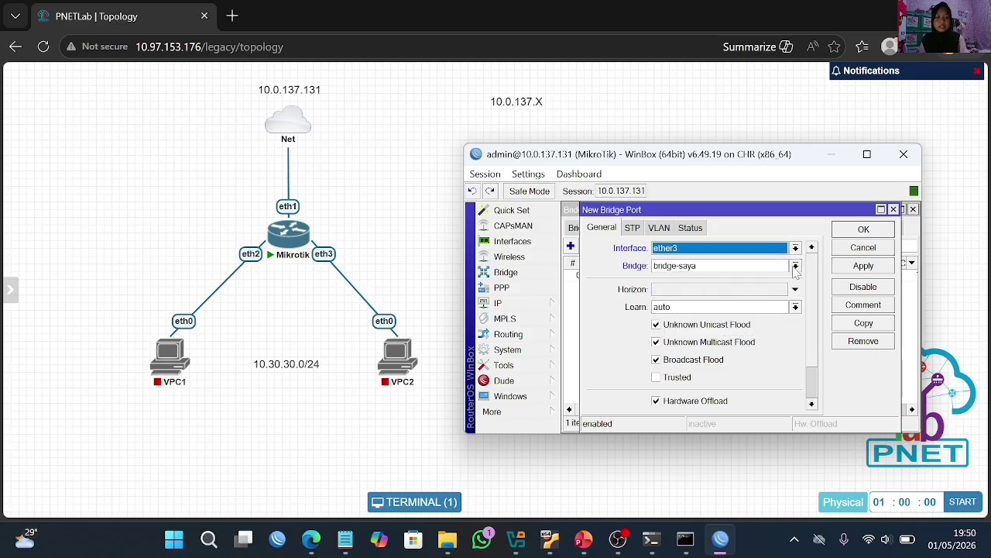
pyautogui.click(796, 266)
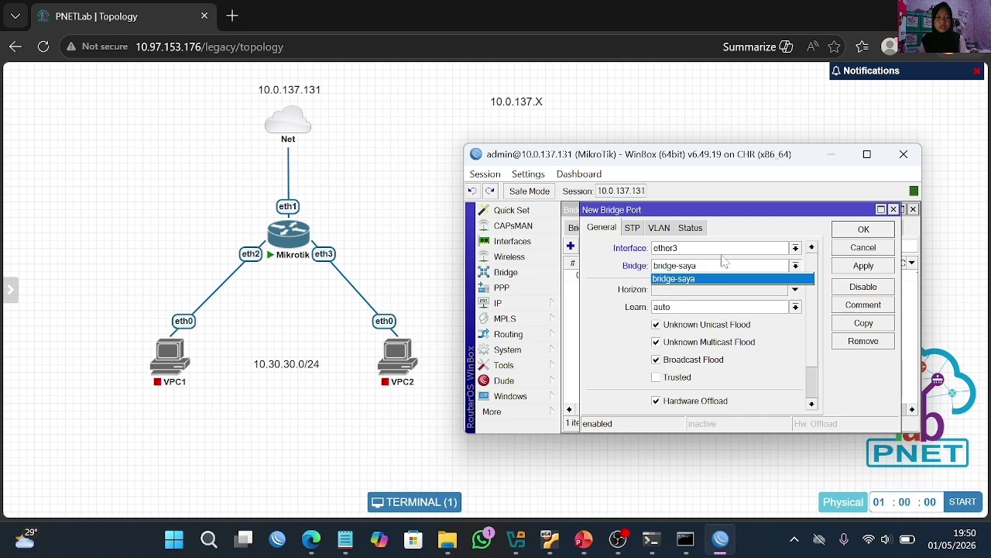
pyautogui.click(851, 264)
pyautogui.click(853, 266)
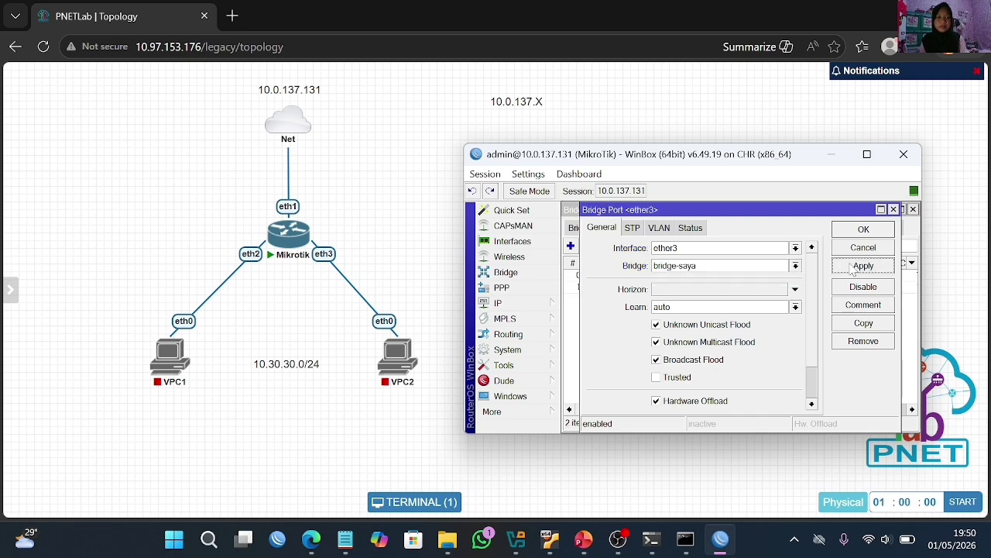
pyautogui.click(858, 229)
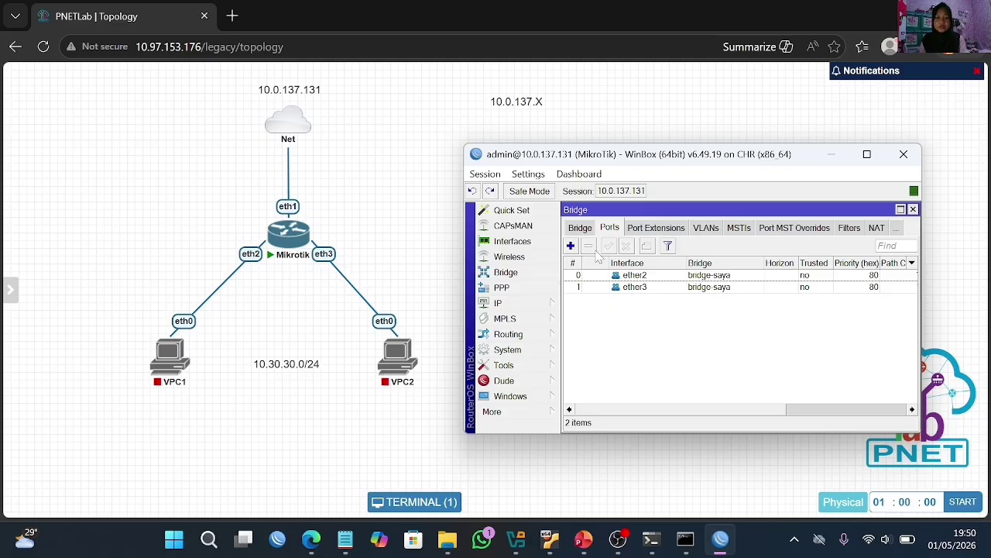
# Add the IP address 10.30.30.1/24 to the router on interface bridge-saya
pyautogui.click(580, 230)
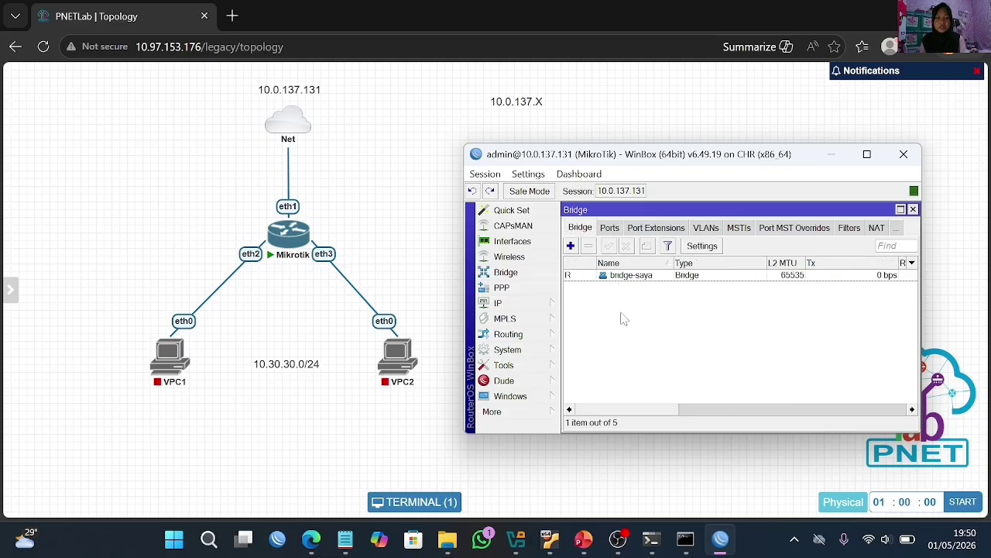
pyautogui.click(552, 304)
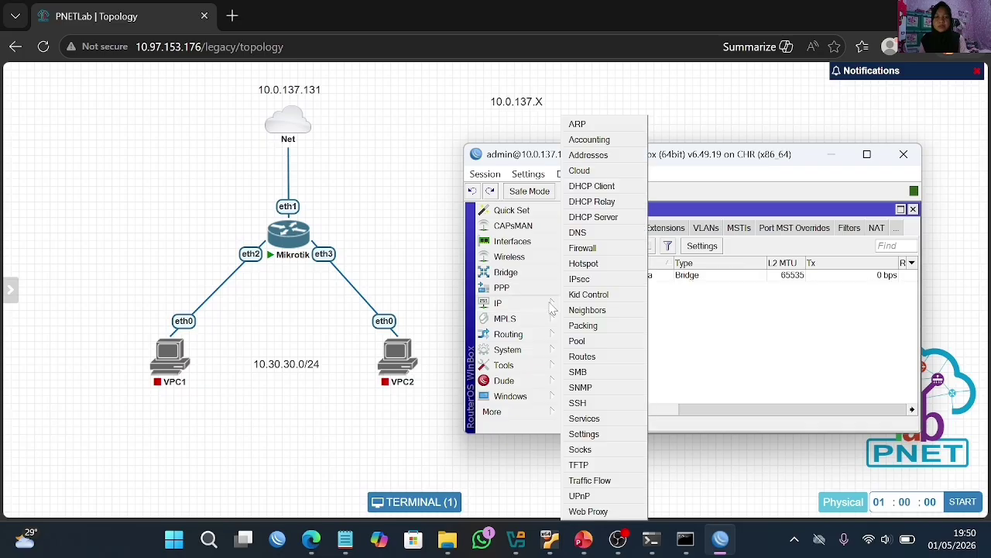
pyautogui.click(609, 157)
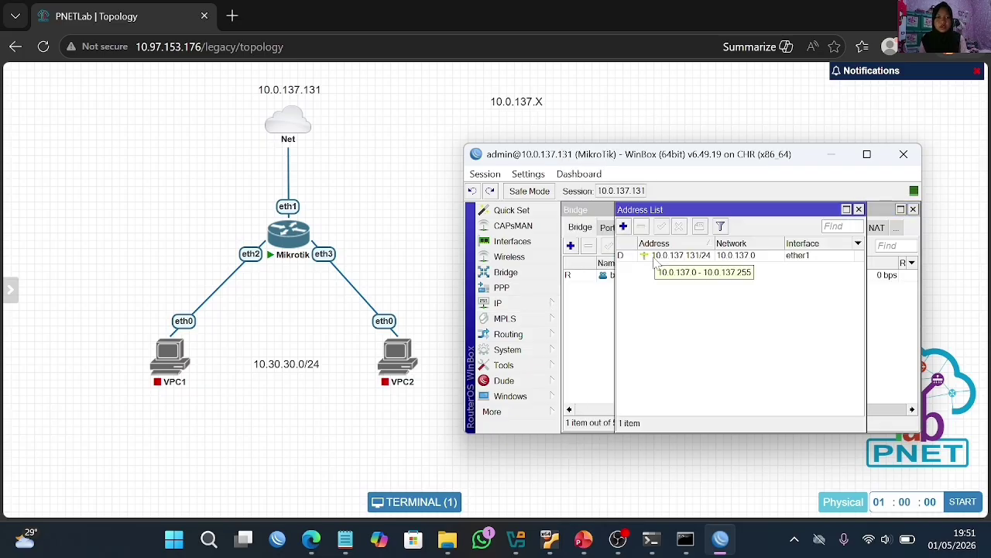
pyautogui.click(622, 226)
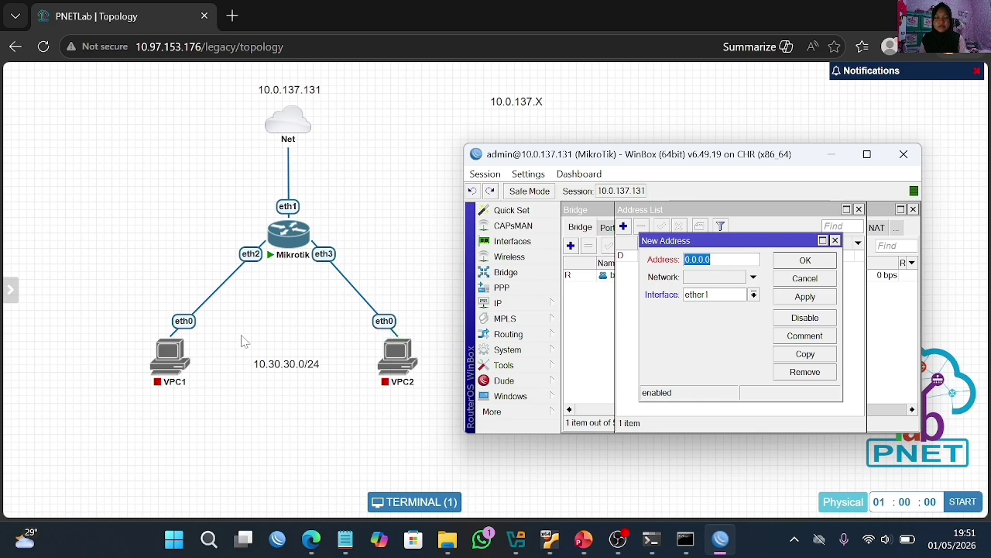
pyautogui.moveTo(191, 354)
pyautogui.press('BackSpace')
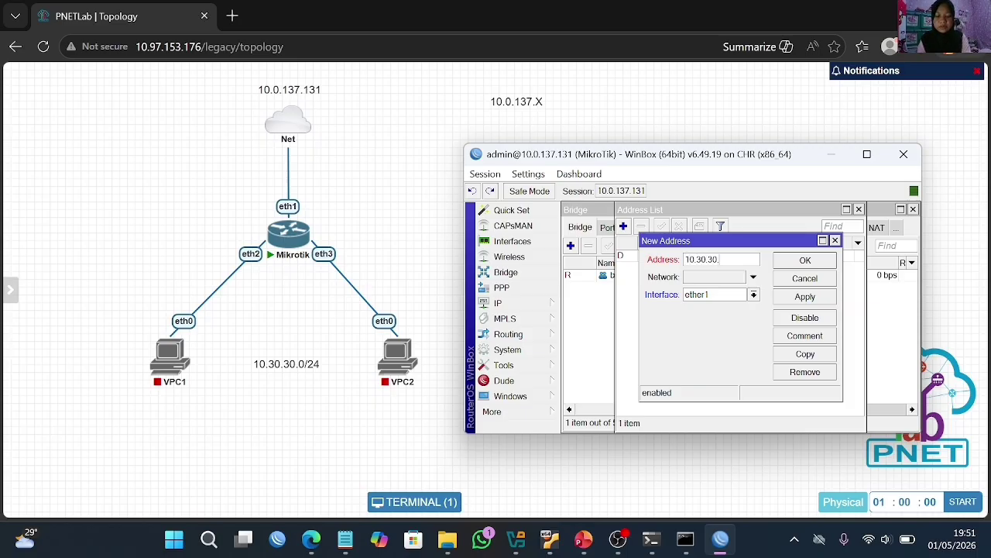
pyautogui.write('10.30.30.1/24')
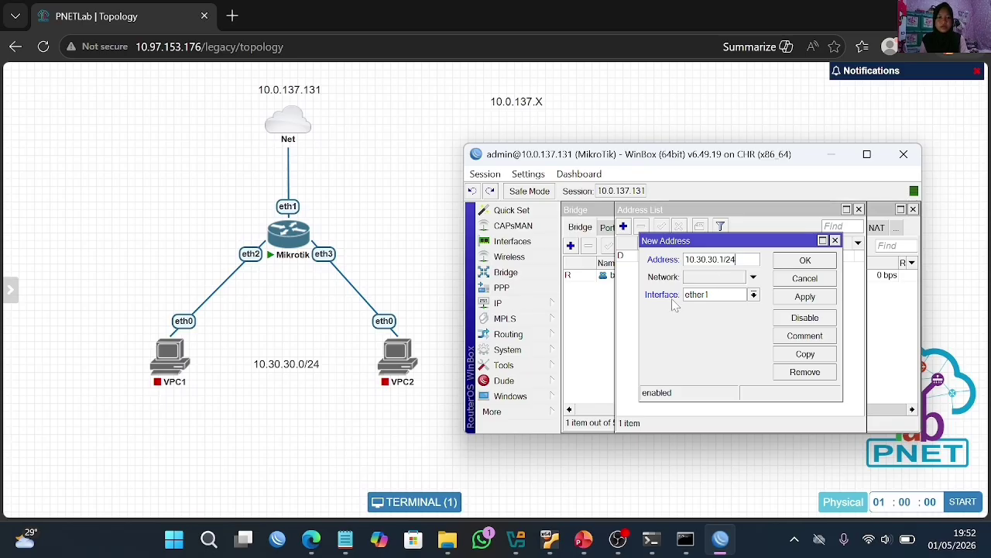
pyautogui.click(754, 297)
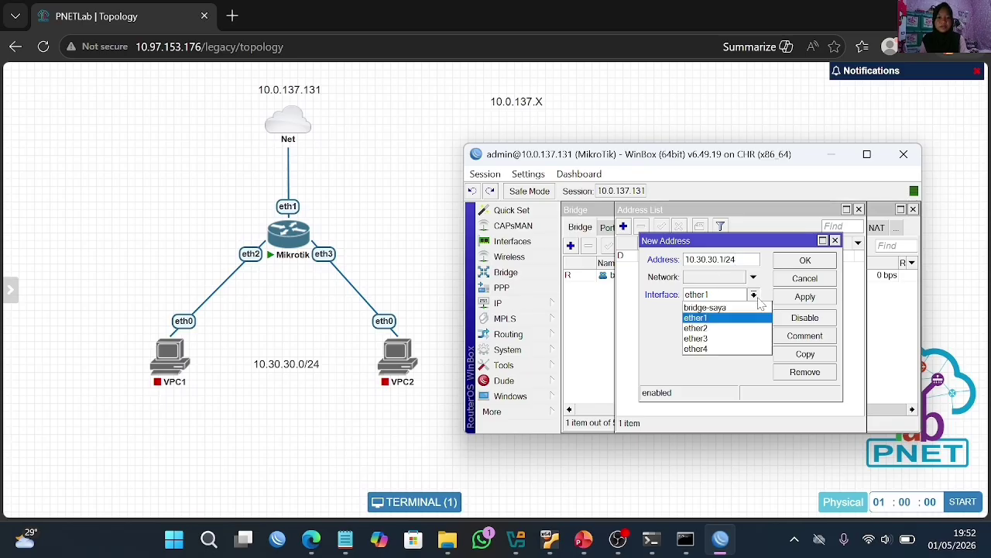
pyautogui.click(747, 309)
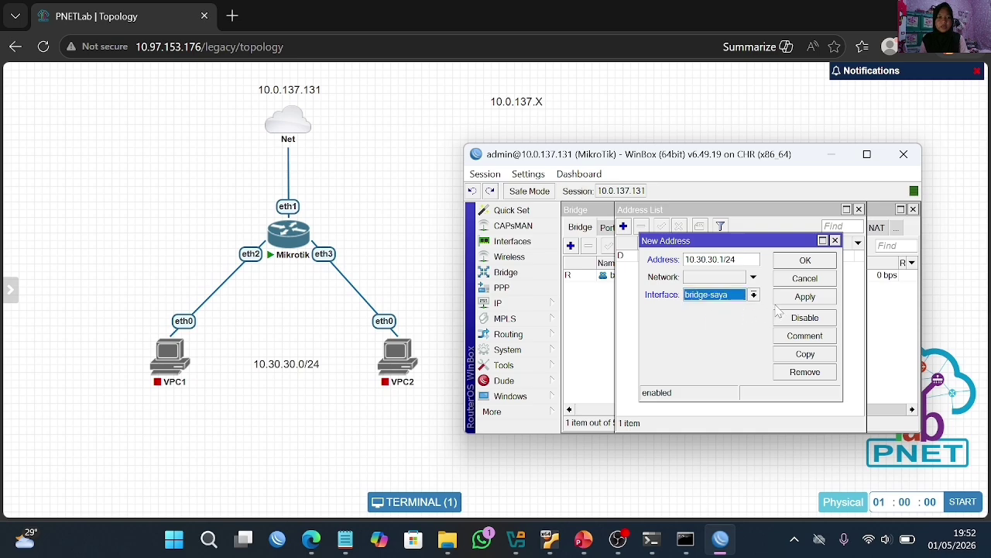
pyautogui.click(802, 299)
pyautogui.click(806, 261)
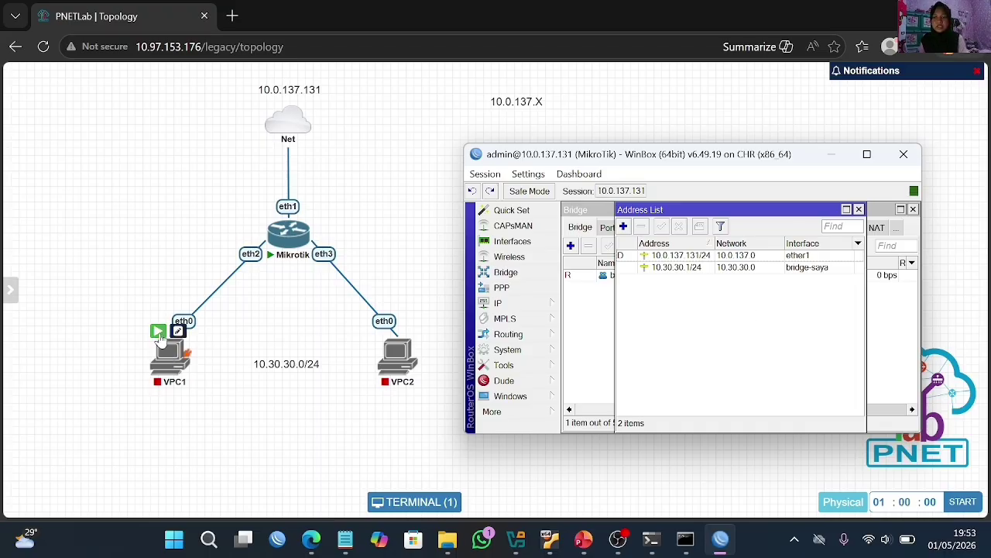
# Switch to the PNETLab topology, start VPC1 and VPC2, and open VPC1's console with its window moved clear of the nodes
pyautogui.click(159, 334)
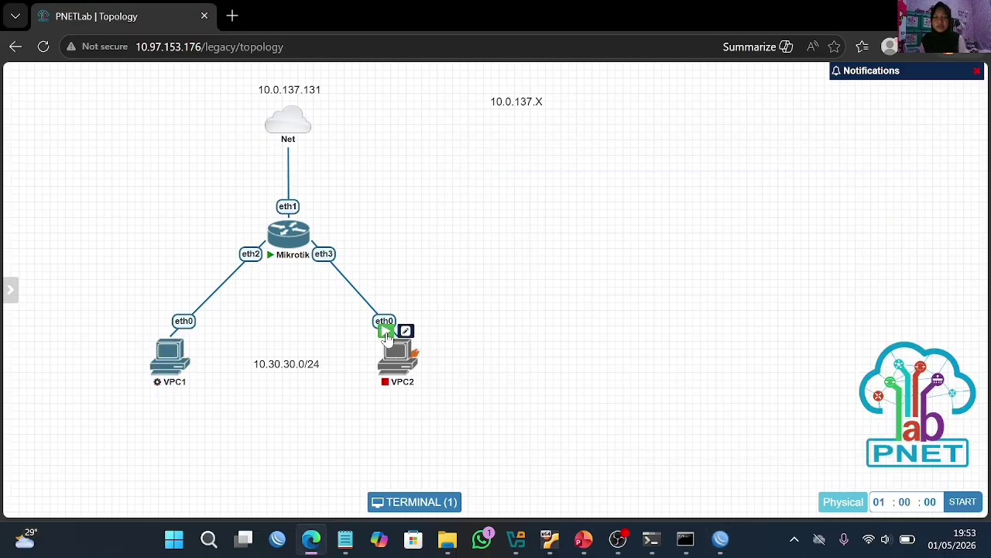
pyautogui.click(385, 333)
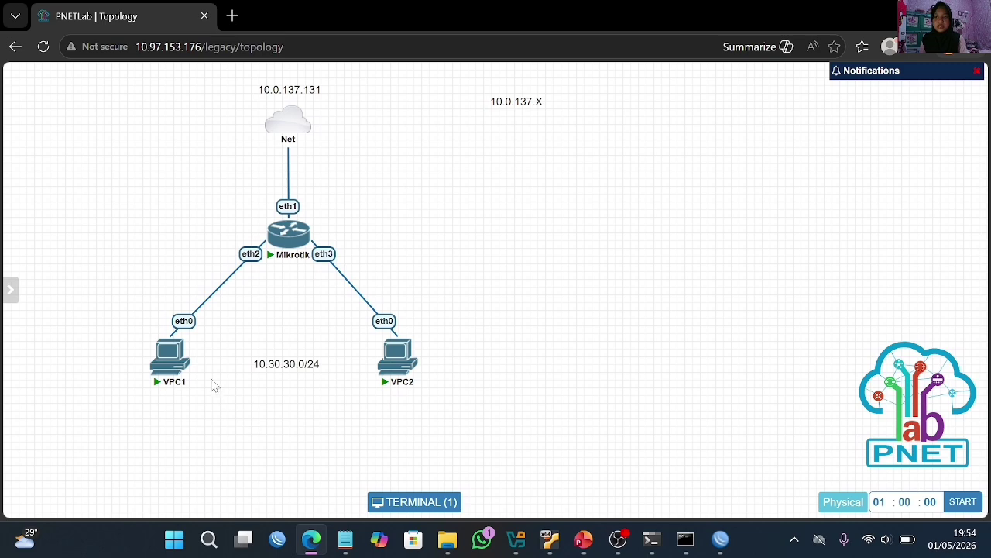
pyautogui.click(168, 364)
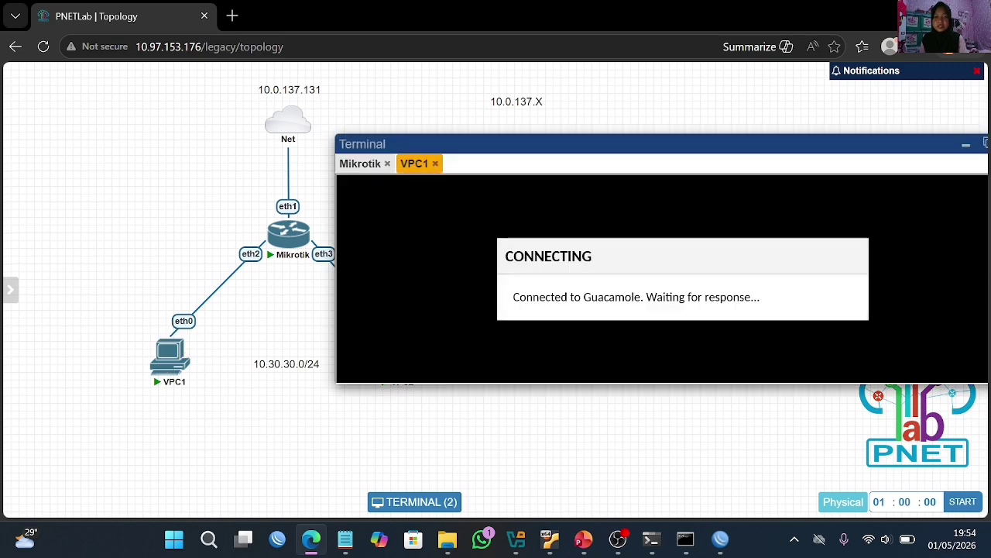
pyautogui.moveTo(626, 147); pyautogui.dragTo(724, 194)
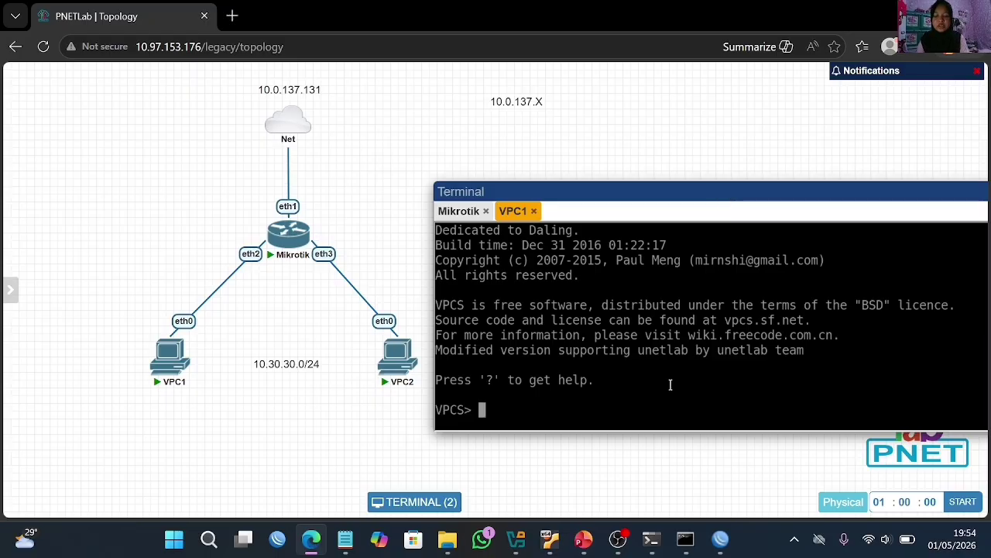
# Check VPC1's IP configuration by running show ip in its console
pyautogui.write('show ')
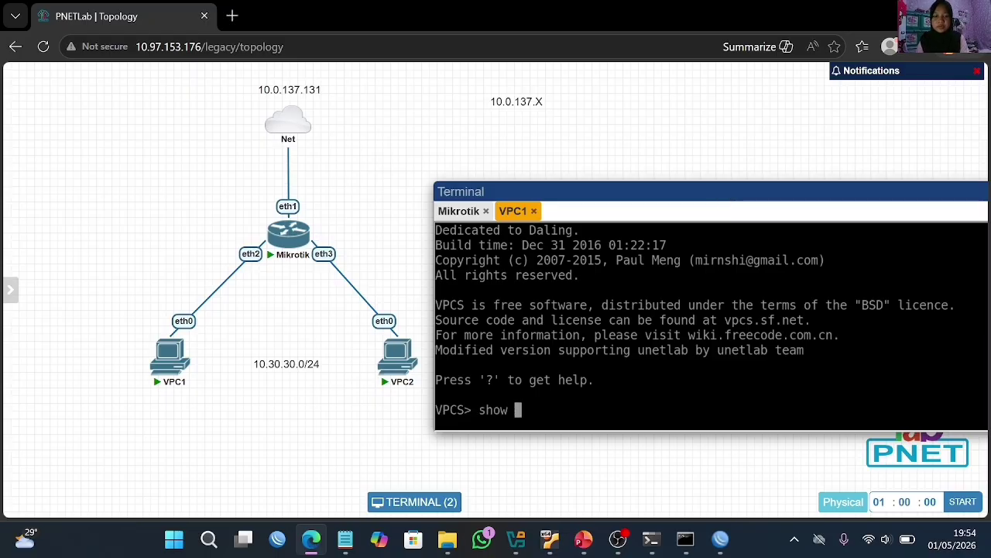
pyautogui.write('ip')
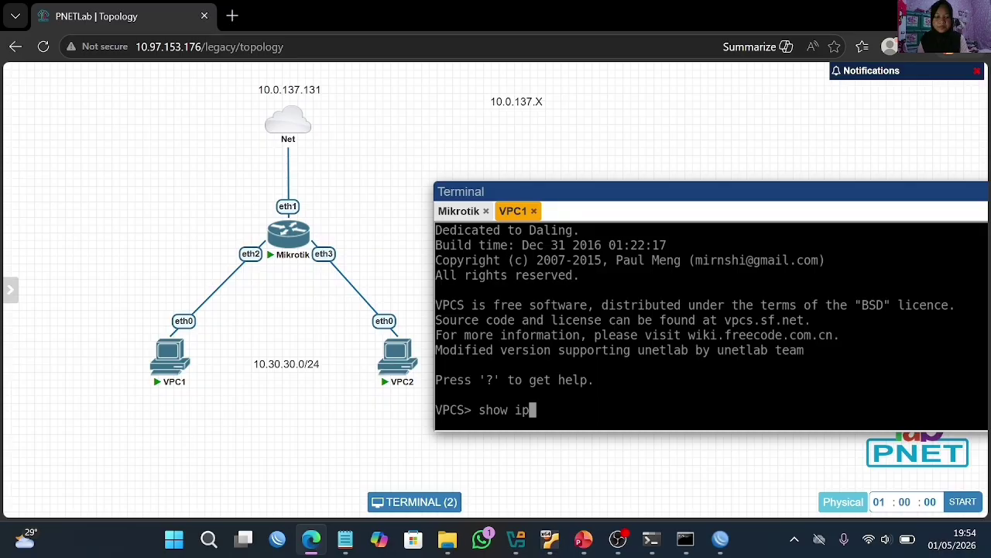
pyautogui.press('Return')
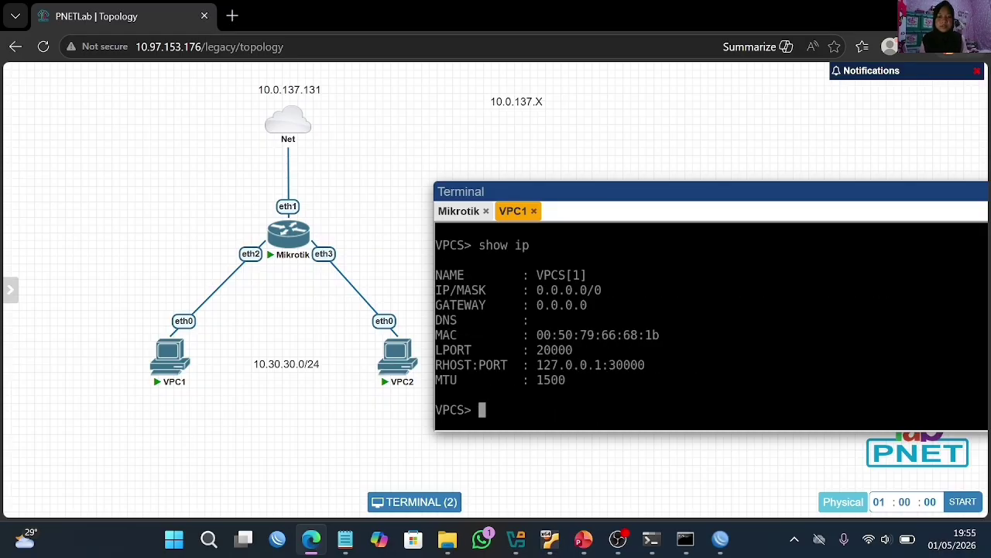
# Assign VPC1 the IP address 10.30.30.2/24 with gateway 10.30.30.1/24 using the ip command
pyautogui.write('i')
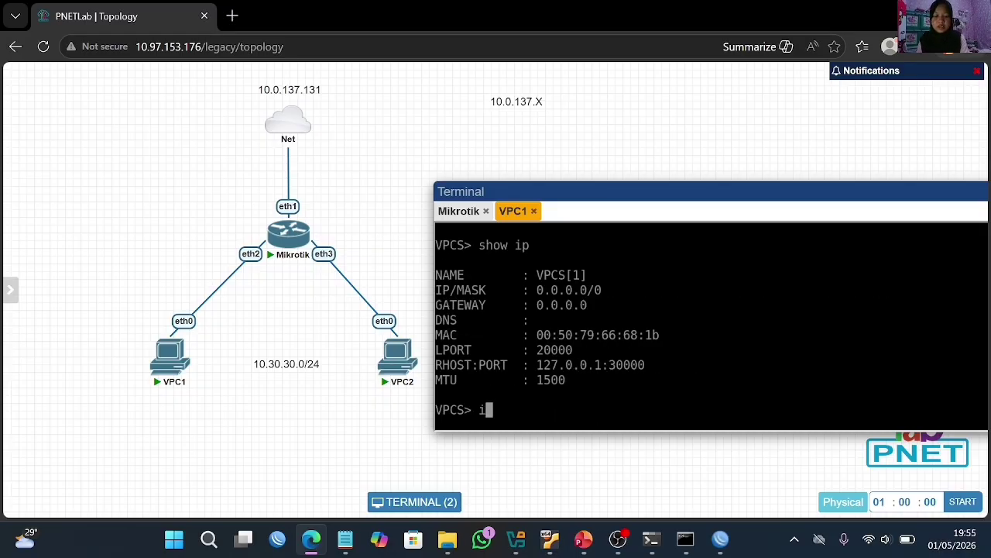
pyautogui.write('p 10.')
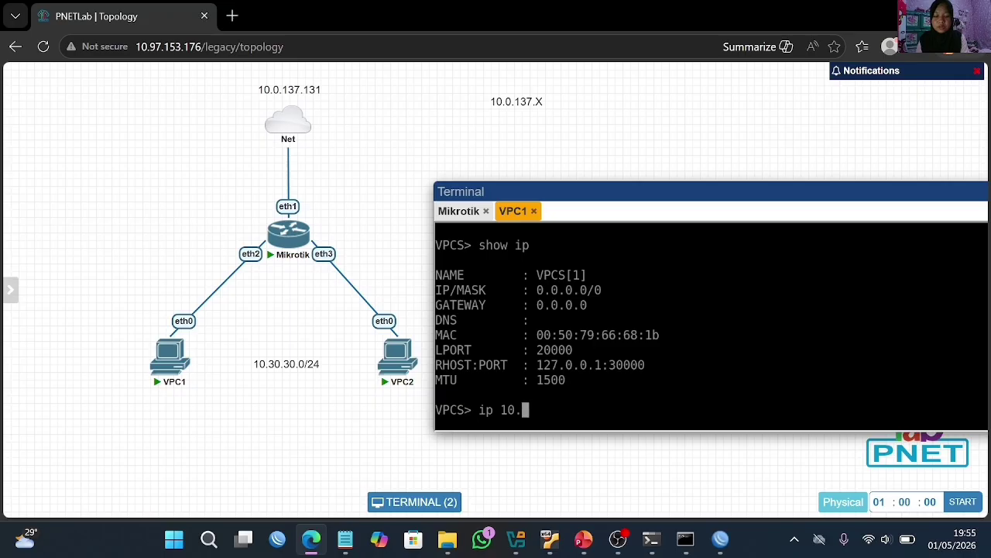
pyautogui.write('30.30.2/24')
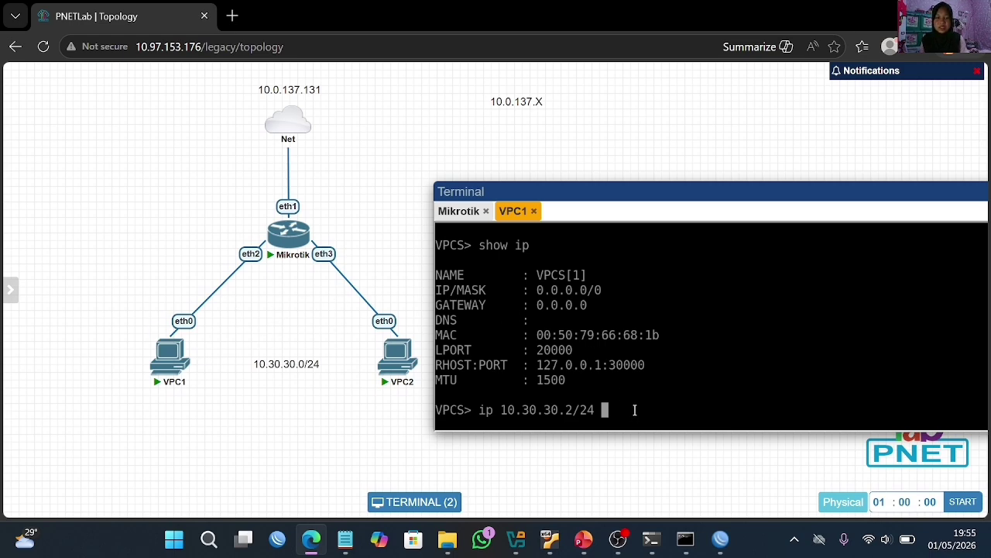
pyautogui.write('10')
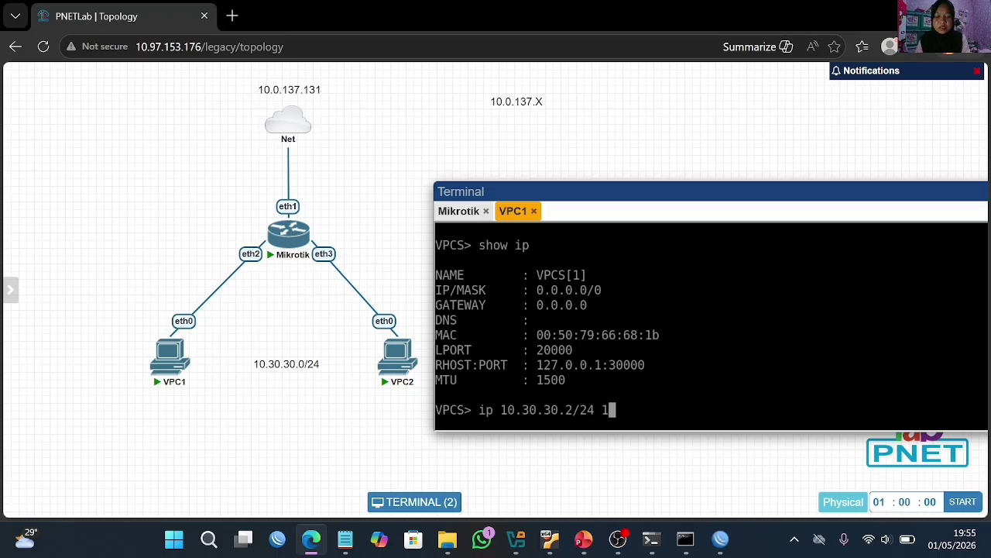
pyautogui.write('.30.30.')
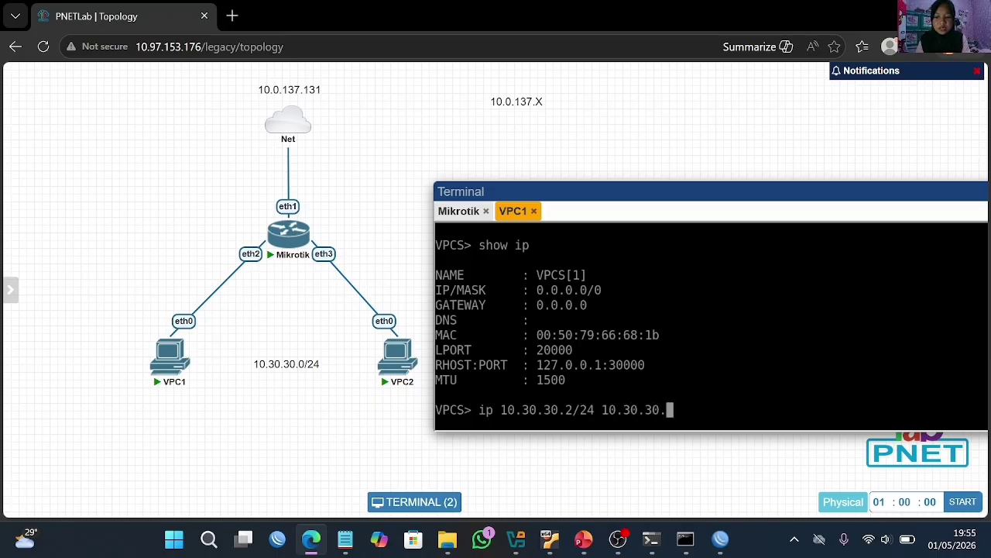
pyautogui.write('1/24')
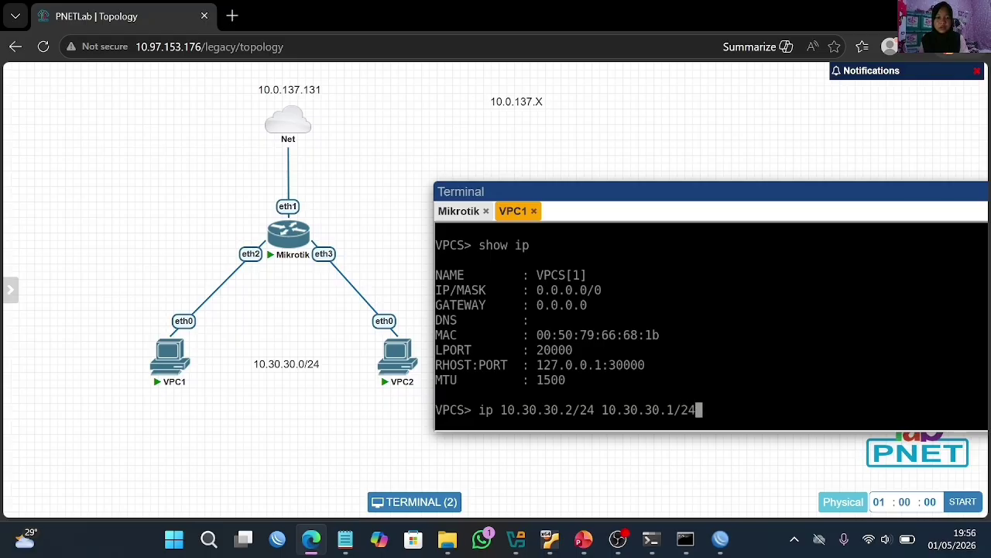
pyautogui.press('Return')
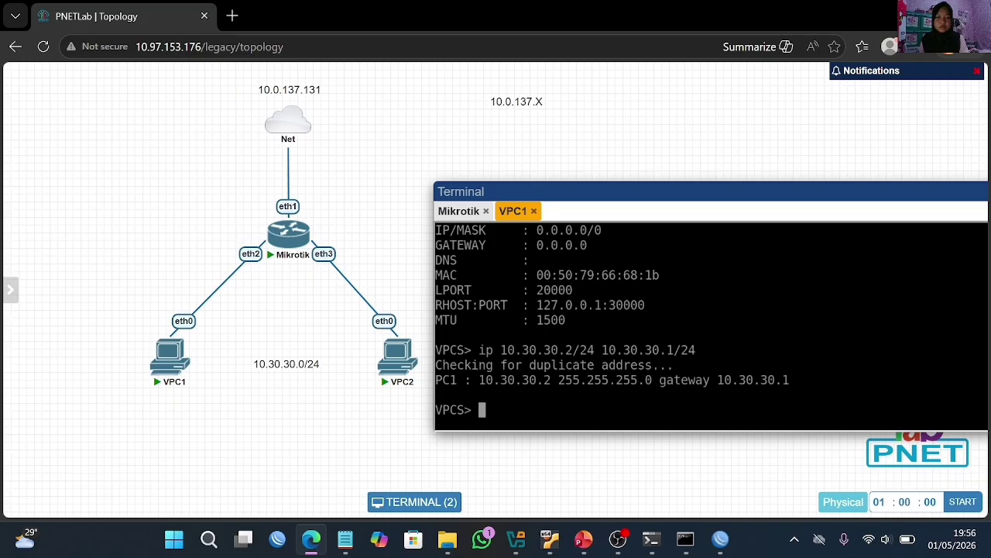
# Run show ip on VPC1 to check its newly assigned address and gateway
pyautogui.write('s')
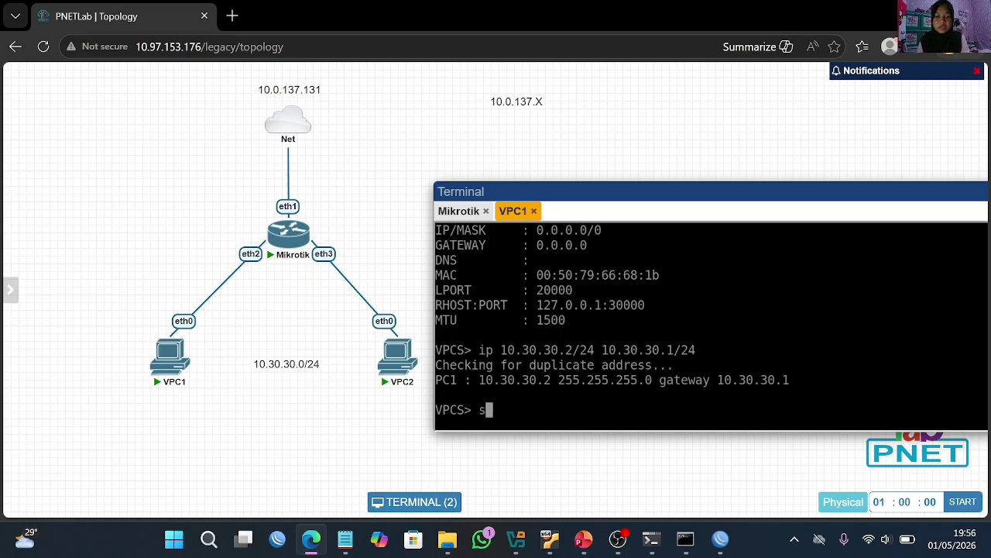
pyautogui.write('how ')
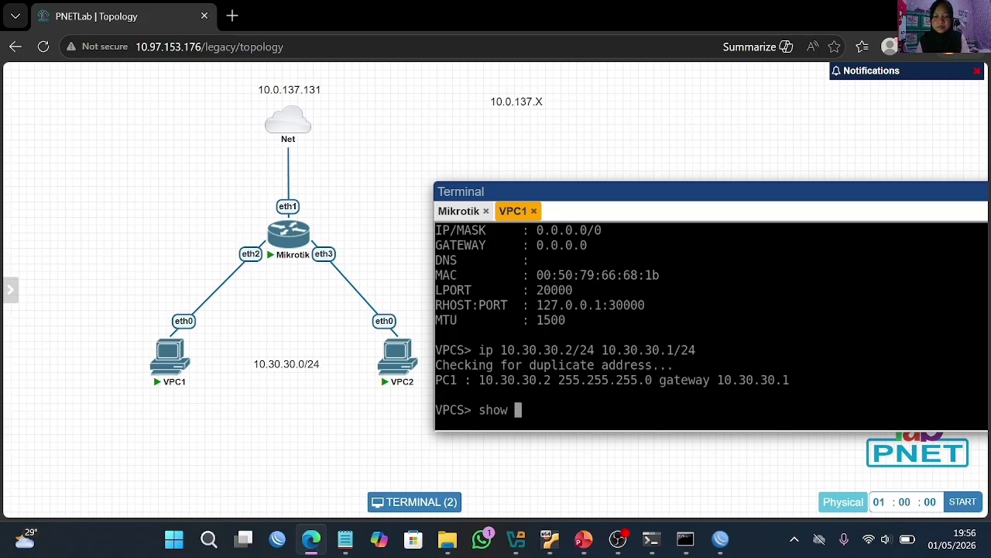
pyautogui.write('ip')
pyautogui.press('Return')
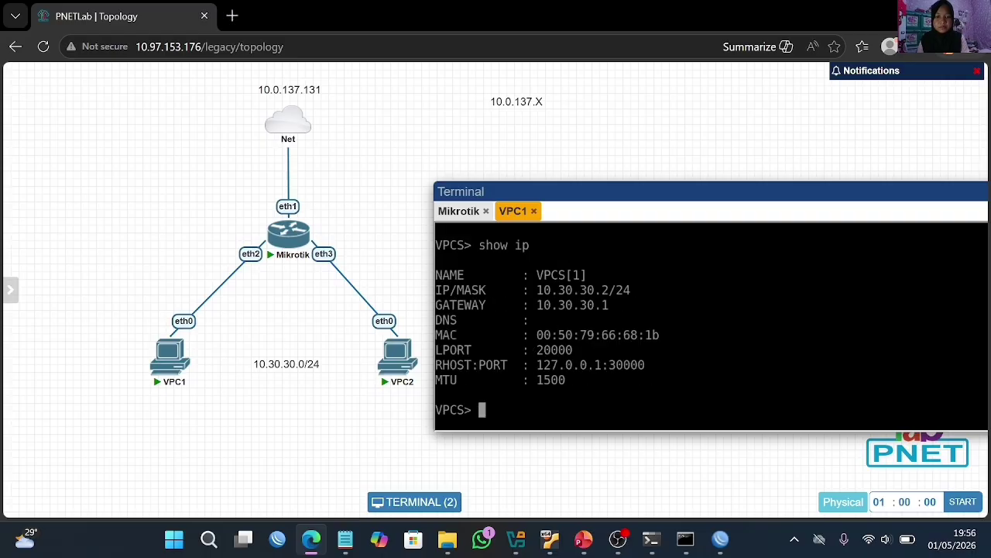
# Ping the bridge gateway 10.30.30.1 from VPC1 to test connectivity
pyautogui.write('p')
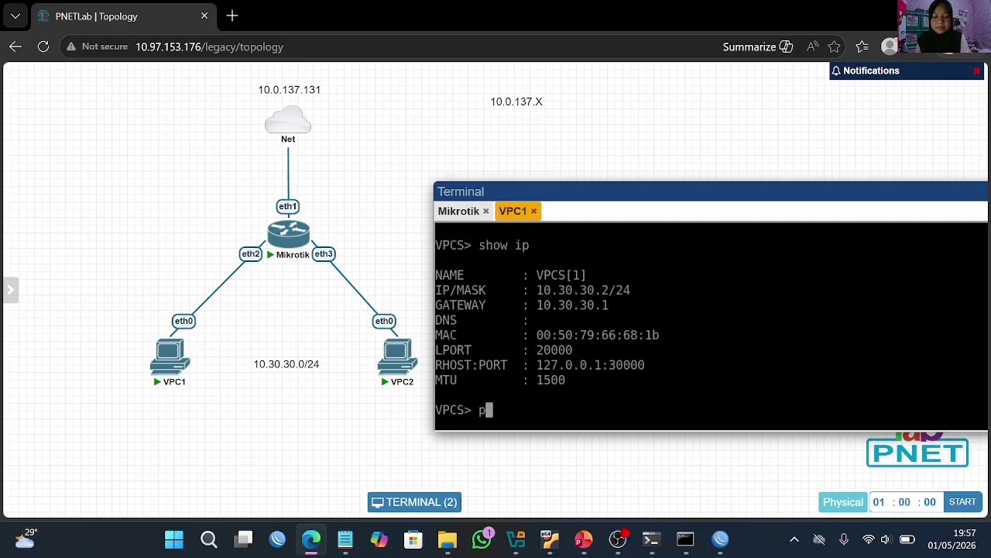
pyautogui.write('ing ')
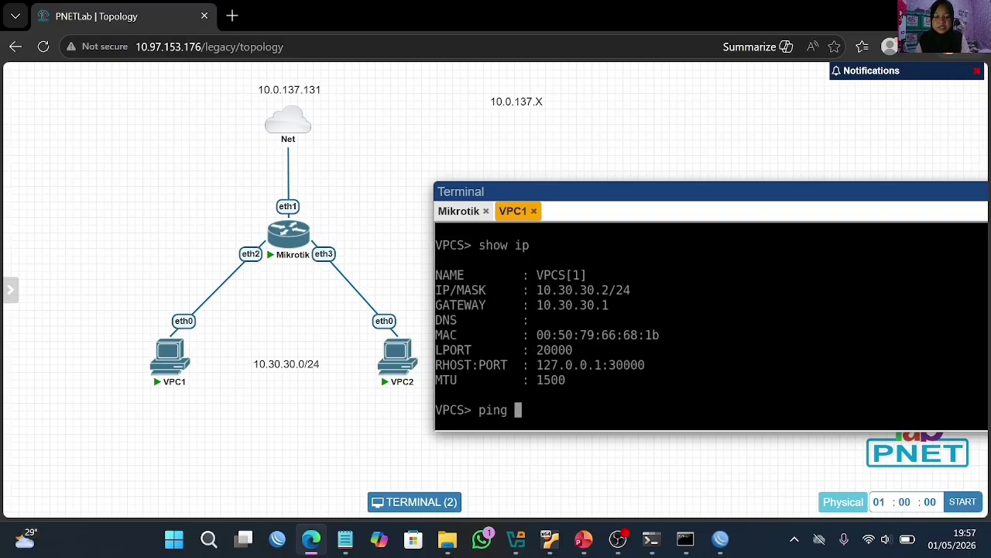
pyautogui.write('10.30')
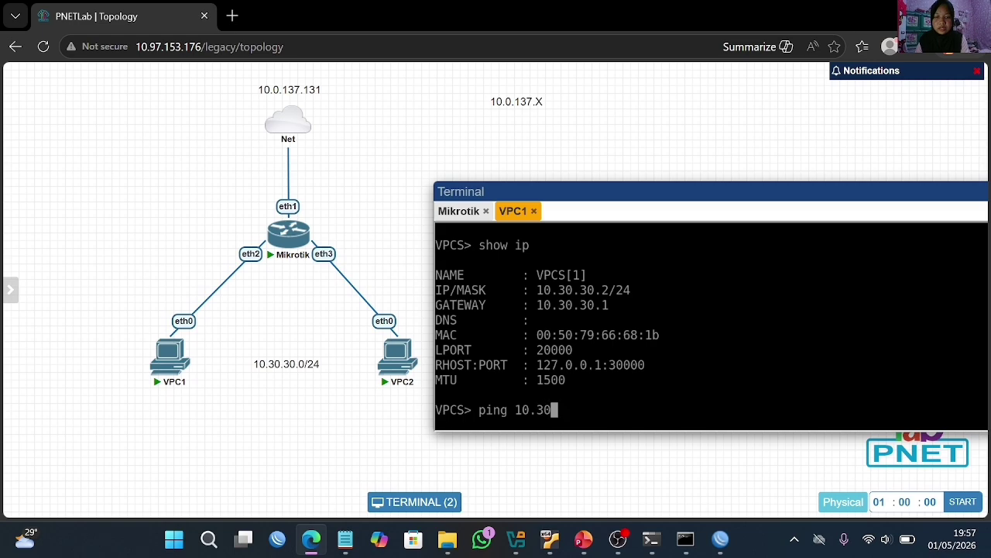
pyautogui.write('.30.')
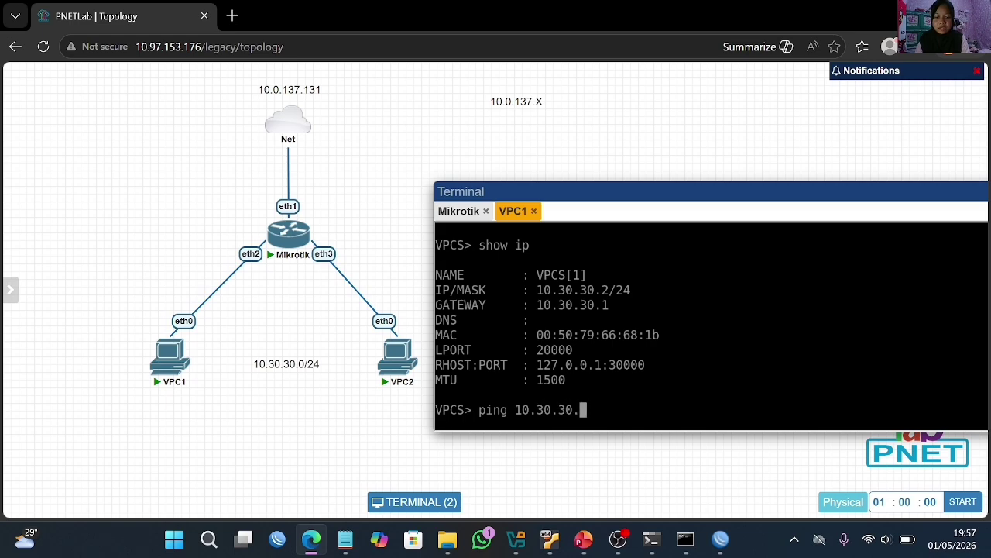
pyautogui.write('1')
pyautogui.press('Return')
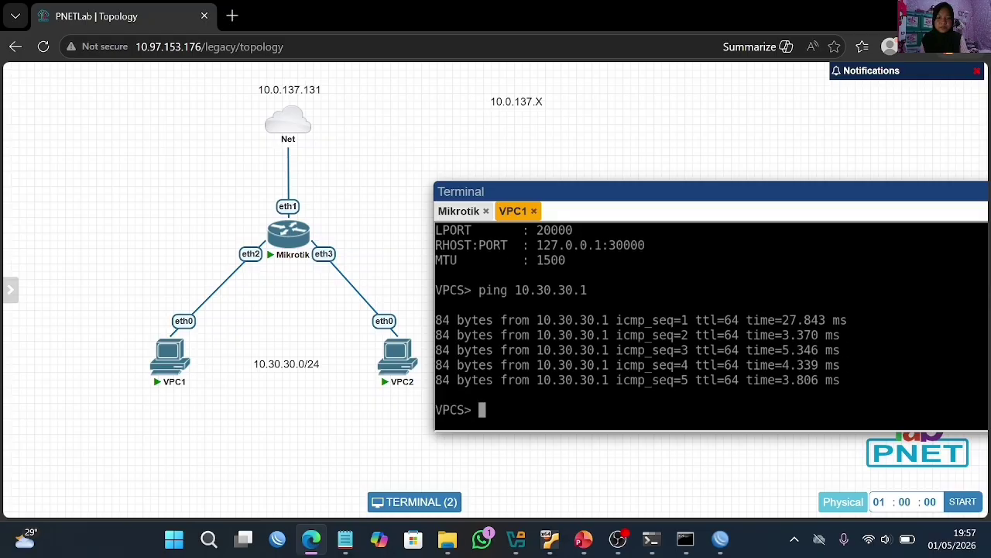
# Open VPC2's console and assign it the IP address 10.30.30.3/24 with gateway 10.30.30.1/24
pyautogui.click(398, 363)
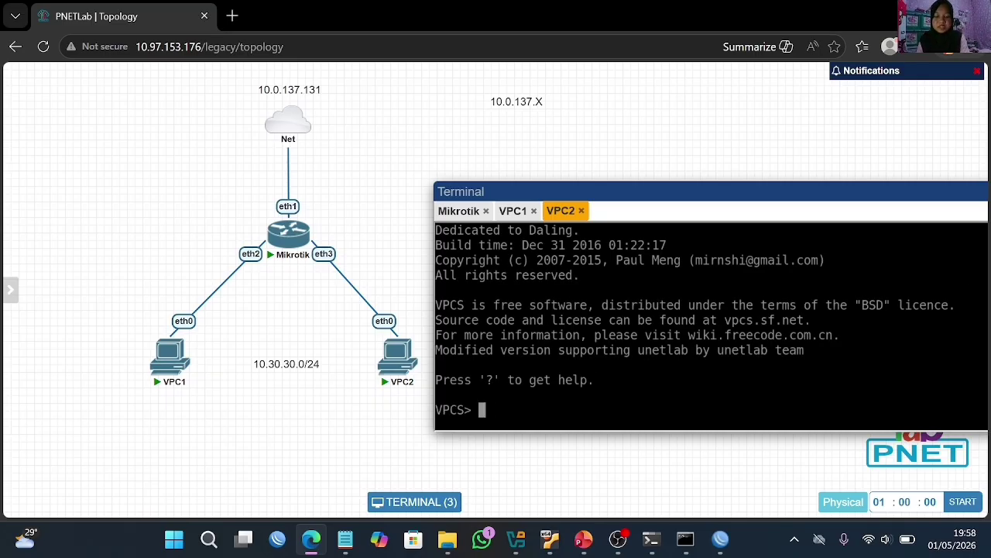
pyautogui.write('ip 10')
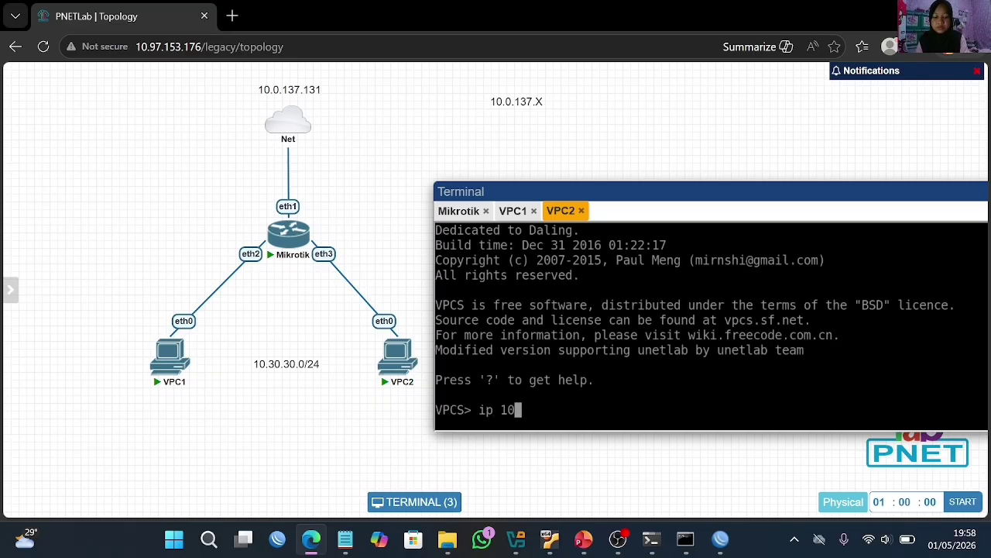
pyautogui.write('.30.3')
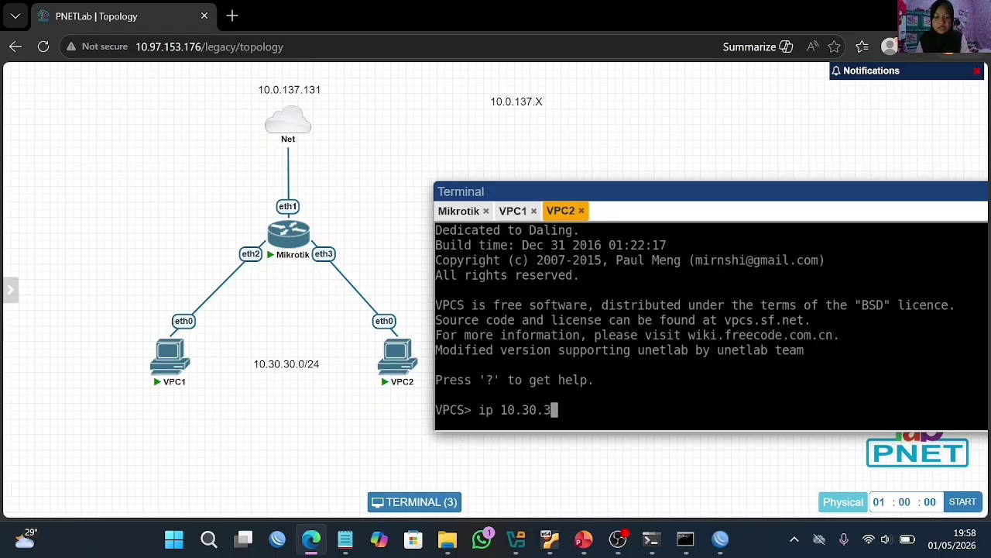
pyautogui.write('0.3/24')
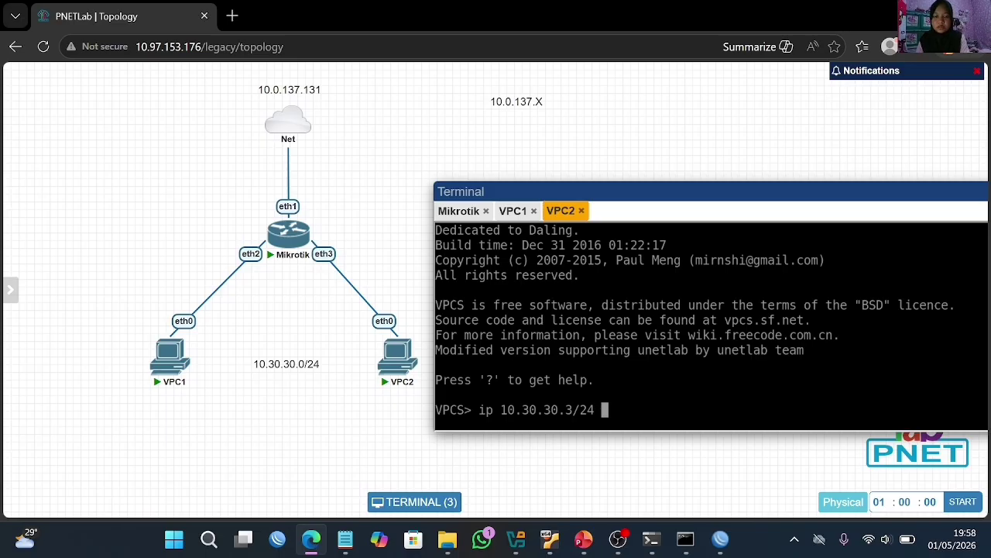
pyautogui.write(' 10')
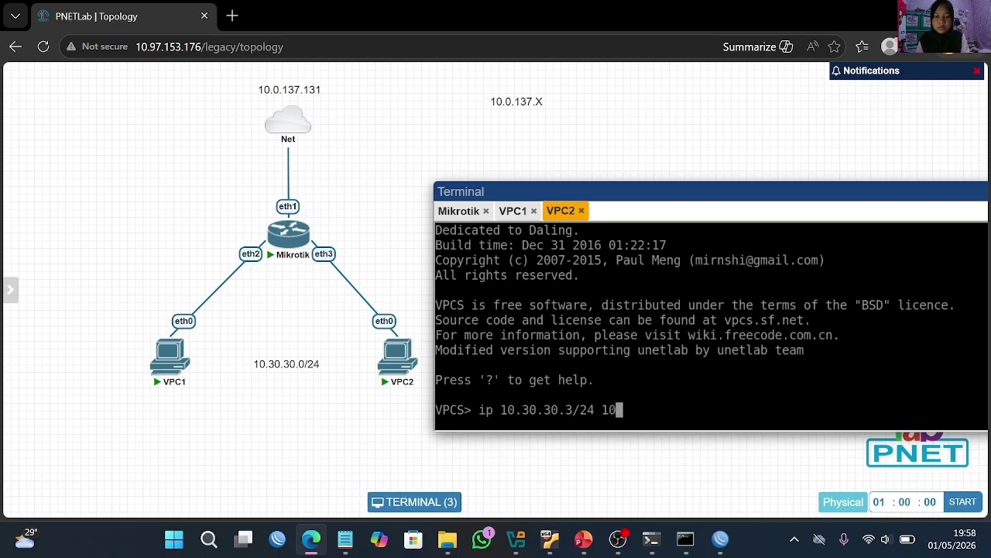
pyautogui.write('.30.30.1')
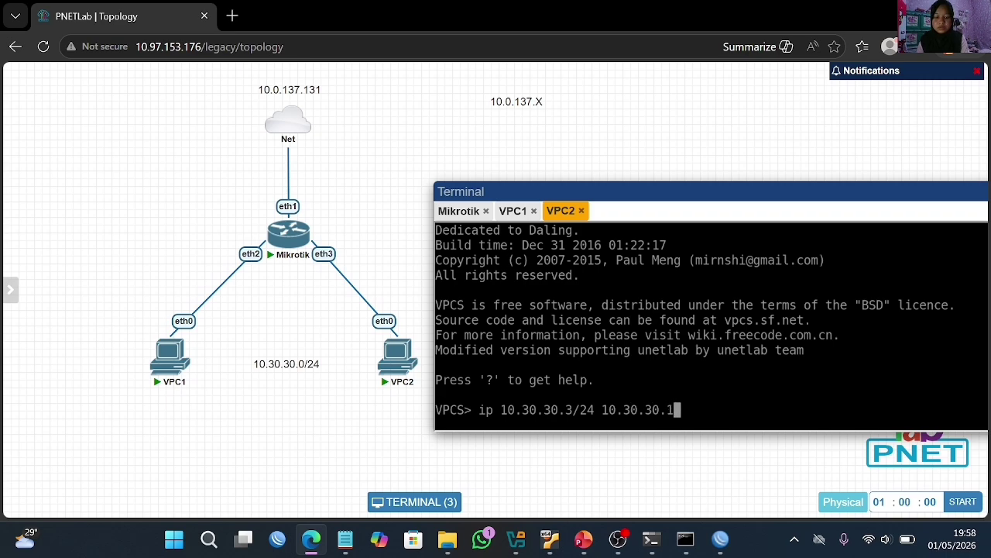
pyautogui.write('/24')
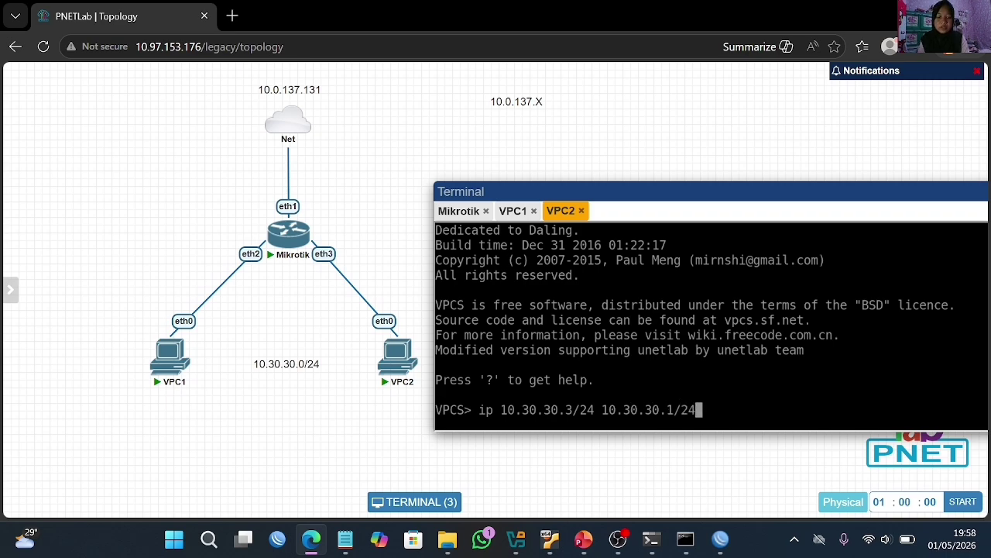
pyautogui.press('Return')
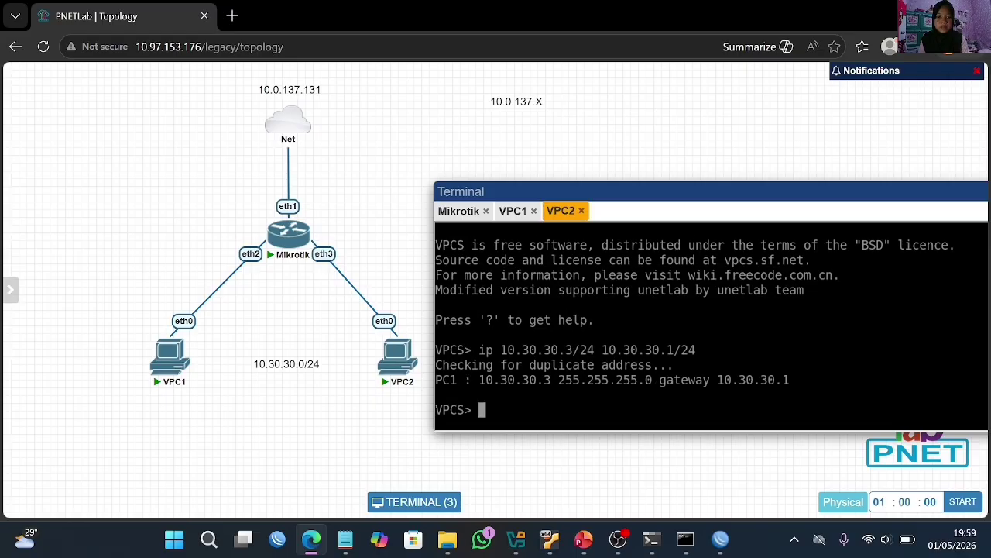
# Run show ip on VPC2 to check its address and gateway settings
pyautogui.write('sho')
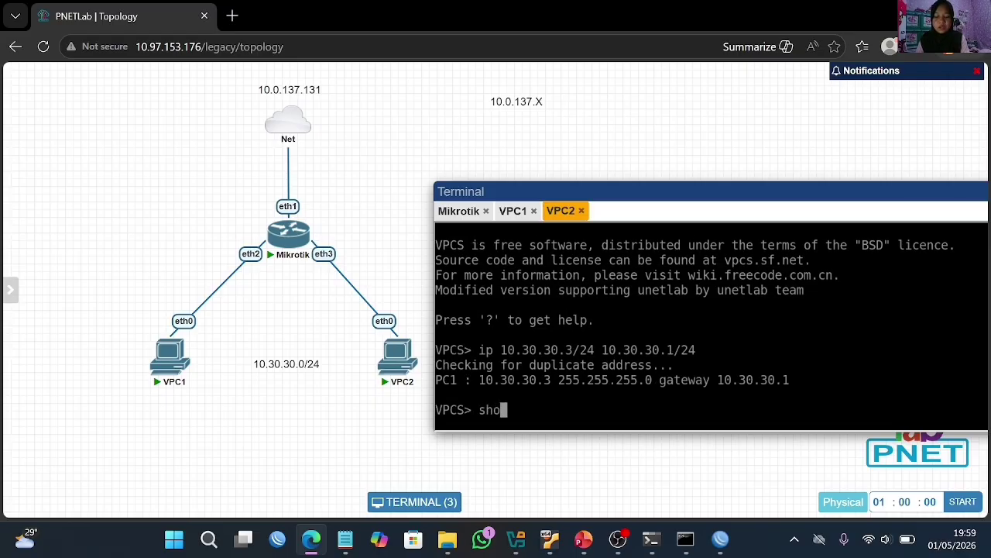
pyautogui.write('w ip')
pyautogui.press('Return')
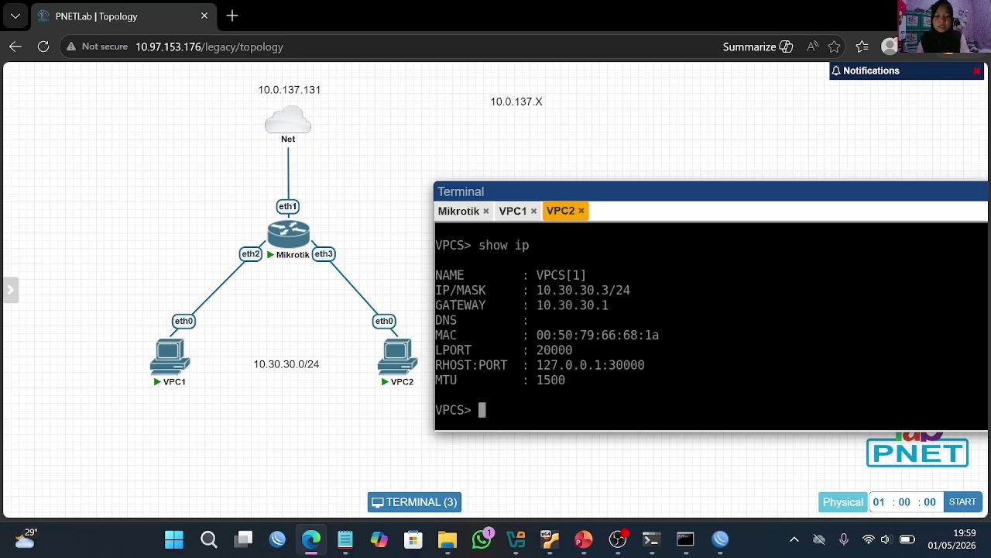
# Ping the bridge gateway 10.30.30.1 from VPC2 to test connectivity
pyautogui.write('i')
pyautogui.press('BackSpace')
pyautogui.write('ping 10')
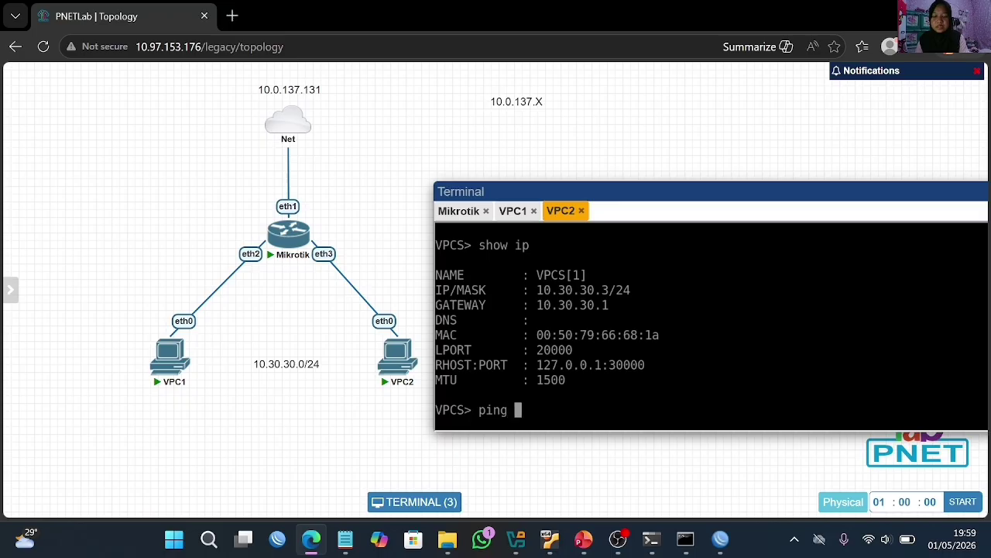
pyautogui.write('.30')
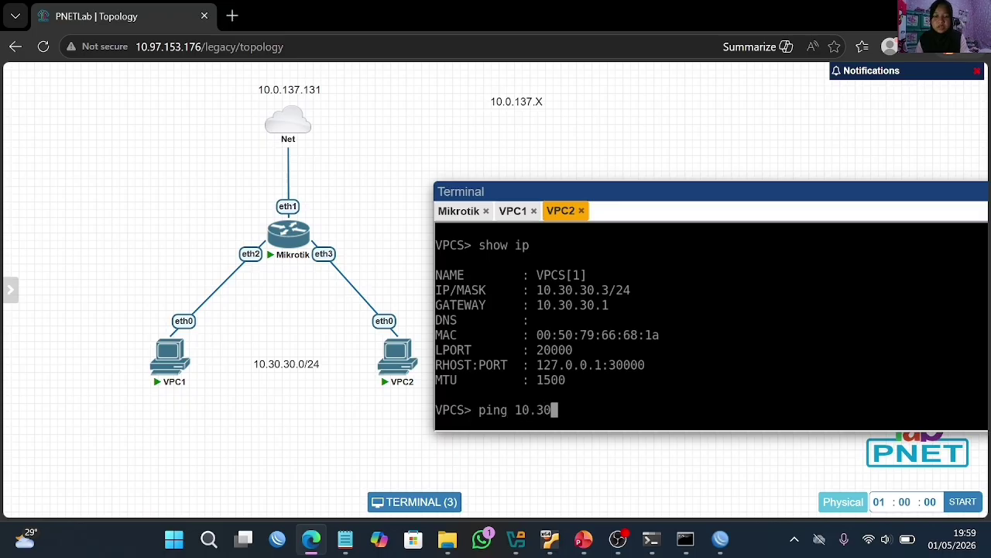
pyautogui.write('.30.')
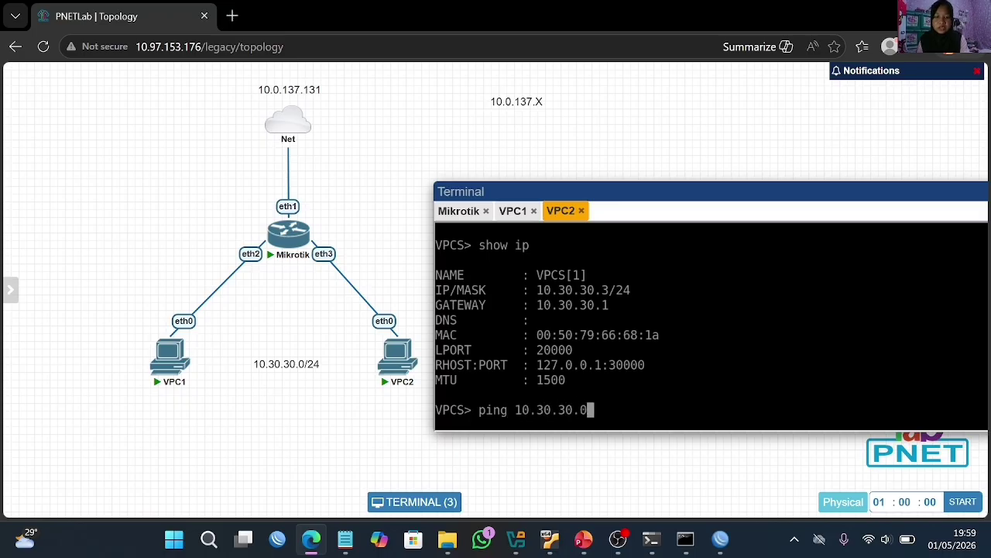
pyautogui.write('1')
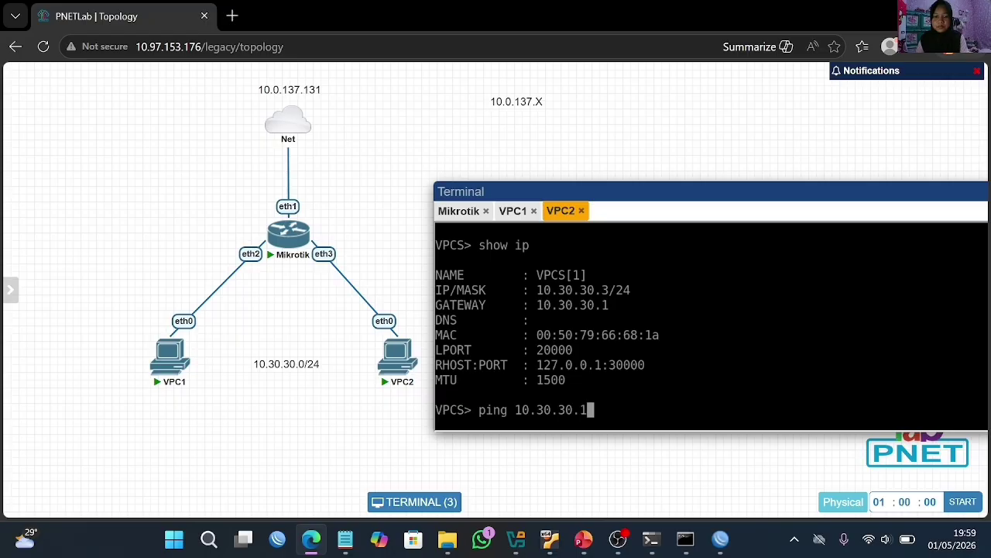
pyautogui.press('Return')
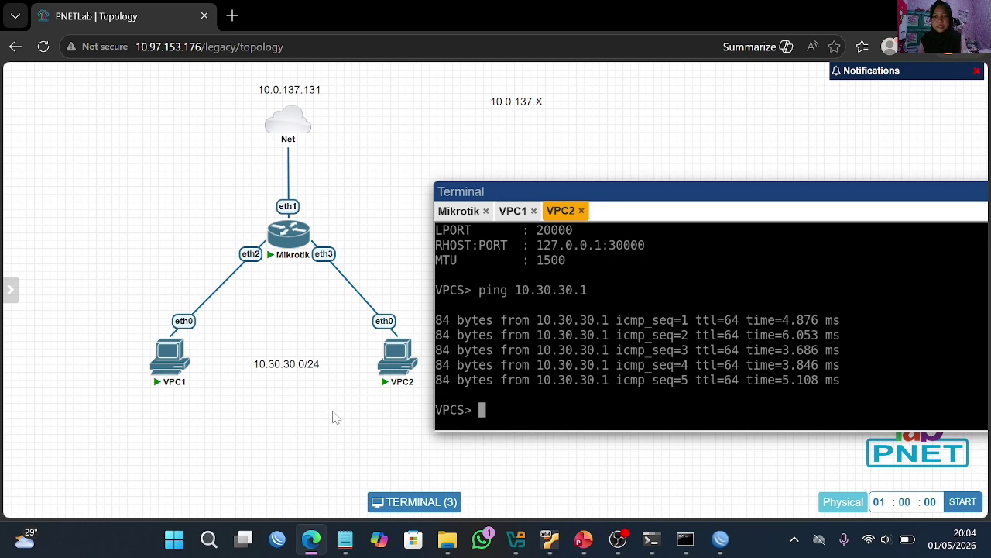
# Switch to the Bridge presentation in PowerPoint to read the Studi kasus slide, and return to the PNETLab topology
pyautogui.moveTo(154, 391)
pyautogui.click(573, 536)
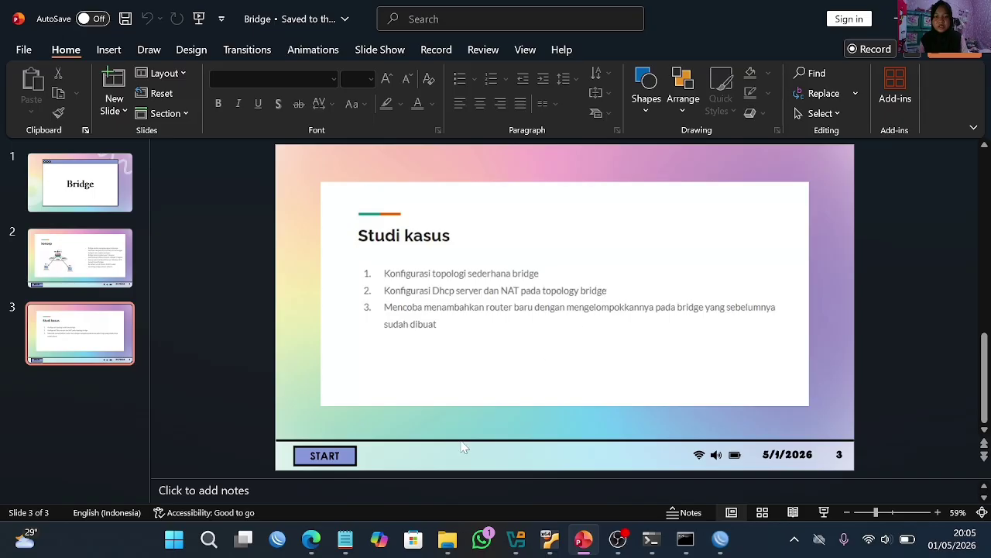
pyautogui.click(314, 543)
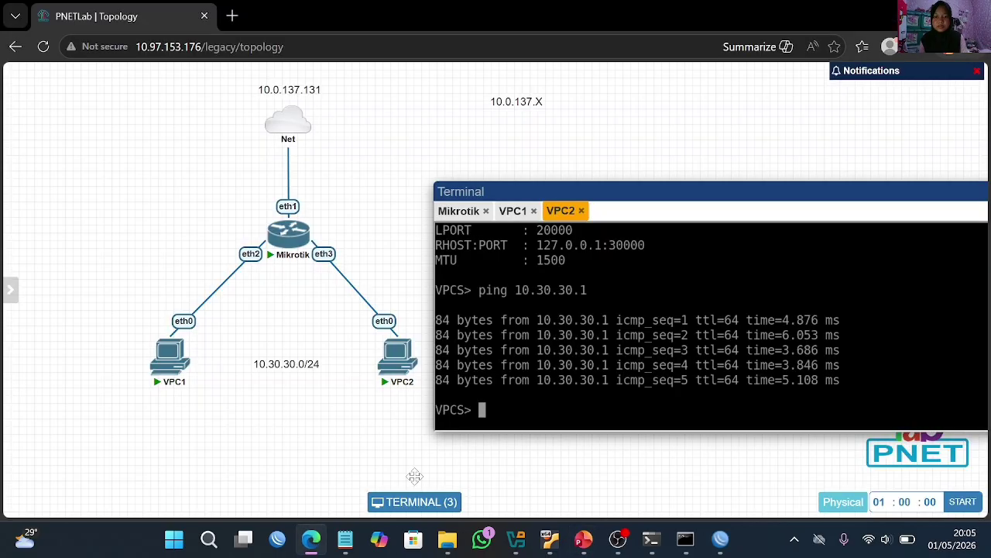
# Switch to the WinBox session, open a new RouterOS terminal, and skip the password change
pyautogui.moveTo(721, 538)
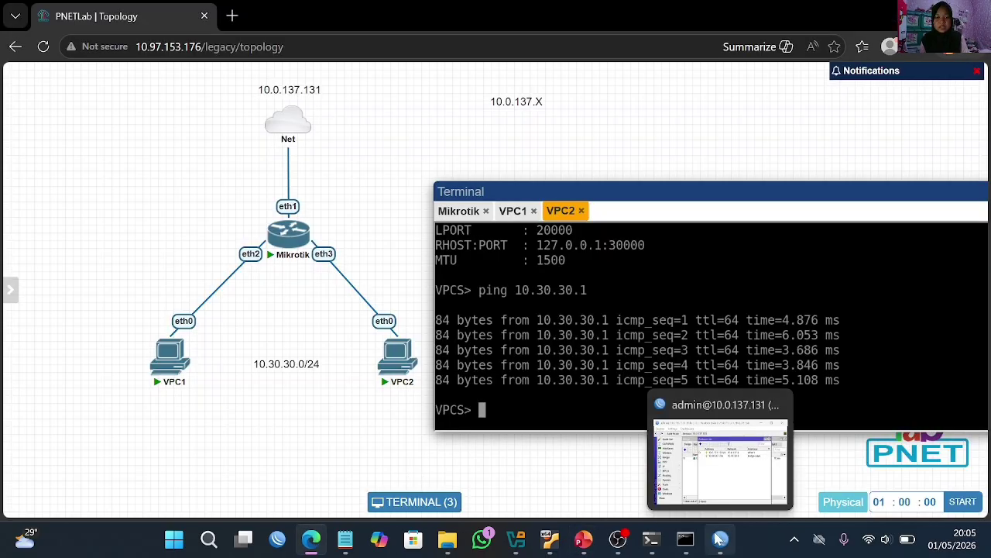
pyautogui.click(707, 474)
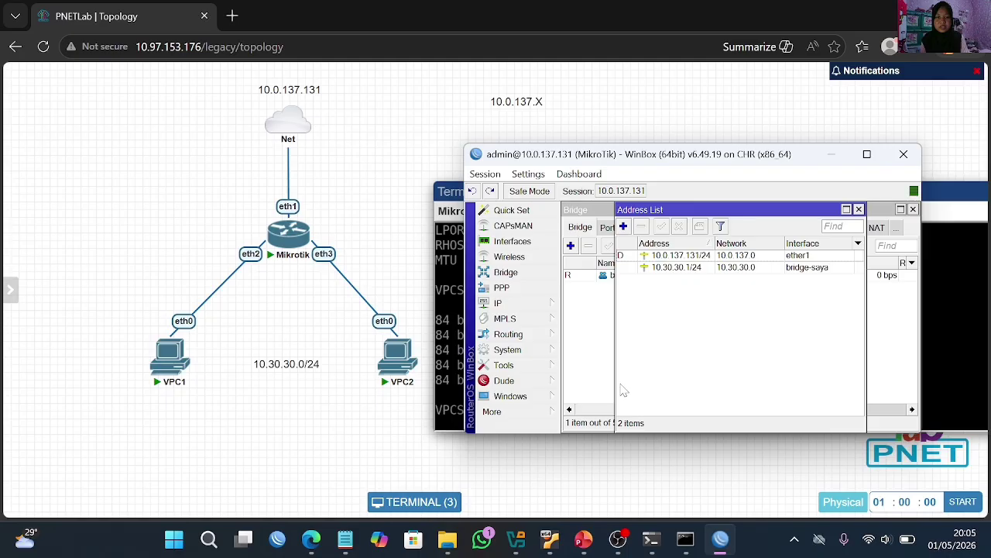
pyautogui.click(507, 415)
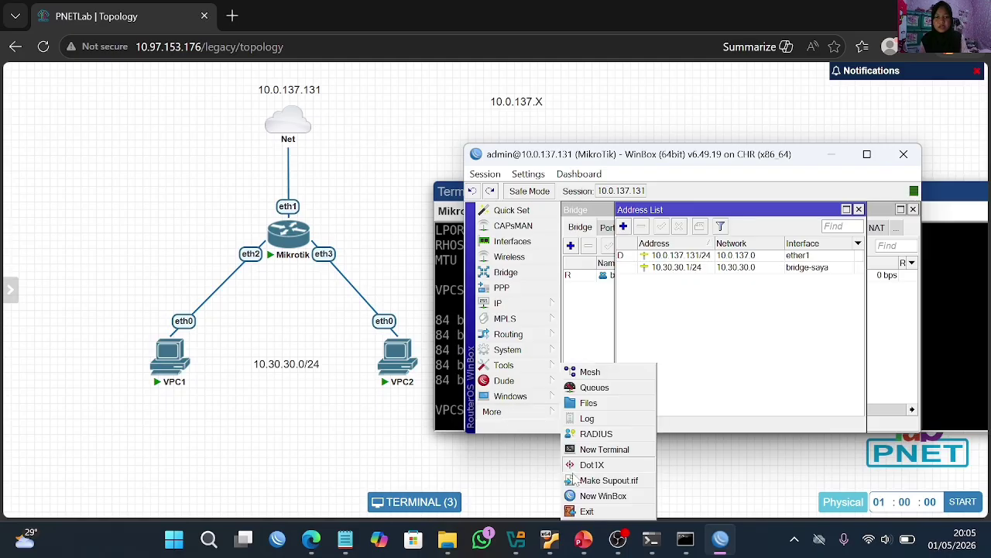
pyautogui.click(605, 451)
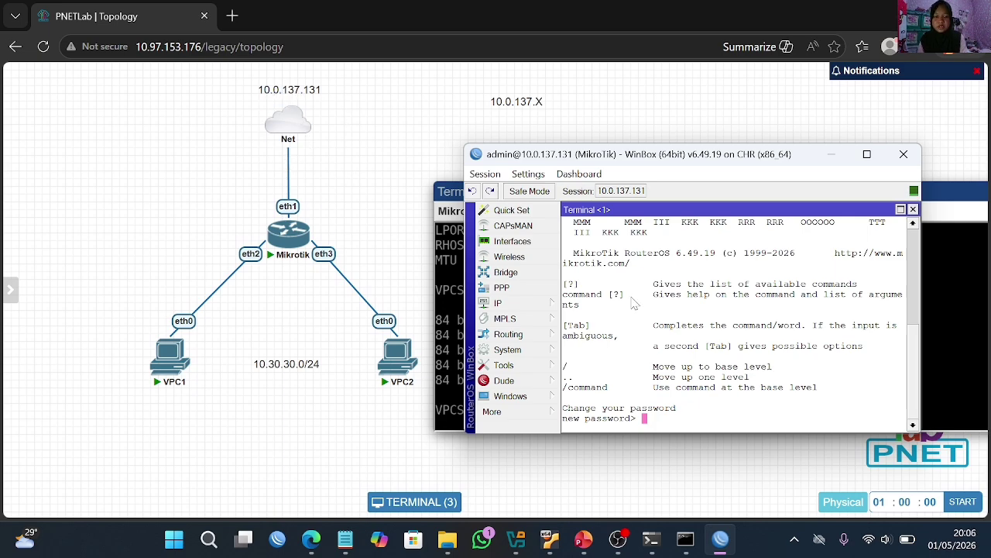
pyautogui.press('Return')
pyautogui.press('Return')
pyautogui.press('Return')
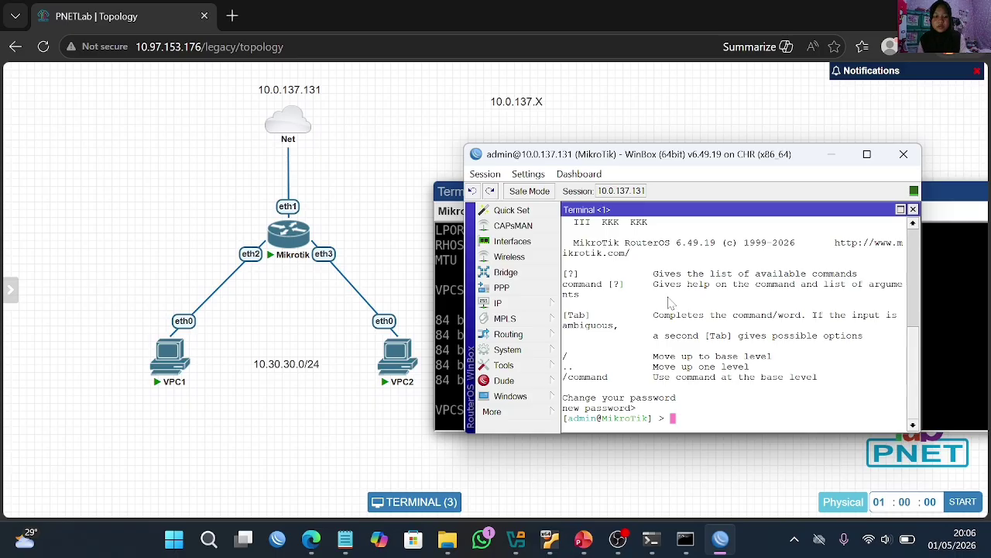
# Ping 8.8.8.8 from the MikroTik terminal to test internet access, and stop the ping
pyautogui.write('pin')
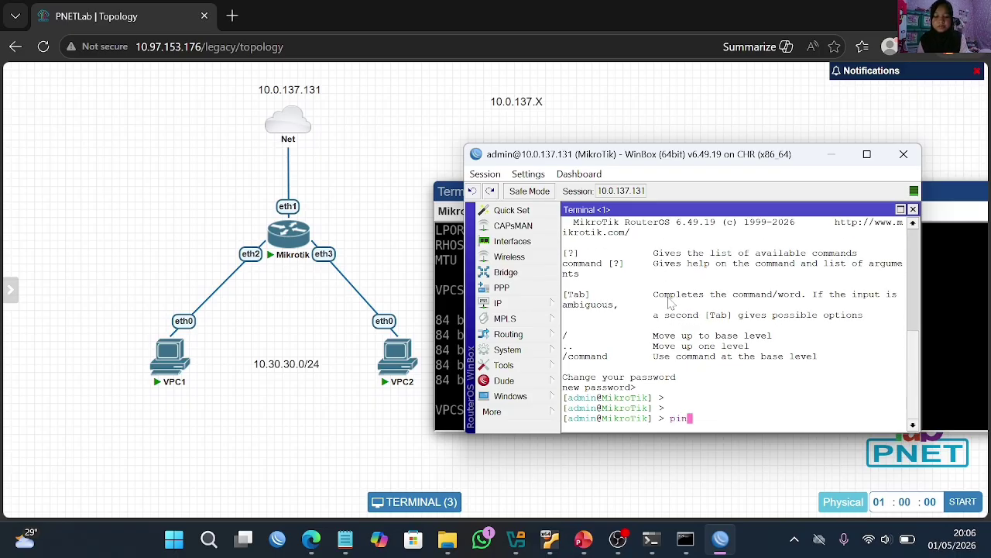
pyautogui.write('g ')
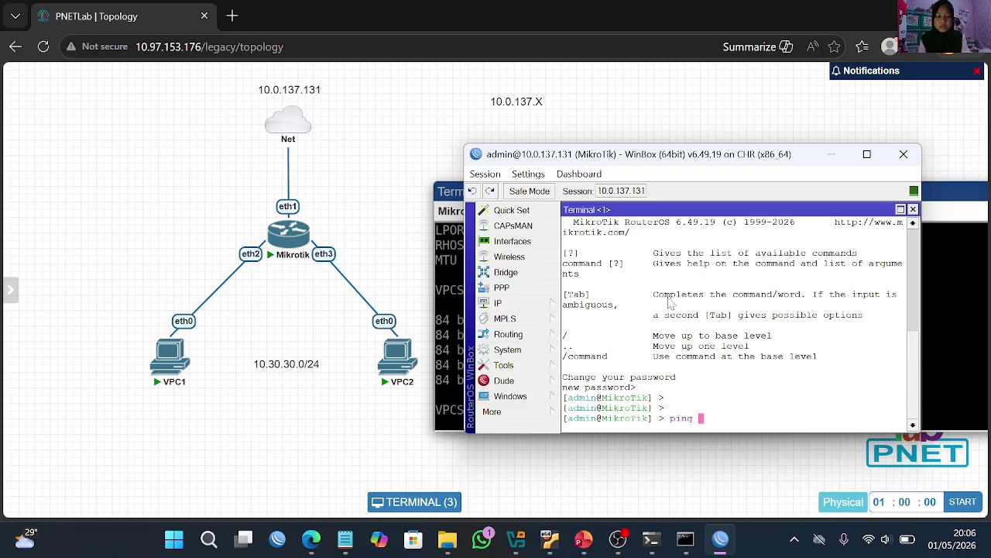
pyautogui.write('8.8.8.8')
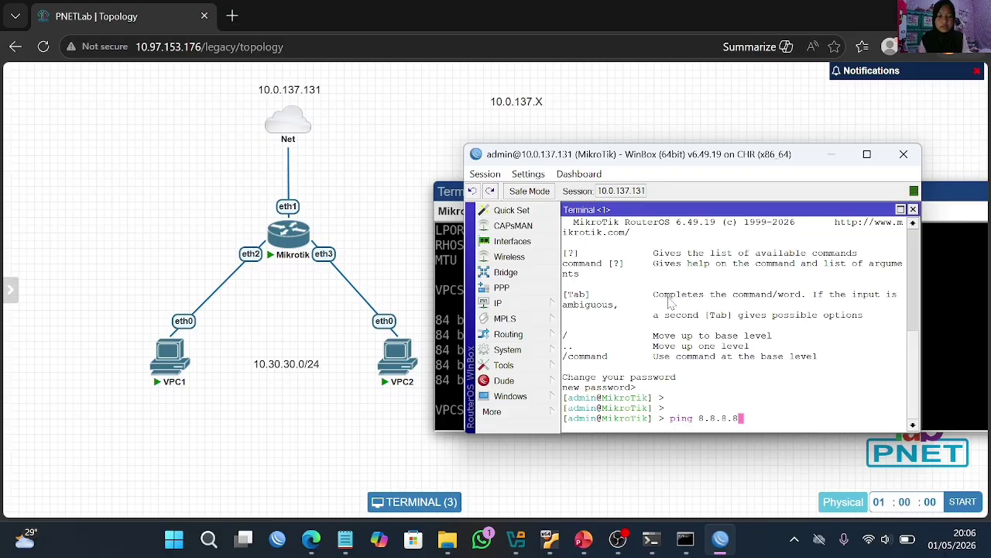
pyautogui.press('Return')
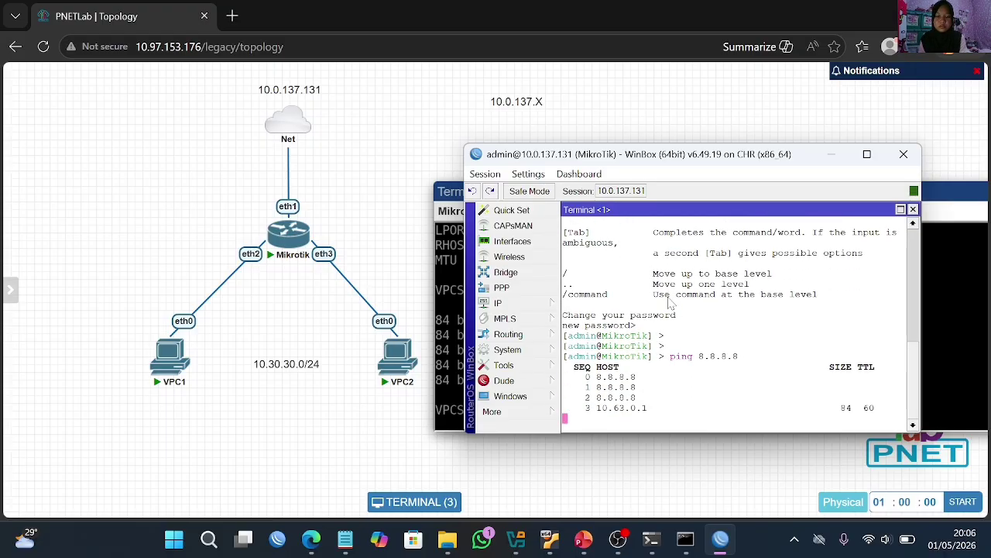
pyautogui.hotkey('ctrl', 'c')
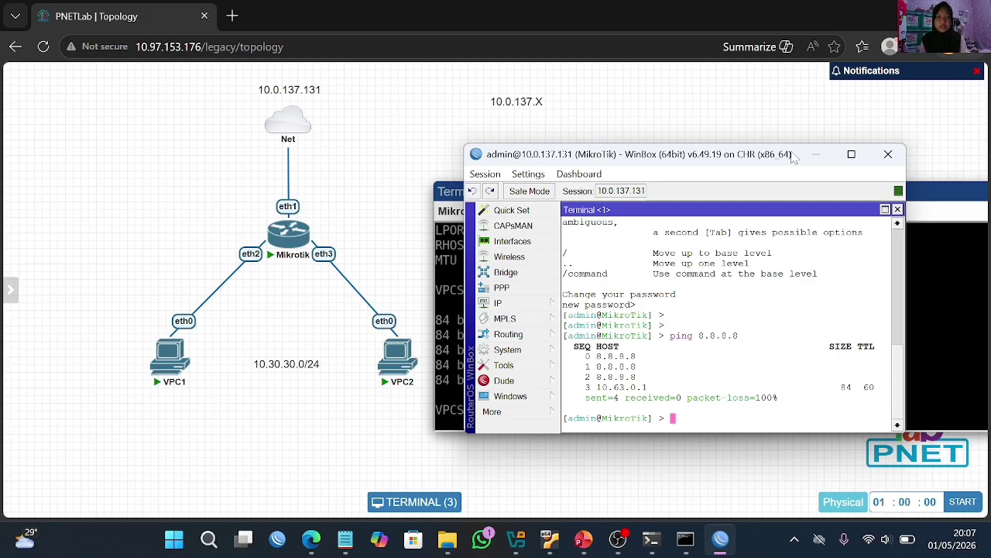
# Return to the PNETLab topology and ping 8.8.8.8 from VPC2's console, and stop the ping
pyautogui.click(815, 155)
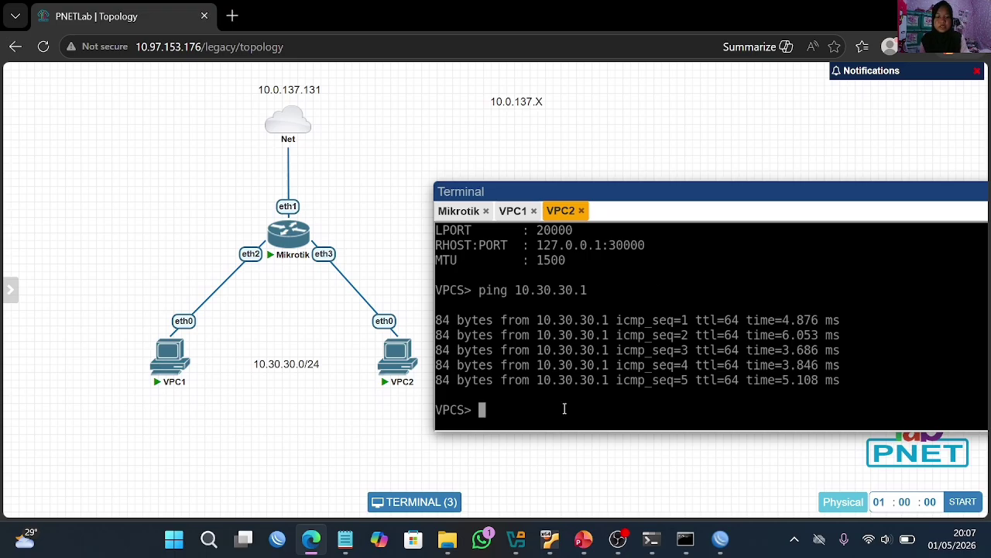
pyautogui.write('pin')
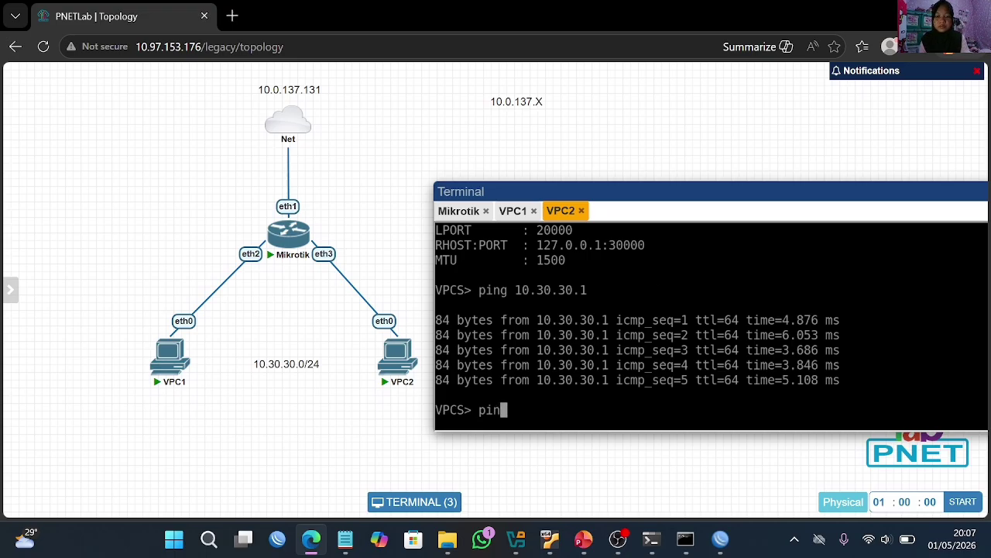
pyautogui.write('g')
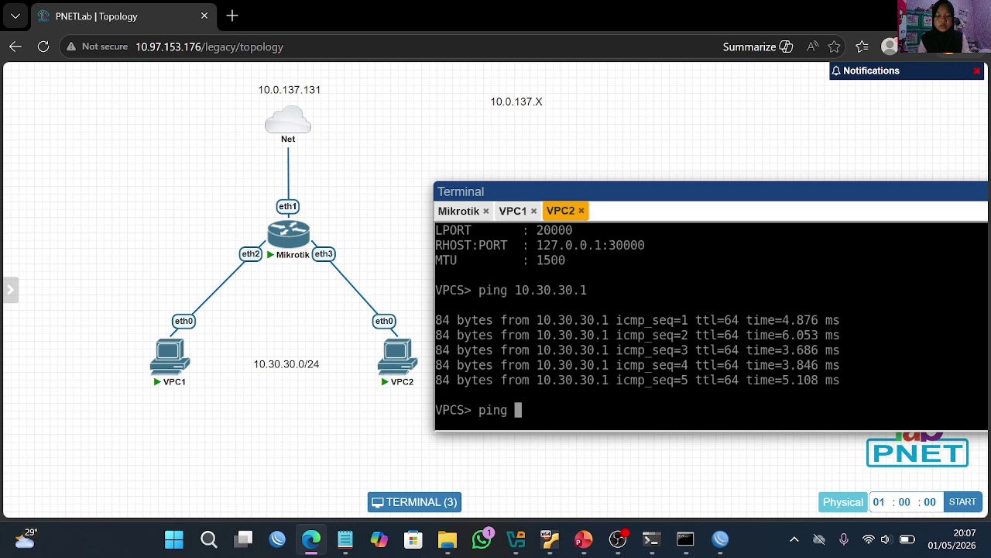
pyautogui.write(' 8.8.8.8')
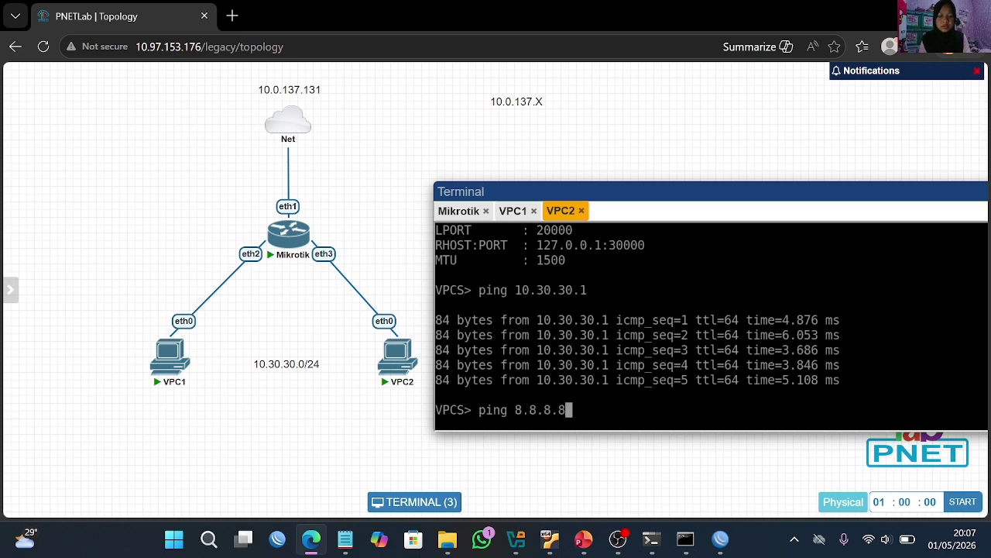
pyautogui.press('Return')
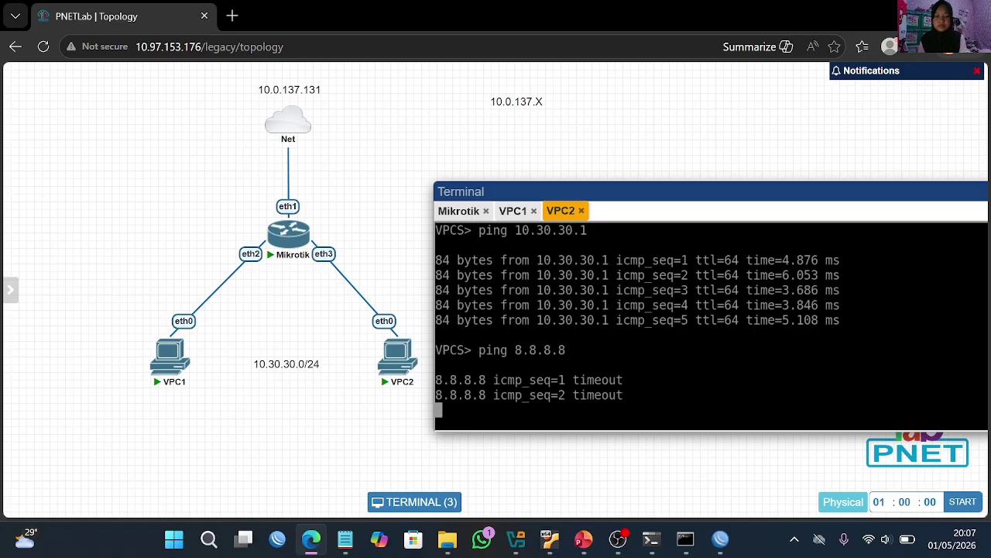
pyautogui.hotkey('ctrl', 'c')
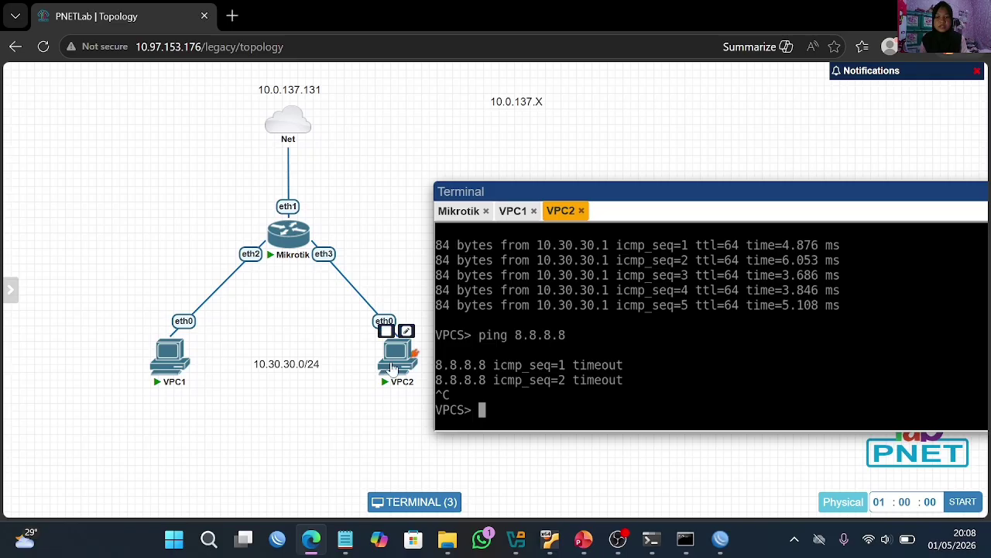
pyautogui.moveTo(375, 371)
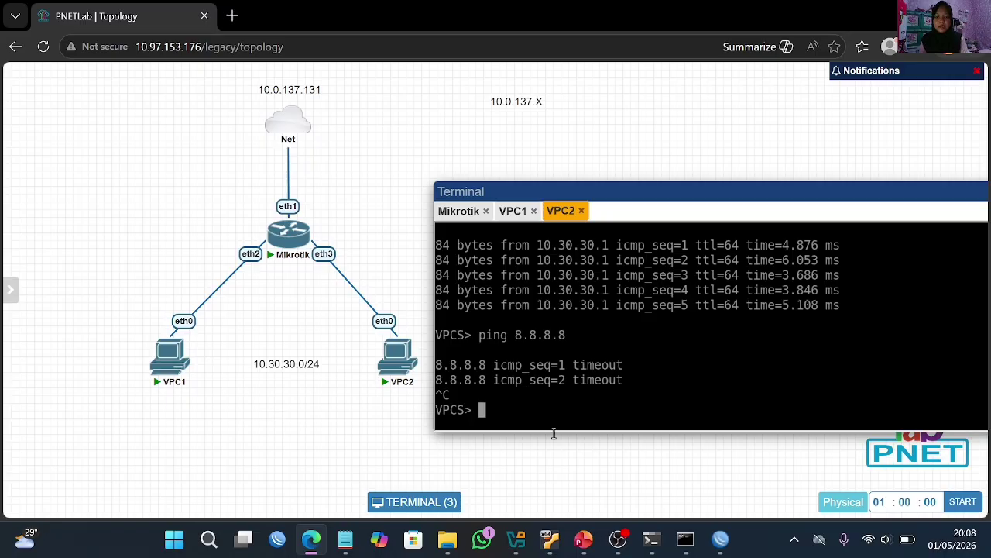
# In WinBox, create a new firewall NAT rule with chain srcnat and out interface ether1
pyautogui.moveTo(728, 540)
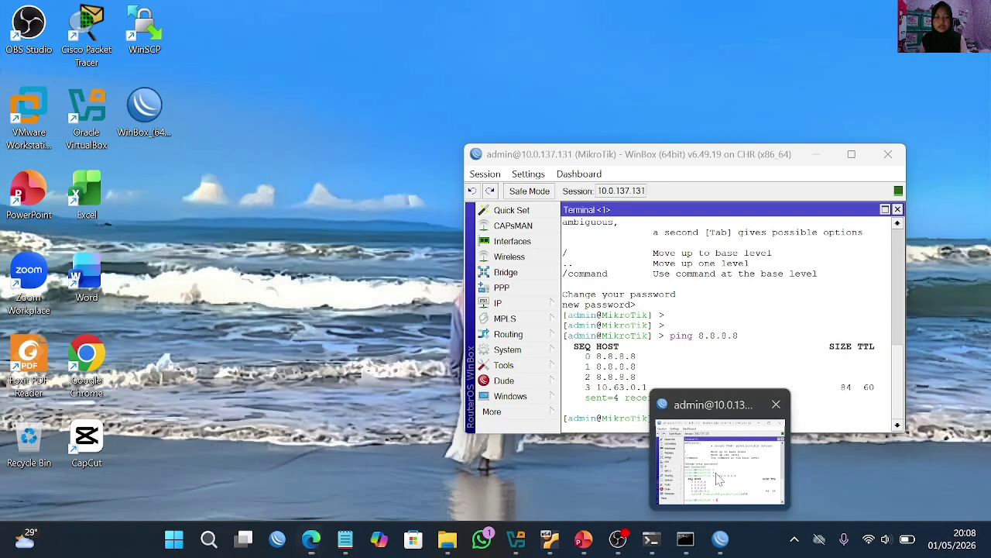
pyautogui.click(719, 480)
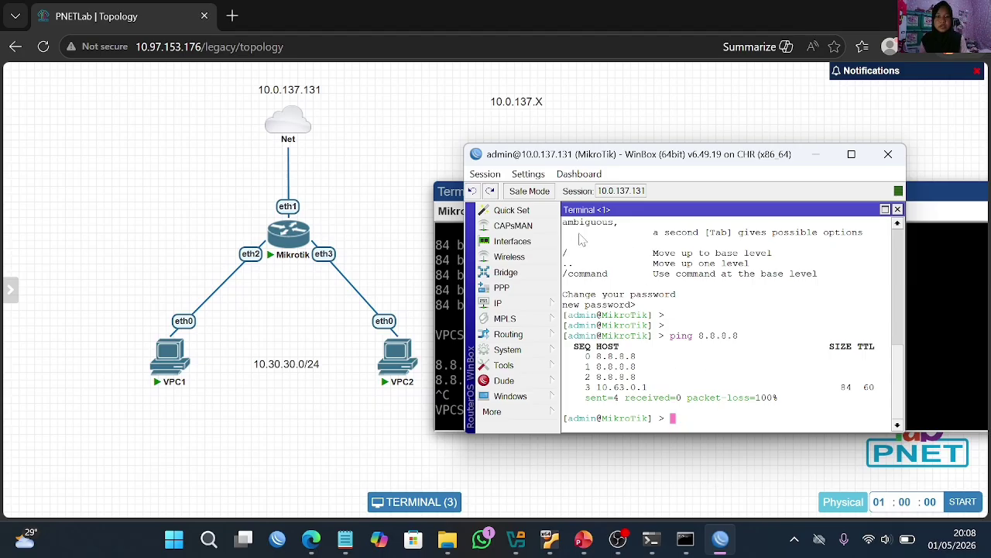
pyautogui.click(529, 304)
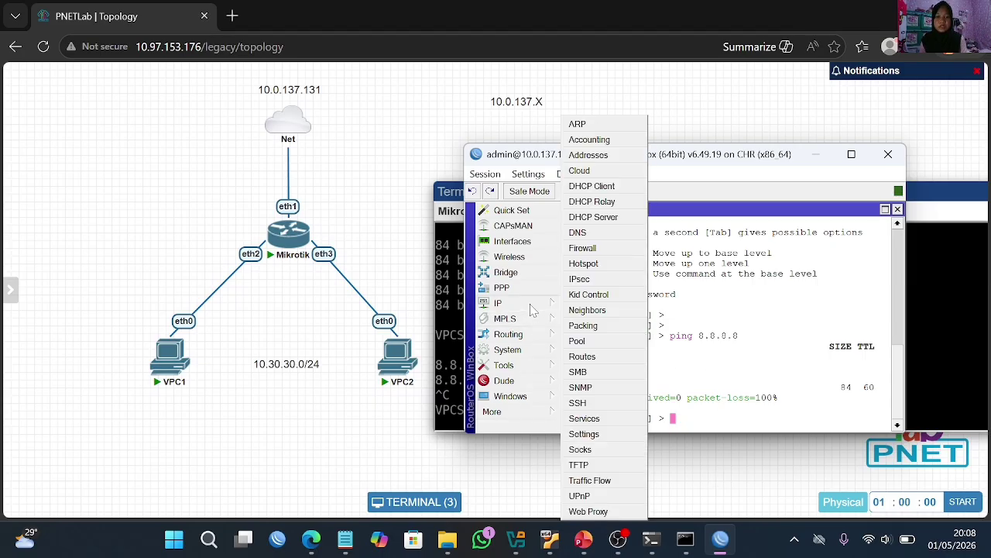
pyautogui.click(603, 249)
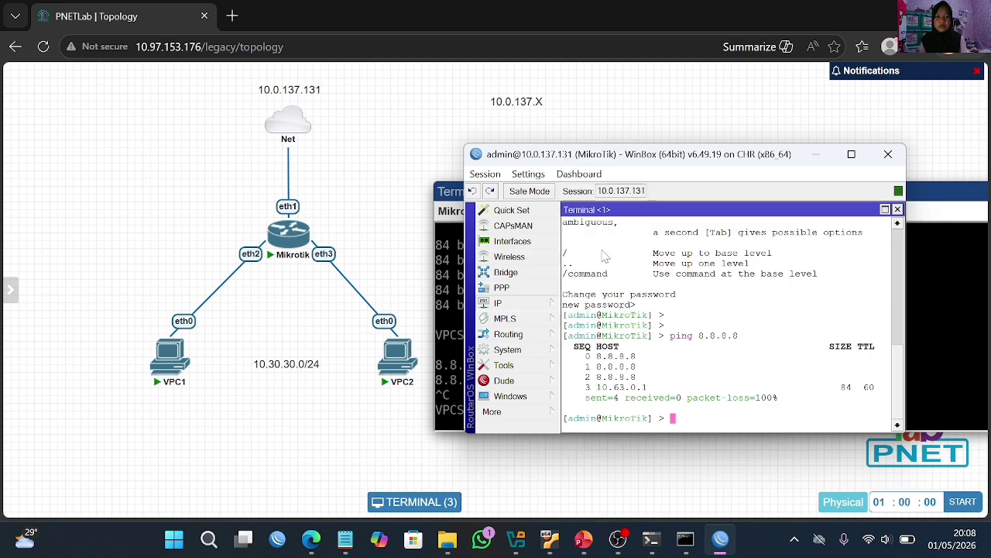
pyautogui.click(628, 228)
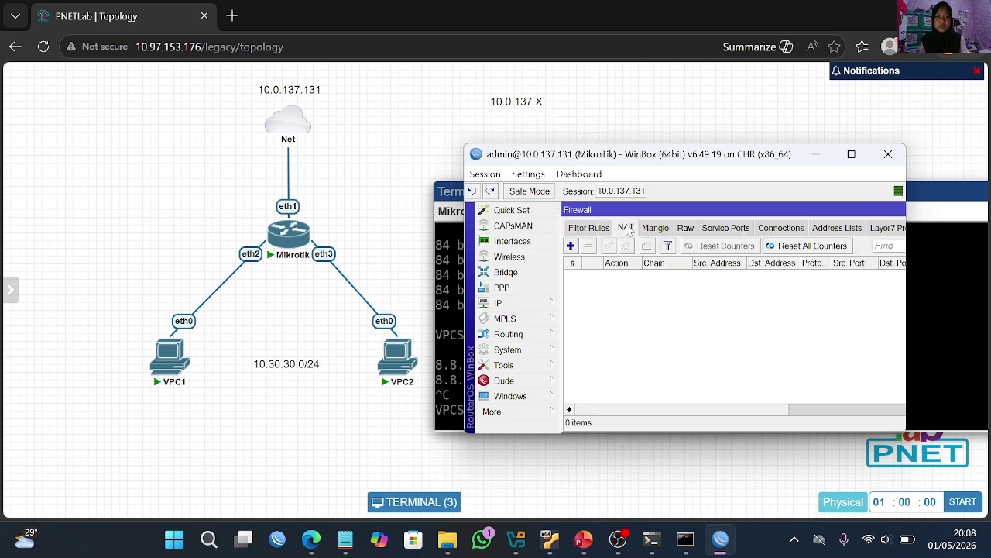
pyautogui.click(570, 245)
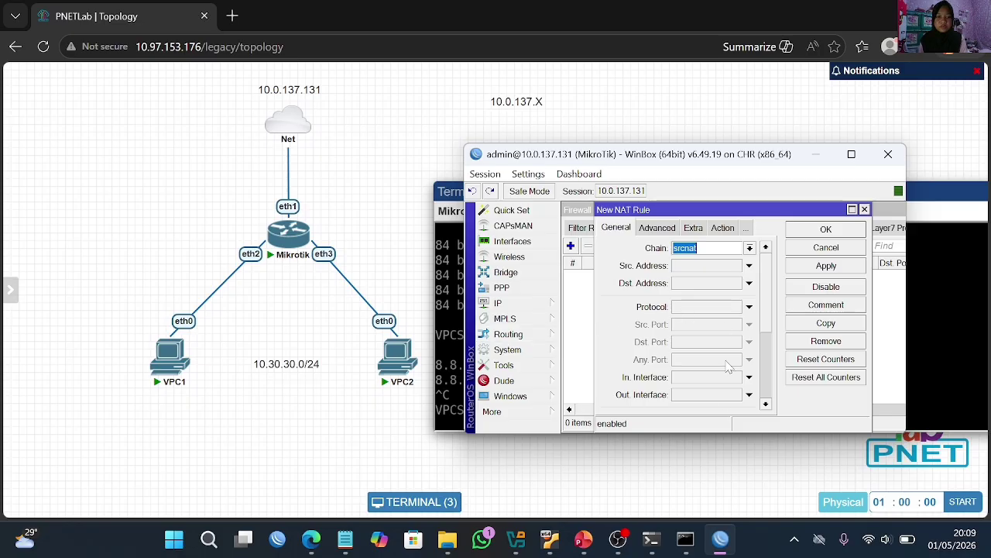
pyautogui.moveTo(728, 432); pyautogui.dragTo(734, 471)
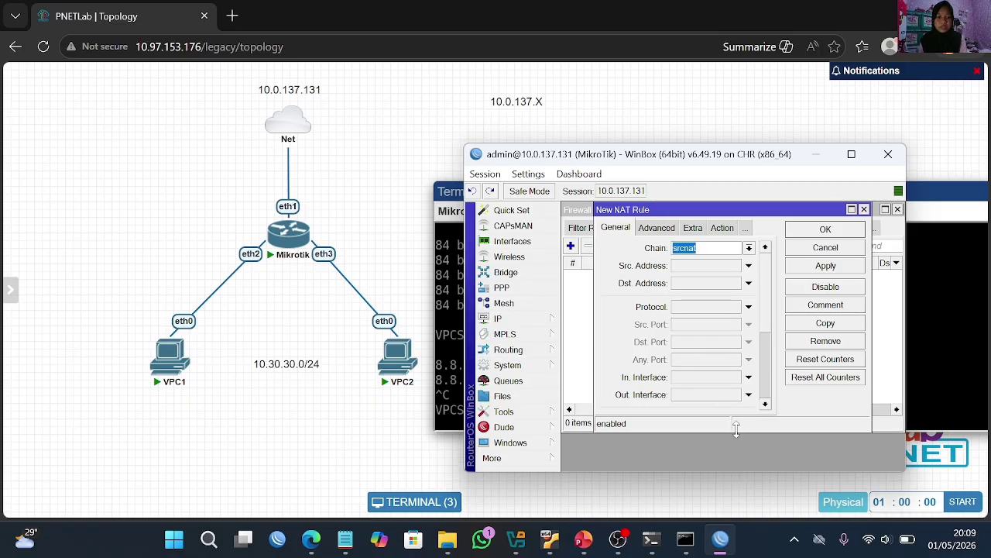
pyautogui.moveTo(737, 434); pyautogui.dragTo(733, 471)
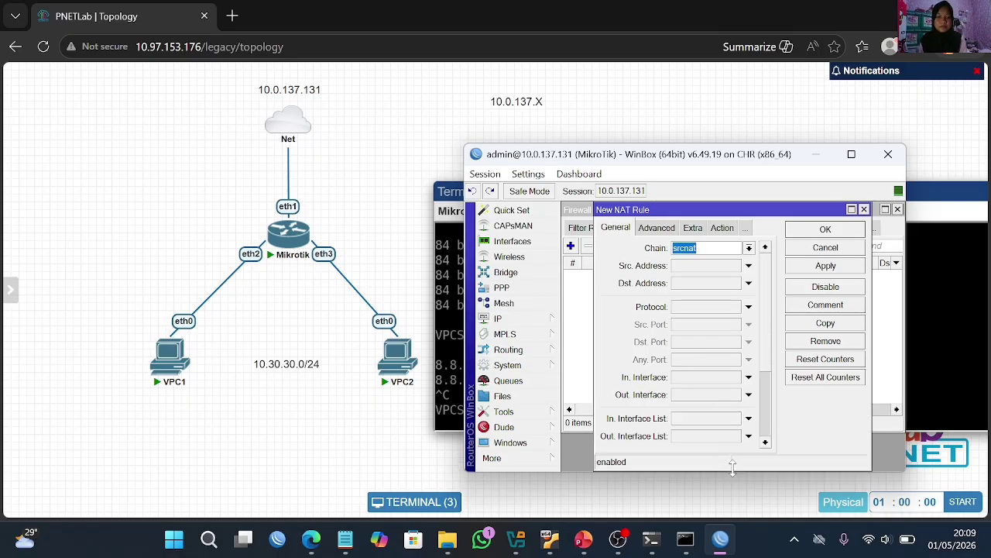
pyautogui.click(721, 395)
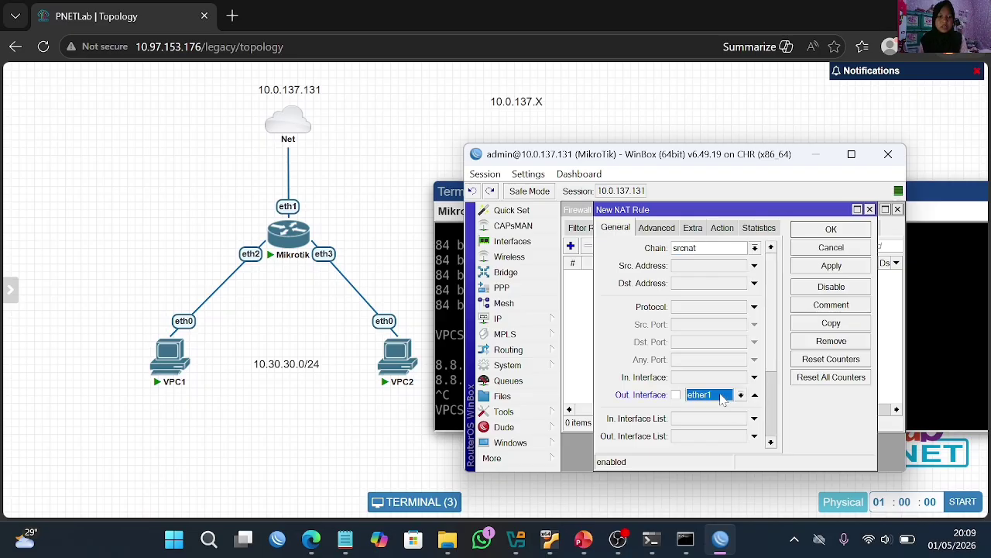
# Set the new NAT rule's action to masquerade
pyautogui.click(723, 232)
pyautogui.click(770, 249)
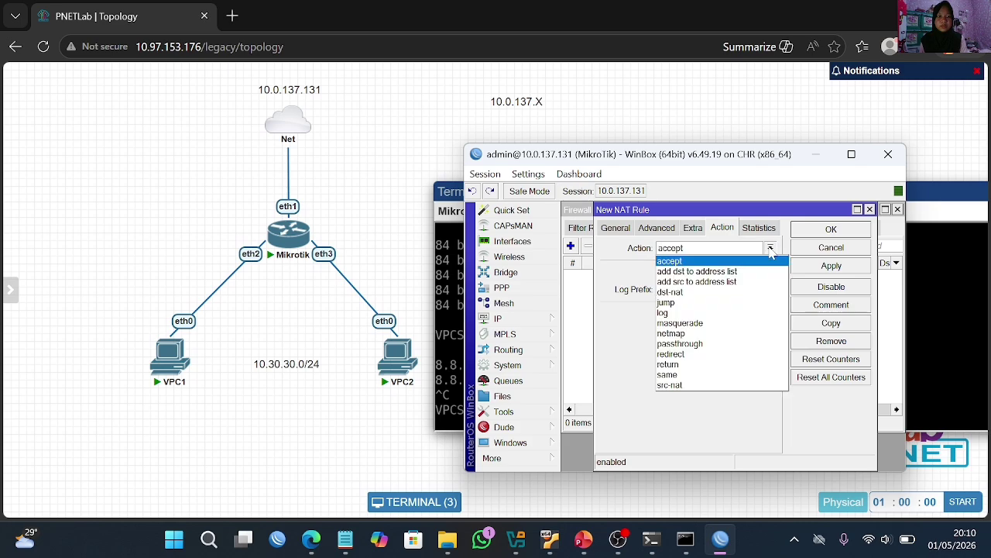
pyautogui.click(755, 329)
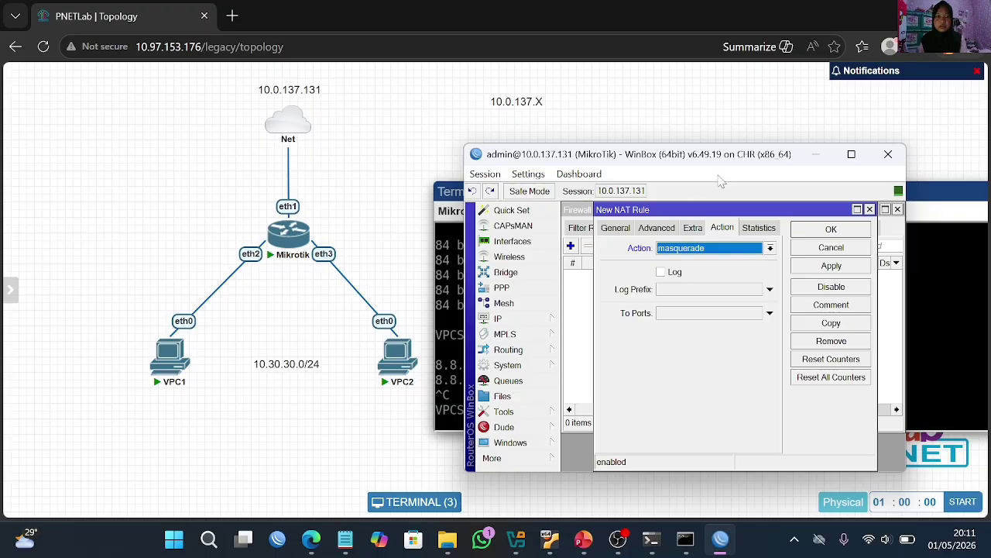
# Switch to PNETLab and view the Mikrotik console
pyautogui.click(812, 155)
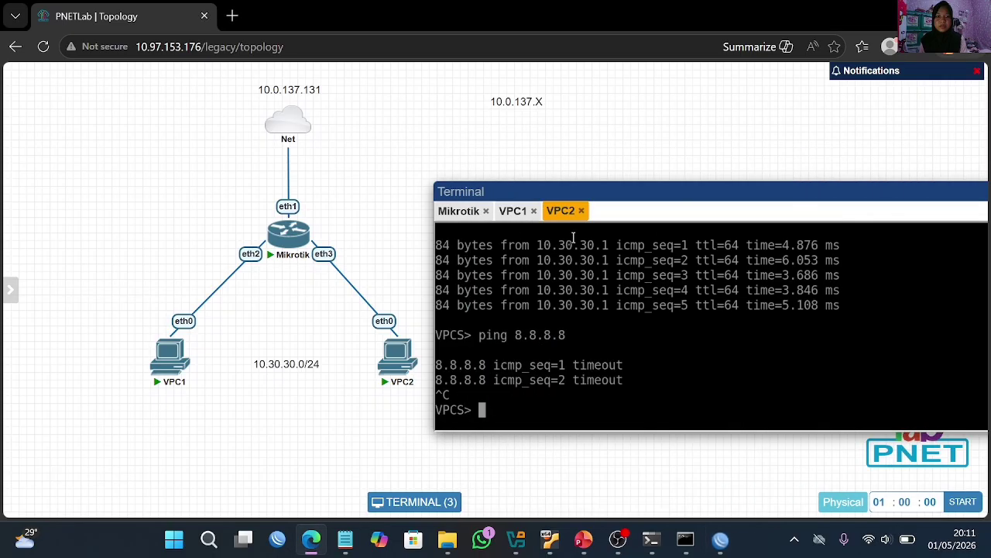
pyautogui.click(463, 211)
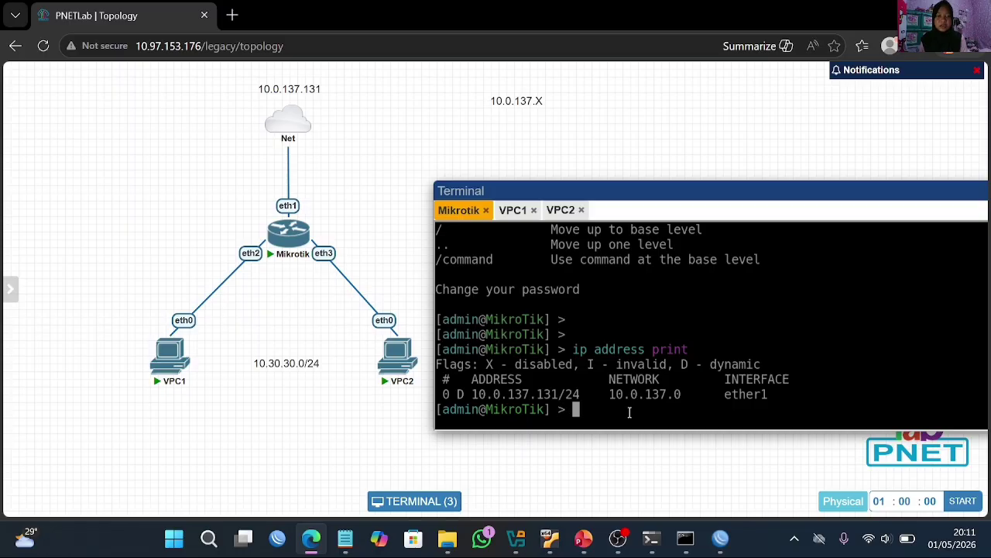
# Switch back to WinBox, then apply and save the masquerade NAT rule
pyautogui.moveTo(720, 538)
pyautogui.click(739, 465)
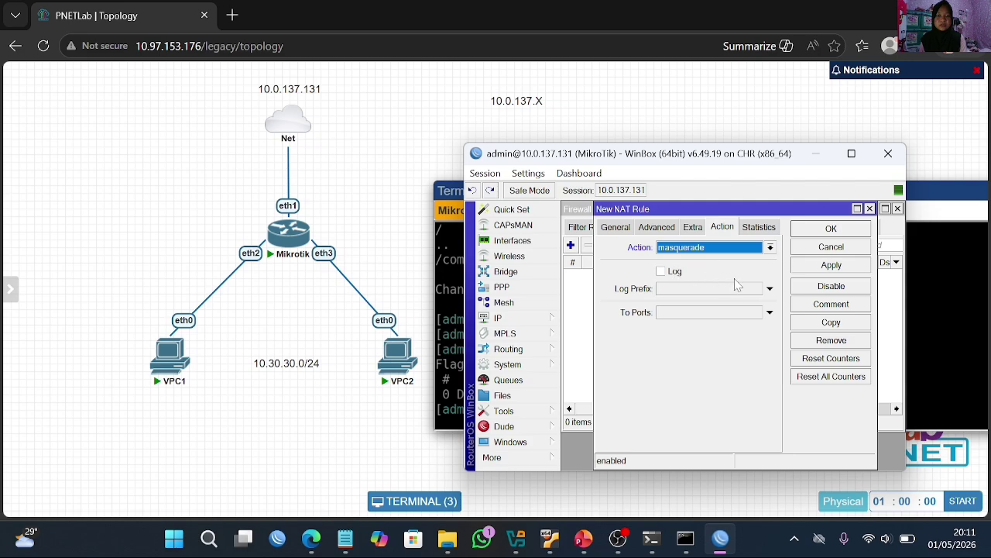
pyautogui.click(821, 266)
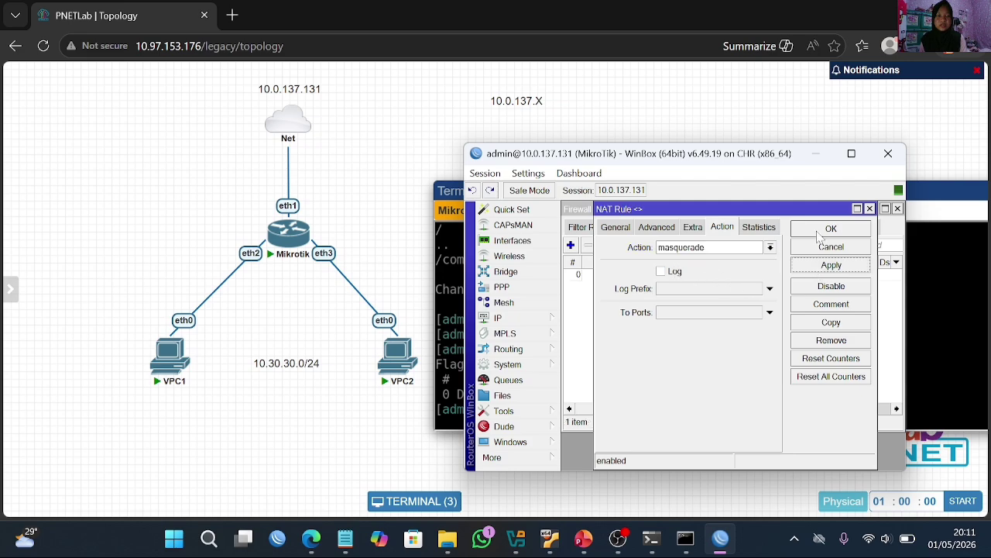
pyautogui.click(821, 231)
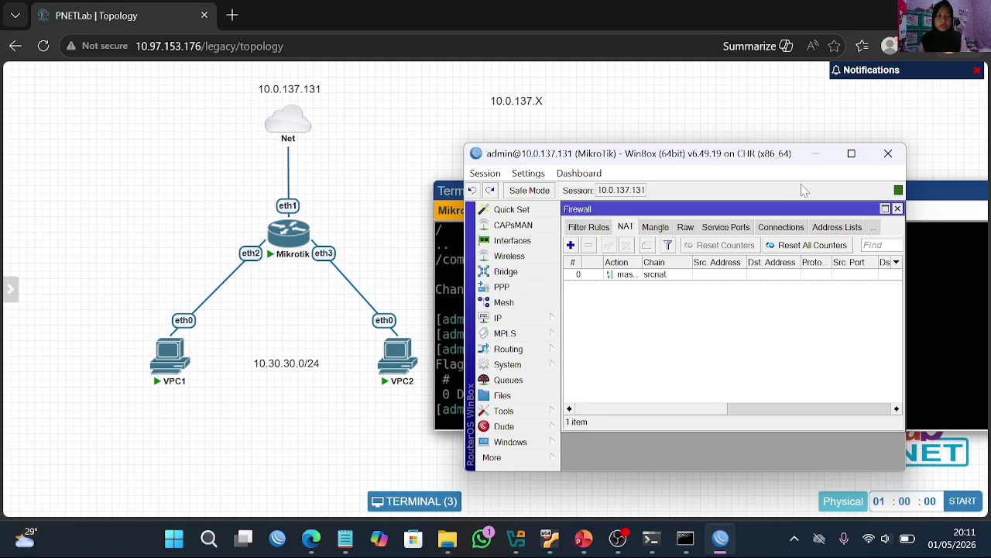
# Switch to PNETLab and ping 8.8.8.8 from the VPC1 console
pyautogui.click(817, 153)
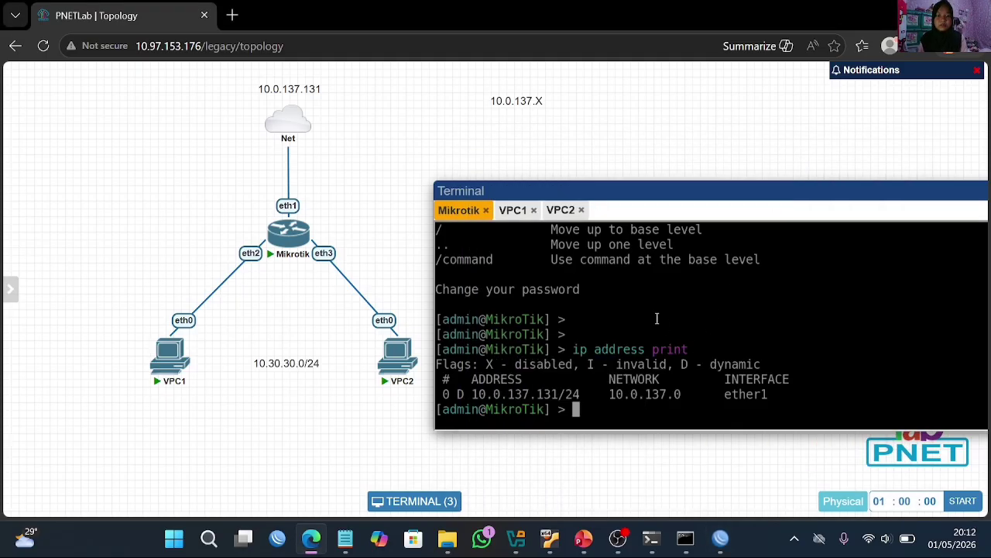
pyautogui.click(512, 211)
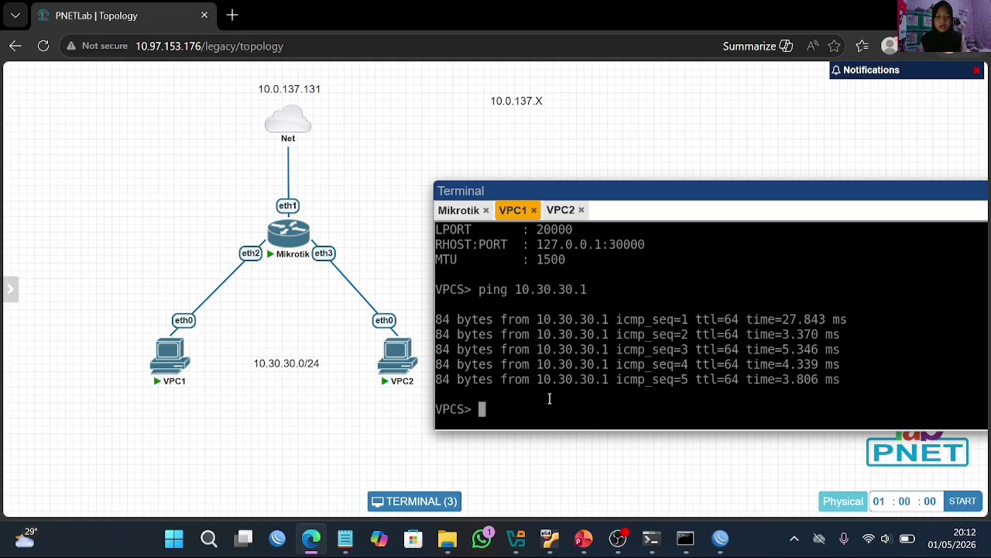
pyautogui.write('pin')
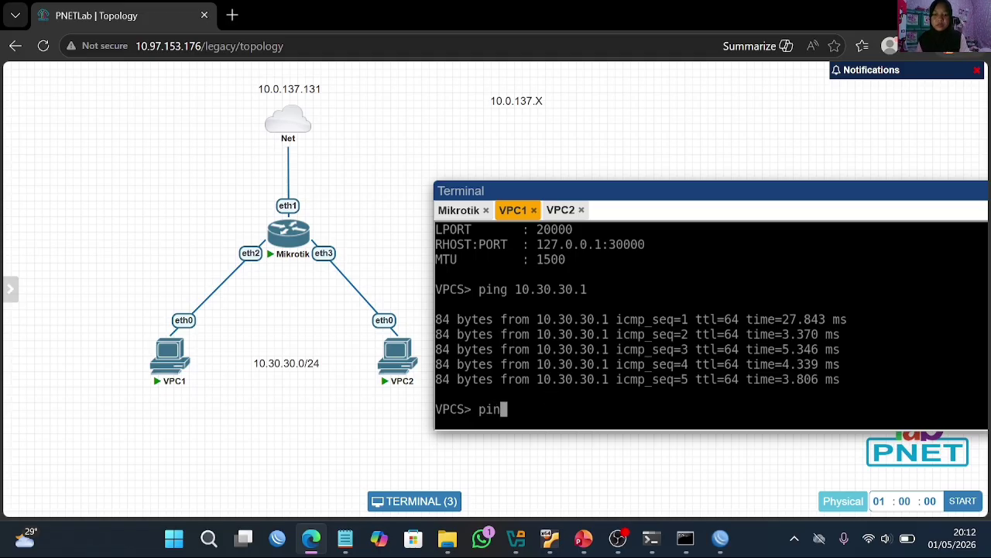
pyautogui.write('g 8.8.8.8')
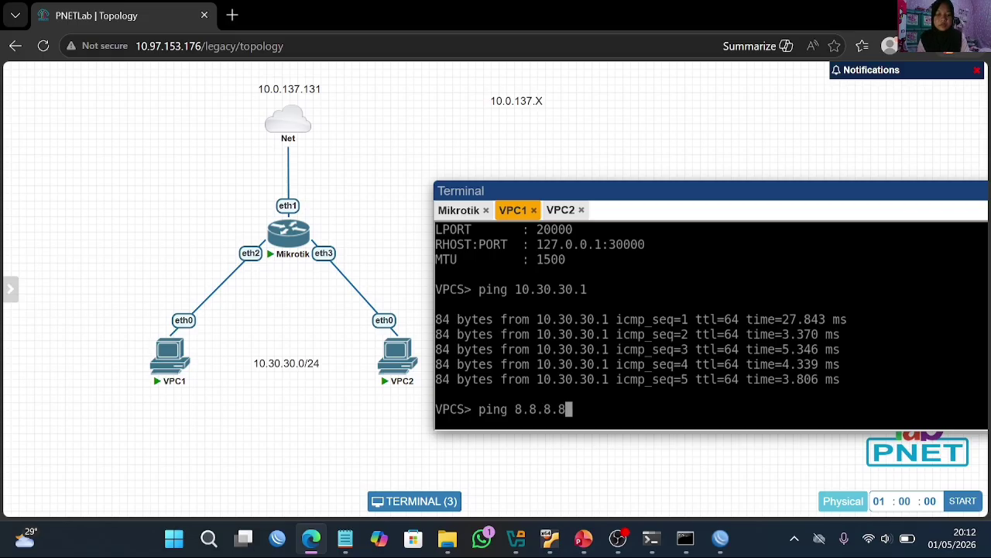
pyautogui.press('Return')
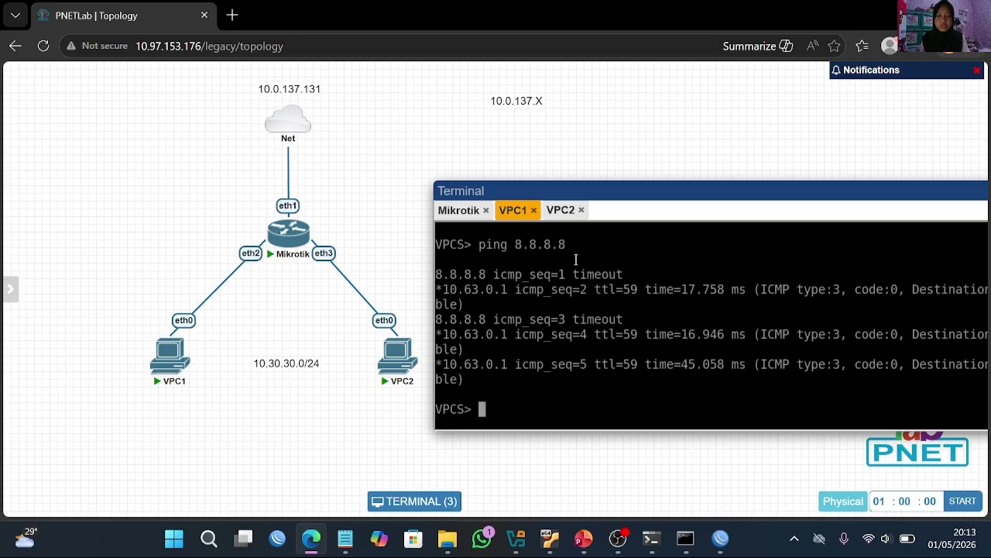
# Ping 8.8.8.8 from the VPC2 console
pyautogui.click(560, 213)
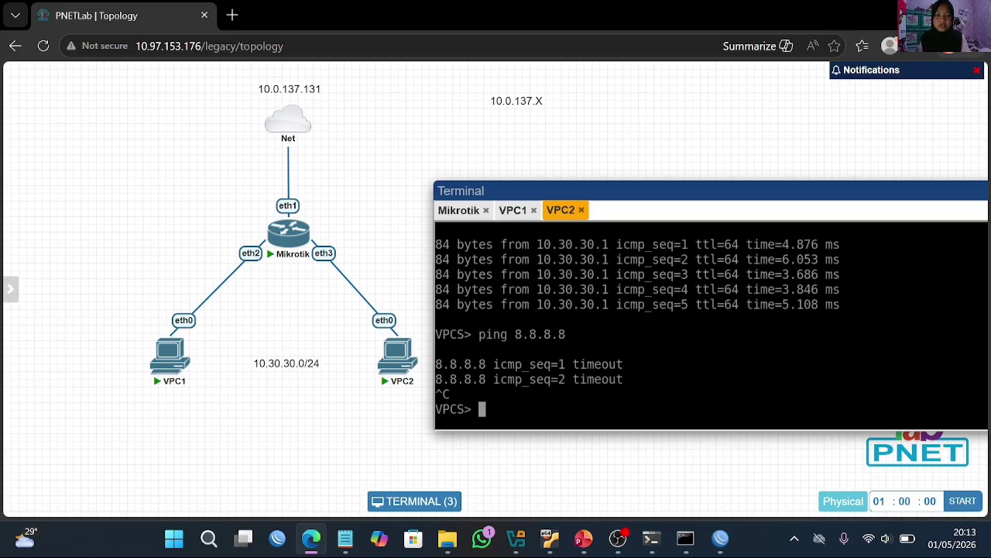
pyautogui.press('Return')
pyautogui.press('Return')
pyautogui.write('pin')
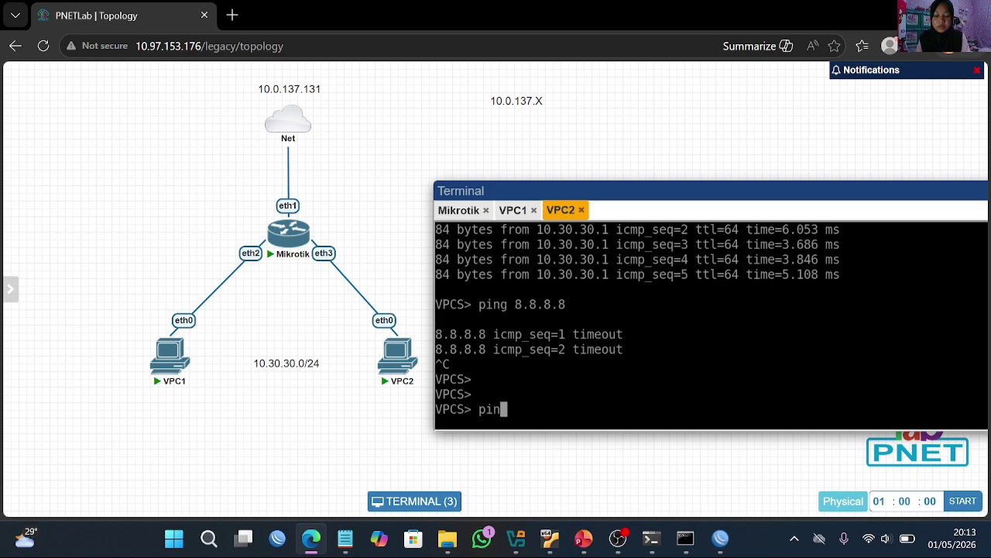
pyautogui.write('g 8.8.8.8.')
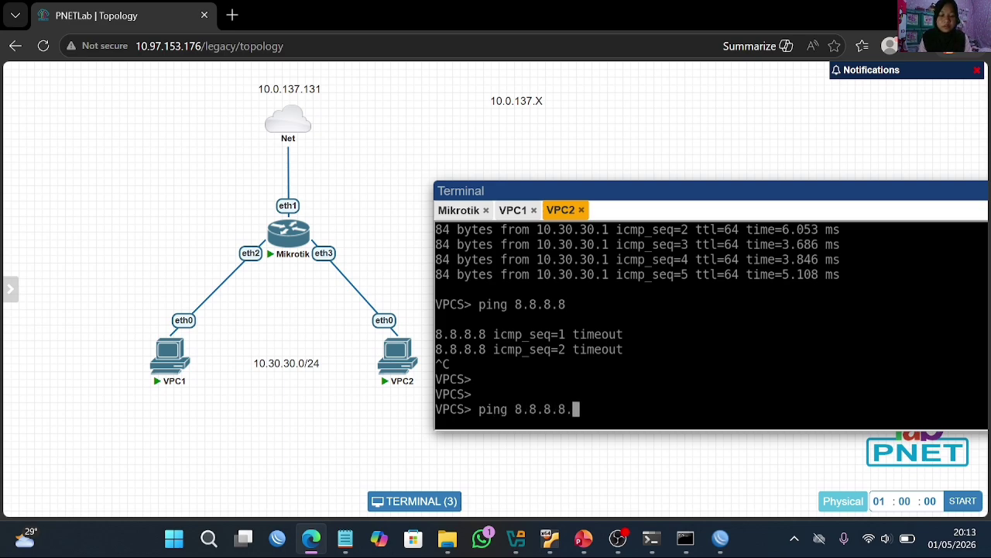
pyautogui.press('BackSpace')
pyautogui.press('Return')
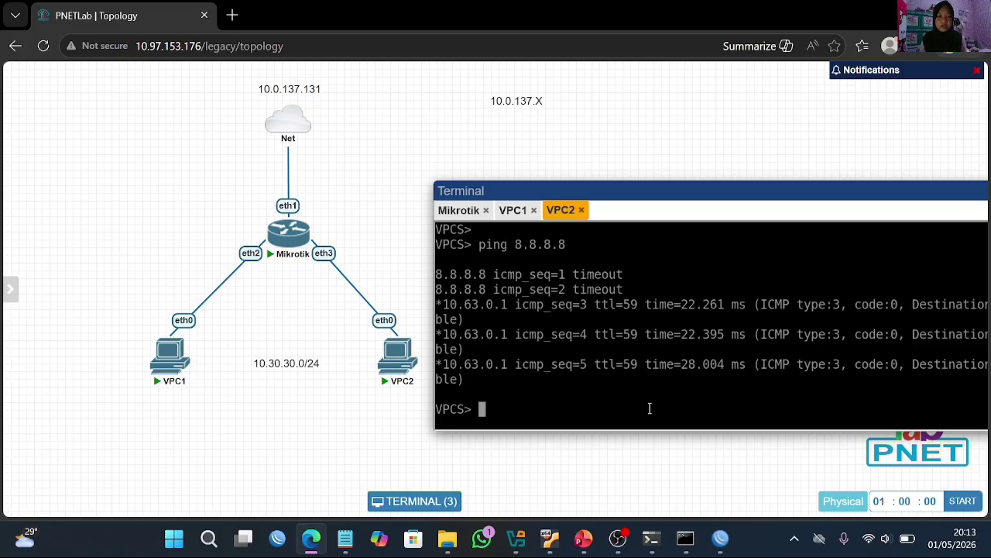
# Display VPC2's IP configuration with the show ip command
pyautogui.write('show ')
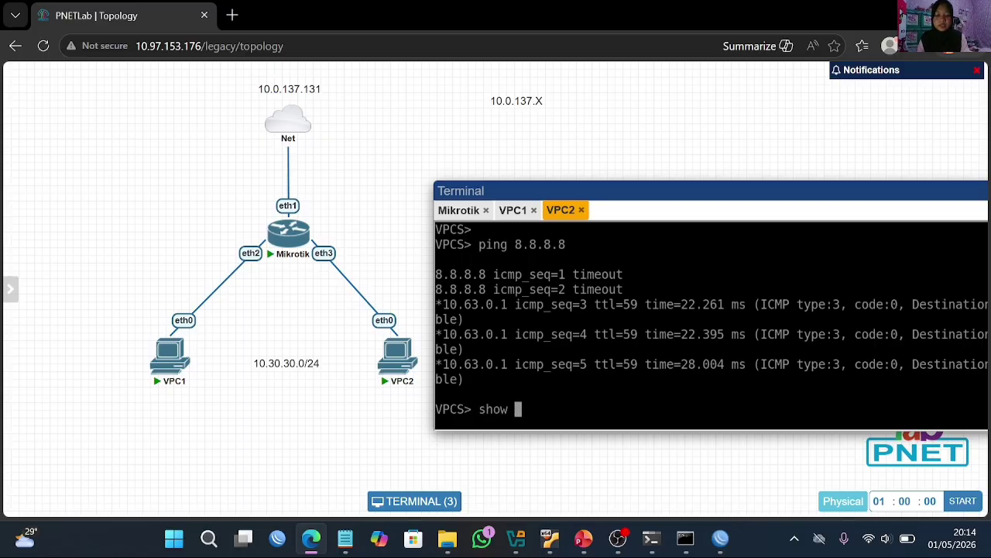
pyautogui.write('ip')
pyautogui.press('Return')
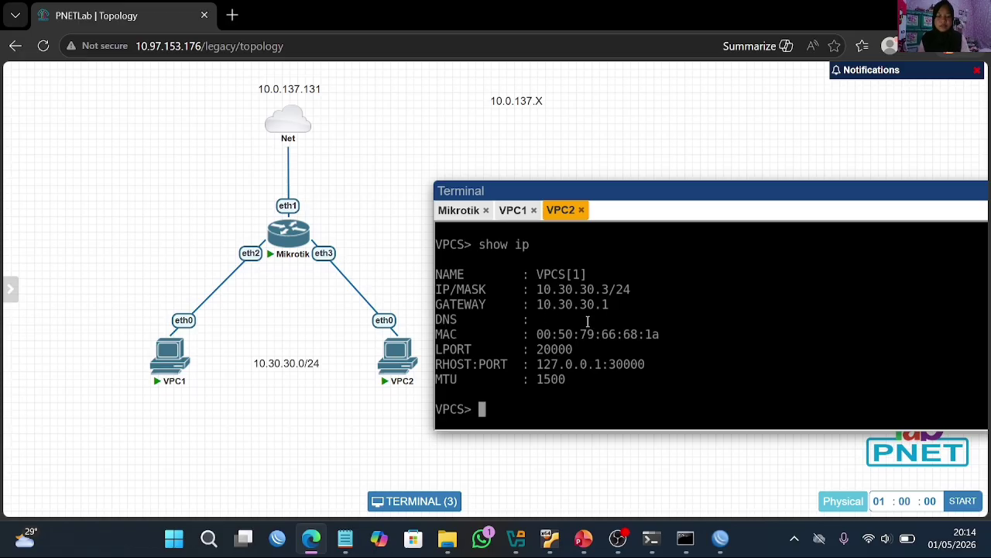
# Set VPC2's DNS server to 8.8.8.8 with the ip dns command
pyautogui.write('ip')
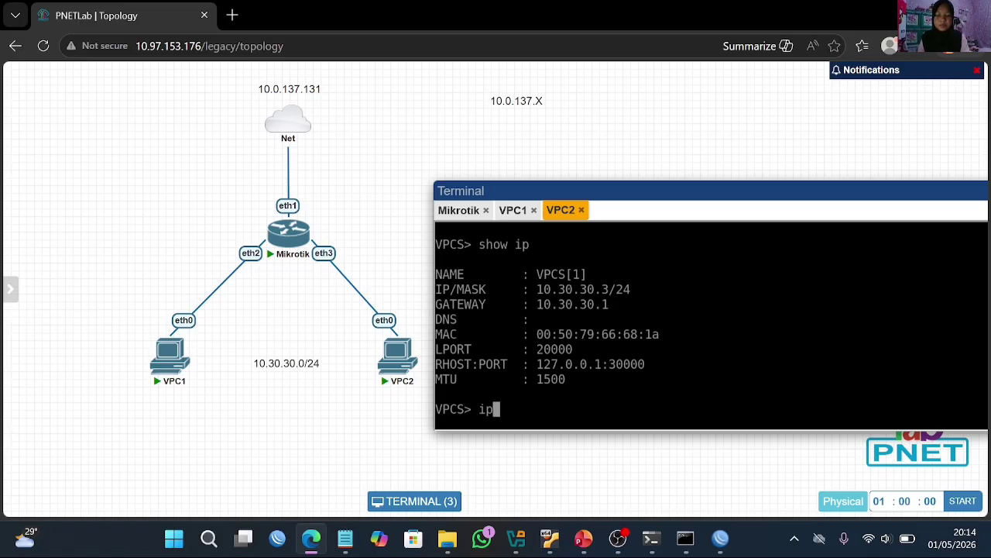
pyautogui.write(' dns 8.8.8.8')
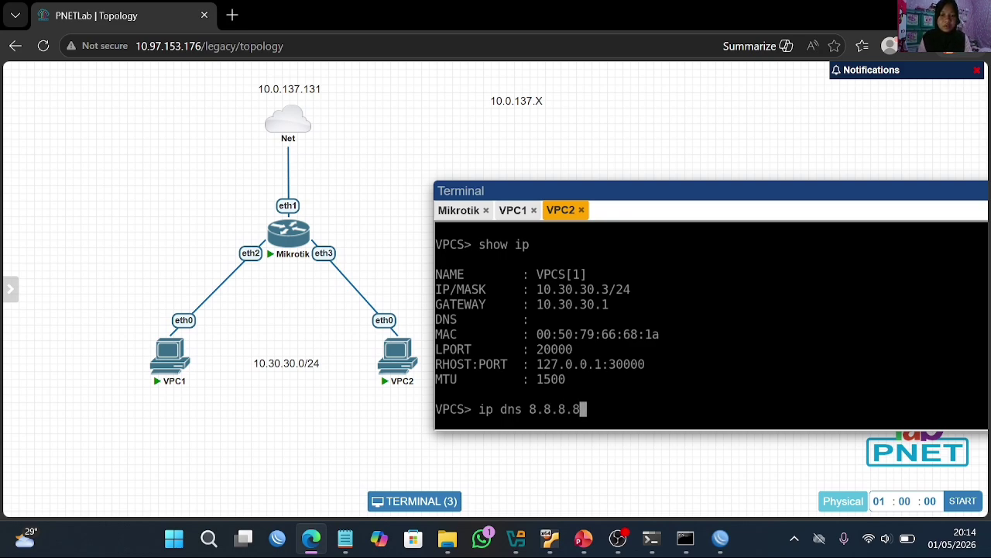
pyautogui.press('Return')
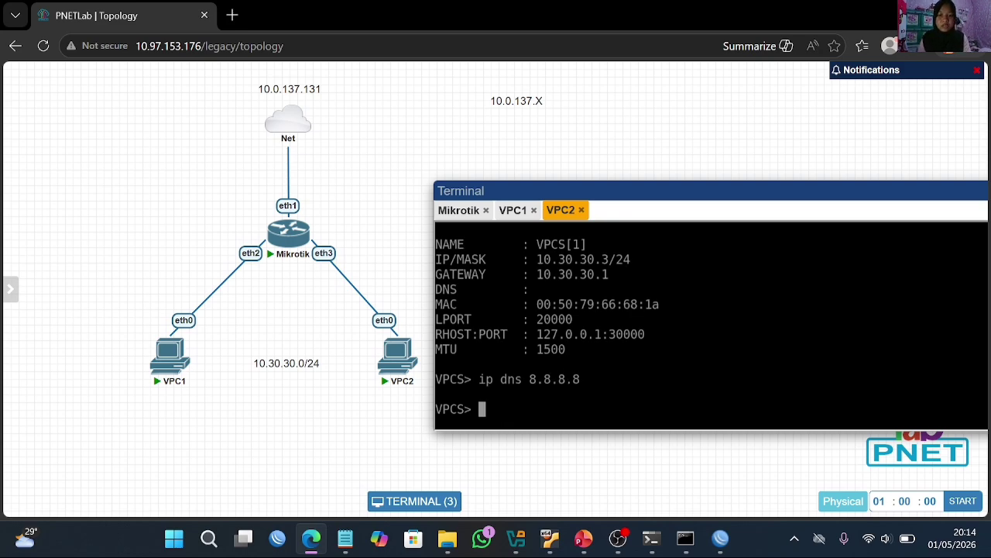
# Ping google.com from VPC2 to test name resolution and internet access
pyautogui.write('ping ')
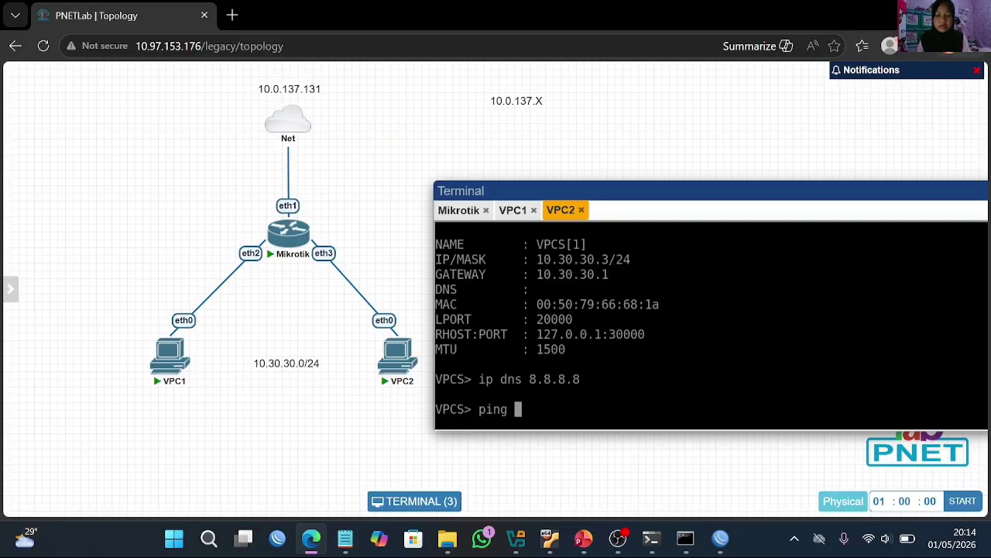
pyautogui.write('goog')
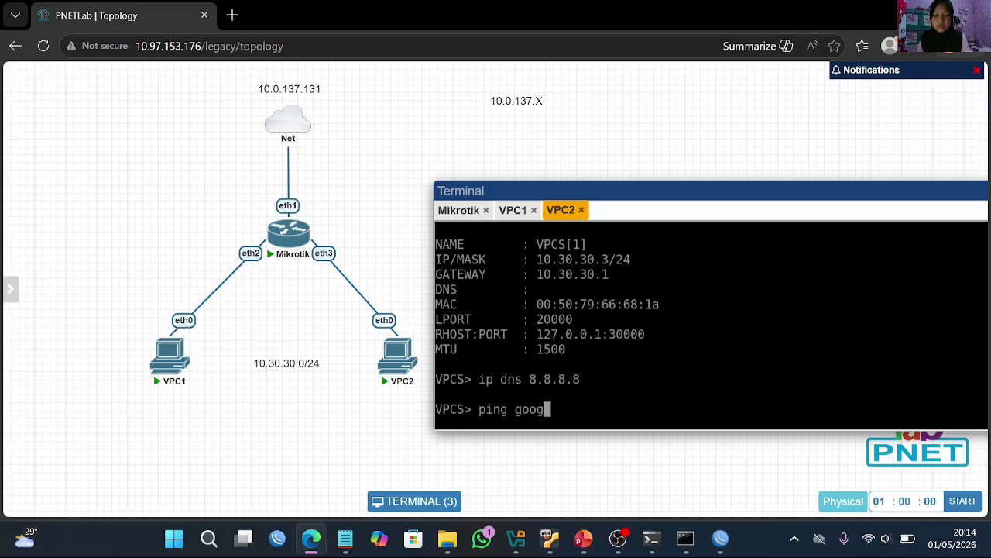
pyautogui.write('le.com')
pyautogui.press('Return')
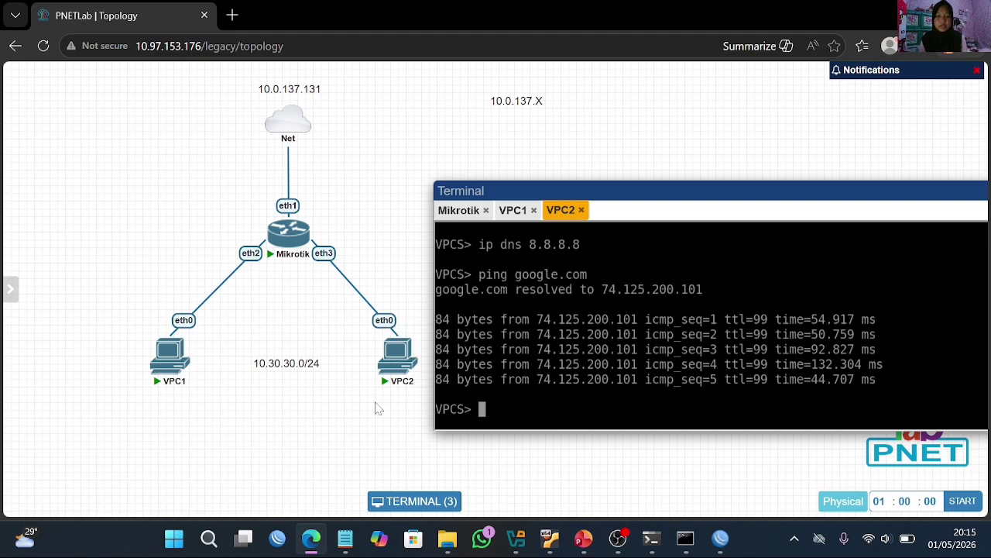
# Switch to WinBox and close the open Firewall, Address List and Bridge windows
pyautogui.click(720, 539)
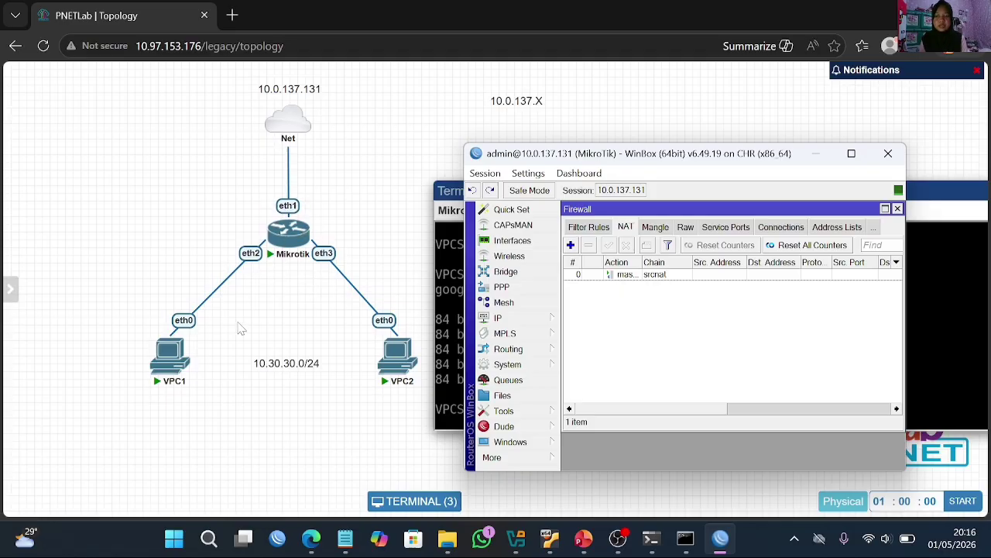
pyautogui.click(897, 209)
pyautogui.click(898, 209)
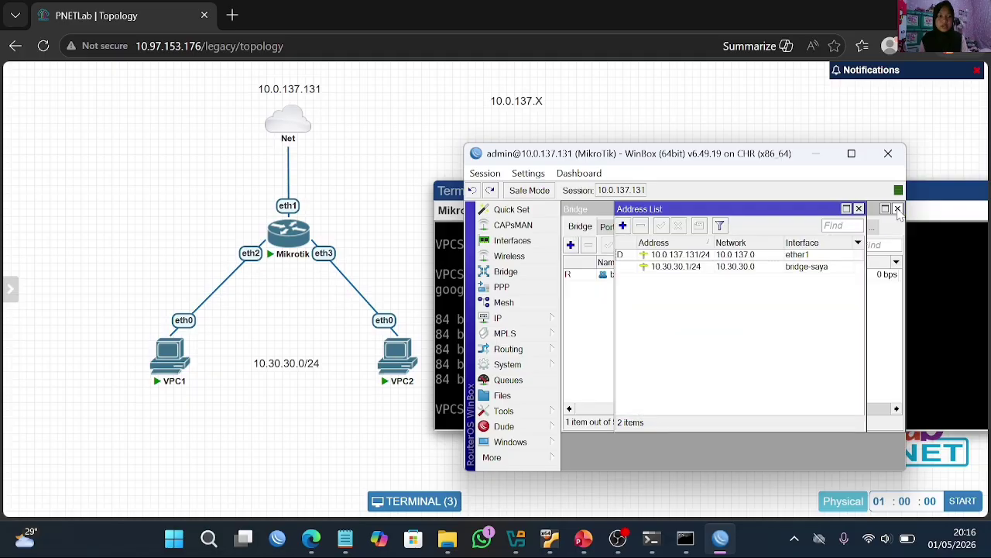
pyautogui.click(898, 209)
# Start the DHCP server setup wizard and choose bridge-saya as the DHCP server interface
pyautogui.click(498, 317)
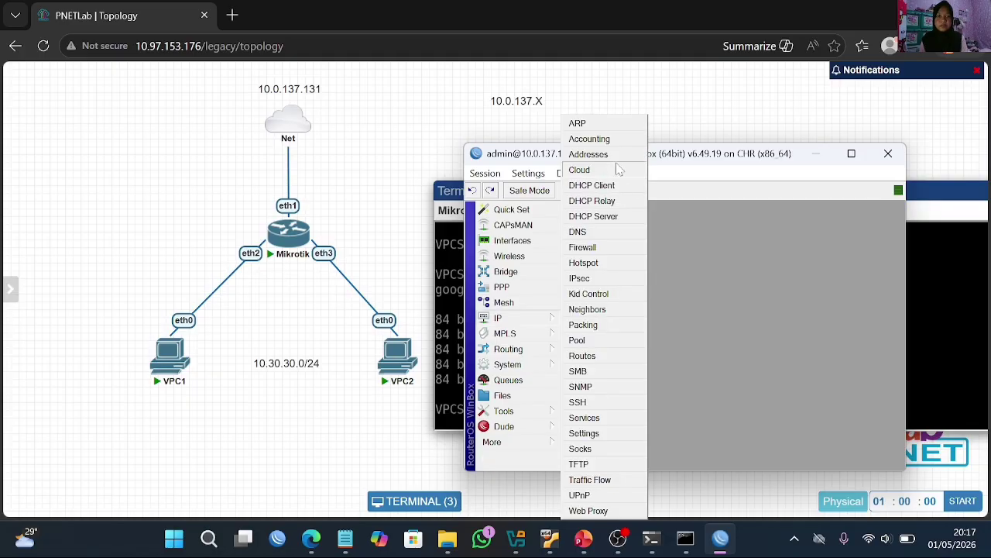
pyautogui.click(606, 221)
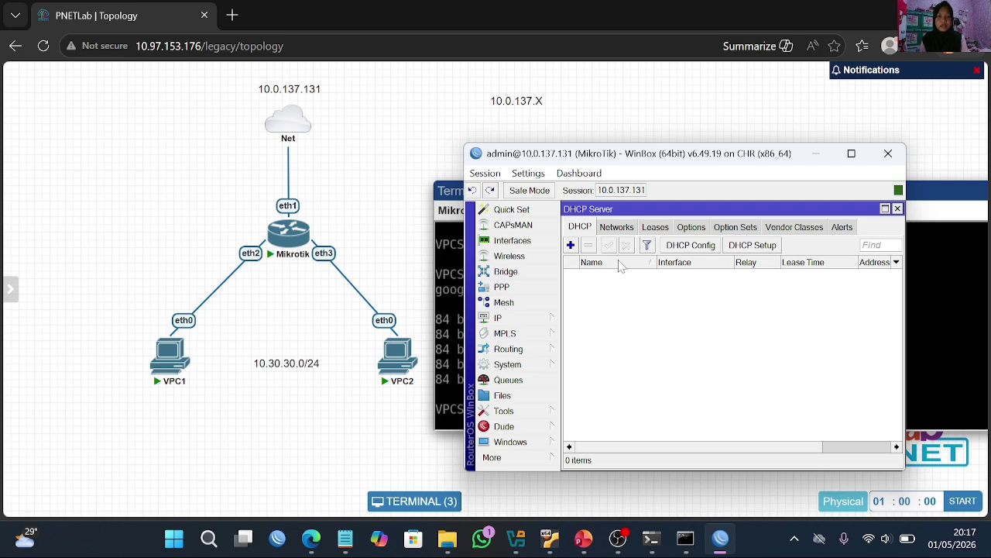
pyautogui.click(760, 247)
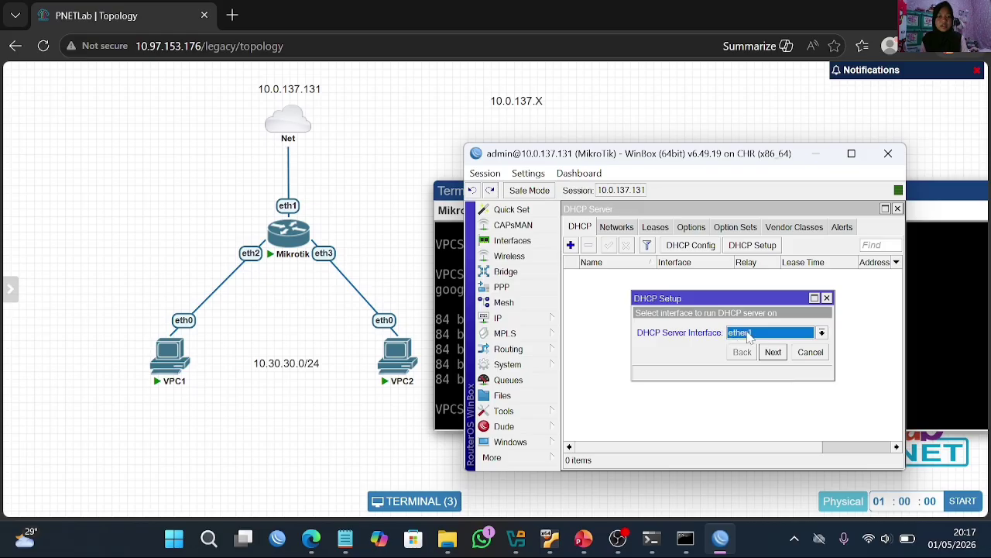
pyautogui.click(821, 333)
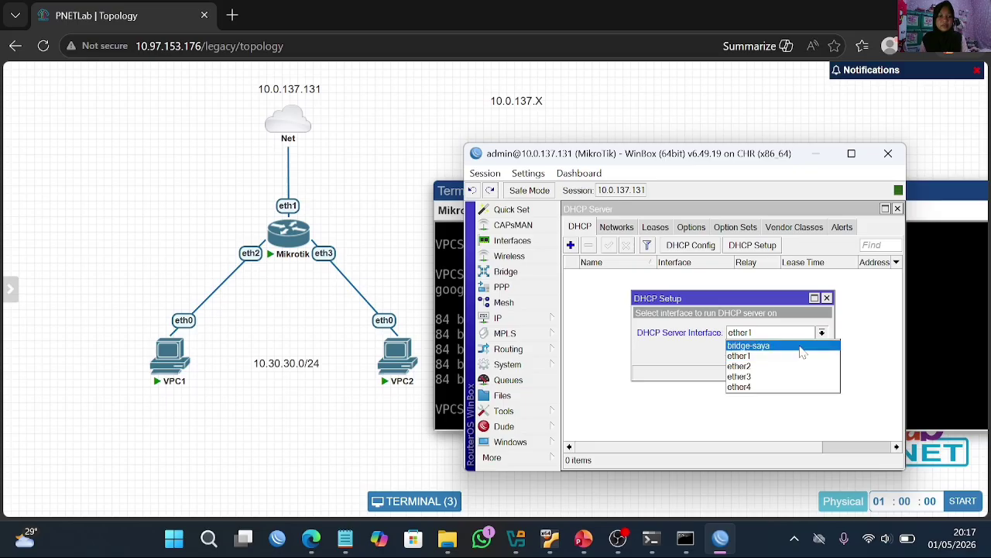
pyautogui.click(803, 347)
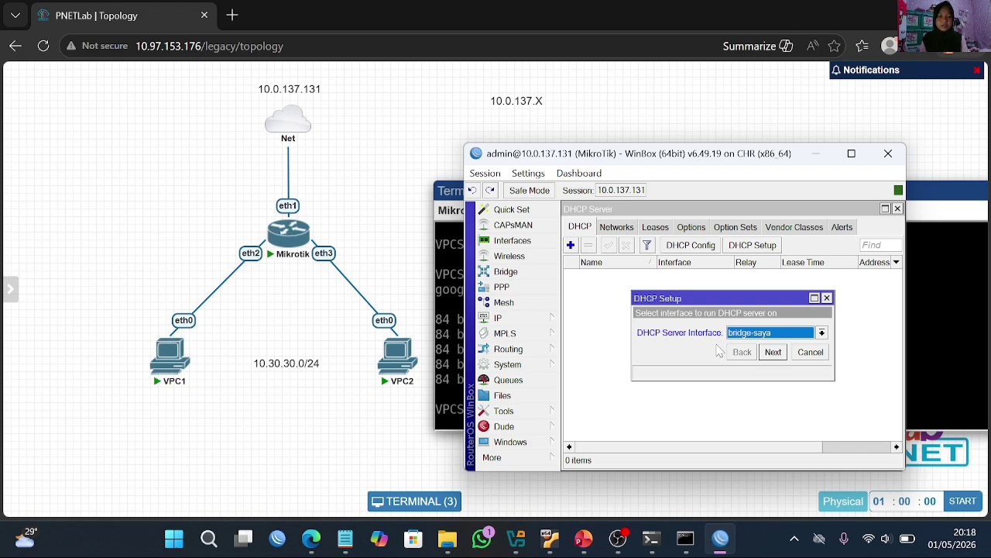
# Complete the DHCP setup with address space 10.30.30.0/24, pool 10.30.30.2-10.30.30.254 and lease time 00:10:00, accepting the remaining defaults
pyautogui.click(771, 352)
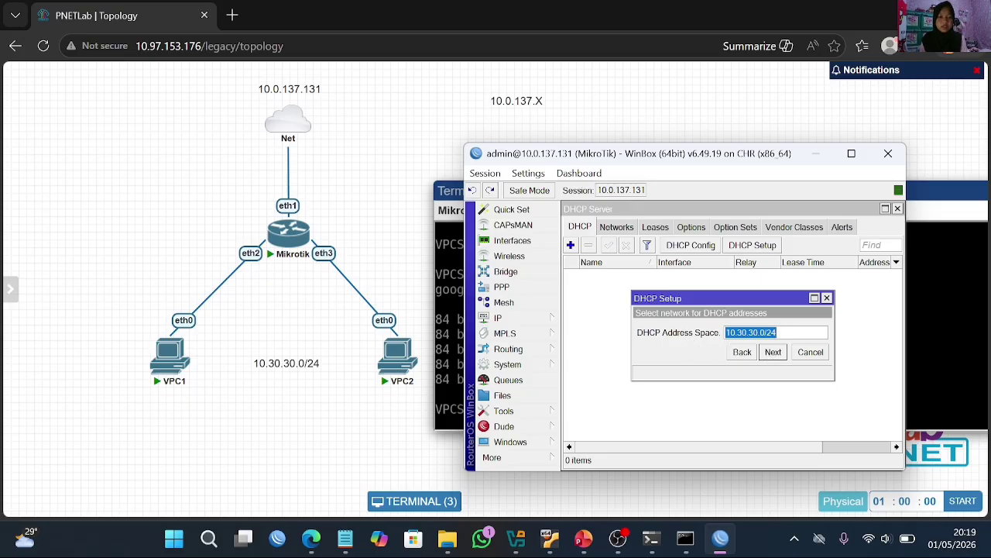
pyautogui.click(775, 353)
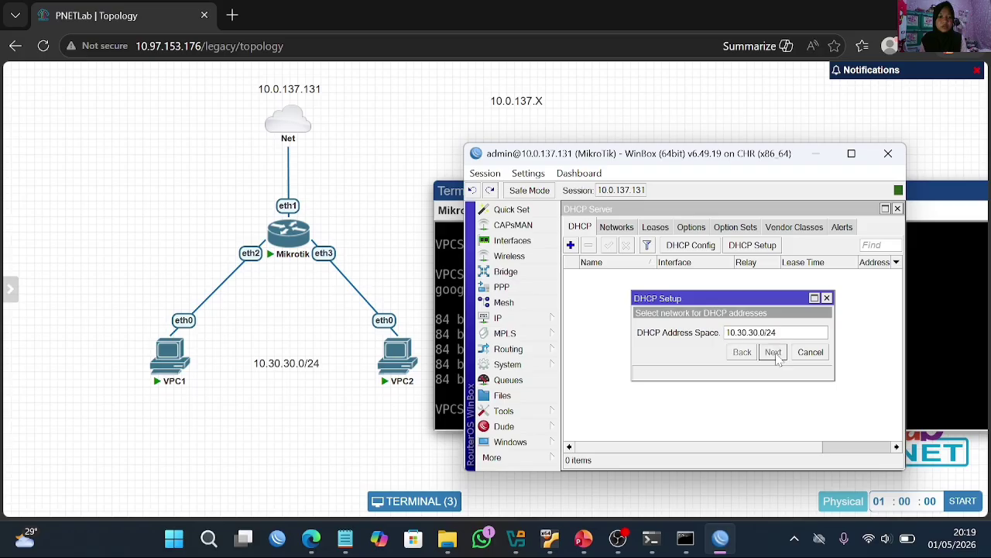
pyautogui.click(777, 357)
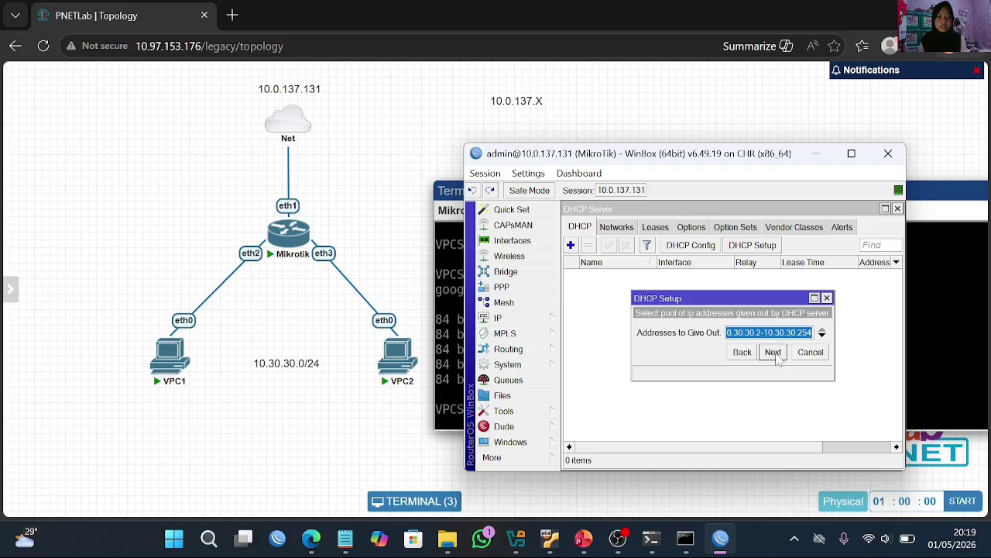
pyautogui.click(775, 354)
pyautogui.click(775, 353)
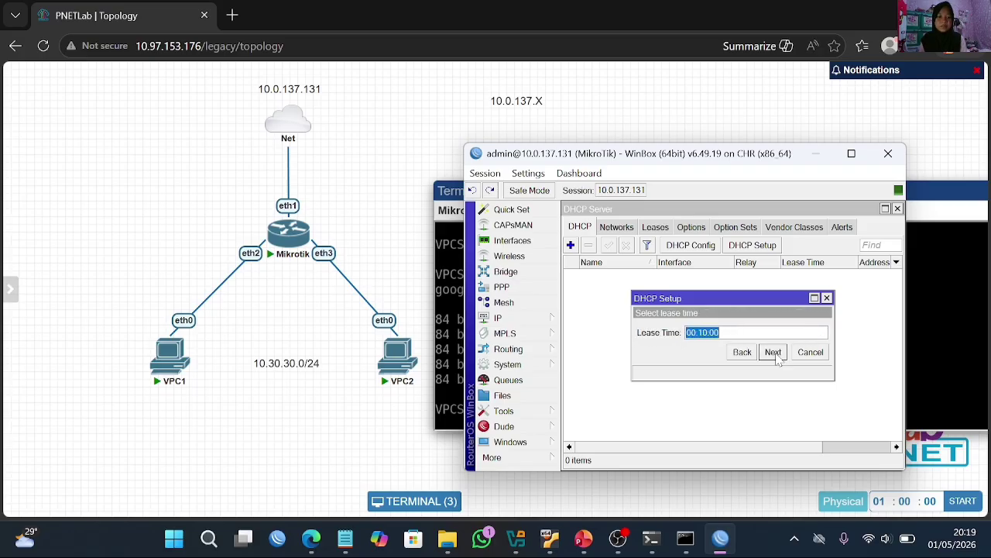
pyautogui.click(774, 353)
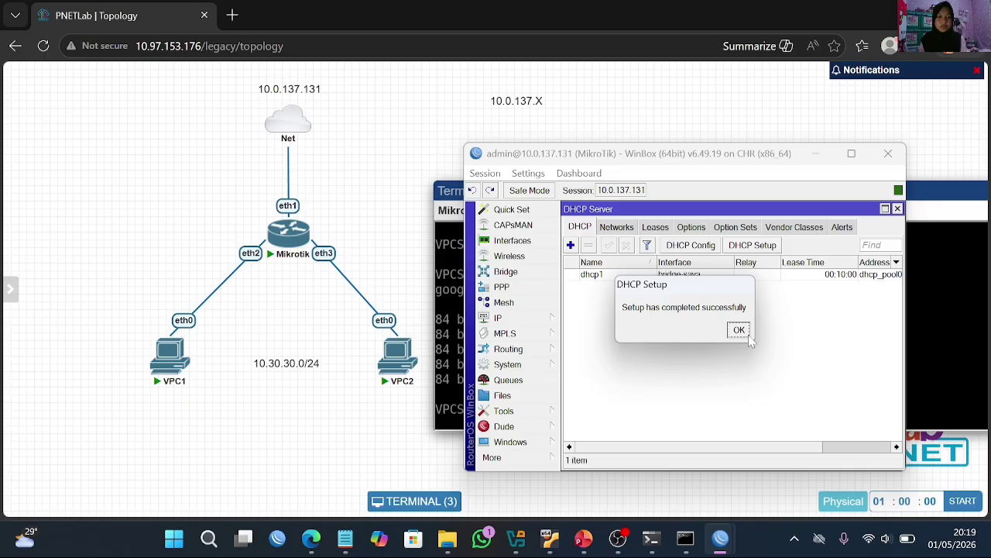
pyautogui.click(745, 334)
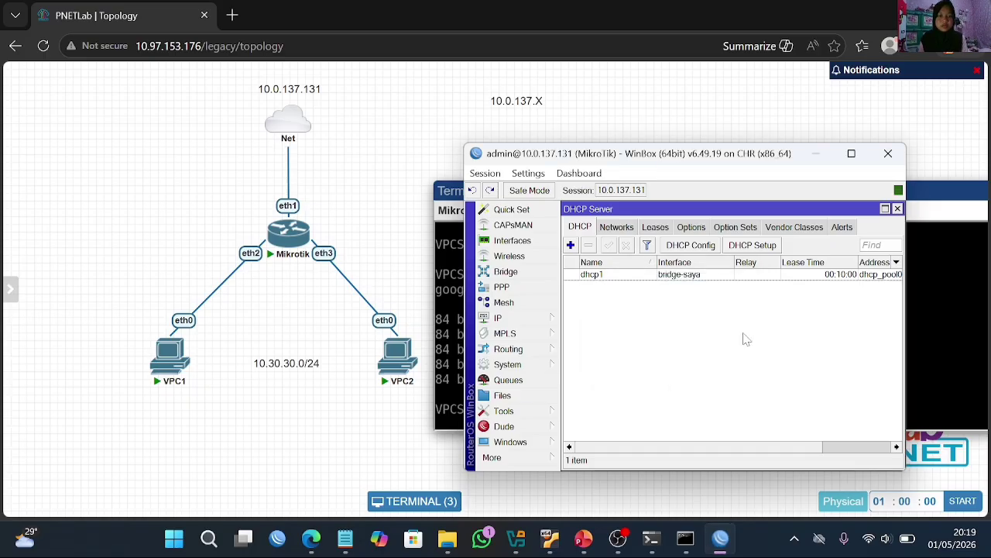
# Switch to PNETLab and request an IP address for VPC1 with the ip dhcp command
pyautogui.click(816, 160)
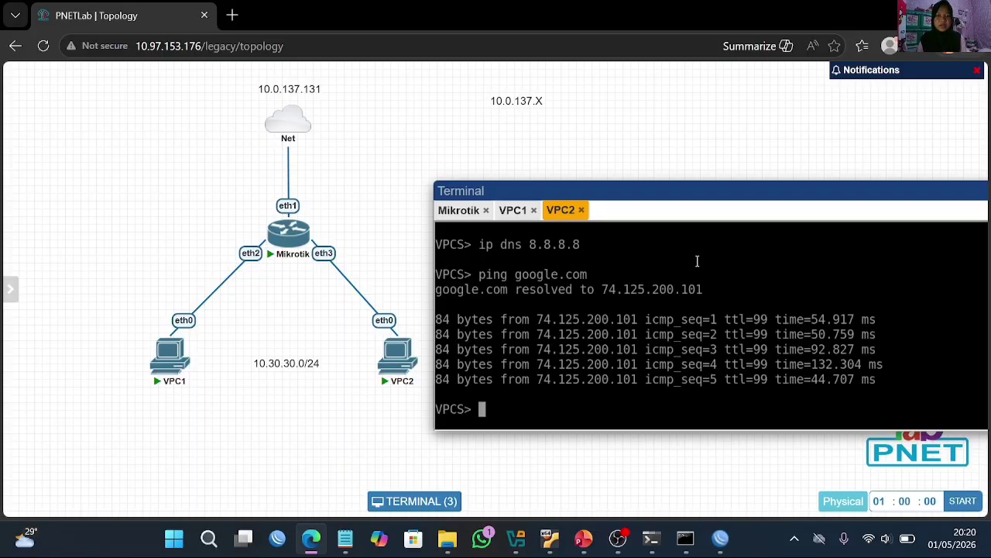
pyautogui.click(519, 213)
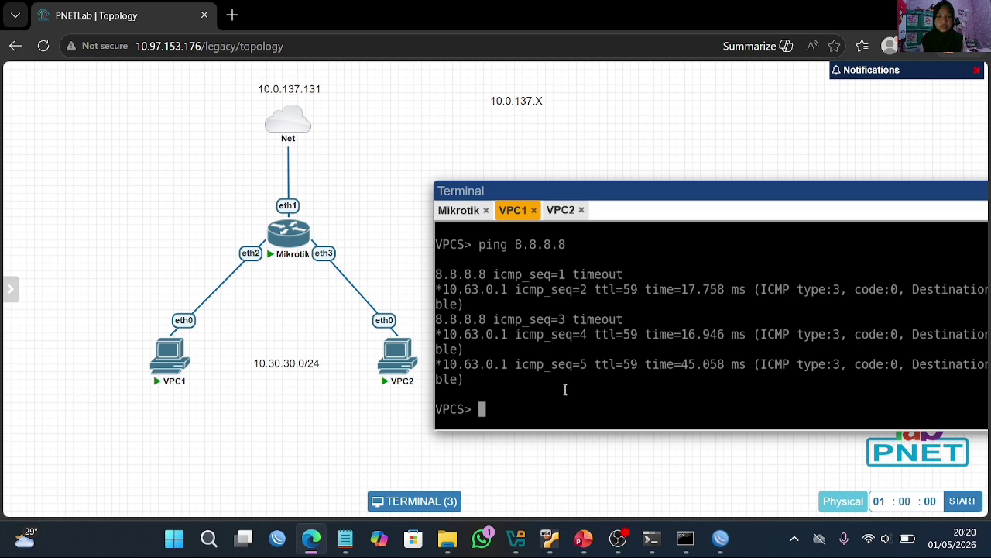
pyautogui.write('i')
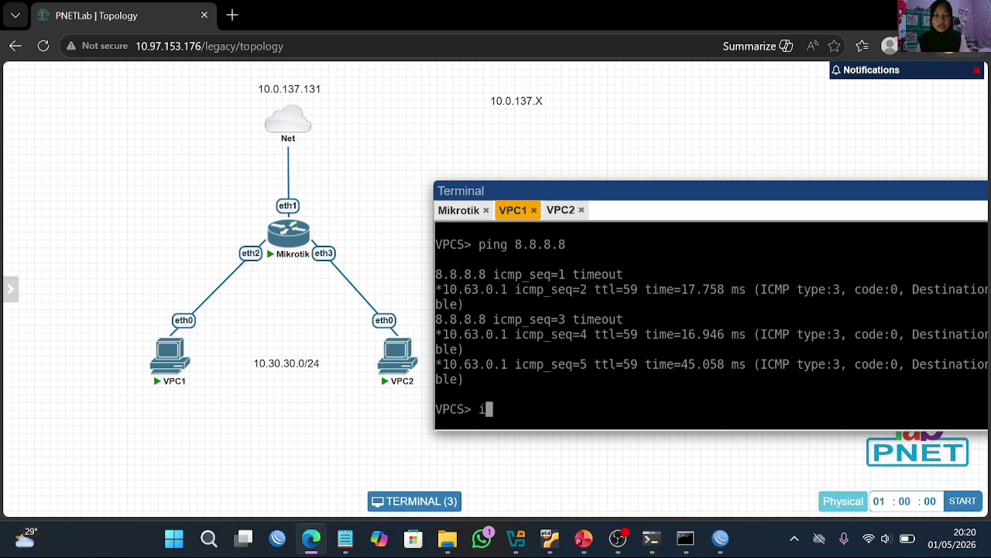
pyautogui.write('p dh')
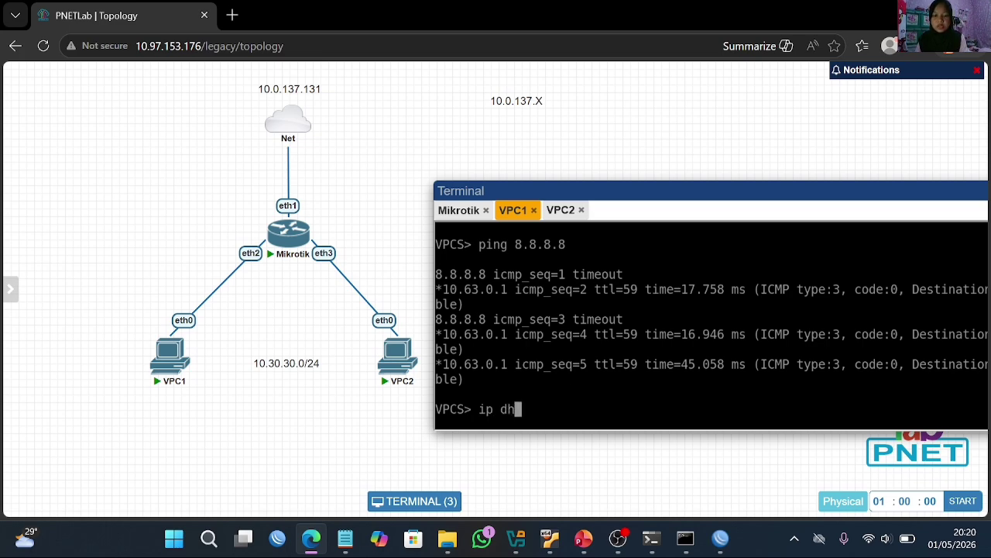
pyautogui.write('cp')
pyautogui.press('Return')
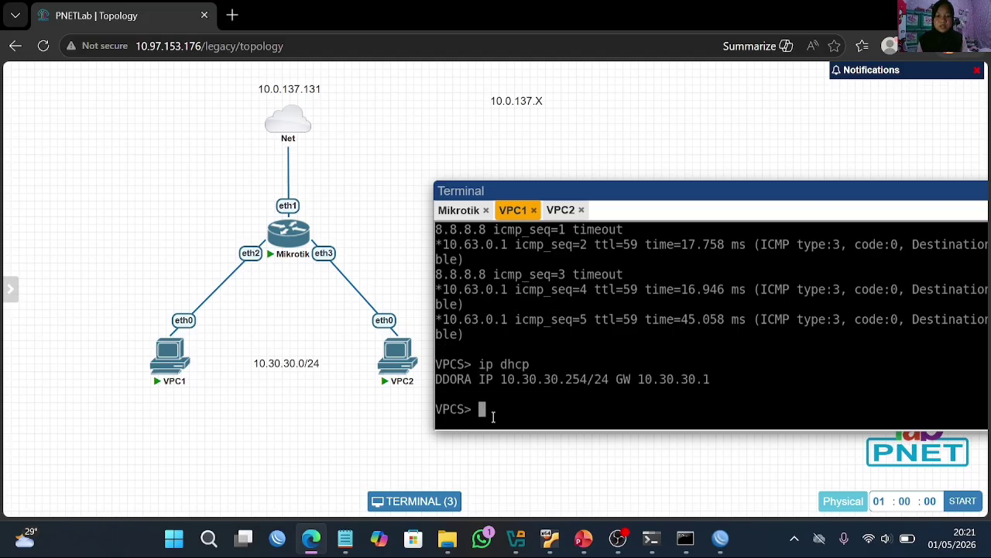
# Ping 8.8.8.8 from VPC1 and display its IP configuration with show ip
pyautogui.write('ping ')
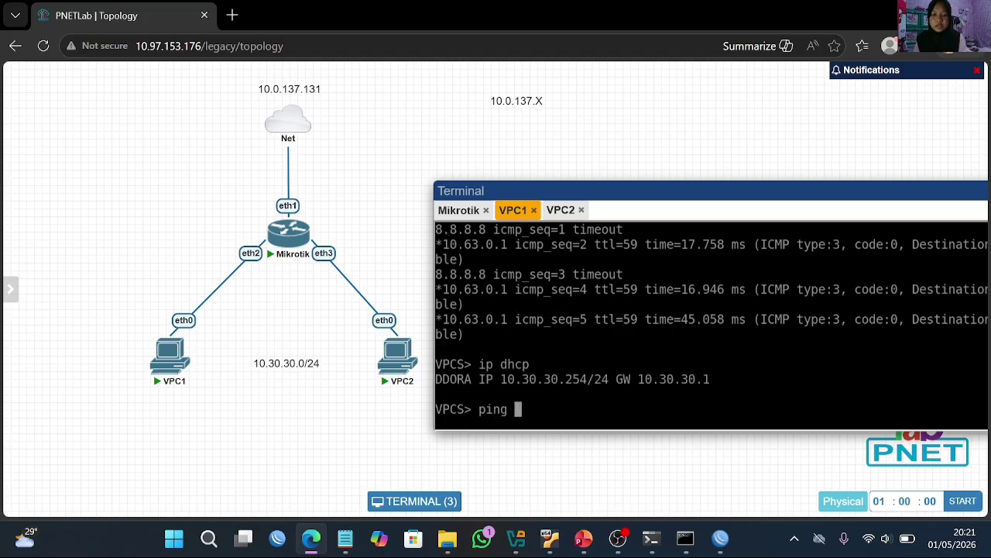
pyautogui.write('8.8.8.8')
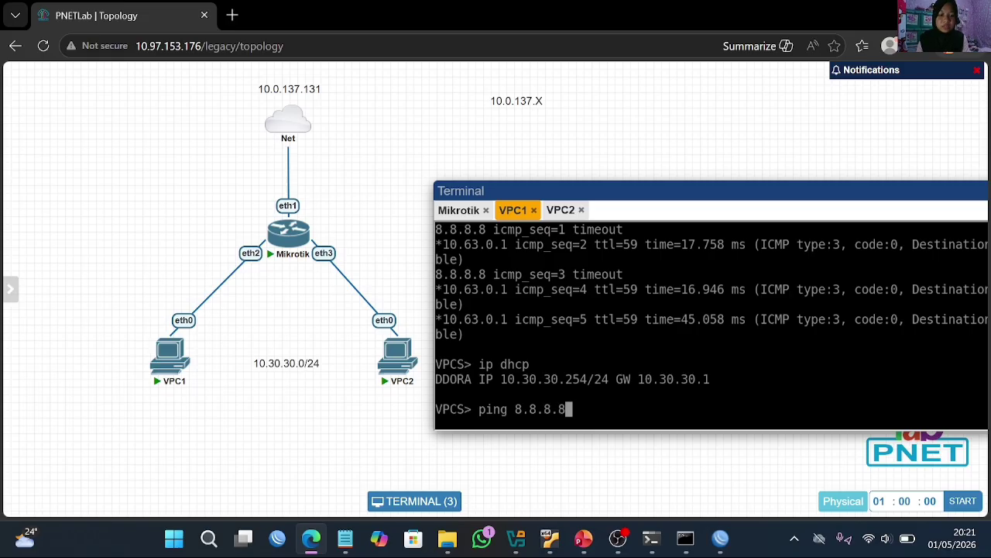
pyautogui.press('Return')
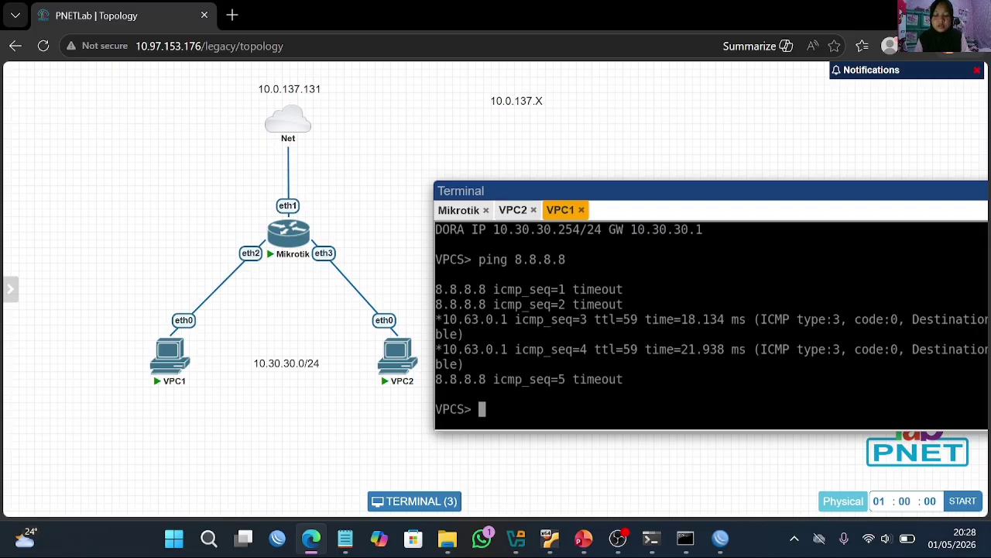
pyautogui.write('sh')
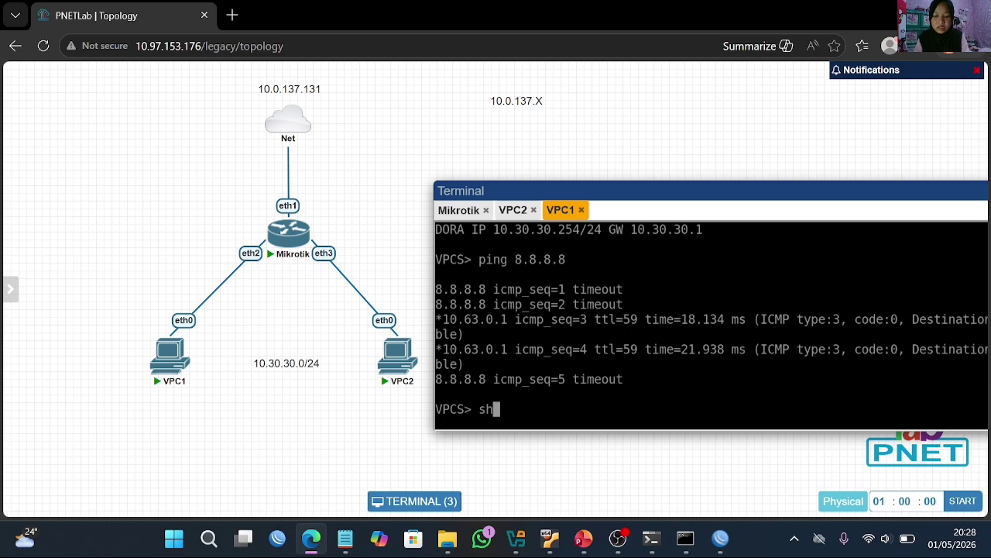
pyautogui.write('ow ip')
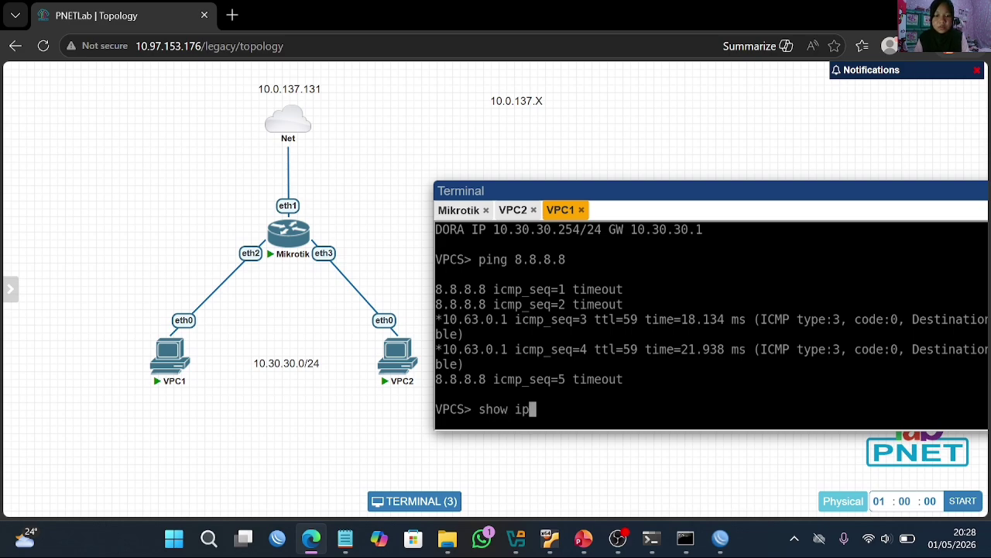
pyautogui.press('Return')
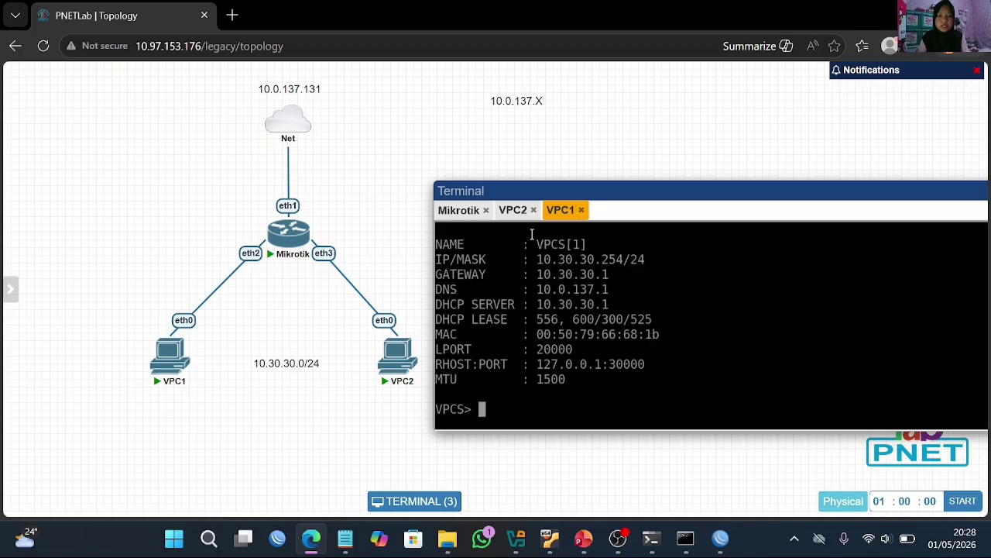
# Switch to VPC2's console and display its current IP configuration with show ip
pyautogui.click(511, 210)
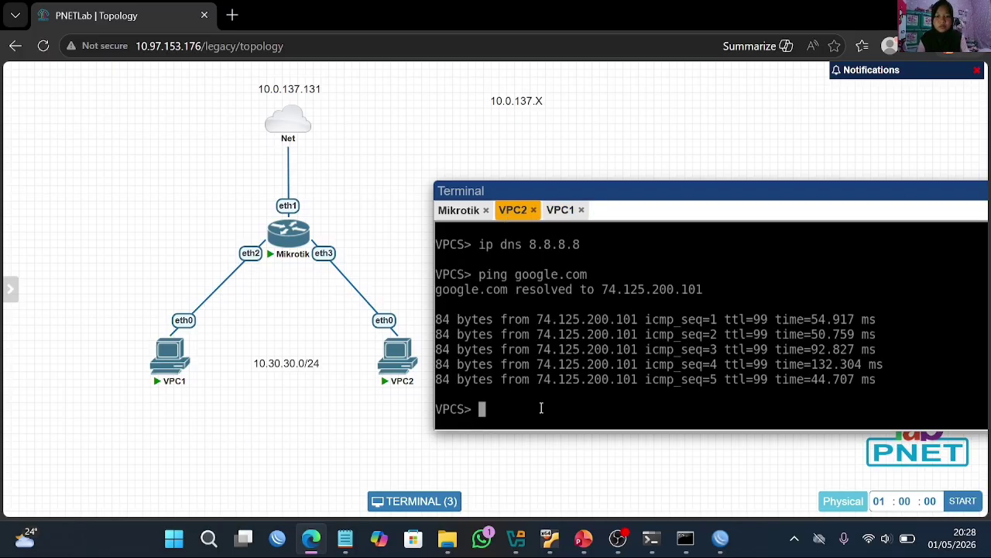
pyautogui.write('show ip')
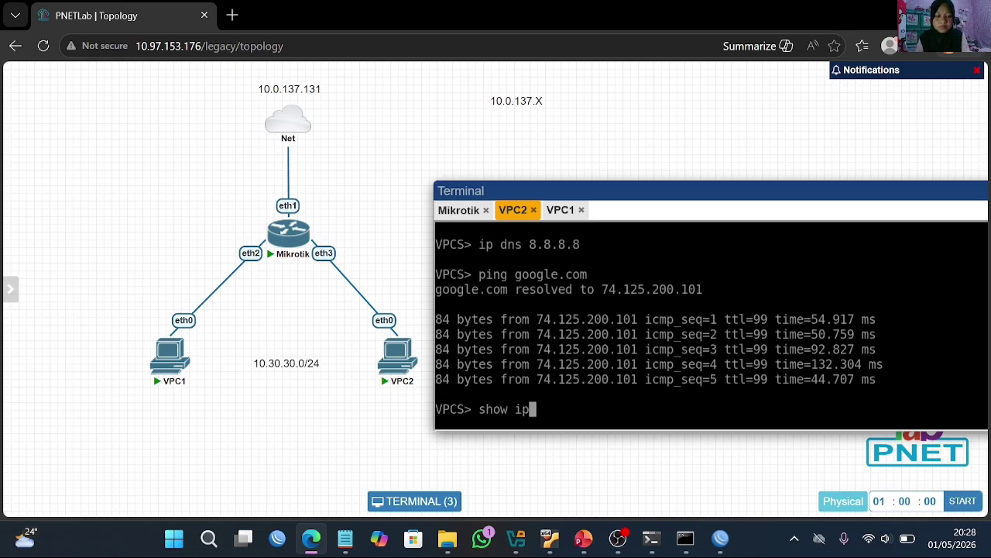
pyautogui.press('Return')
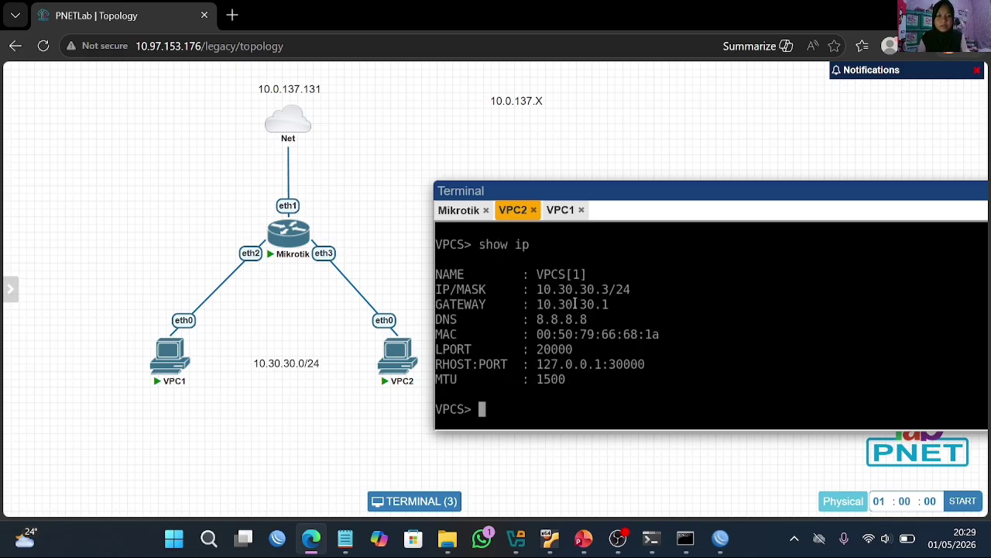
# Request an IP address for VPC2 with ip dhcp and check the assigned settings with show ip
pyautogui.write('i')
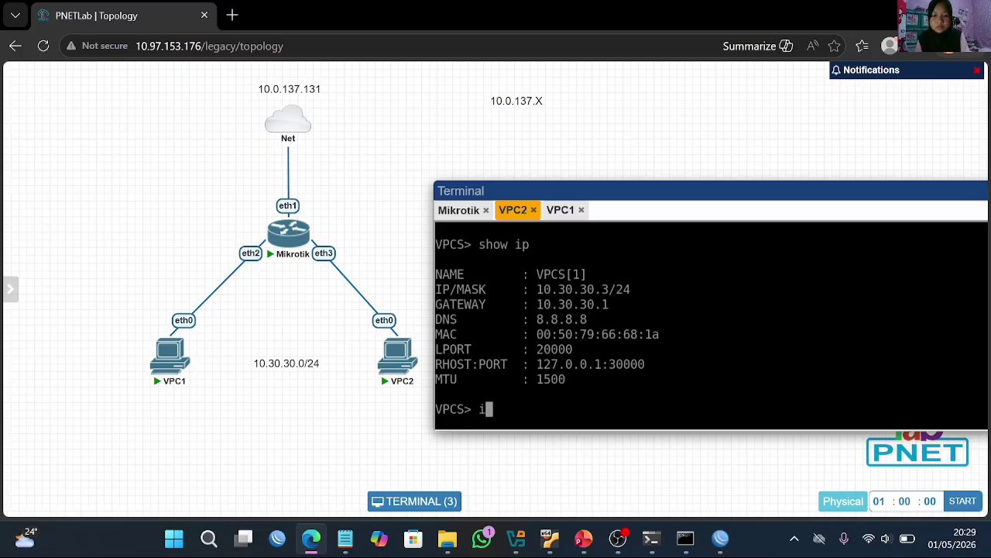
pyautogui.write('p dhcp')
pyautogui.press('Return')
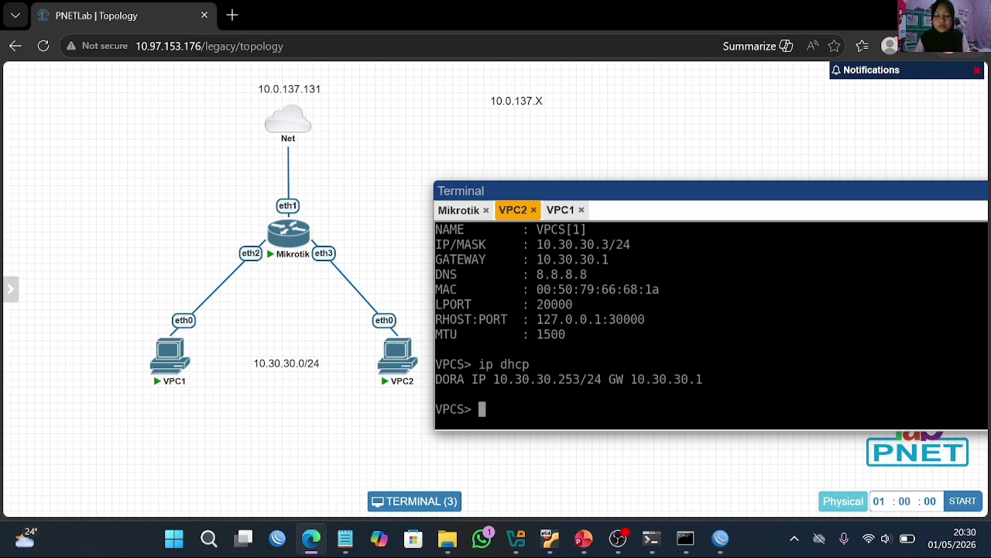
pyautogui.write('show ip')
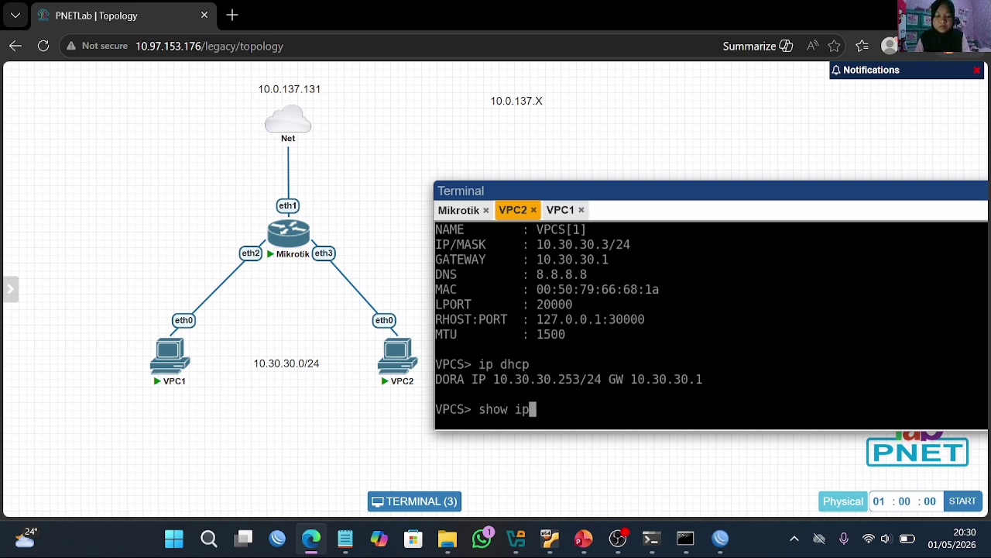
pyautogui.press('Return')
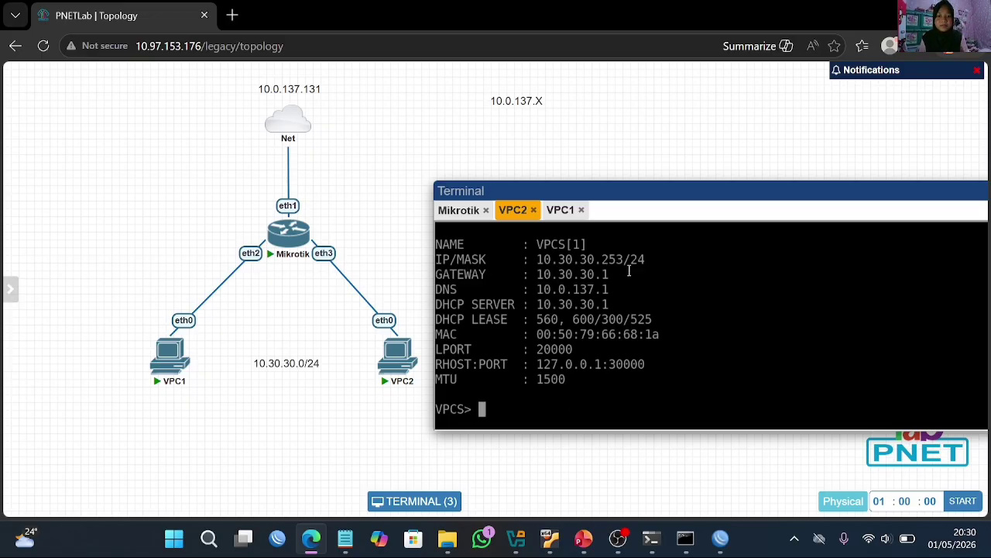
# Test VPC2's internet access by pinging 8.8.8.8 and google.com
pyautogui.write('ping ')
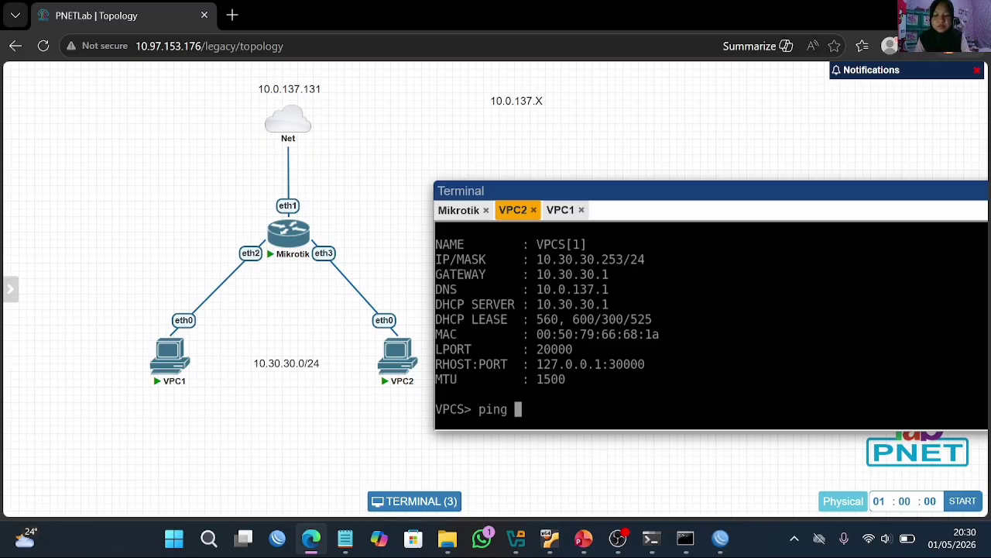
pyautogui.write('8.8.8.8')
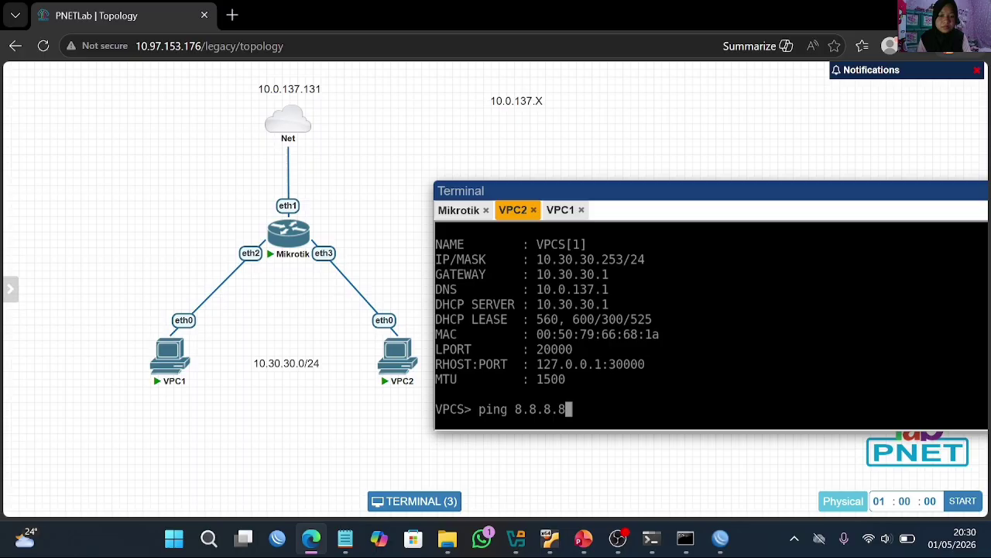
pyautogui.press('Return')
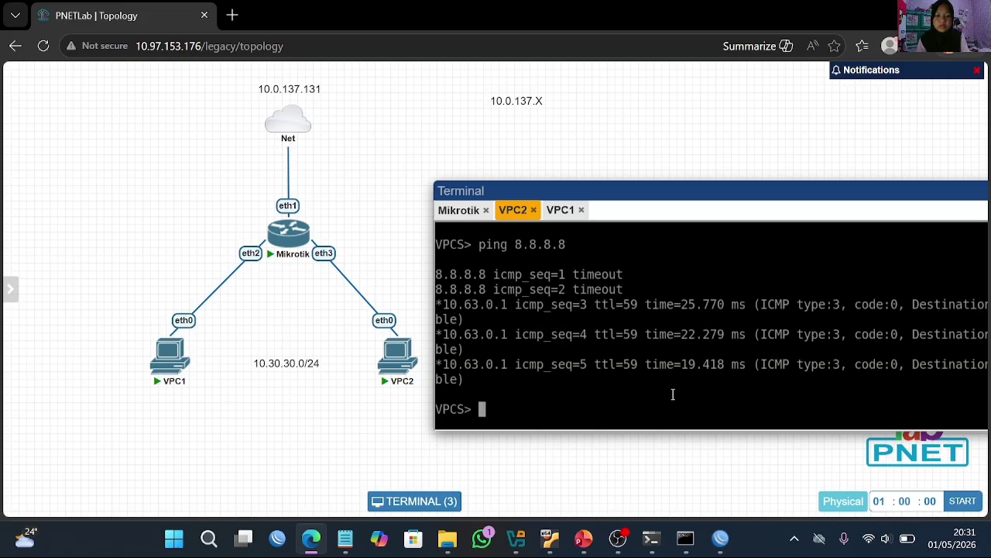
pyautogui.write('ping ')
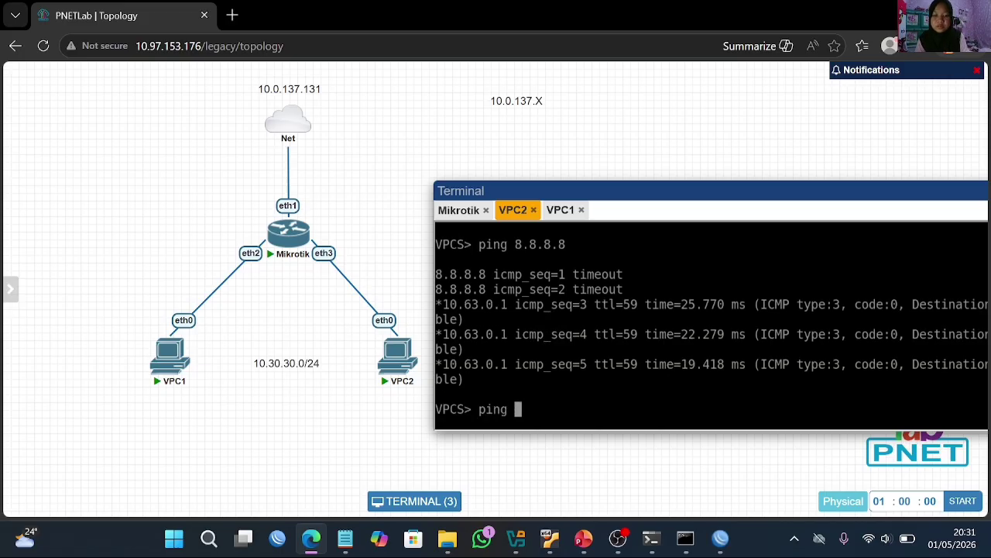
pyautogui.write('goog')
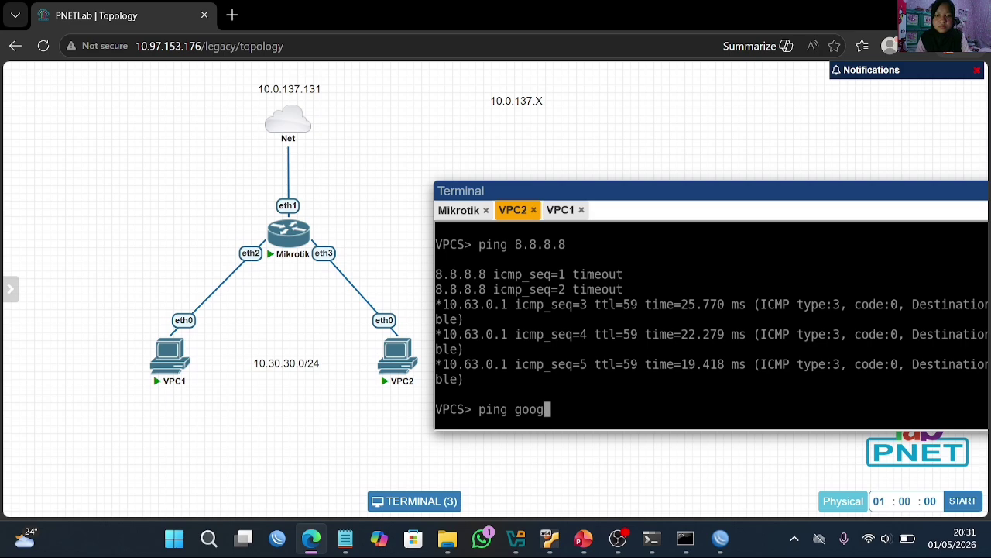
pyautogui.write('le')
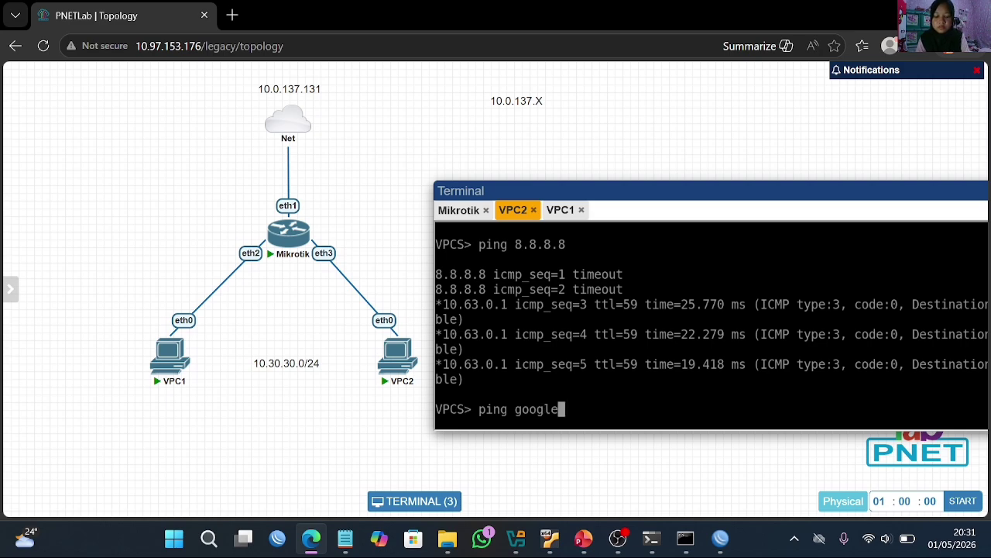
pyautogui.write('.com')
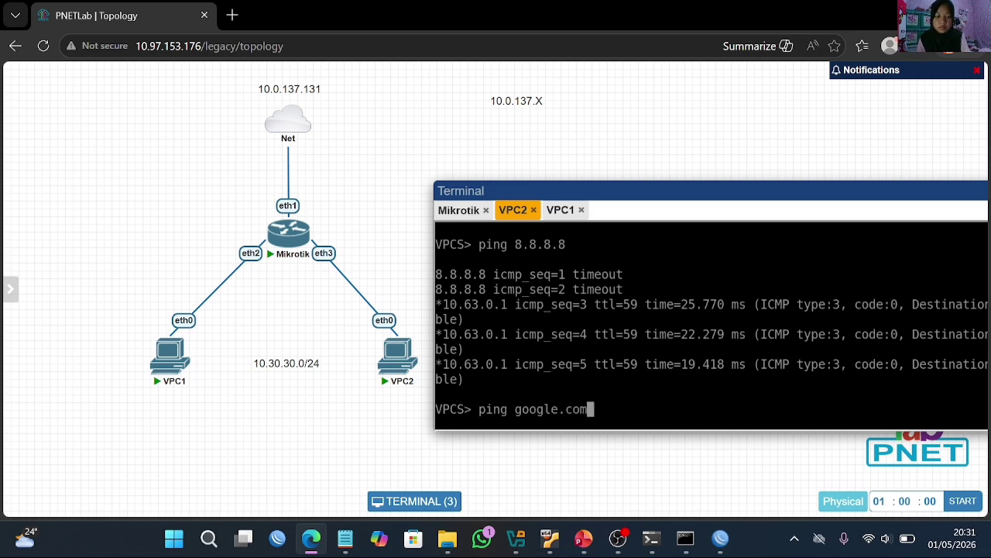
pyautogui.press('Return')
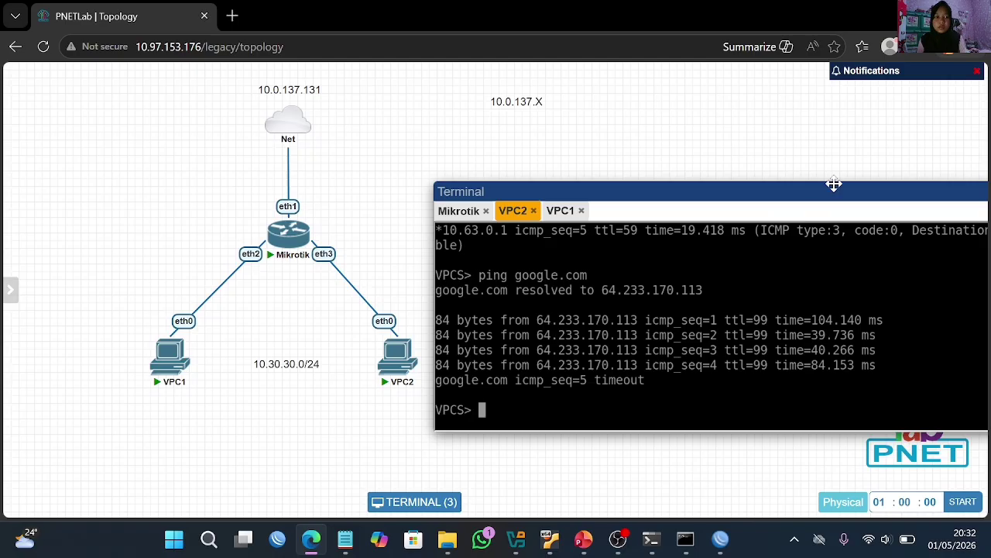
# Minimize the terminal and add one MikroTik RouterOS node in the empty canvas area beside the existing topology, with its Qemu Options cleared
pyautogui.moveTo(832, 191); pyautogui.dragTo(716, 199)
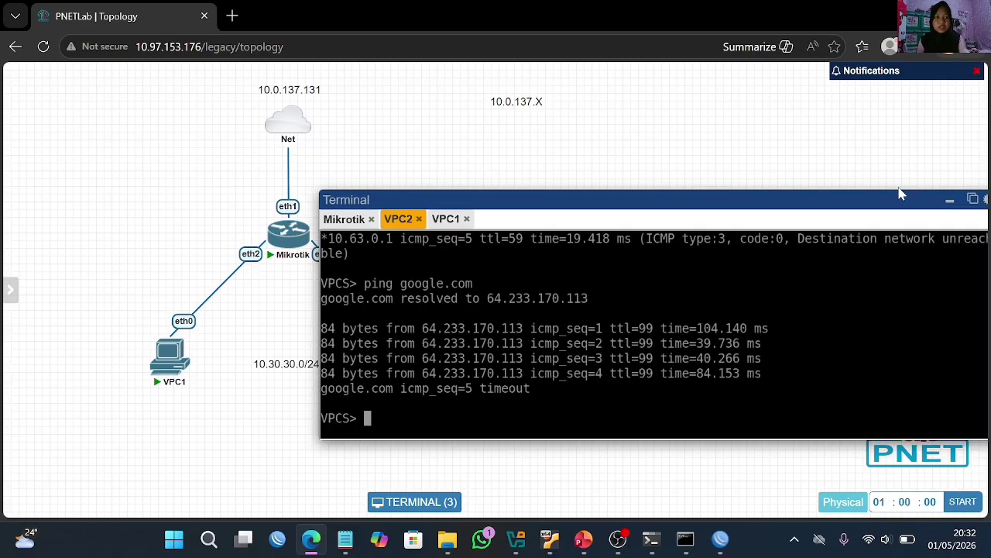
pyautogui.click(950, 205)
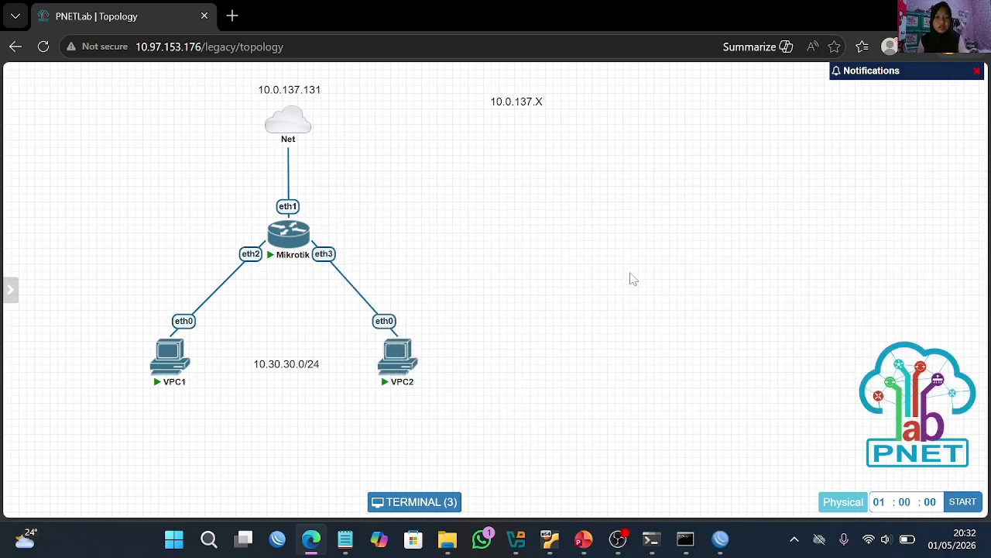
pyautogui.rightClick(603, 243)
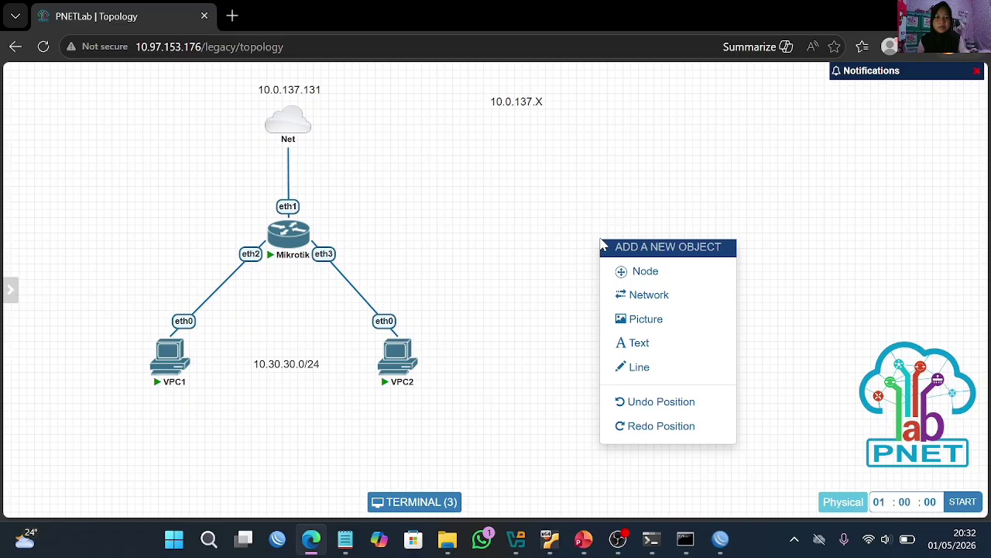
pyautogui.click(632, 268)
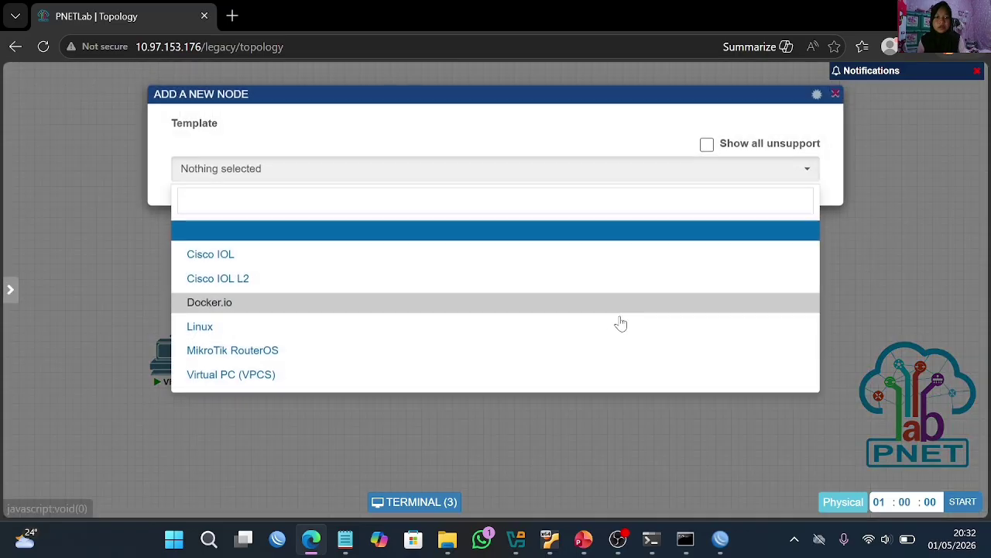
pyautogui.click(588, 354)
pyautogui.scroll(-8, 424, 337)
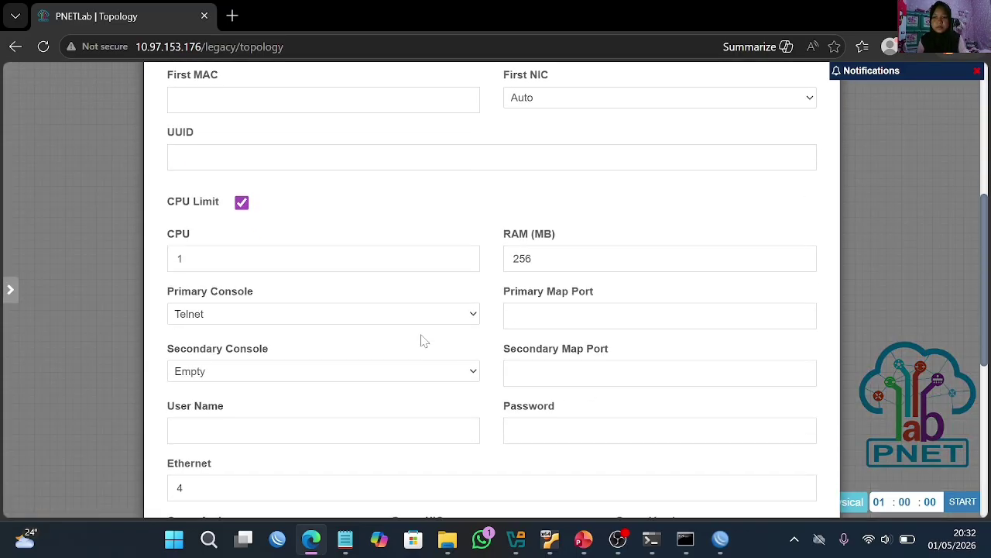
pyautogui.scroll(-1, 312, 422)
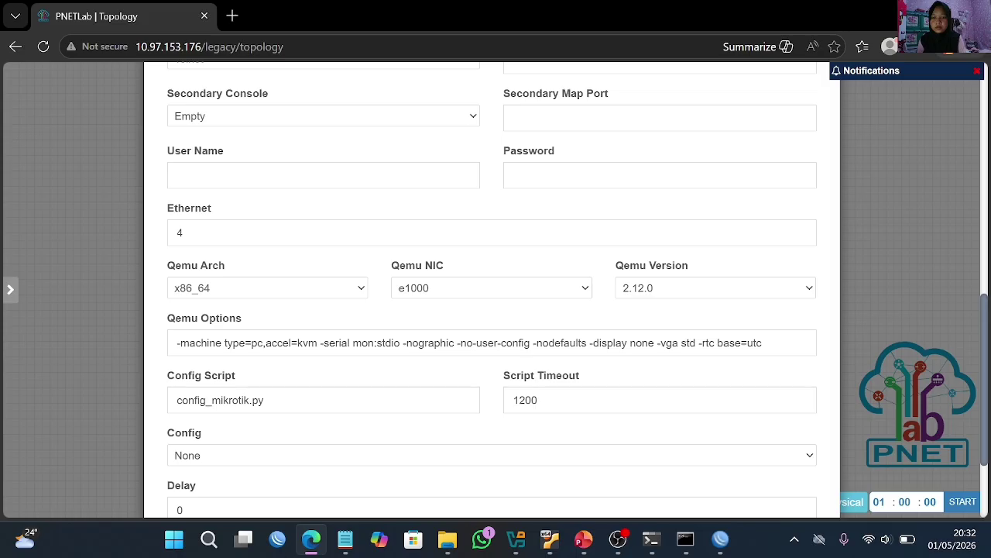
pyautogui.click(318, 342)
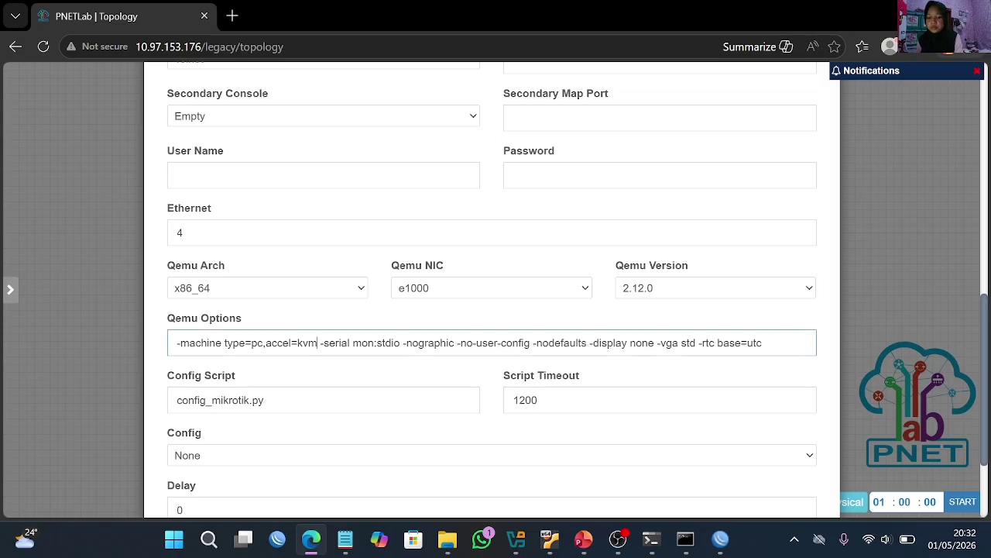
pyautogui.hotkey('ctrl', 'a')
pyautogui.press('BackSpace')
pyautogui.scroll(-2, 431, 478)
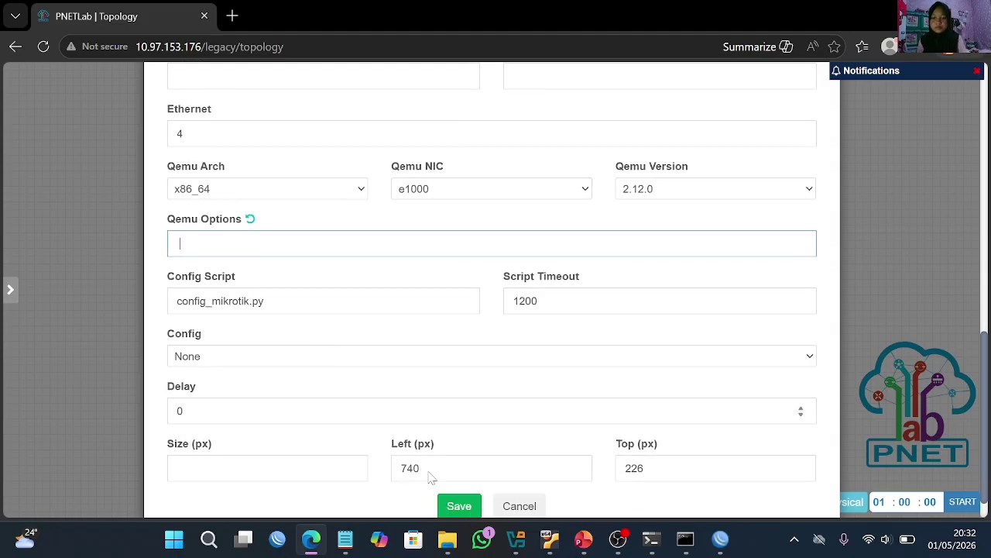
pyautogui.click(470, 509)
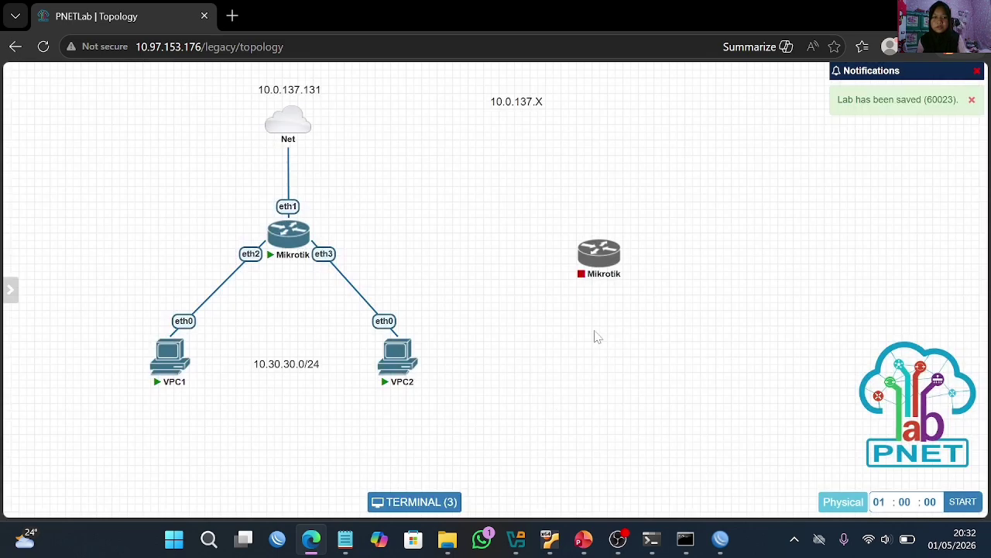
# Add one Virtual PC (VPCS) node named VPC below the new Mikrotik node, keeping the default settings
pyautogui.rightClick(594, 336)
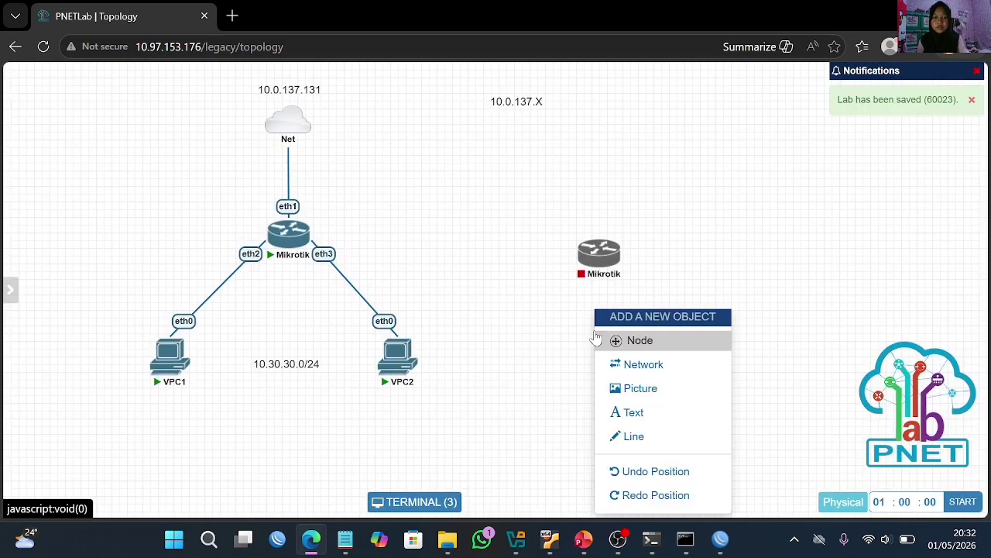
pyautogui.click(635, 350)
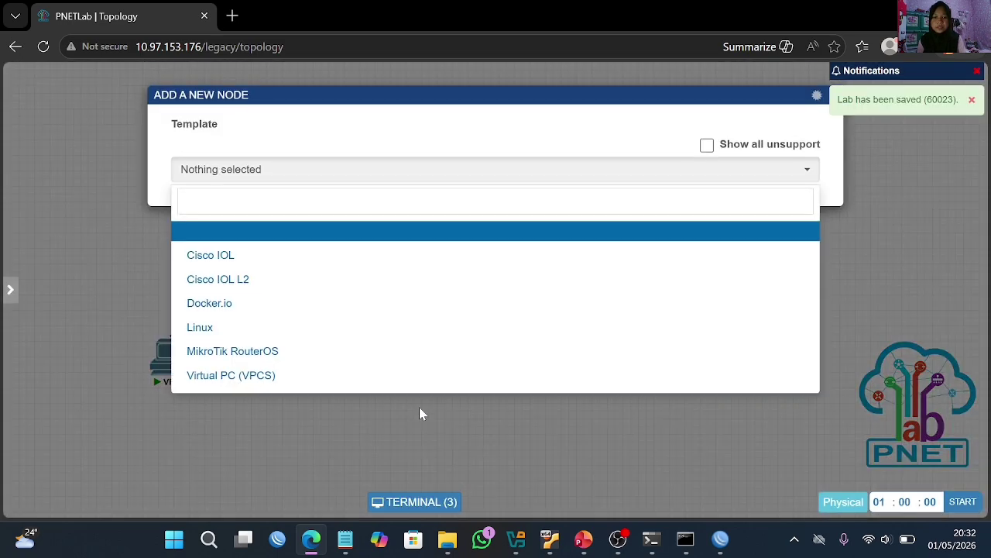
pyautogui.click(337, 377)
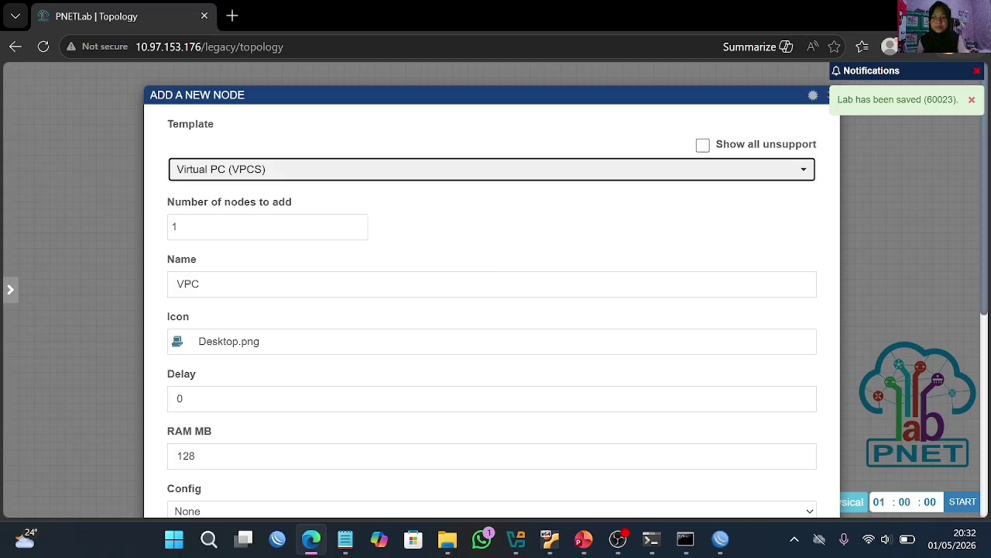
pyautogui.scroll(-5, 492, 287)
pyautogui.click(465, 476)
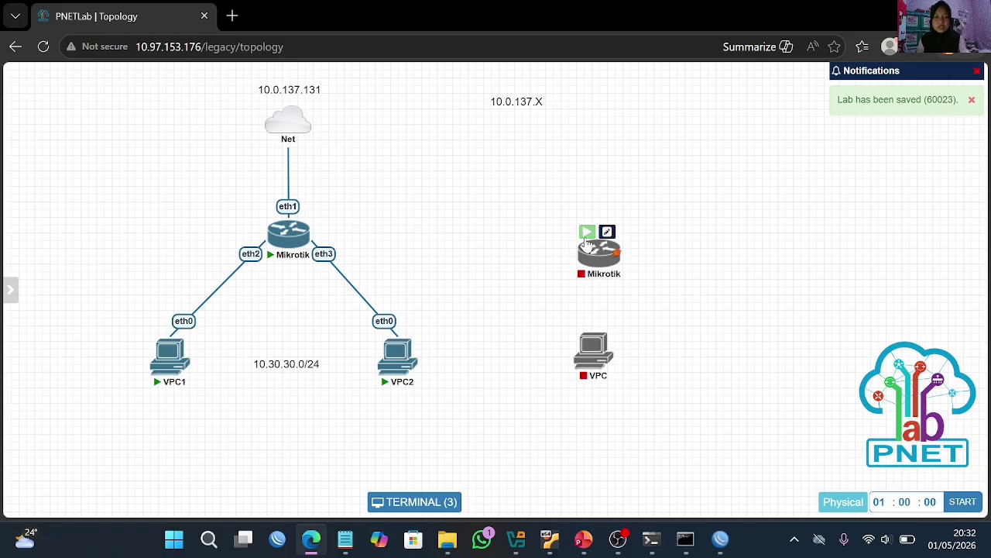
# Start the new Mikrotik node and move it slightly closer to the existing topology, up and to the left of VPC
pyautogui.click(587, 233)
pyautogui.moveTo(606, 263); pyautogui.dragTo(526, 245)
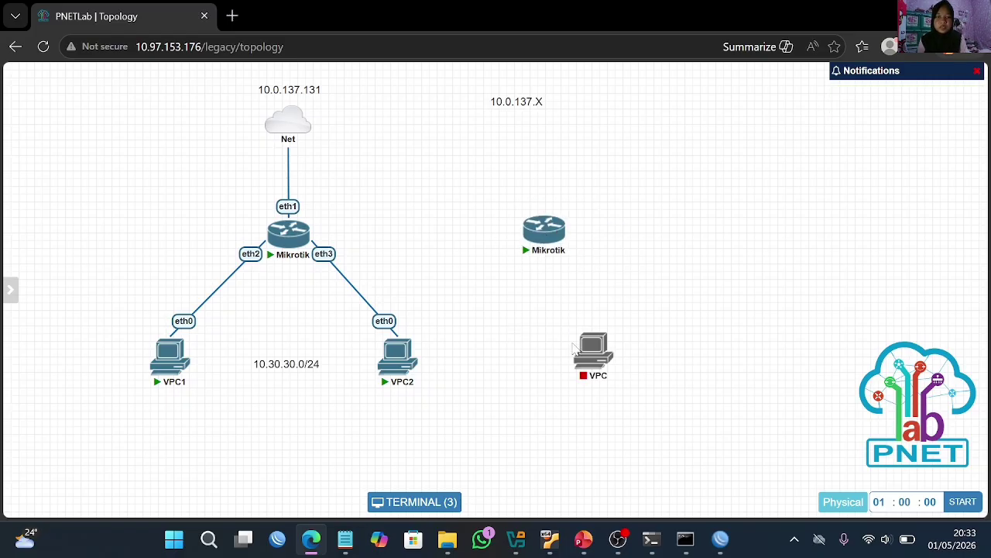
# Rename the new VPC node as VPC3 and save the node settings
pyautogui.moveTo(577, 346)
pyautogui.click(600, 327)
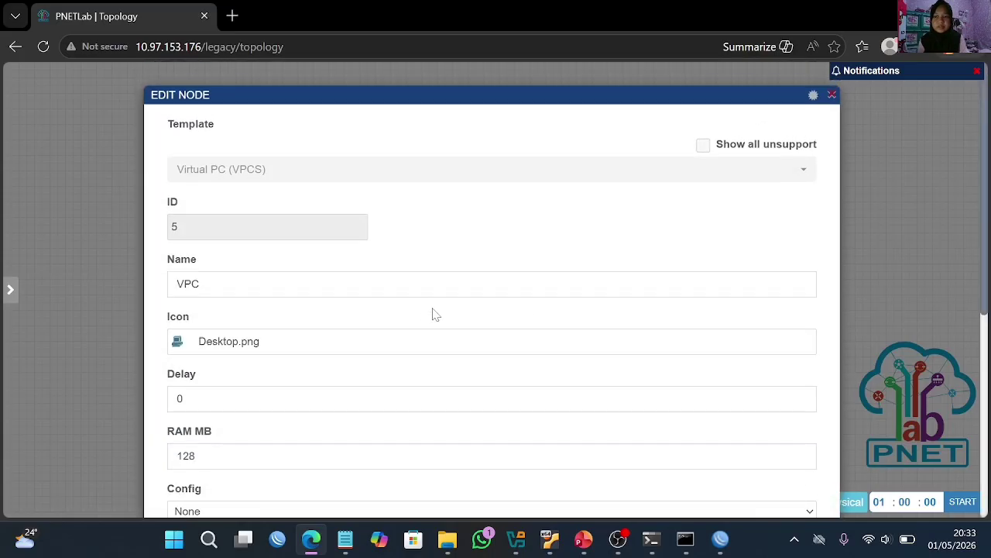
pyautogui.click(424, 287)
pyautogui.write('3')
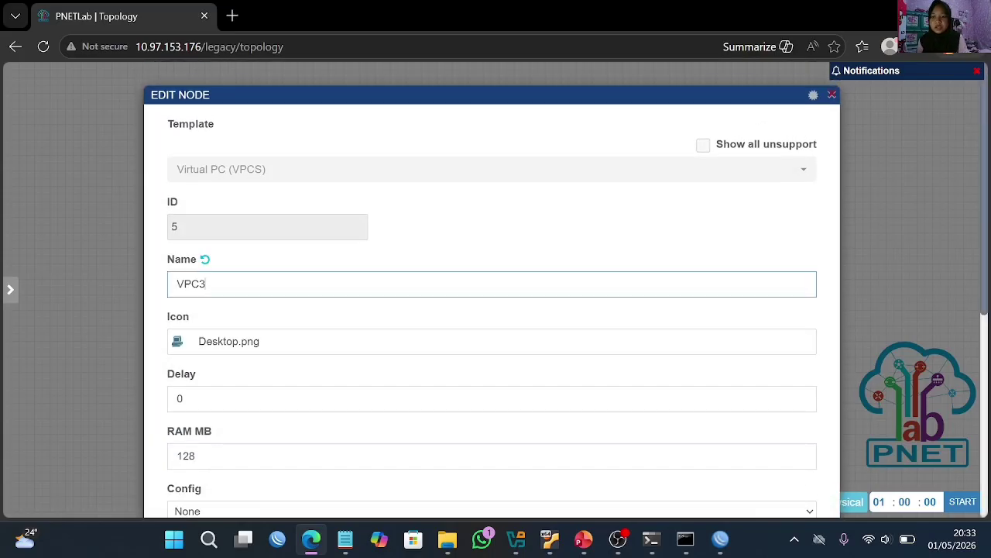
pyautogui.scroll(-5, 465, 388)
pyautogui.click(461, 467)
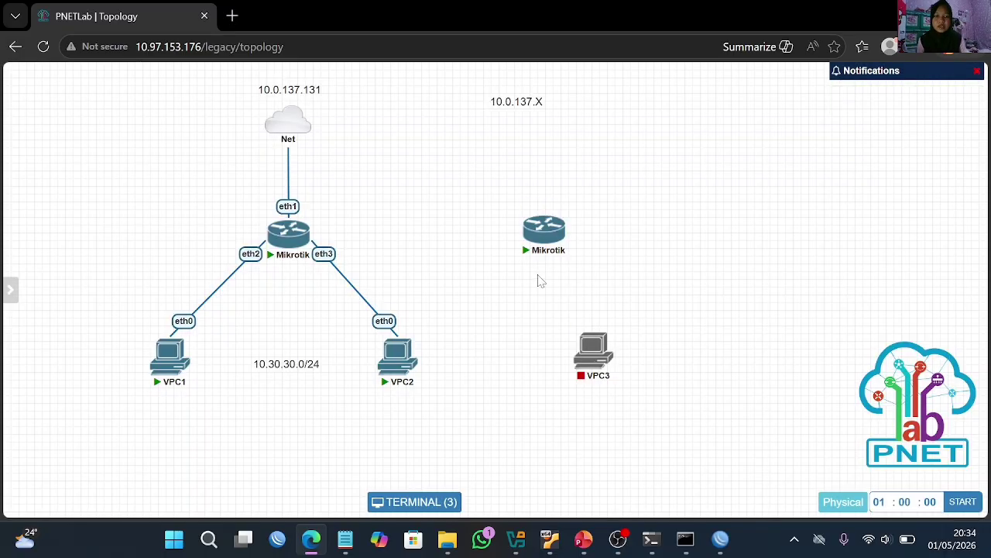
# Move the new Mikrotik node slightly further left, toward the existing topology
pyautogui.moveTo(536, 237)
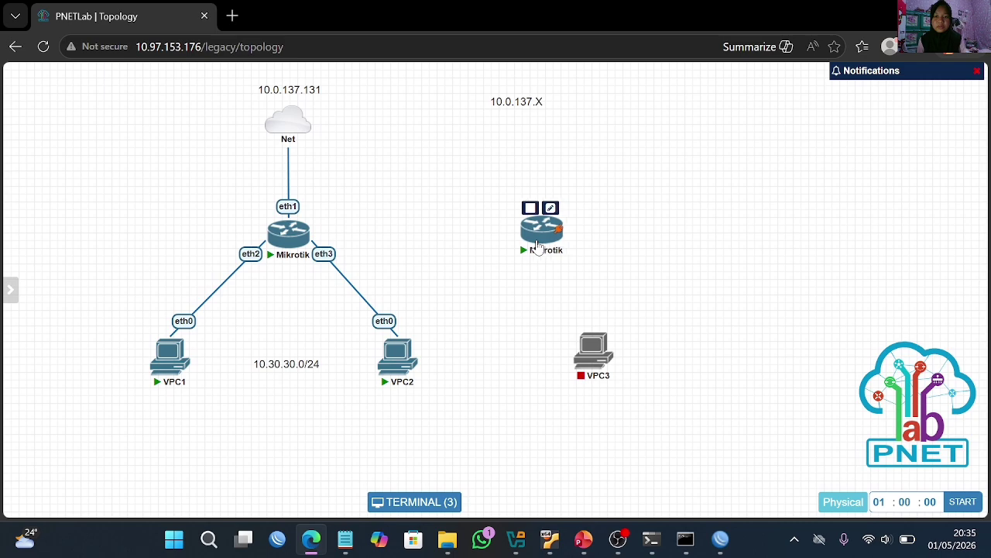
pyautogui.moveTo(541, 247); pyautogui.dragTo(525, 246)
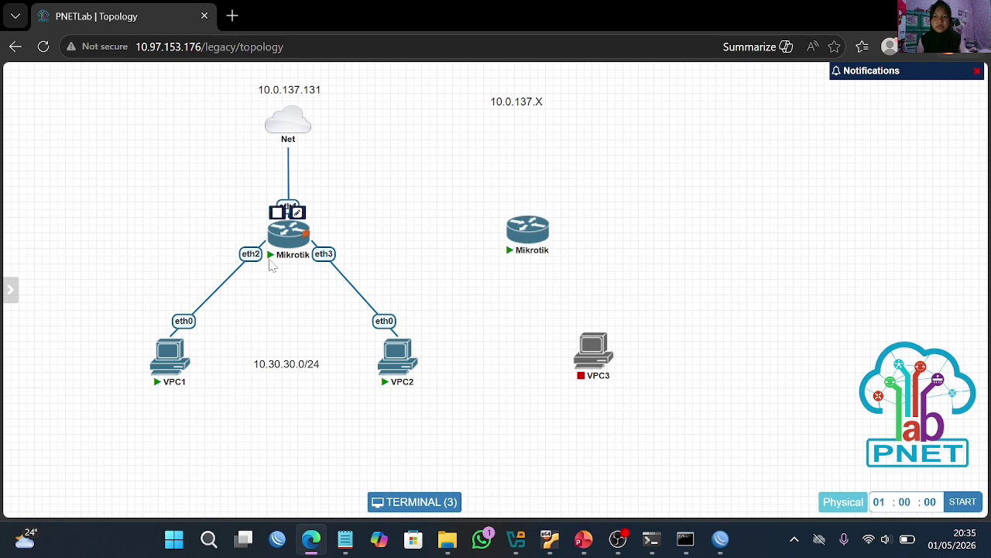
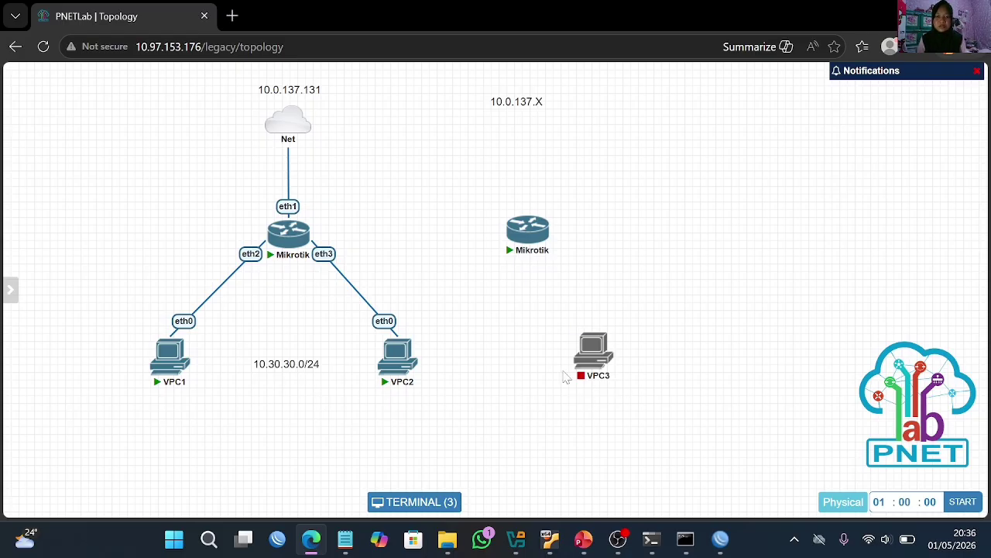
pyautogui.moveTo(610, 347)
# Switch to WinBox and set the first router's system identity to router-ke1
pyautogui.click(720, 538)
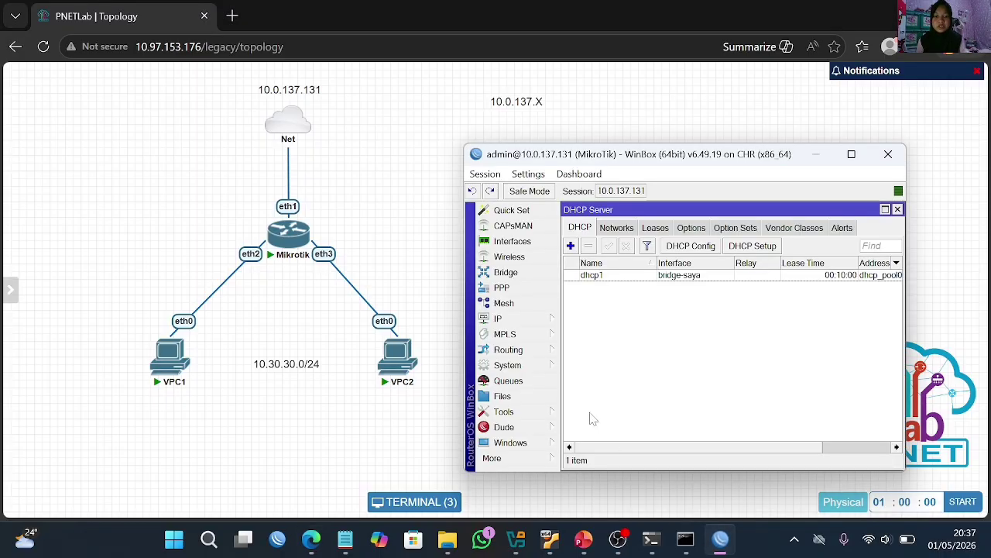
pyautogui.click(532, 367)
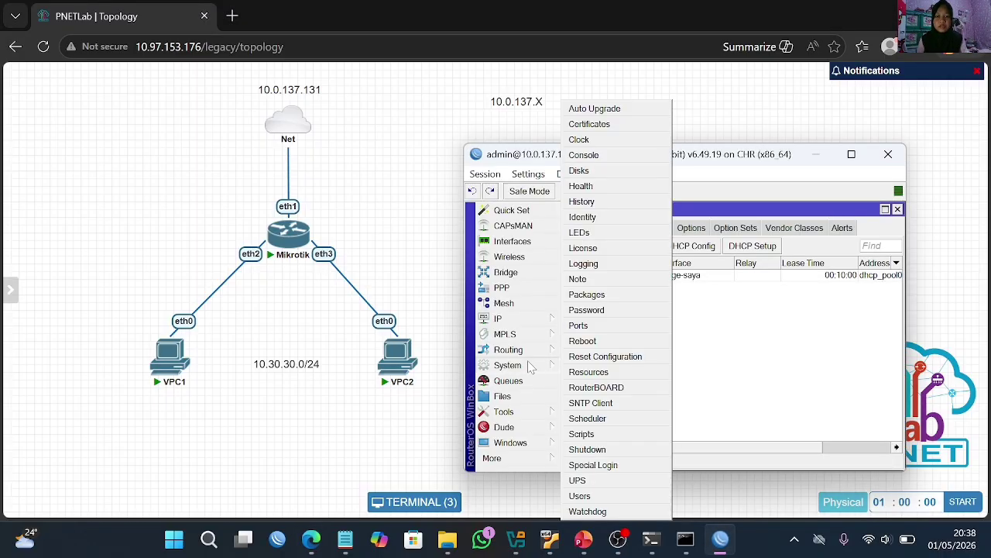
pyautogui.click(622, 217)
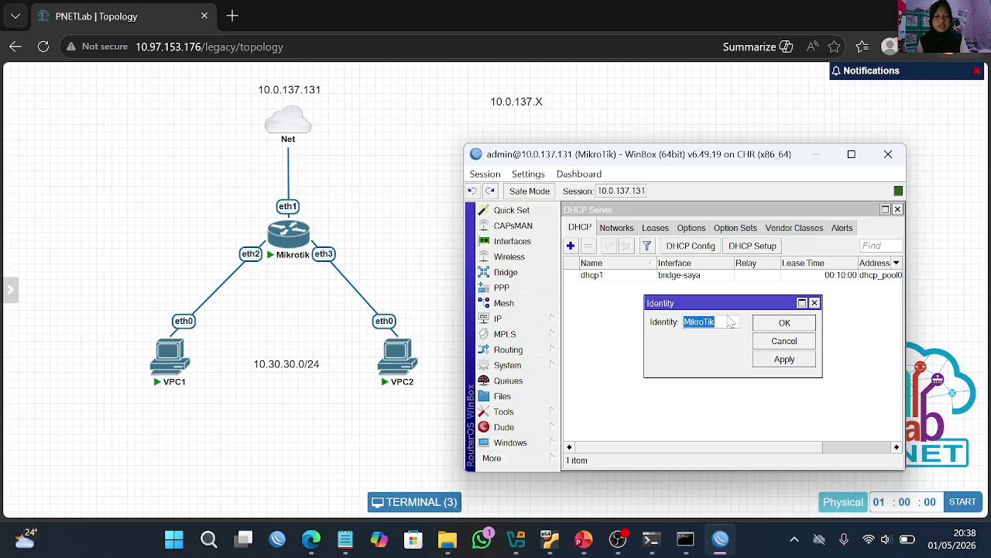
pyautogui.press('BackSpace')
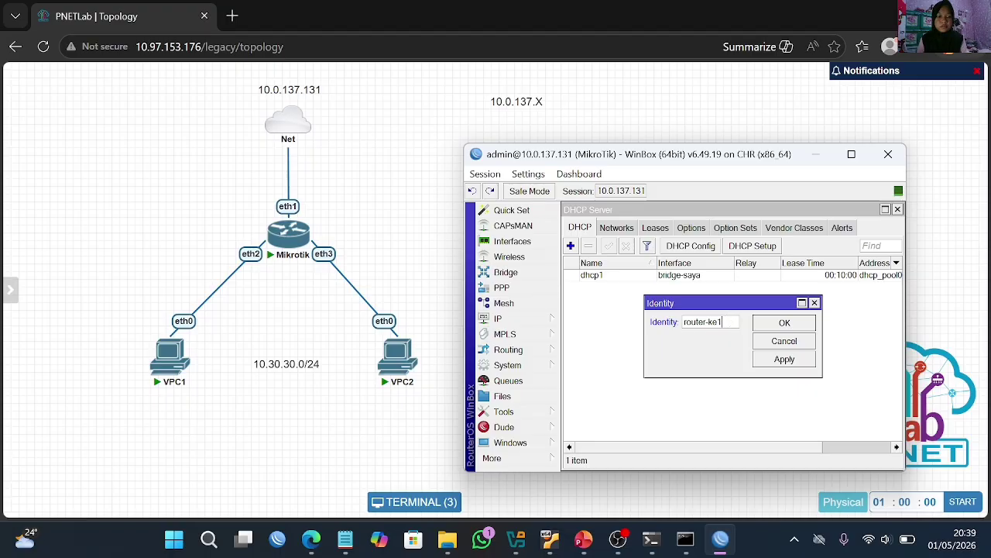
pyautogui.click(776, 363)
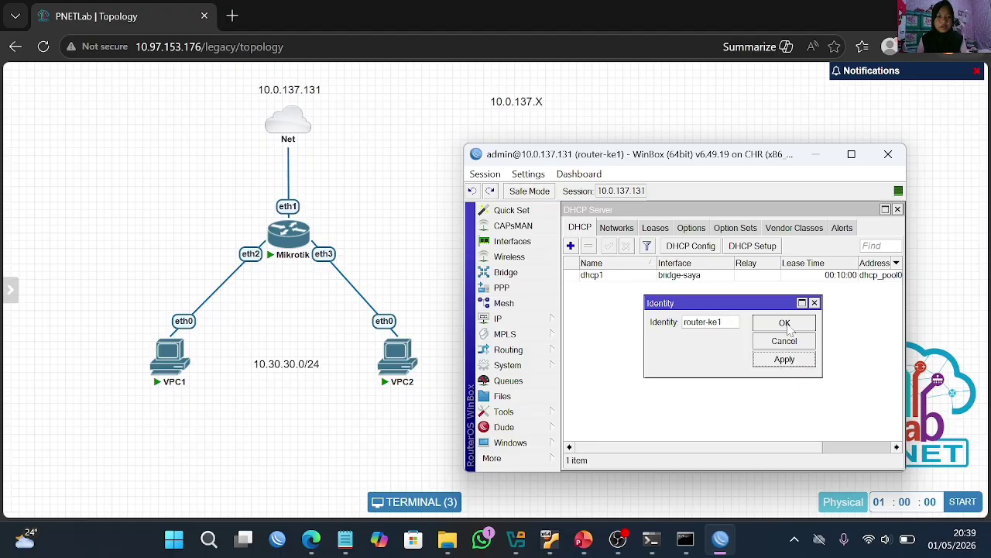
pyautogui.click(790, 329)
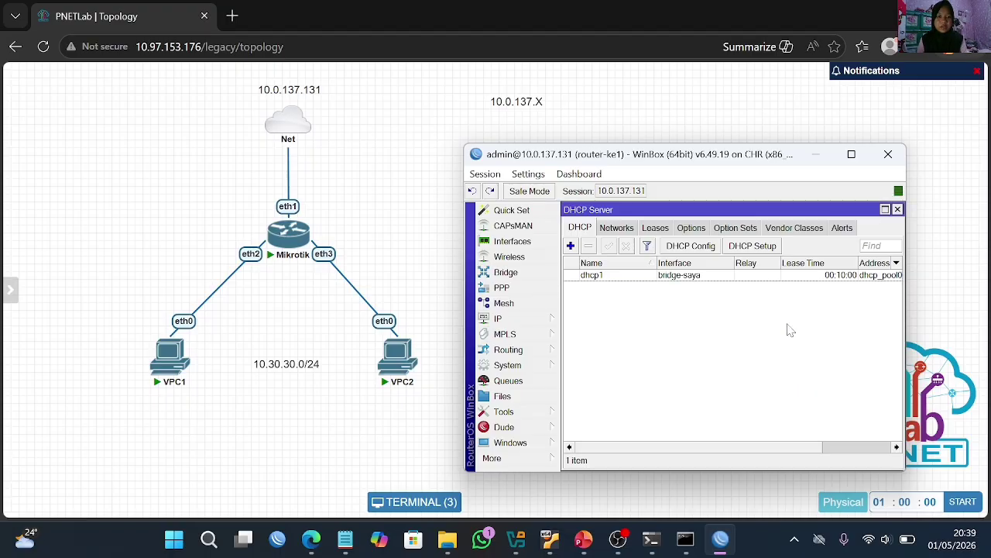
# Rename the topology's first Mikrotik node, the one connected to Net, as router-ke1 and save it
pyautogui.click(297, 213)
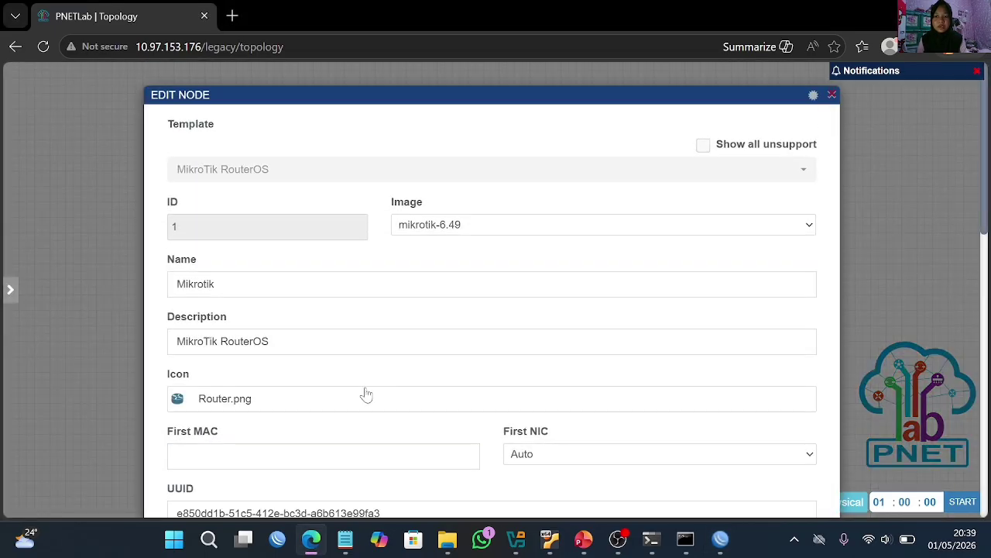
pyautogui.click(372, 284)
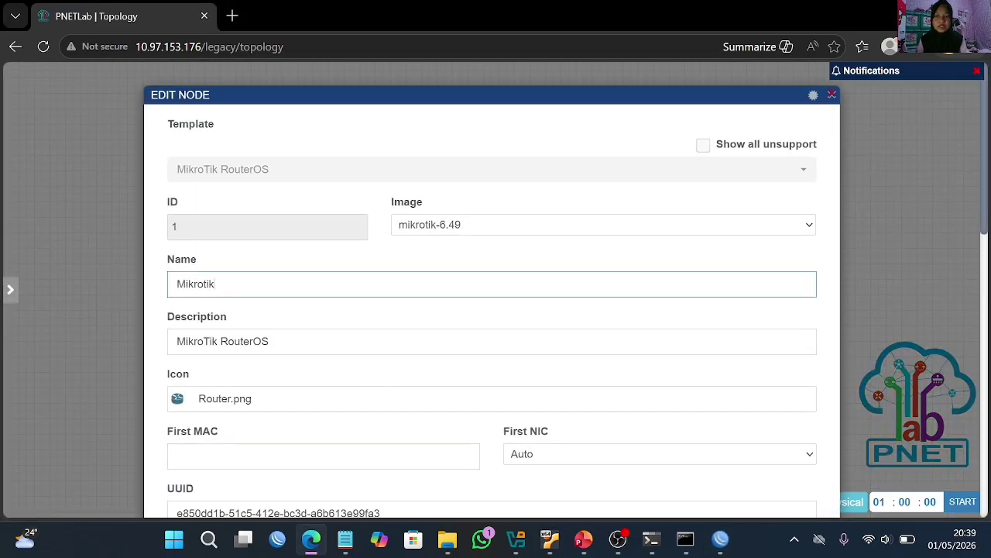
pyautogui.press('BackSpace')
pyautogui.press('BackSpace')
pyautogui.press('BackSpace')
pyautogui.press('BackSpace')
pyautogui.press('BackSpace')
pyautogui.press('BackSpace')
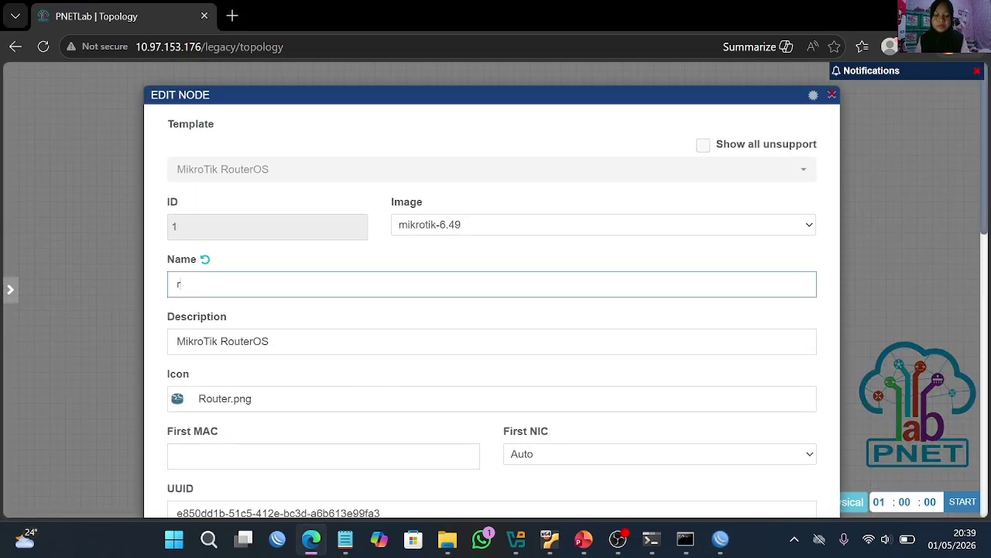
pyautogui.write('router')
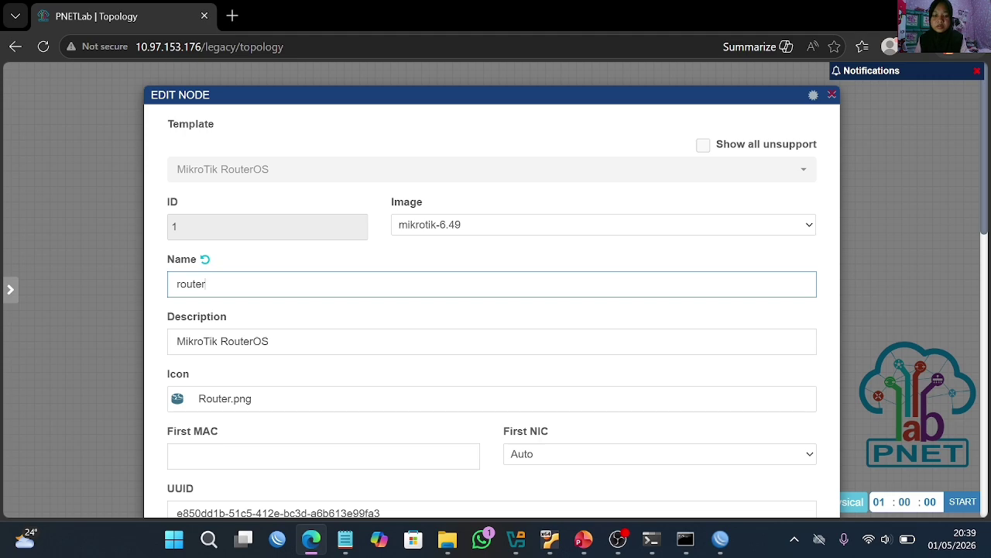
pyautogui.write('-ke1')
pyautogui.scroll(-10, 492, 309)
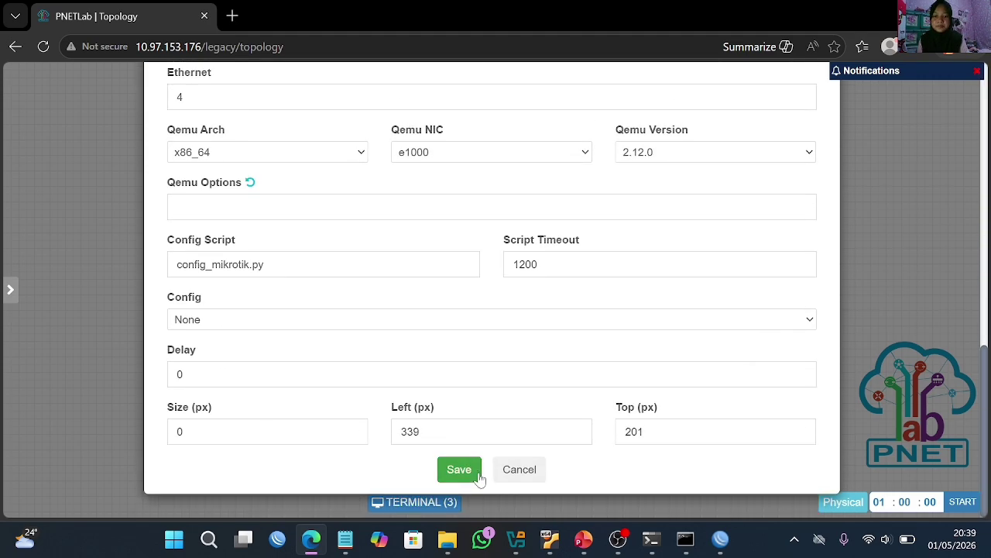
pyautogui.click(478, 474)
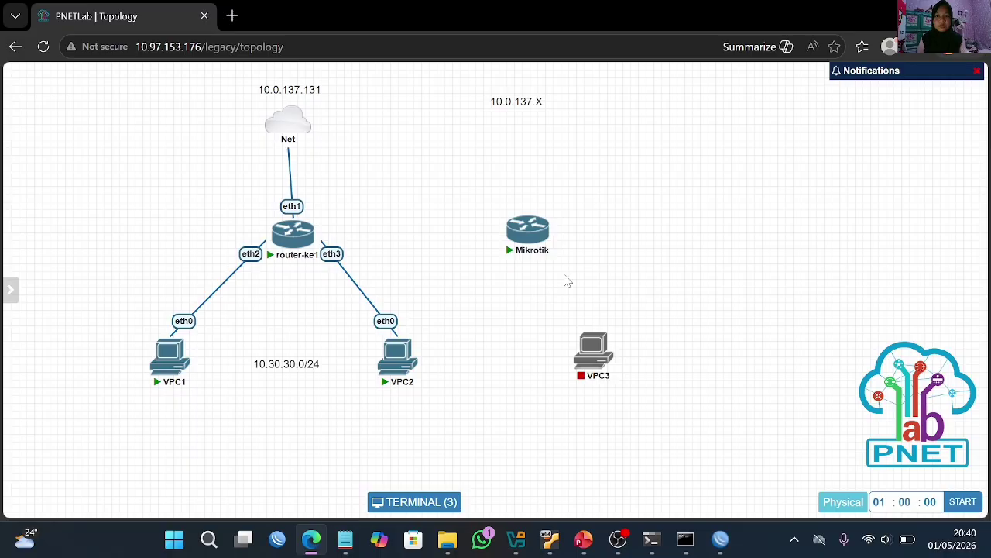
# Connect router-ke1's eth4 interface to eth1 of the new Mikrotik node
pyautogui.moveTo(528, 228)
pyautogui.moveTo(293, 232)
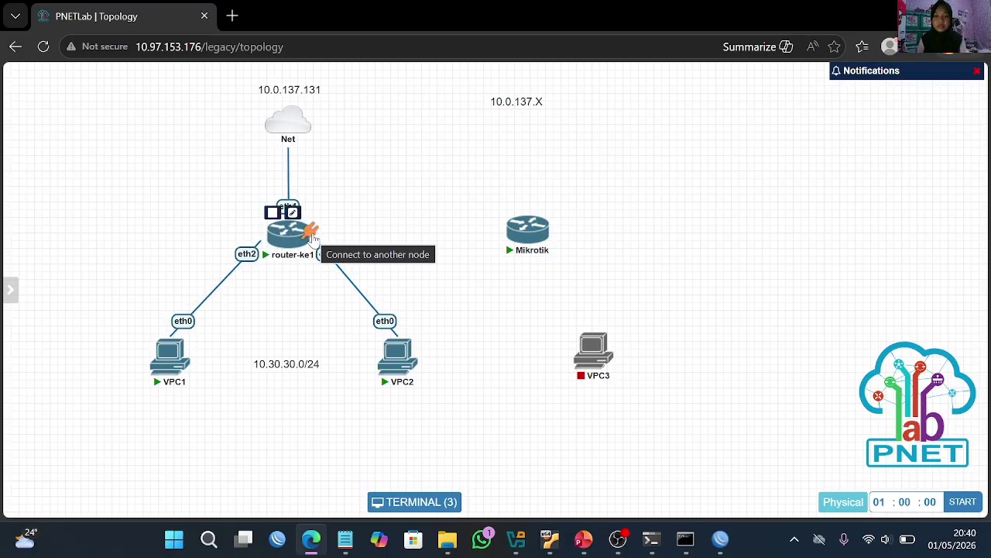
pyautogui.moveTo(311, 232); pyautogui.dragTo(527, 236)
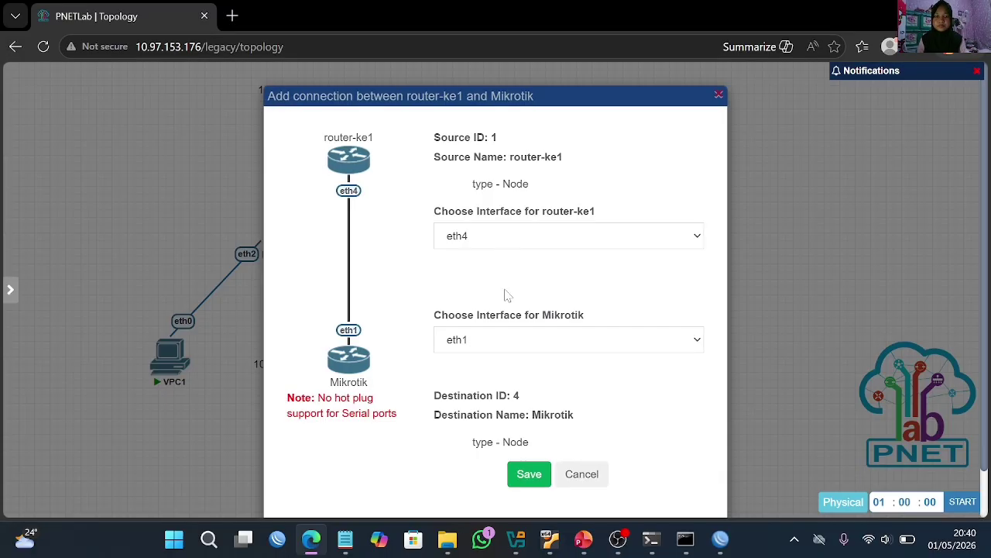
pyautogui.click(529, 476)
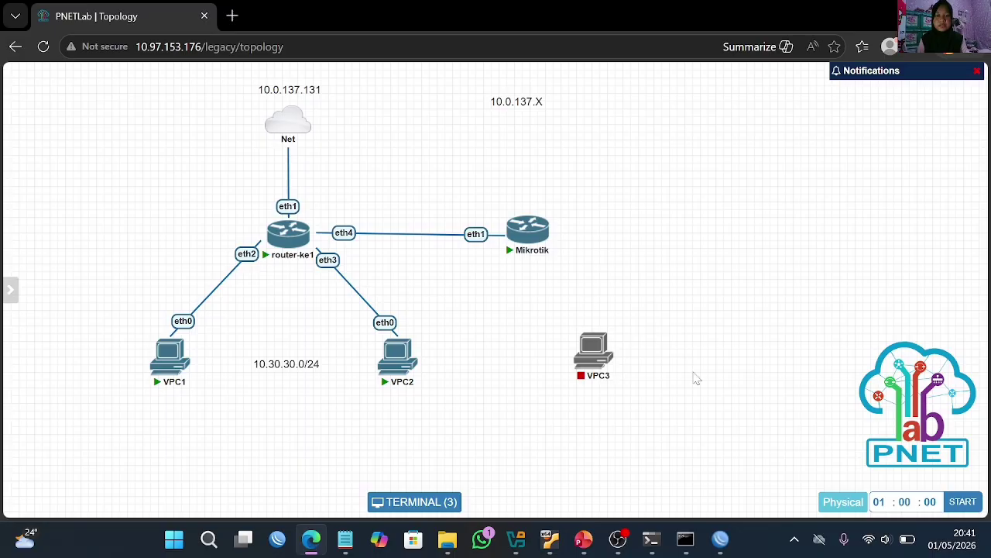
# Switch to WinBox and open a new terminal on router-ke1, leaving the new password empty
pyautogui.moveTo(721, 538)
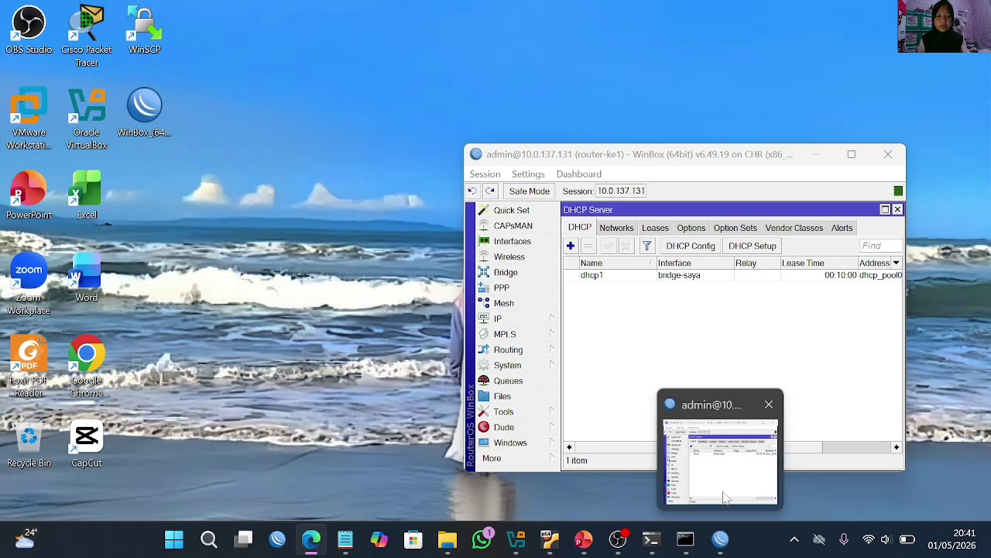
pyautogui.click(726, 496)
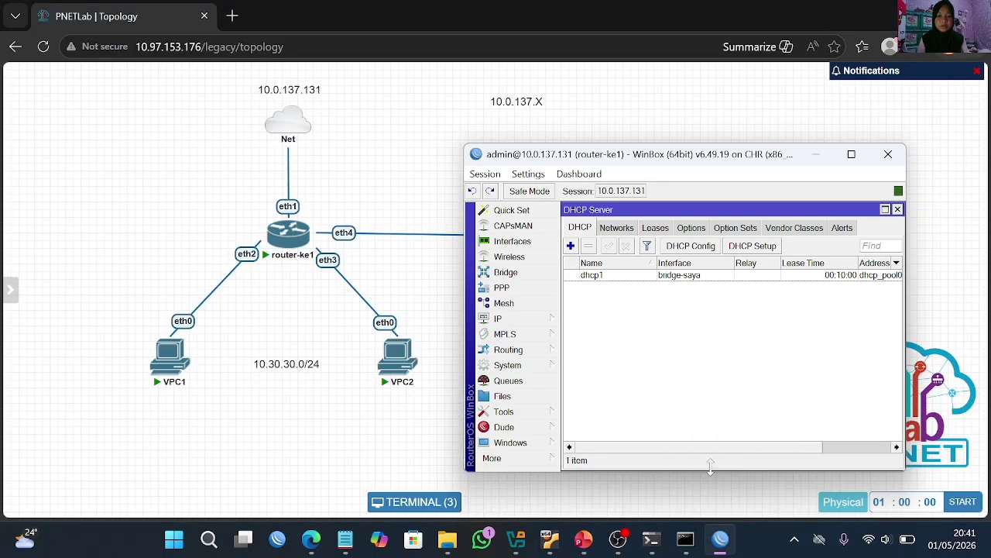
pyautogui.click(492, 460)
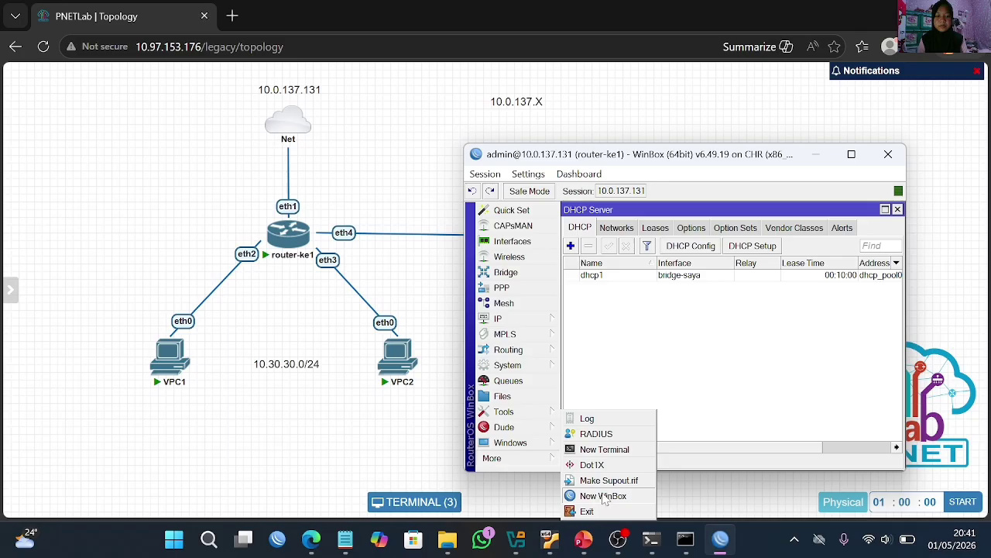
pyautogui.click(603, 449)
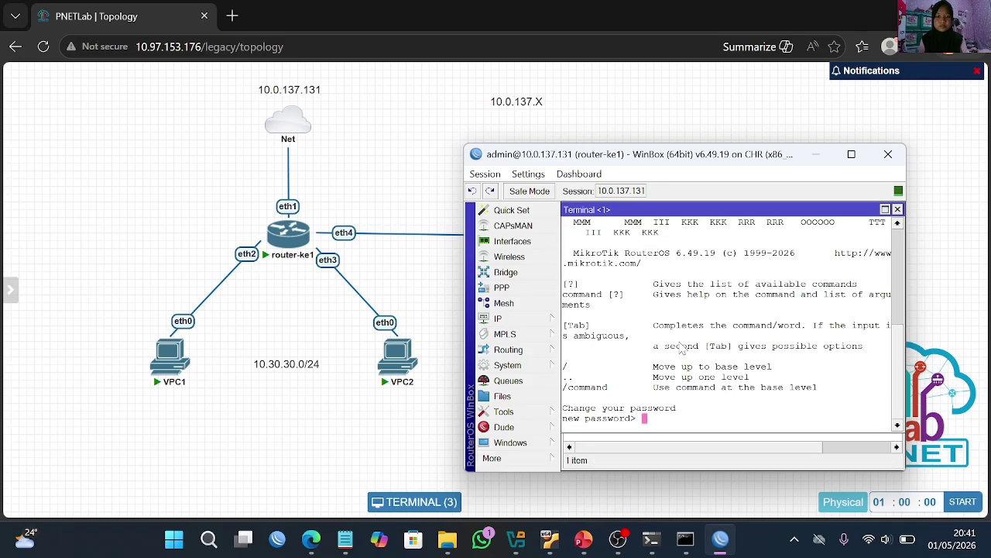
pyautogui.press('Return')
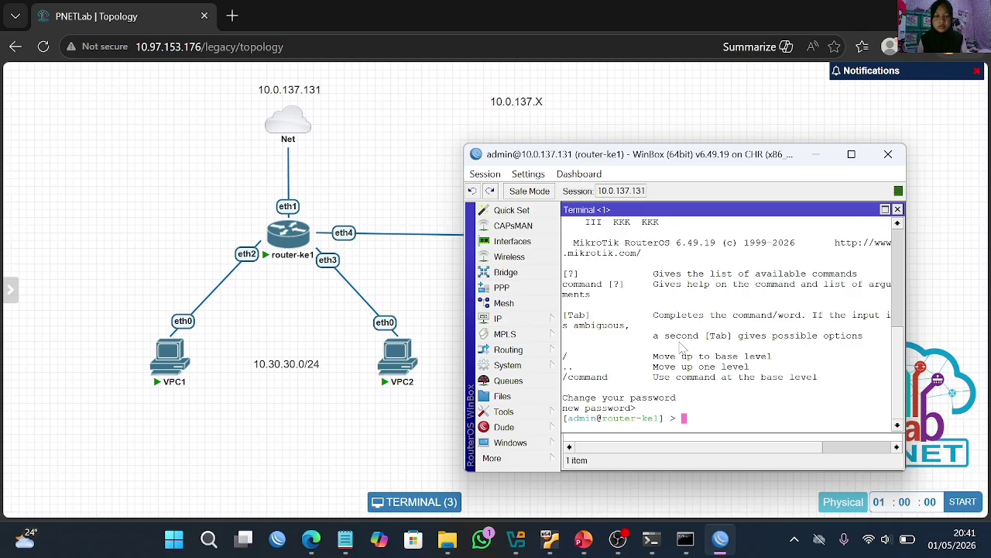
pyautogui.press('Return')
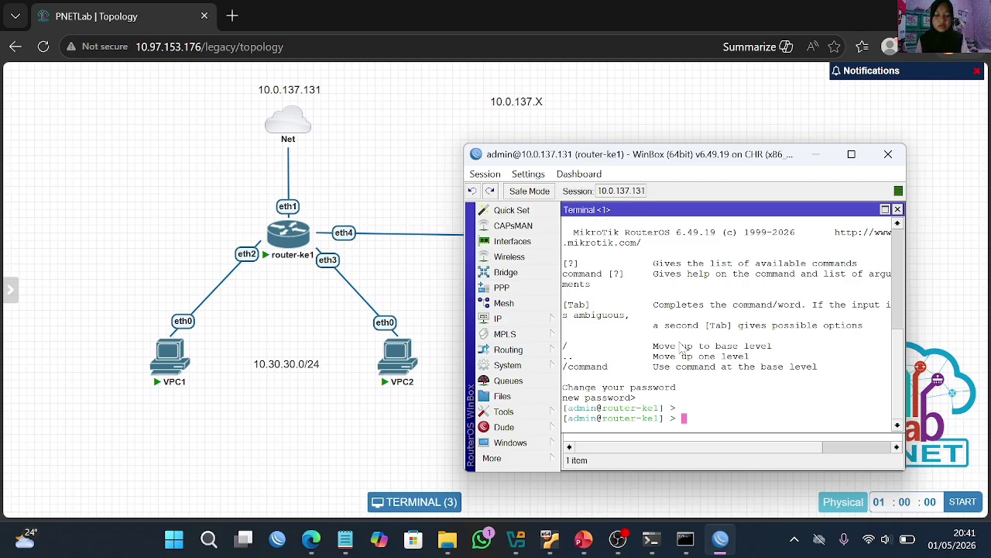
# List the neighbors of router-ke1 with the command ip neighbor print
pyautogui.write('ip nei')
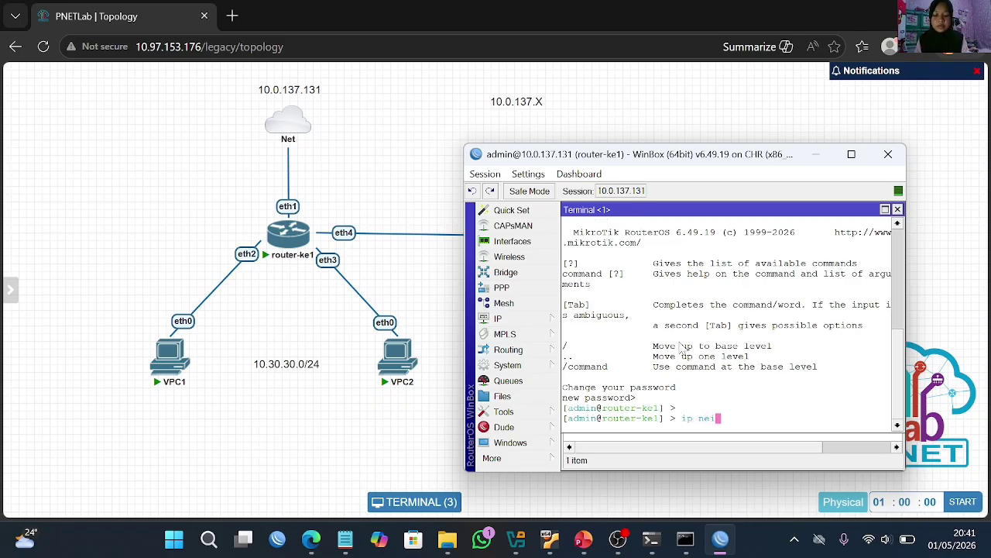
pyautogui.write('ghbor ')
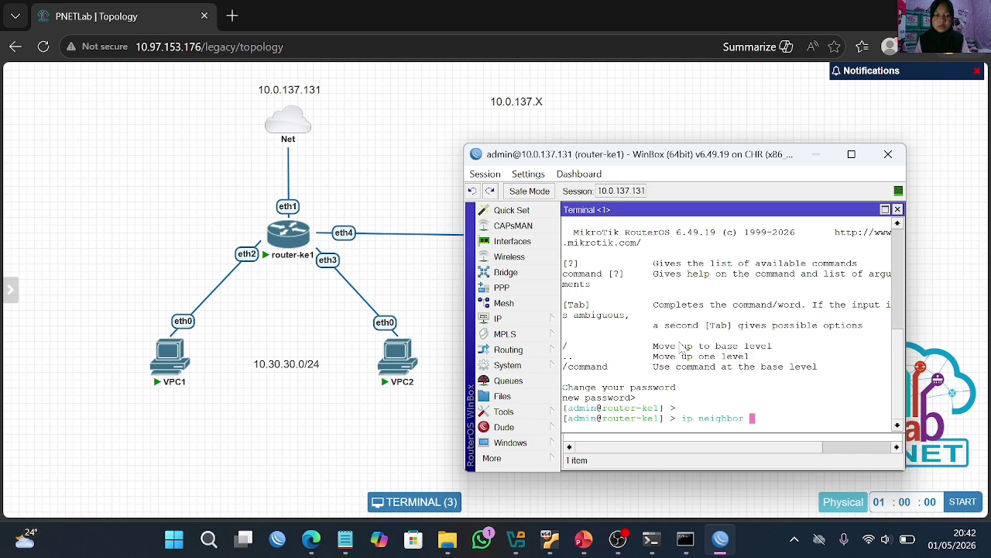
pyautogui.write('pri')
pyautogui.write('nt')
pyautogui.press('Return')
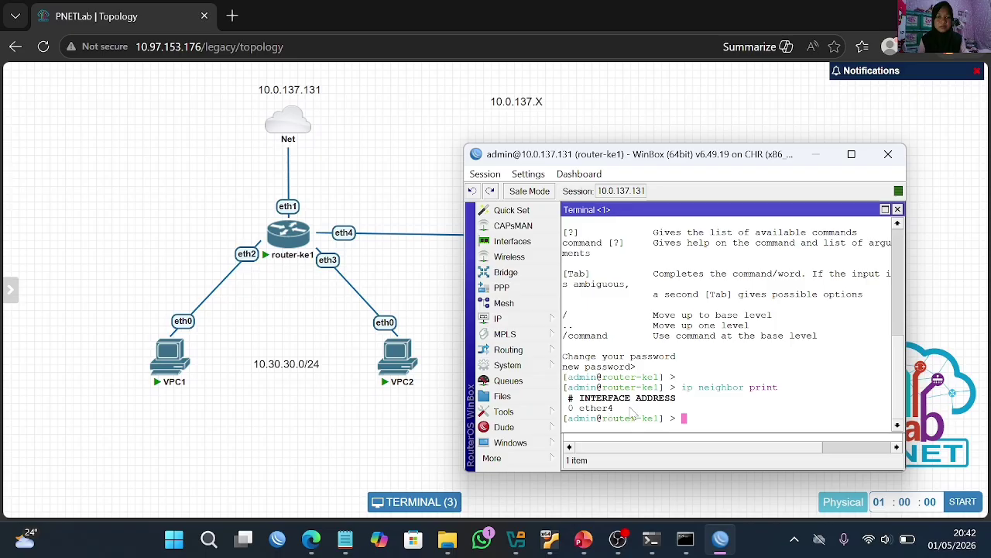
# Return to the topology and open the console of the new Mikrotik node
pyautogui.click(818, 160)
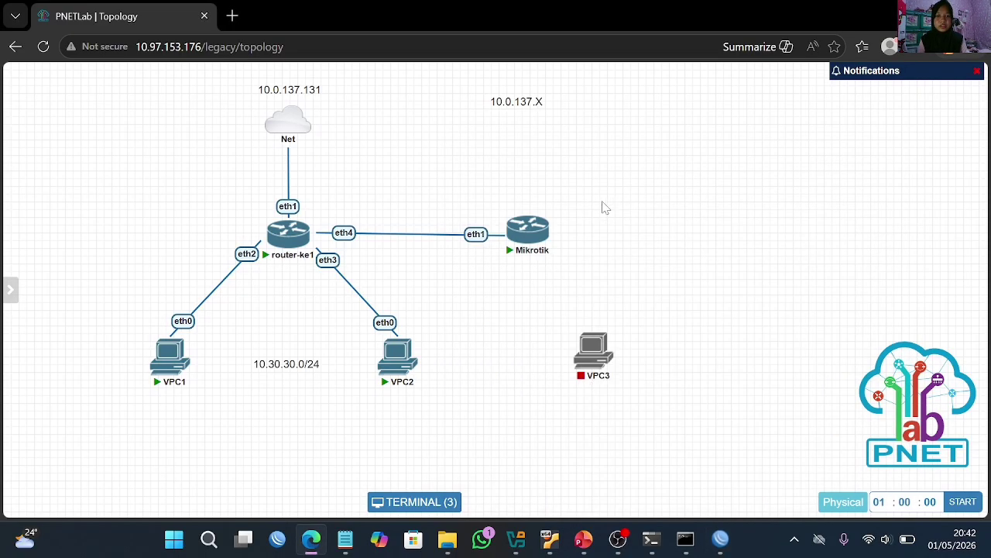
pyautogui.click(527, 231)
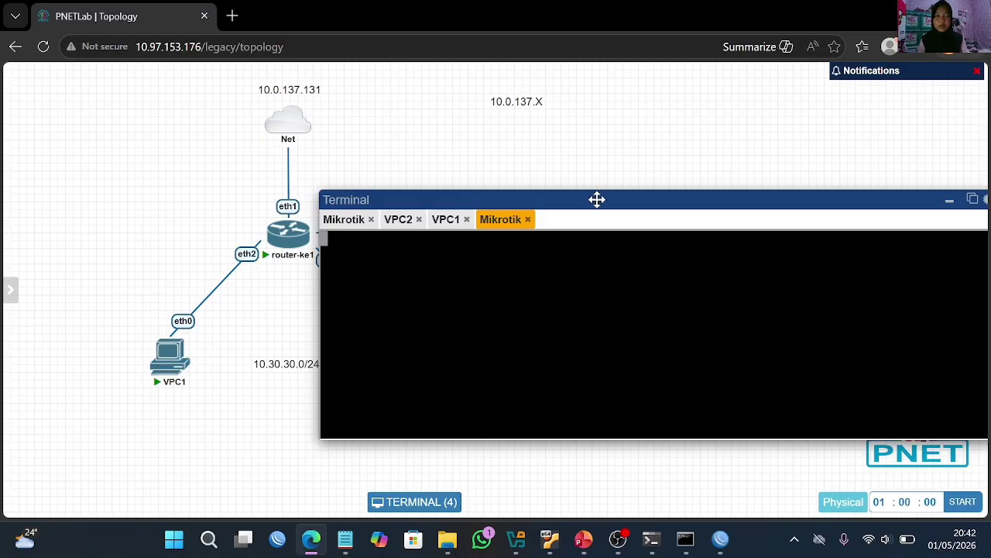
pyautogui.moveTo(595, 199); pyautogui.dragTo(782, 184)
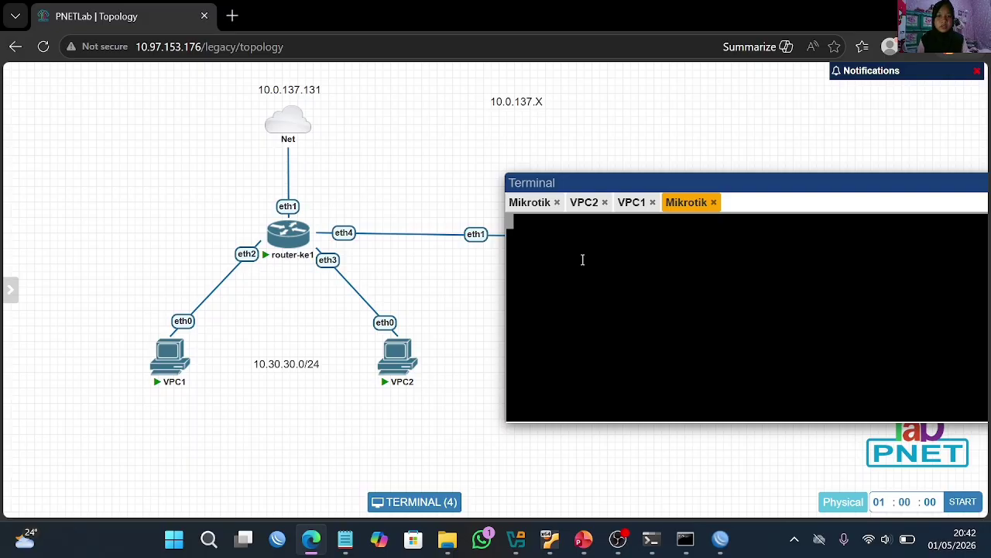
# Log in to the new Mikrotik node as admin with an empty password, decline viewing the software license and skip the password change
pyautogui.press('Return')
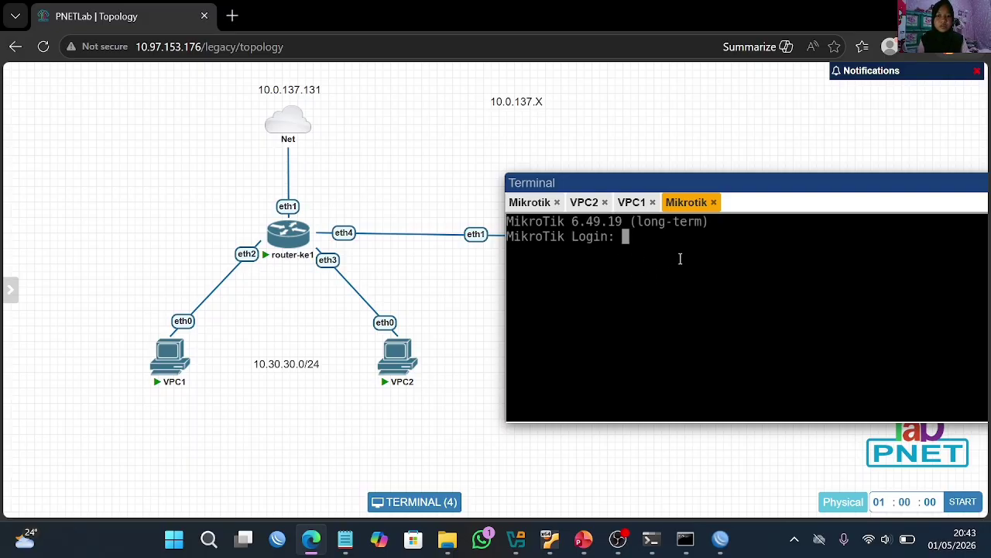
pyautogui.write('a')
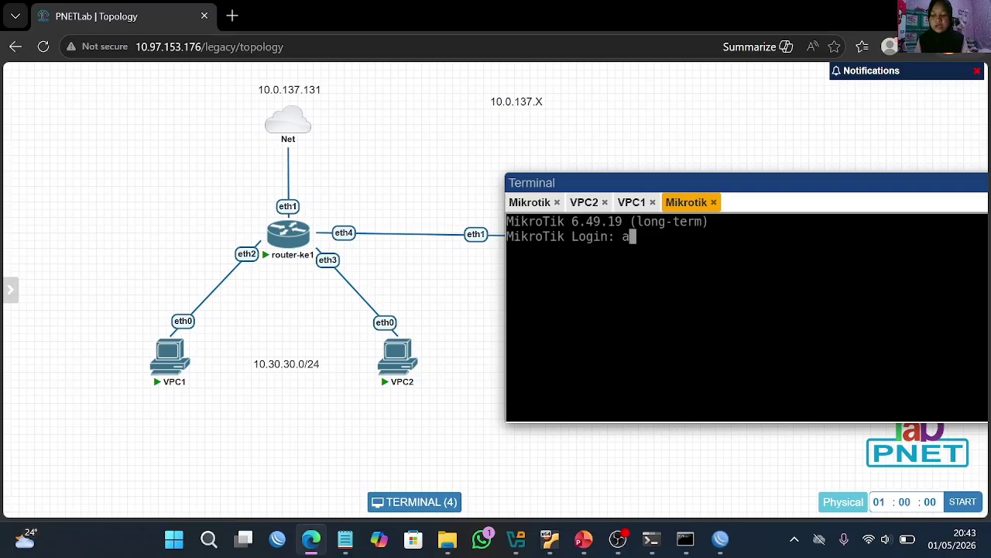
pyautogui.write('dmib')
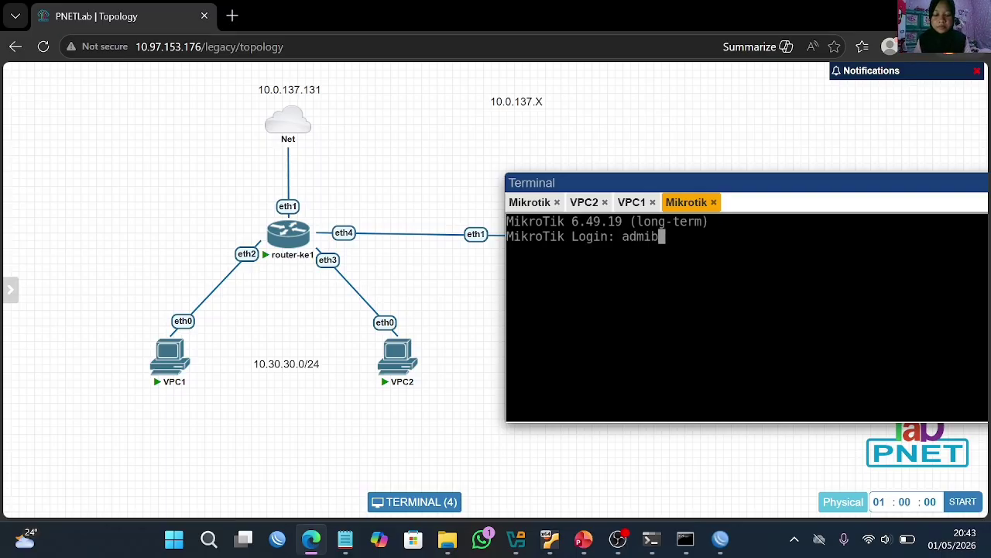
pyautogui.press('BackSpace')
pyautogui.write('n')
pyautogui.press('Return')
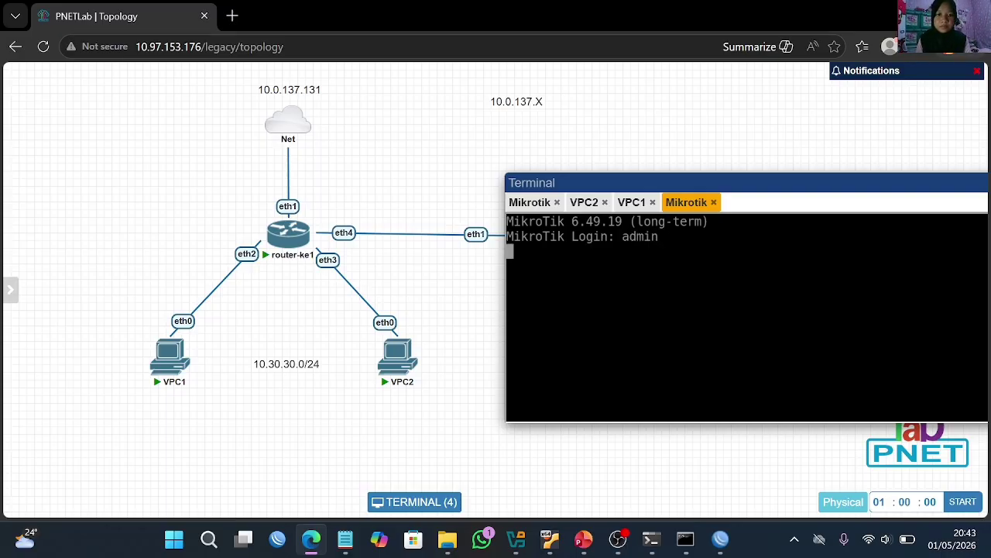
pyautogui.press('Return')
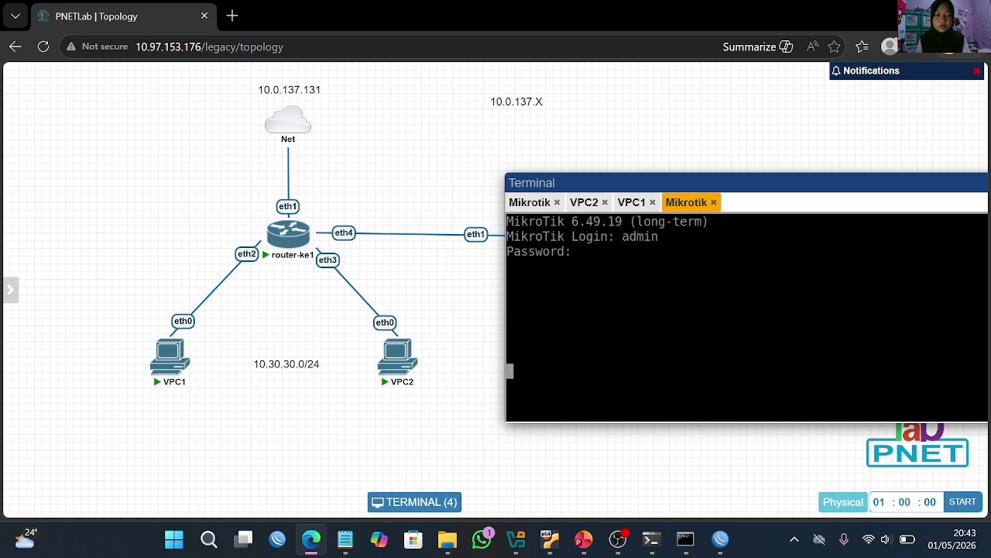
pyautogui.write('n')
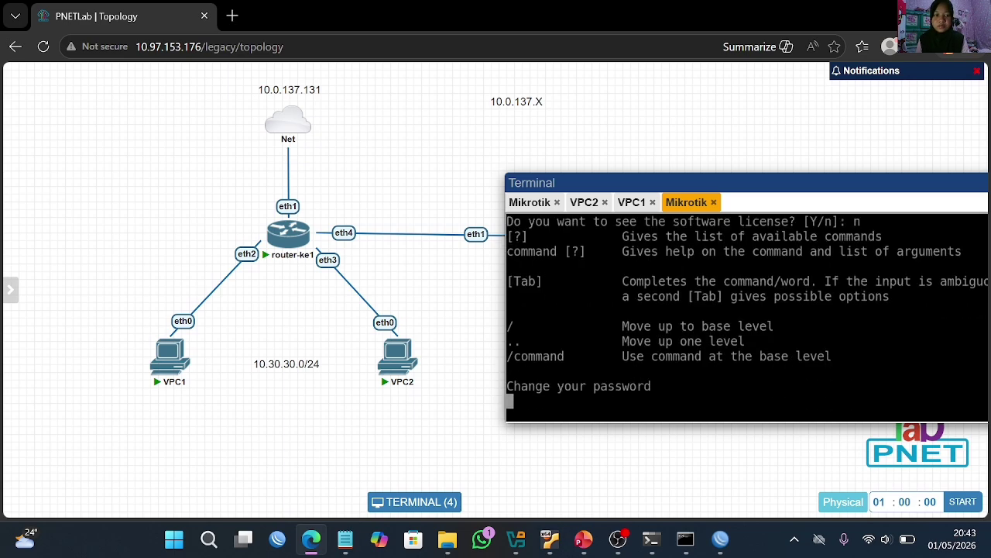
pyautogui.hotkey('ctrl', 'c')
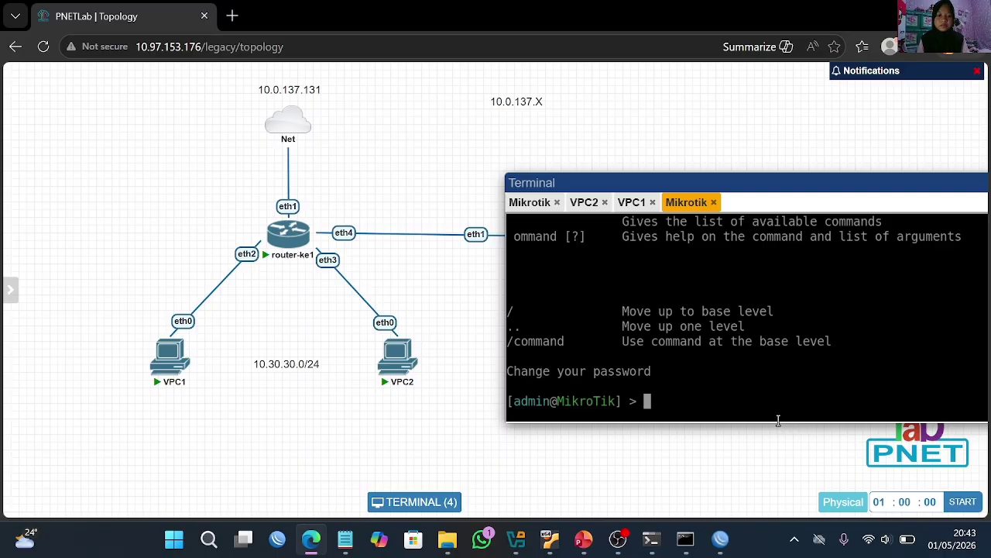
# List the neighbors of the new Mikrotik node with the command ip neighbor print
pyautogui.moveTo(779, 421); pyautogui.dragTo(790, 451)
pyautogui.press('Return')
pyautogui.press('Return')
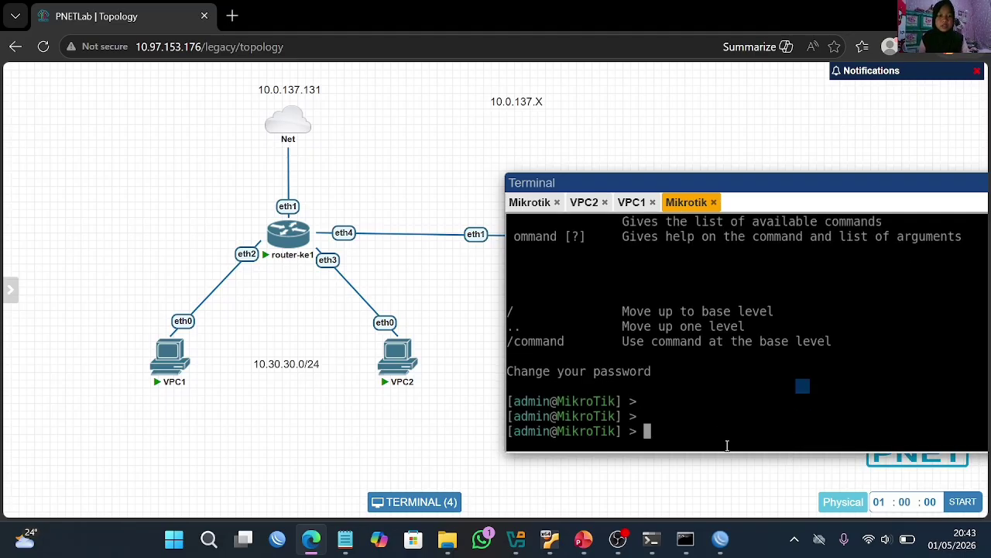
pyautogui.write('ip nei')
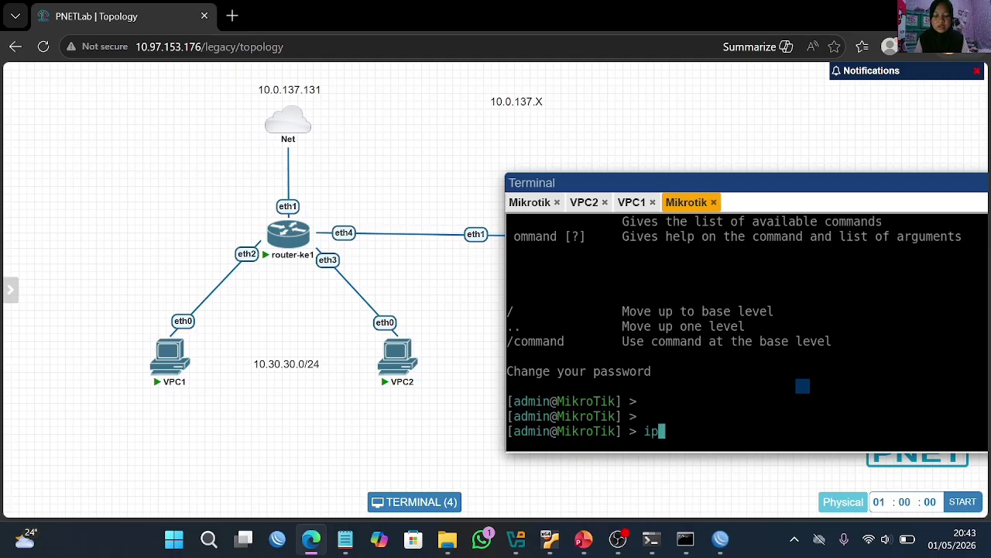
pyautogui.write('gh')
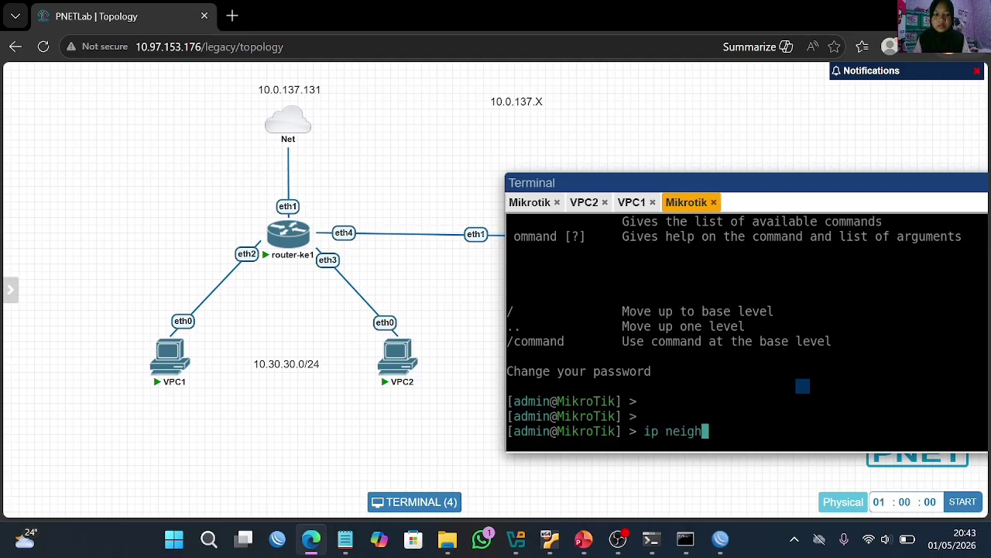
pyautogui.write('bor print')
pyautogui.press('Return')
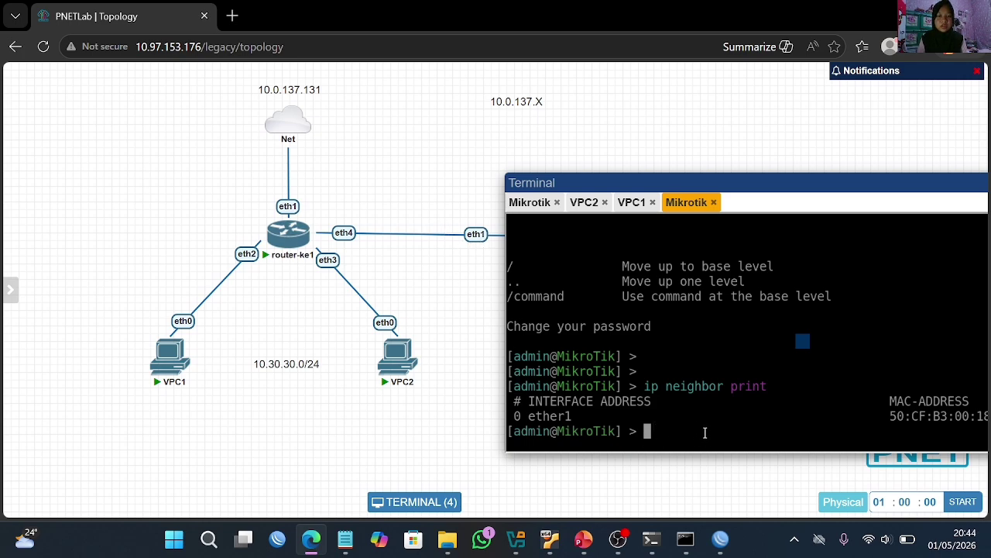
# Move the VPC3 node directly below the new Mikrotik node, in line with VPC1 and VPC2
pyautogui.moveTo(779, 179); pyautogui.dragTo(899, 181)
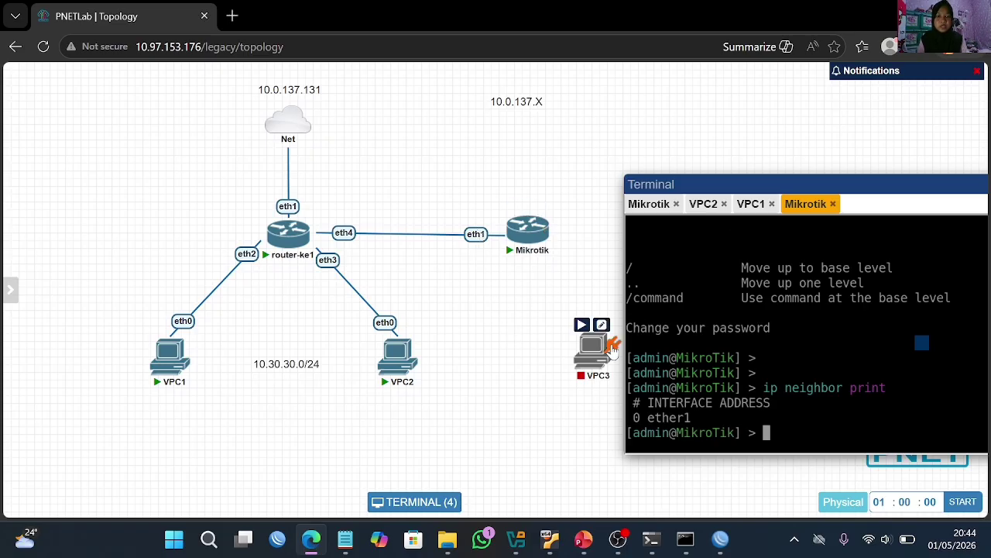
pyautogui.moveTo(594, 361); pyautogui.dragTo(526, 364)
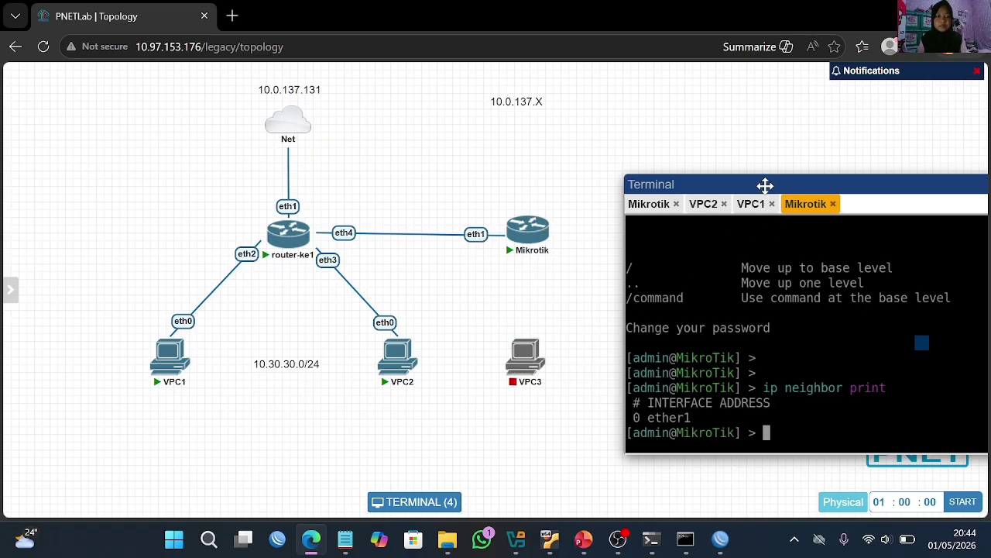
pyautogui.moveTo(764, 186); pyautogui.dragTo(702, 186)
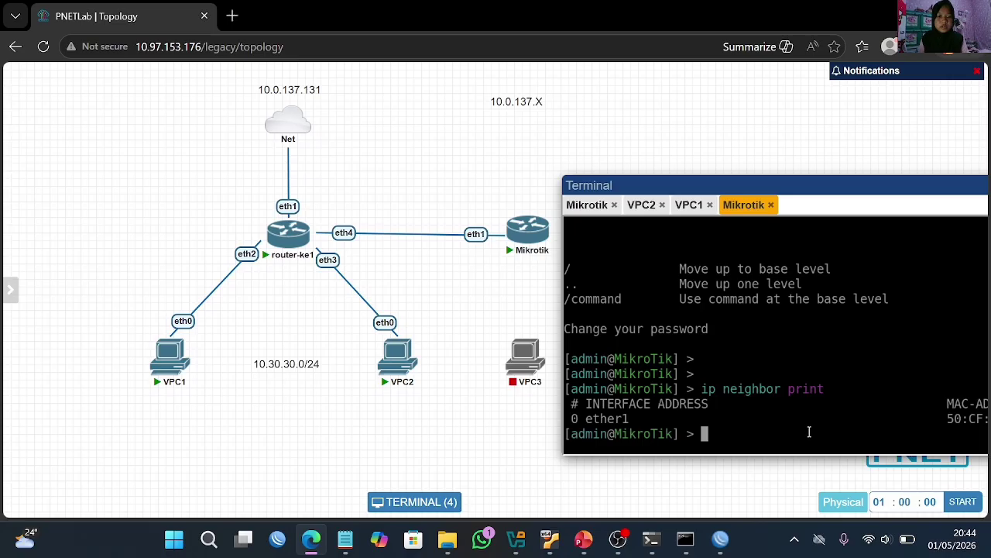
# Enable RoMON on the new Mikrotik node with set enabled=yes under tool romon, and print its settings
pyautogui.write('tool')
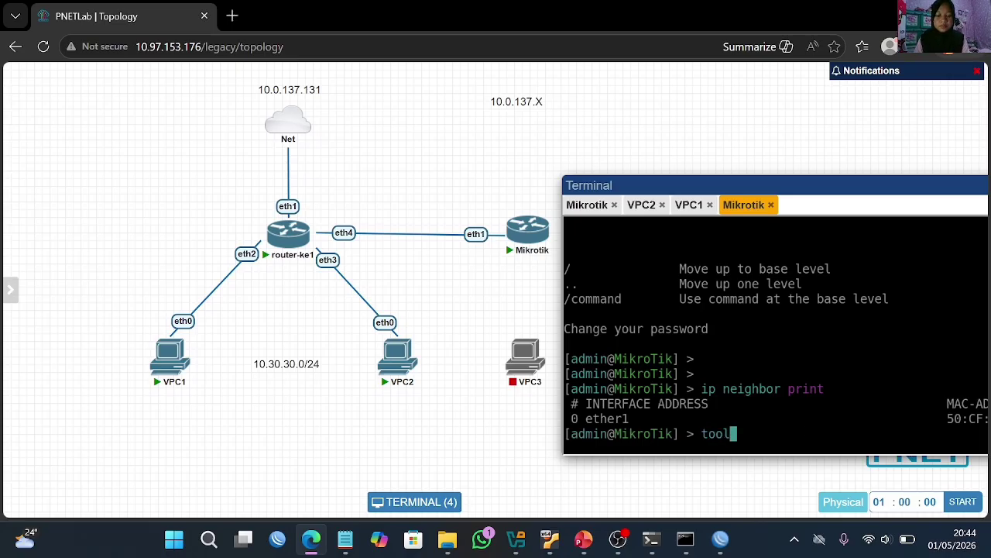
pyautogui.press('Return')
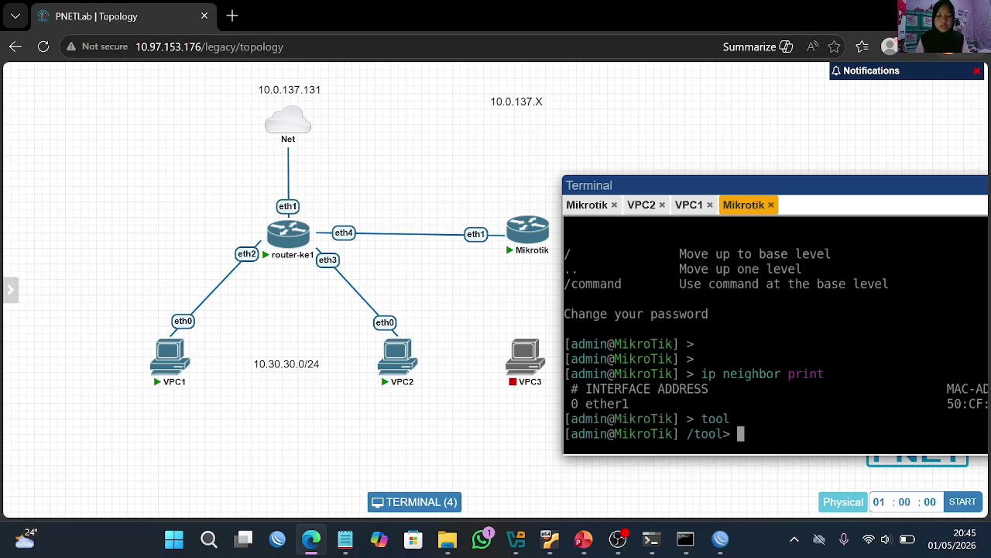
pyautogui.write('romon')
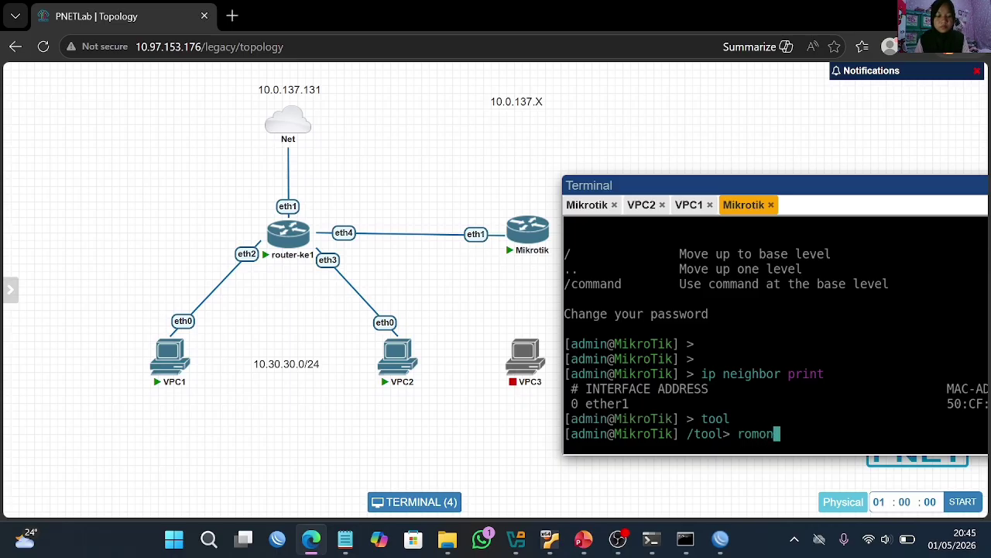
pyautogui.press('Return')
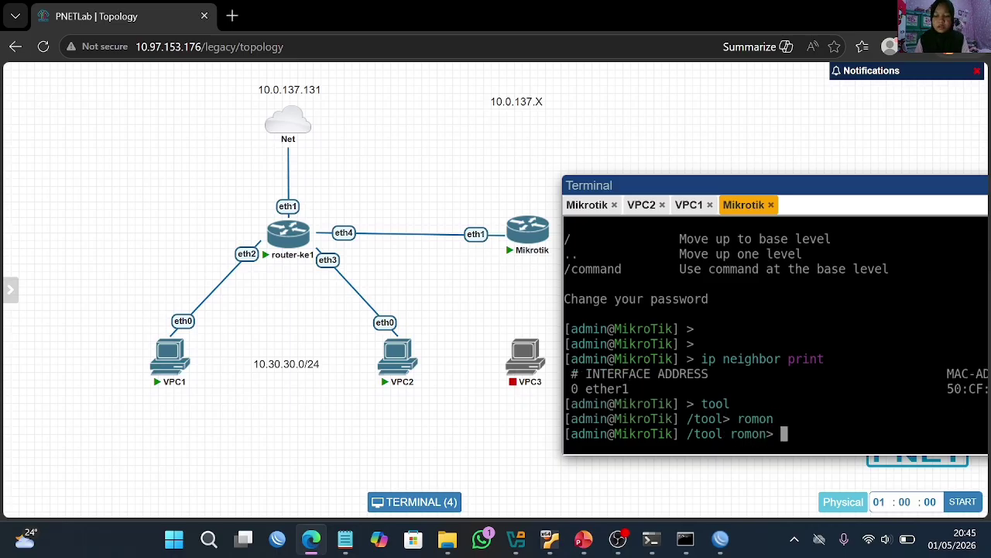
pyautogui.write('set enabled')
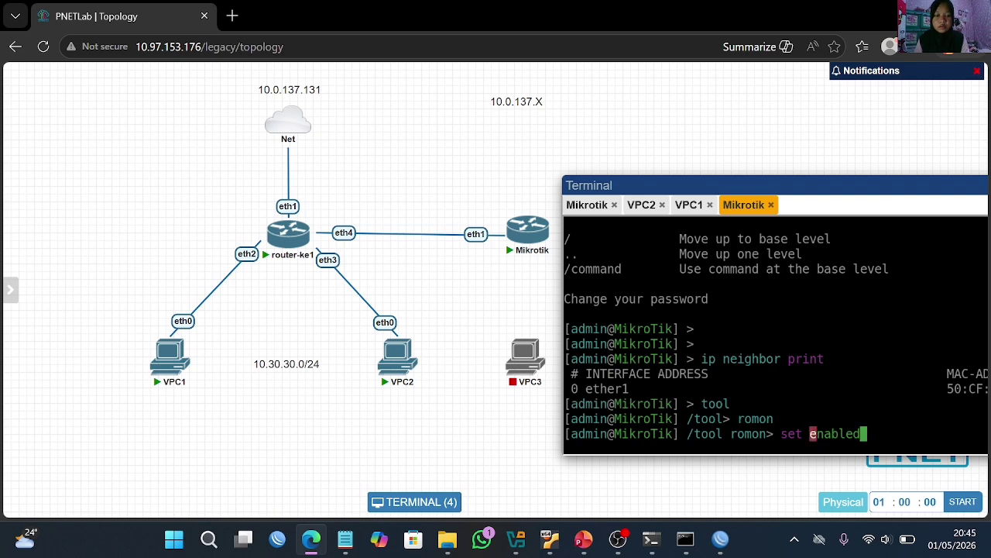
pyautogui.write('=yes')
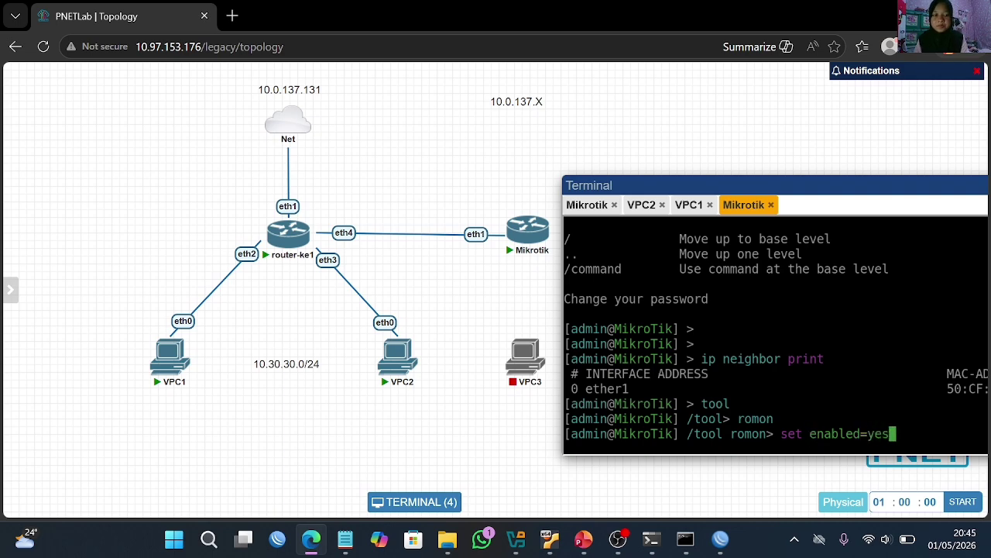
pyautogui.press('Return')
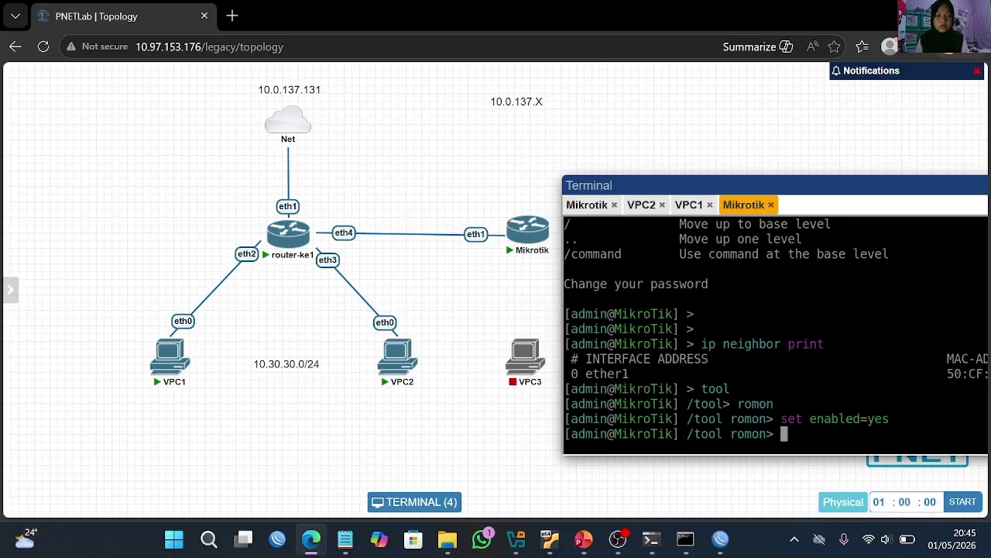
pyautogui.write('print')
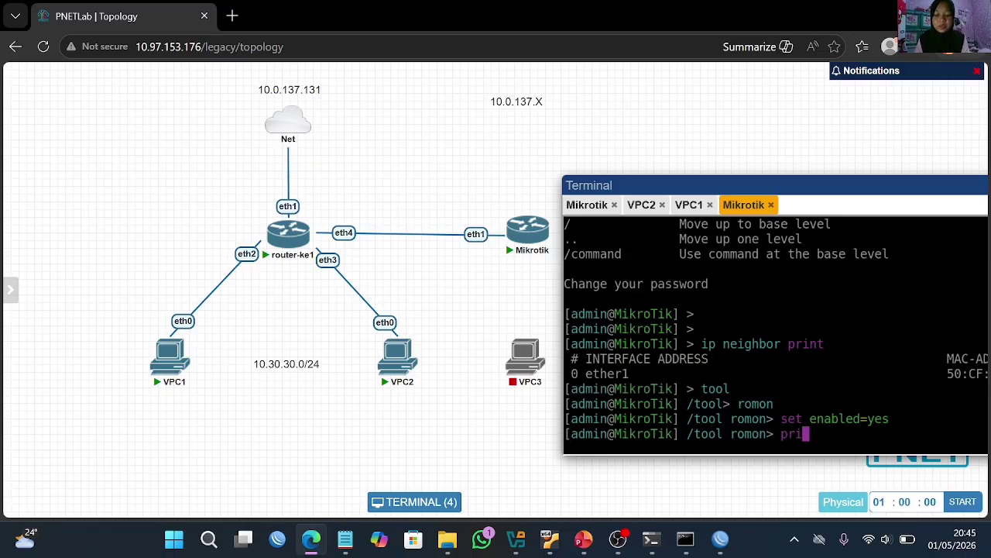
pyautogui.press('Return')
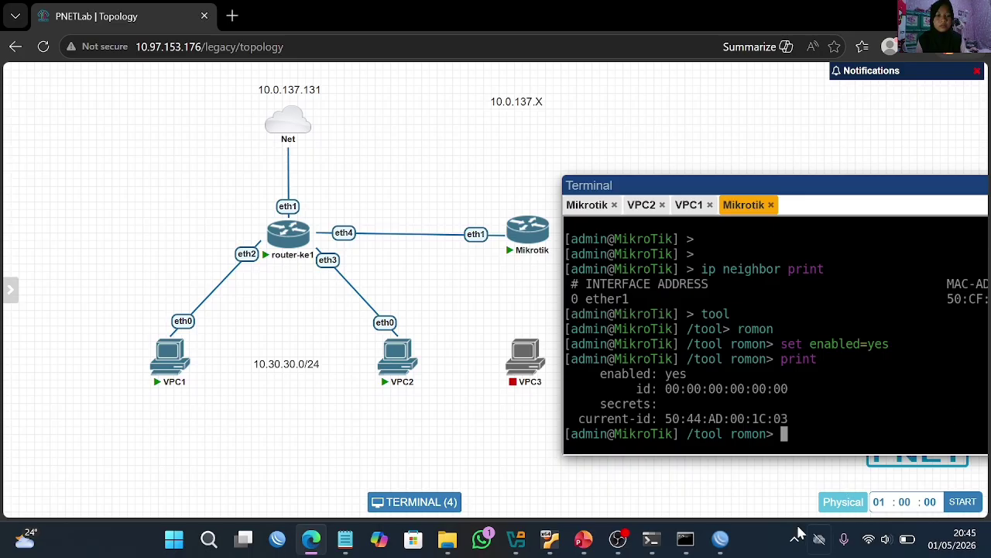
# Switch to WinBox, start a new WinBox session and try to connect to RoMON through 10.0.137.131 as admin
pyautogui.click(718, 549)
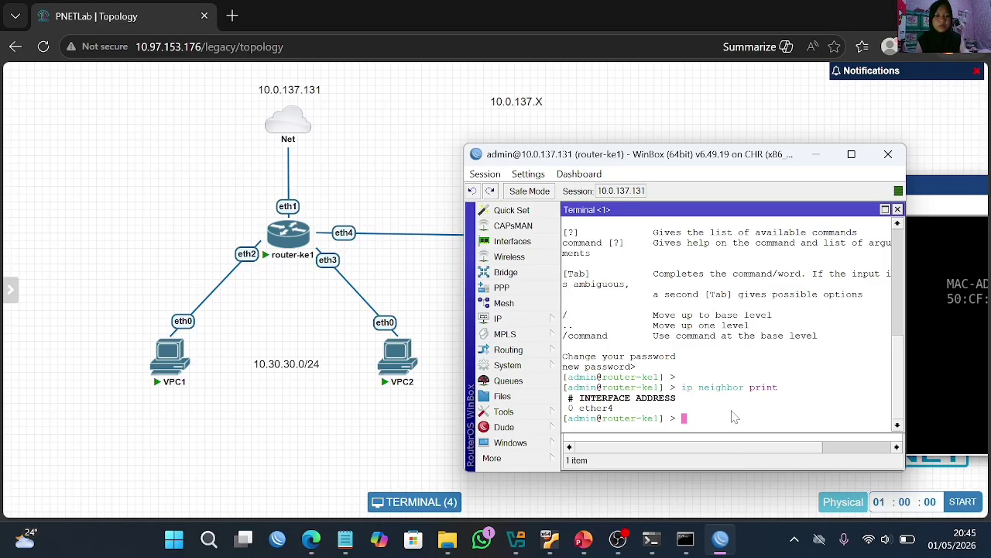
pyautogui.click(521, 463)
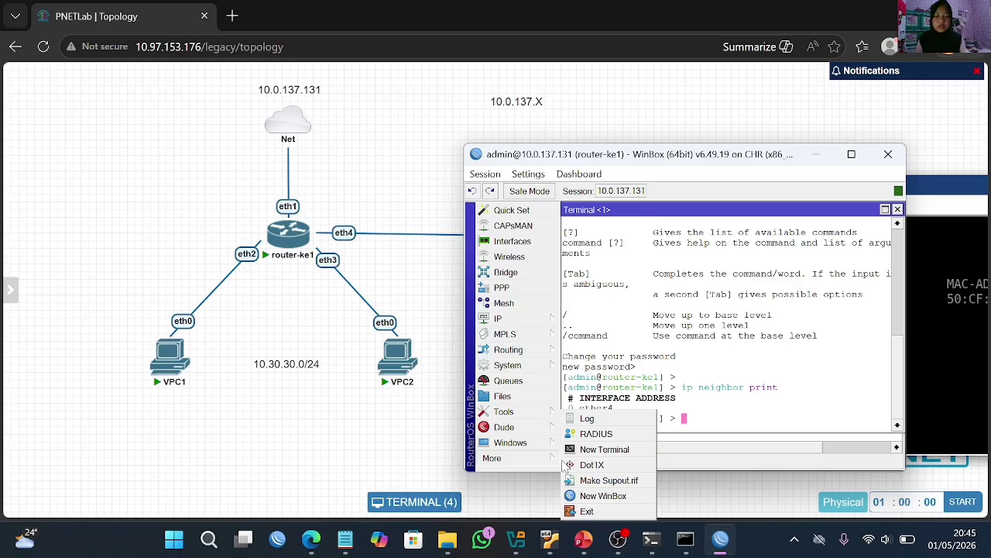
pyautogui.click(611, 497)
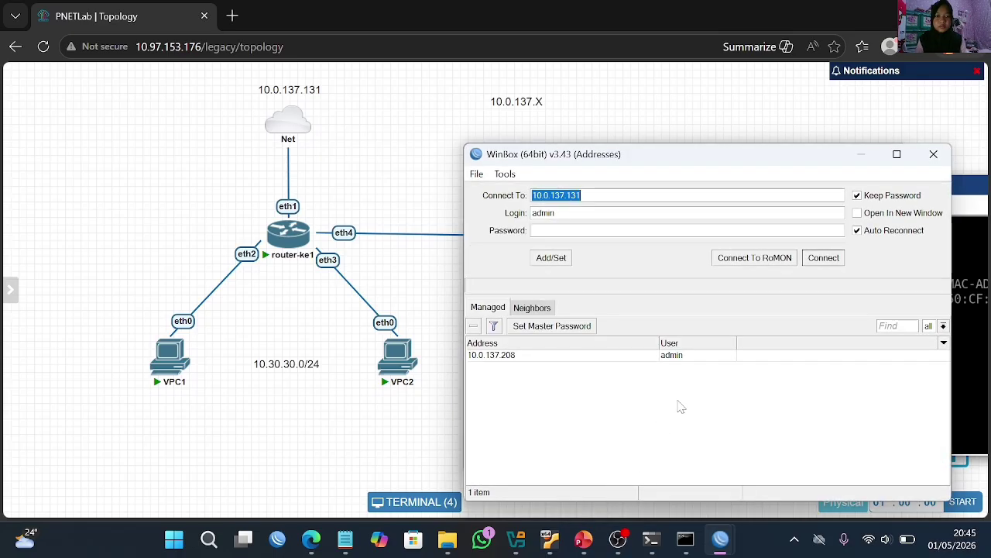
pyautogui.moveTo(689, 158)
pyautogui.mouseDown()
pyautogui.moveTo(719, 155)
pyautogui.moveTo(700, 145)
pyautogui.mouseUp()
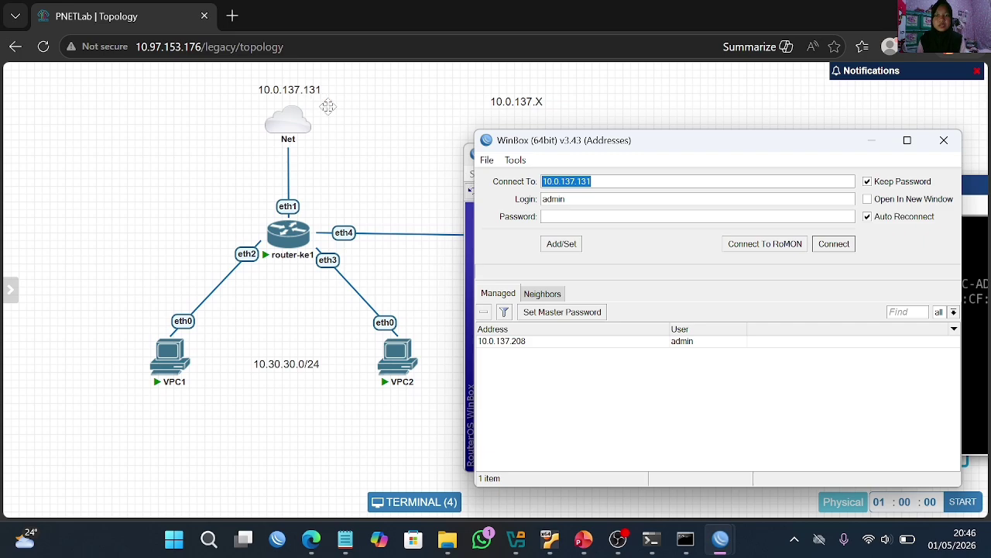
pyautogui.click(753, 244)
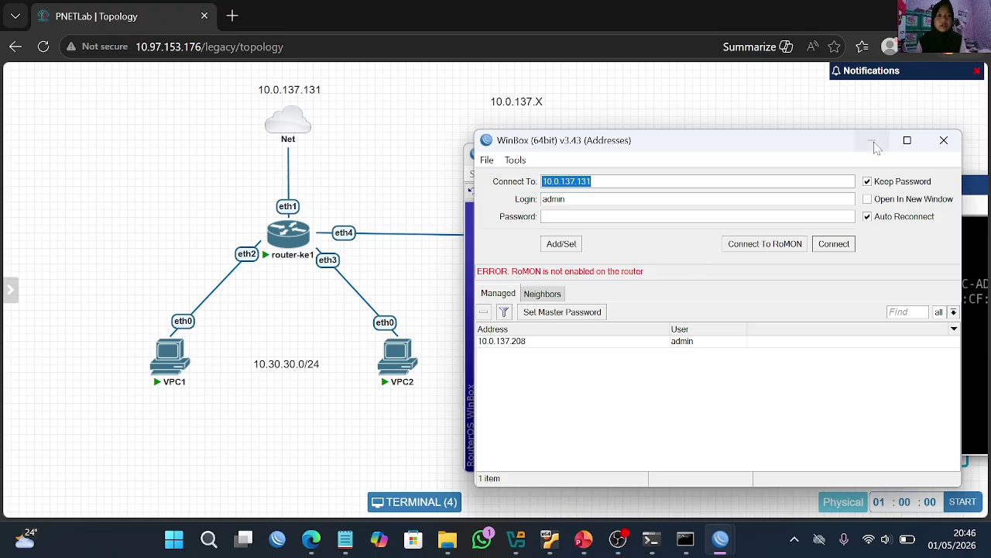
pyautogui.click(873, 144)
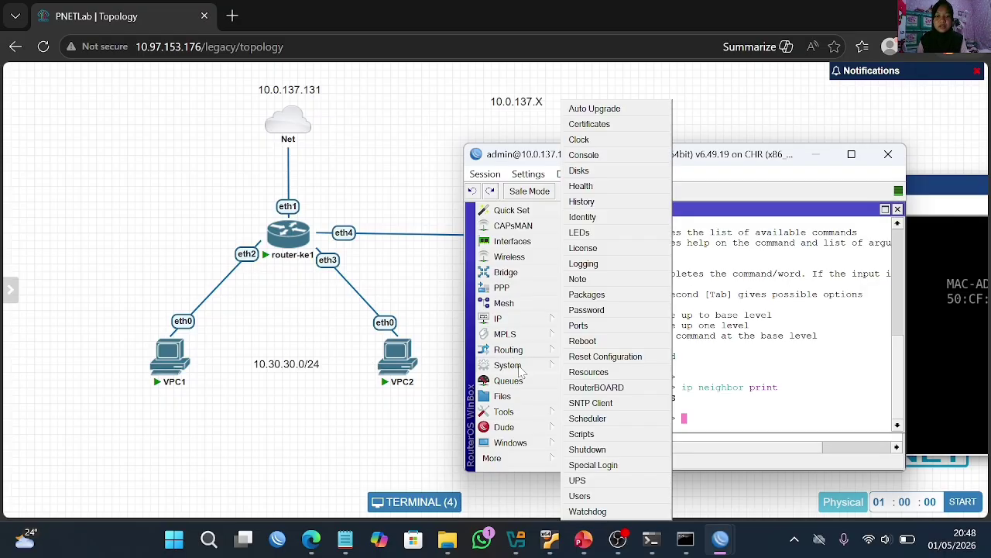
# Enable RoMON in router-ke1's RoMON settings and apply the change
pyautogui.moveTo(512, 415)
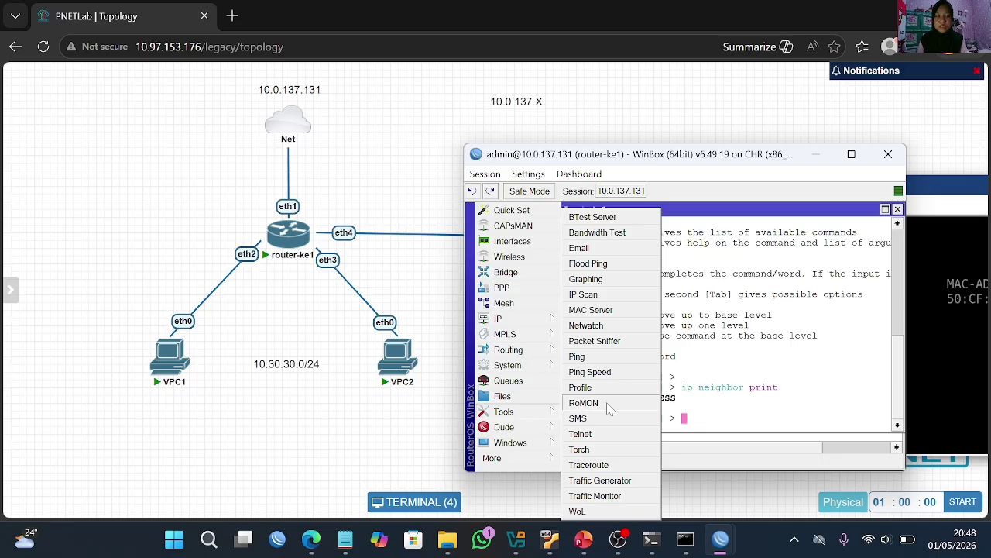
pyautogui.click(584, 403)
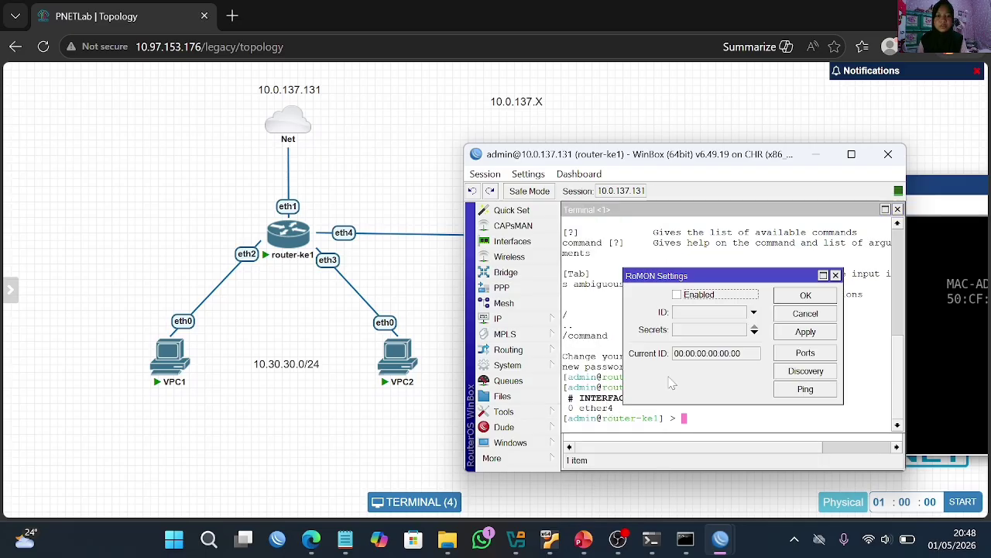
pyautogui.click(678, 295)
pyautogui.click(789, 332)
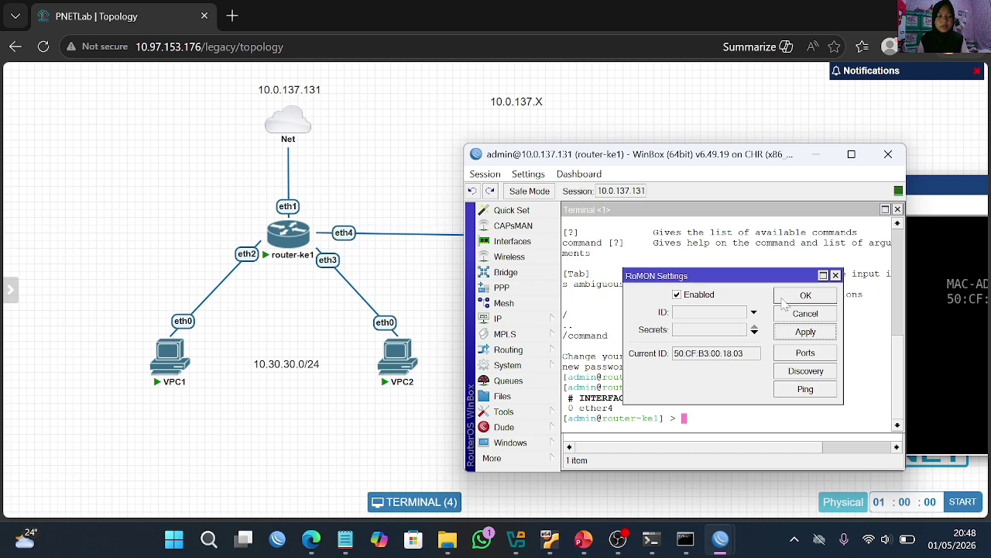
# Close router-ke1's RoMON settings and terminal, set its session aside, and connect the WinBox login window to RoMON through 10.0.137.131
pyautogui.click(784, 301)
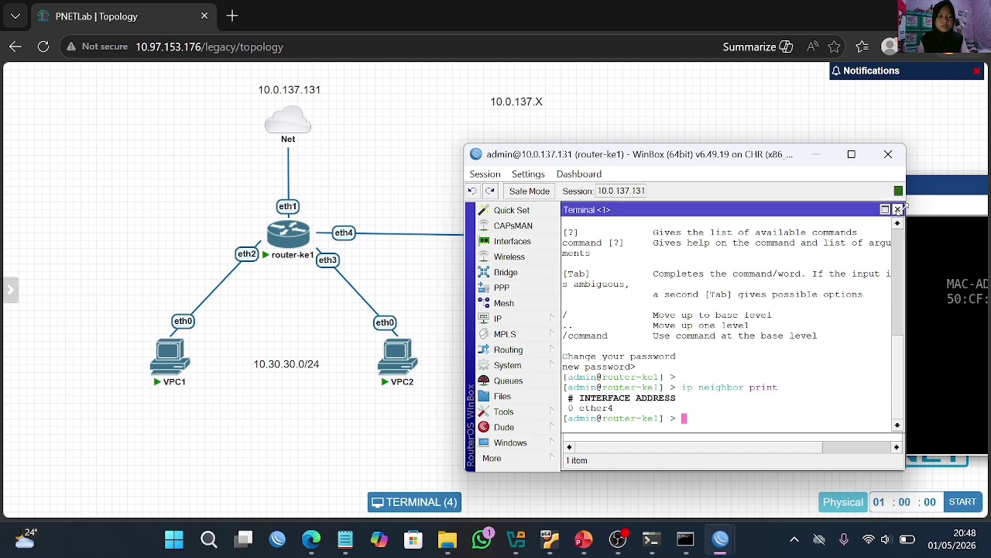
pyautogui.click(898, 209)
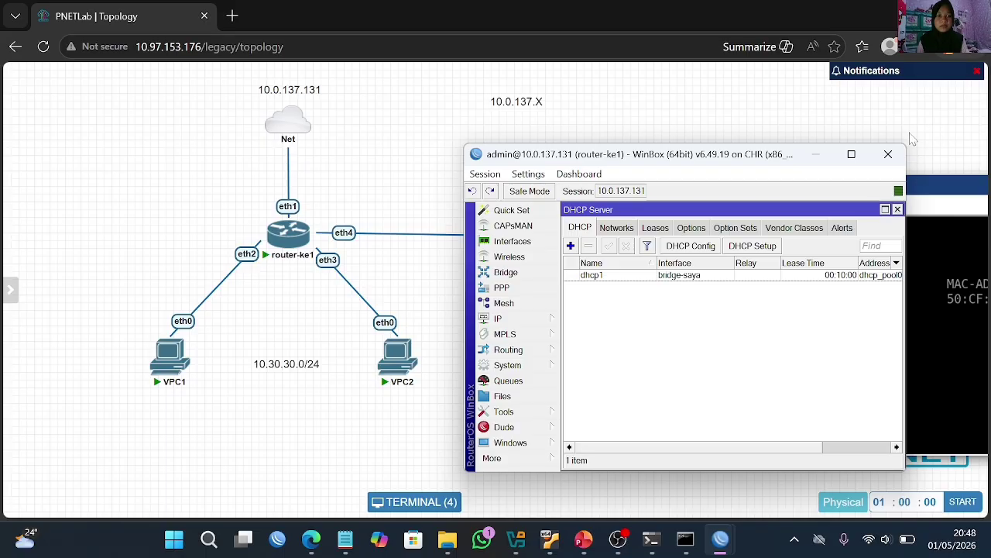
pyautogui.click(819, 157)
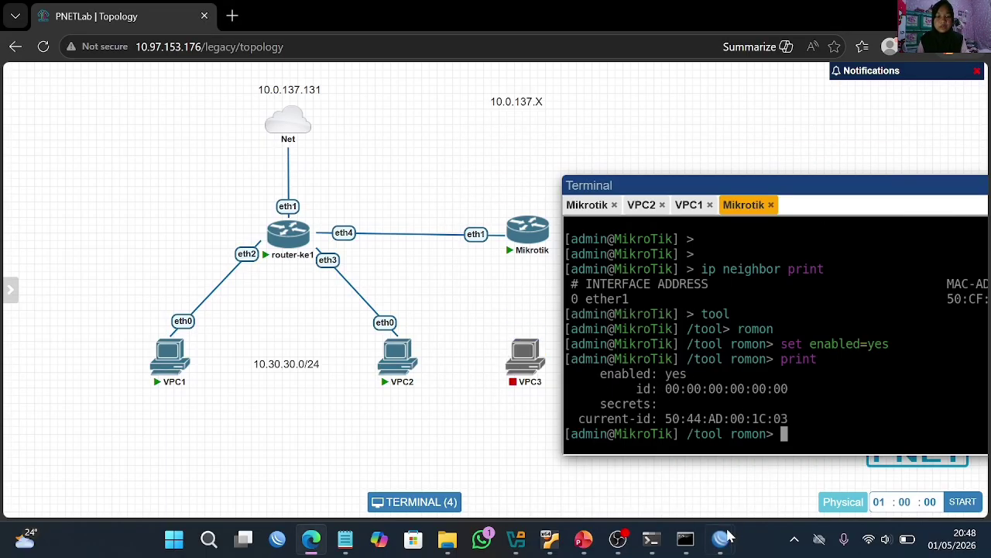
pyautogui.moveTo(721, 539)
pyautogui.click(796, 470)
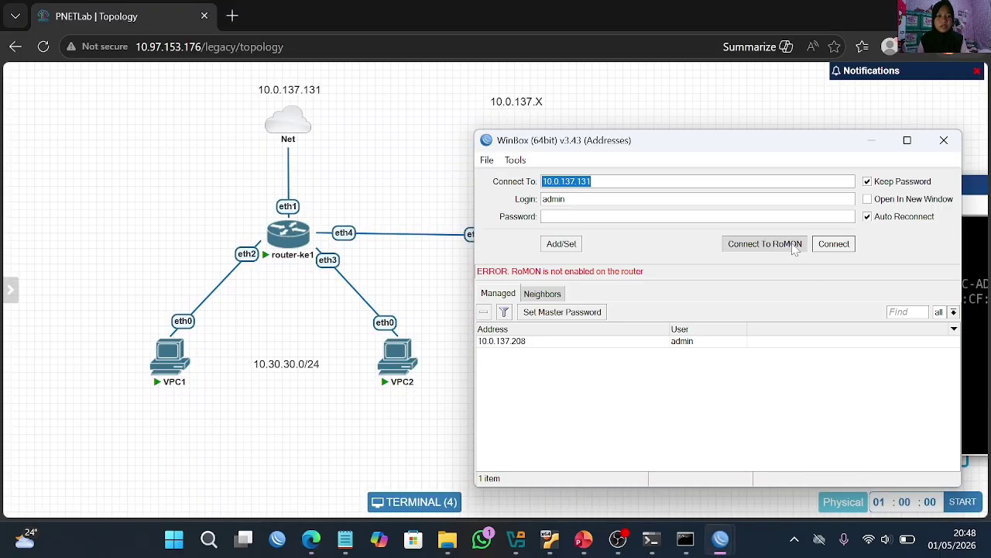
pyautogui.click(796, 246)
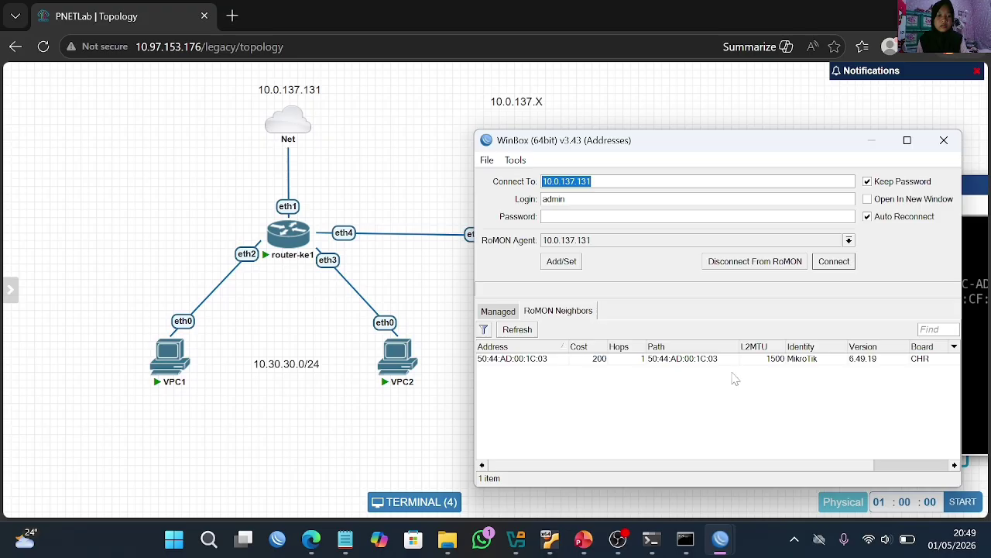
# Log in to RoMON neighbor 50:44:AD:00:1C:03 as admin and dismiss the password change request
pyautogui.click(806, 359)
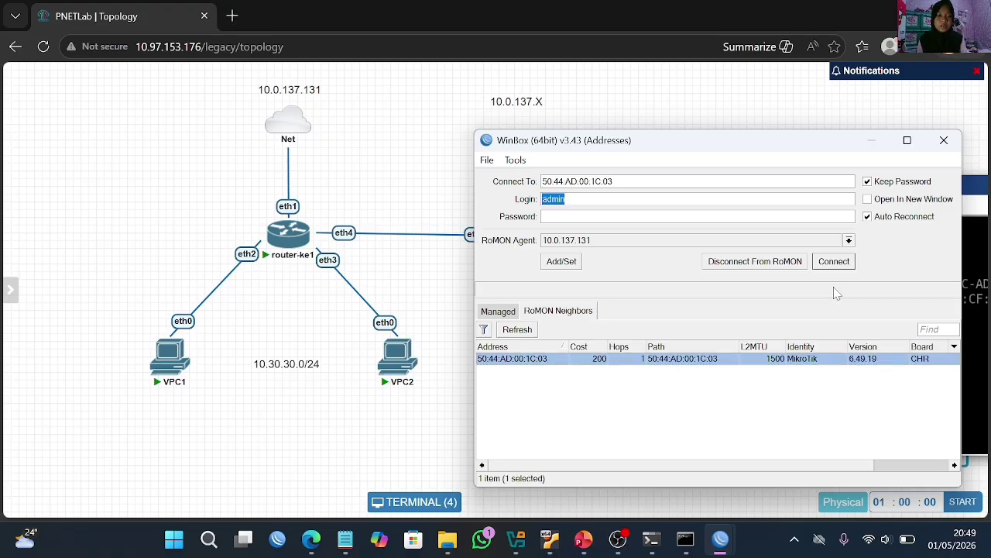
pyautogui.click(832, 262)
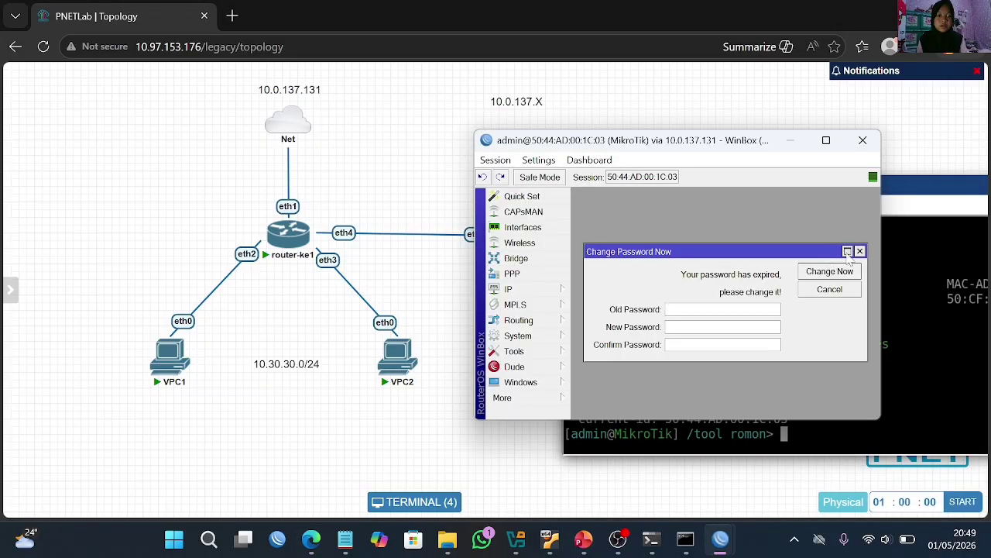
pyautogui.click(860, 250)
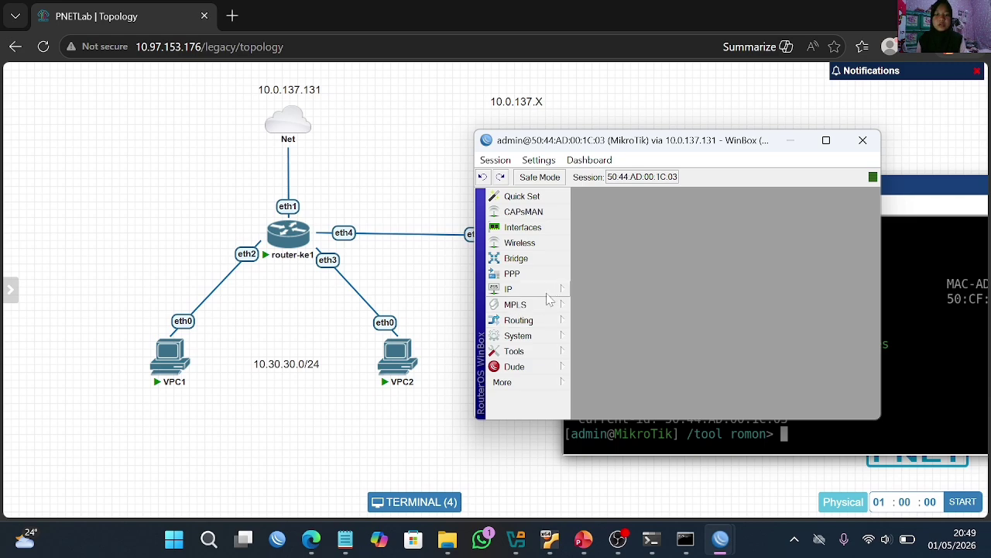
# Set the second router's system identity to router-ke2, then return to the PNETLab topology
pyautogui.click(540, 336)
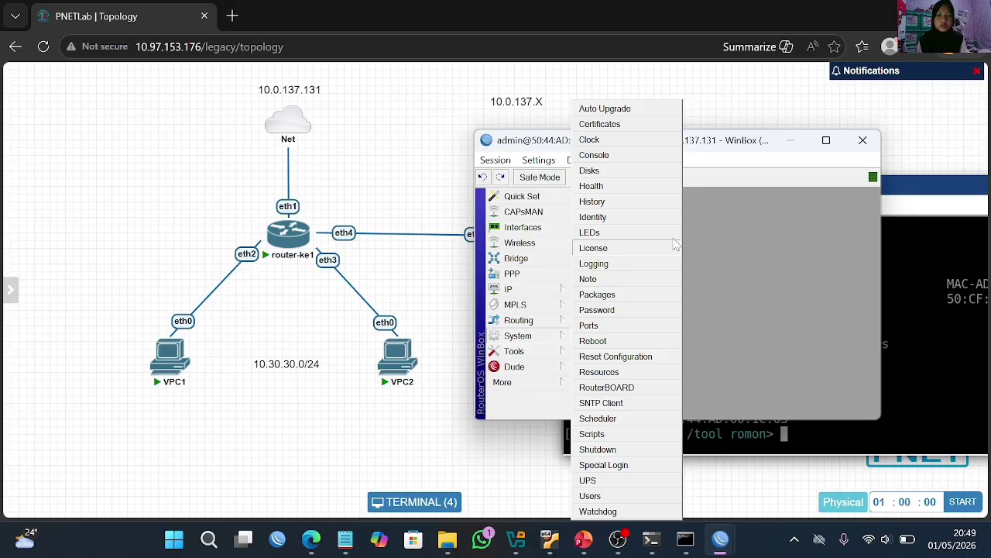
pyautogui.click(637, 218)
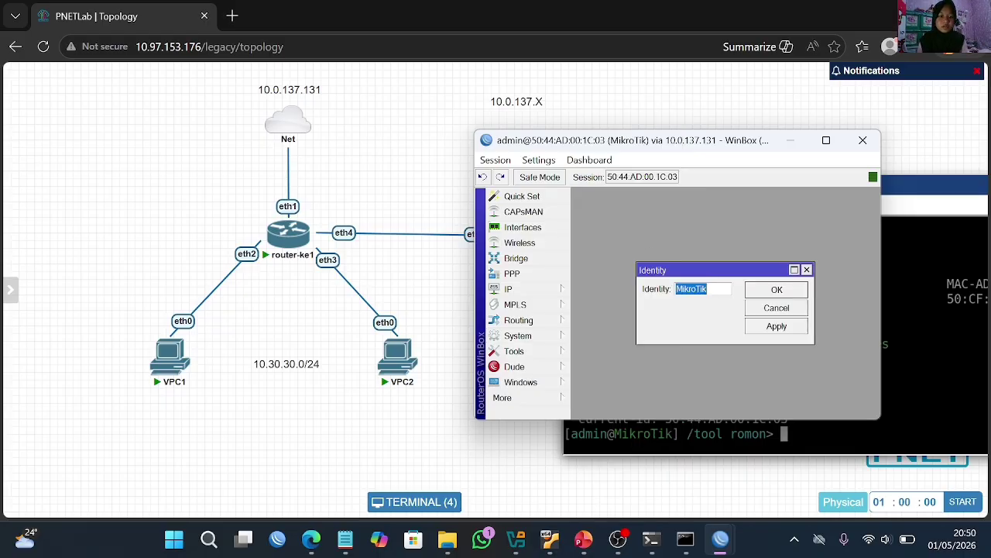
pyautogui.press('BackSpace')
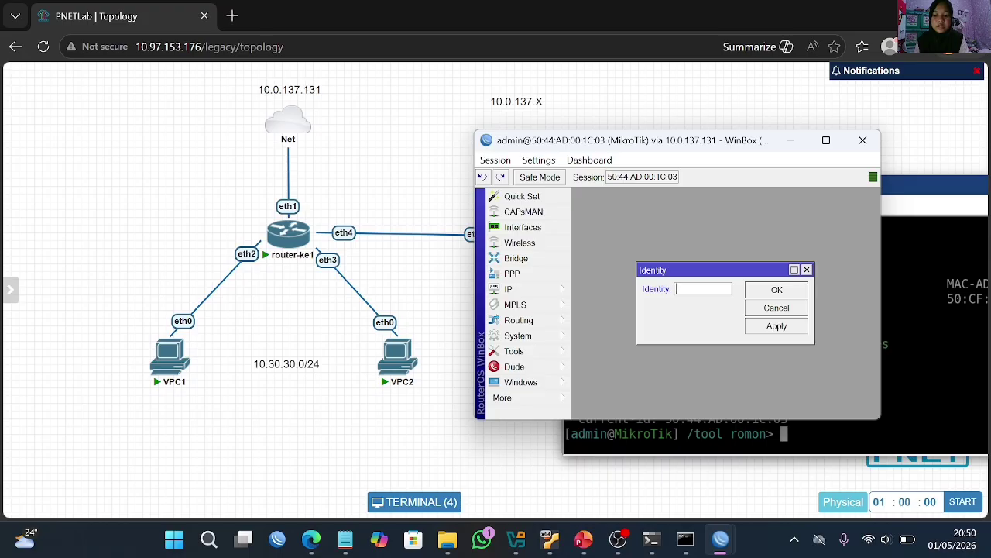
pyautogui.write('router-ke2')
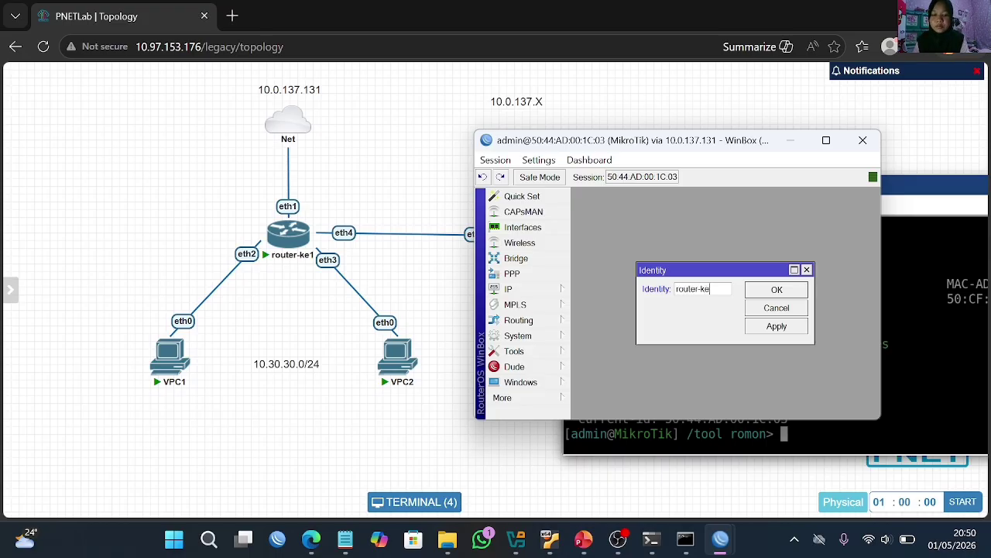
pyautogui.click(791, 331)
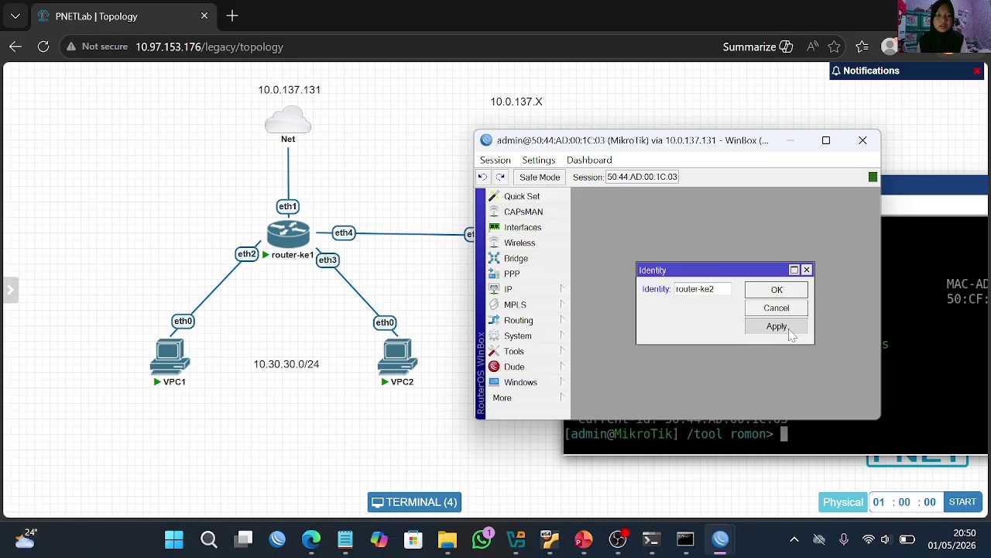
pyautogui.click(790, 294)
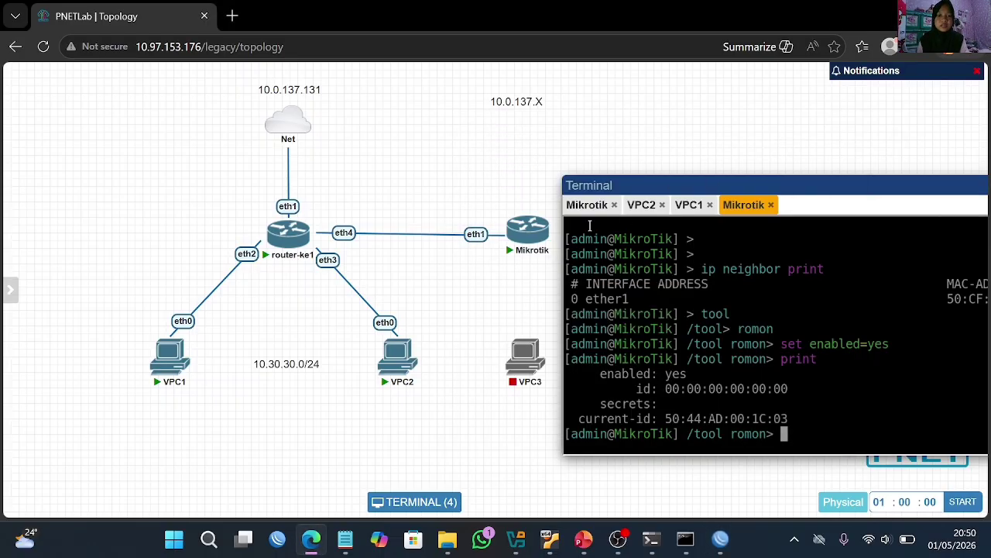
# Rename the Mikrotik node in the topology to router-ke2 and save the node settings
pyautogui.click(533, 218)
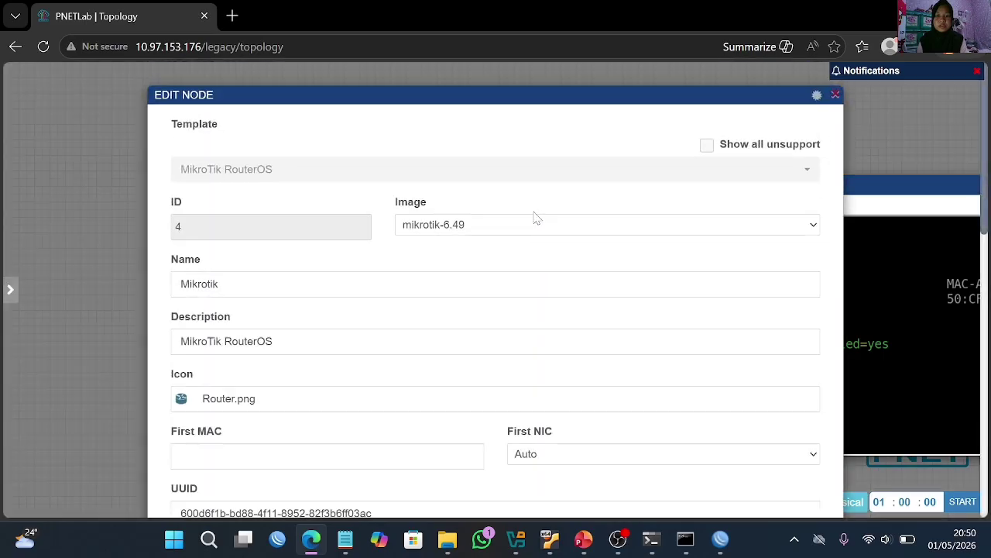
pyautogui.click(218, 284)
pyautogui.press('BackSpace')
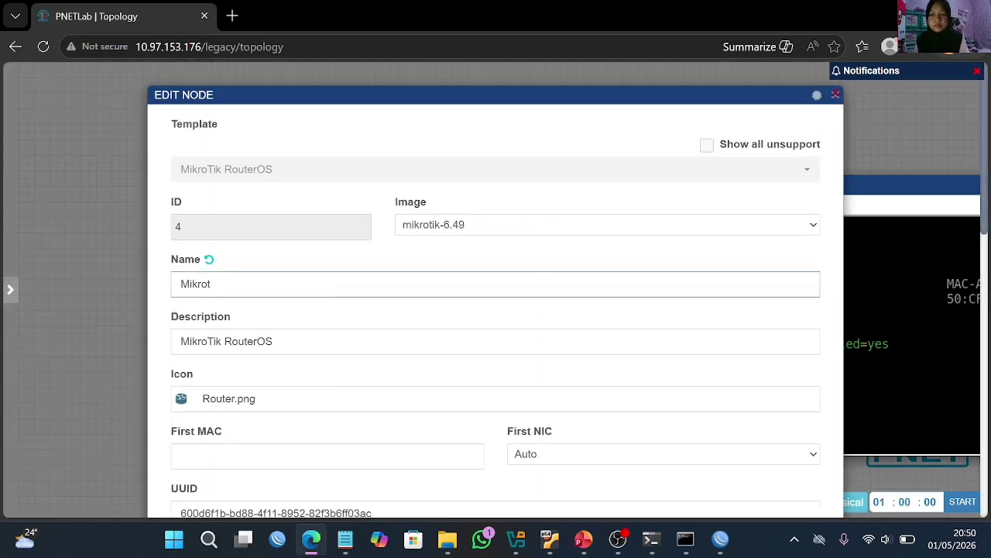
pyautogui.press('BackSpace')
pyautogui.press('BackSpace')
pyautogui.press('BackSpace')
pyautogui.press('BackSpace')
pyautogui.press('BackSpace')
pyautogui.press('BackSpace')
pyautogui.write('router-ke2')
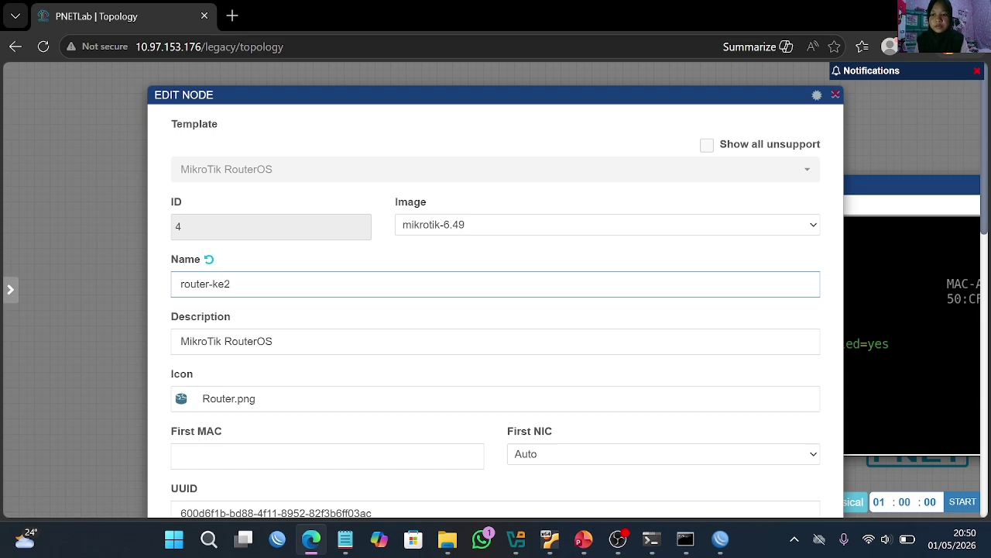
pyautogui.scroll(-10, 495, 310)
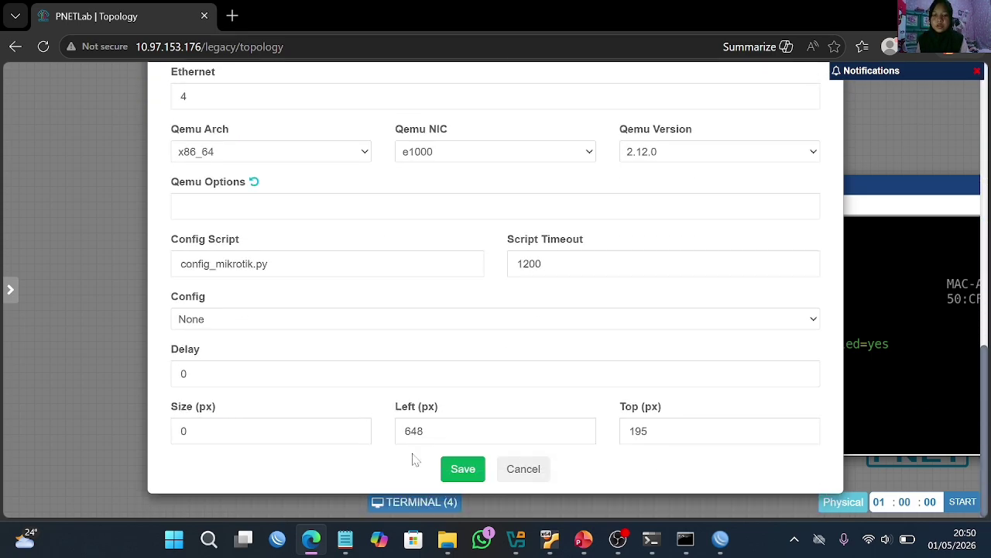
pyautogui.click(465, 469)
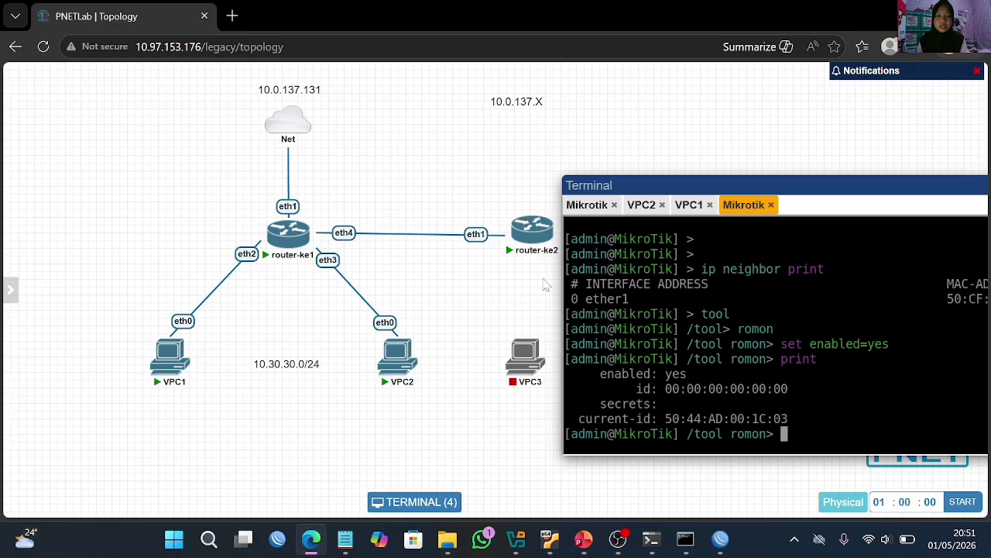
# Connect router-ke2's eth2 to VPC3's eth0 and start the VPC3 node
pyautogui.moveTo(546, 231)
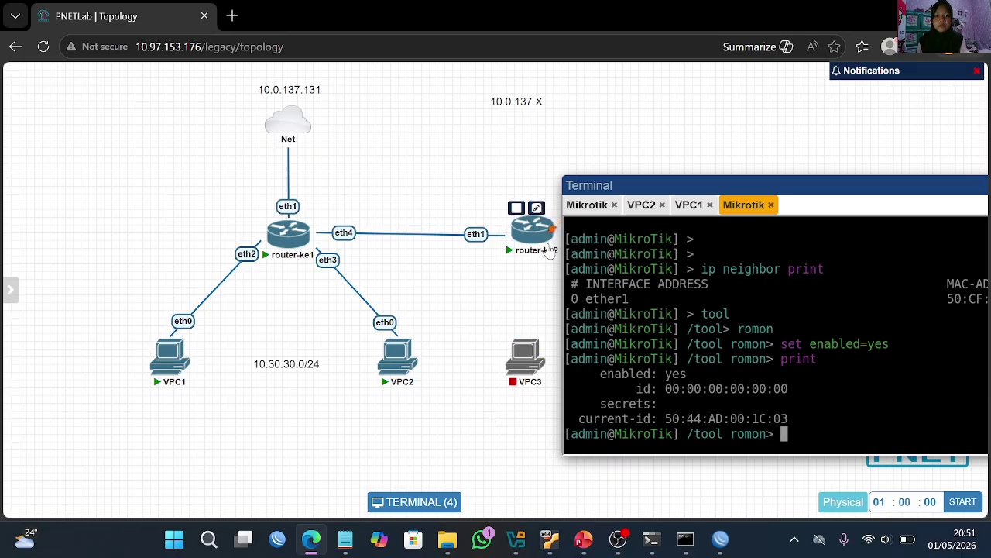
pyautogui.moveTo(552, 229); pyautogui.dragTo(527, 360)
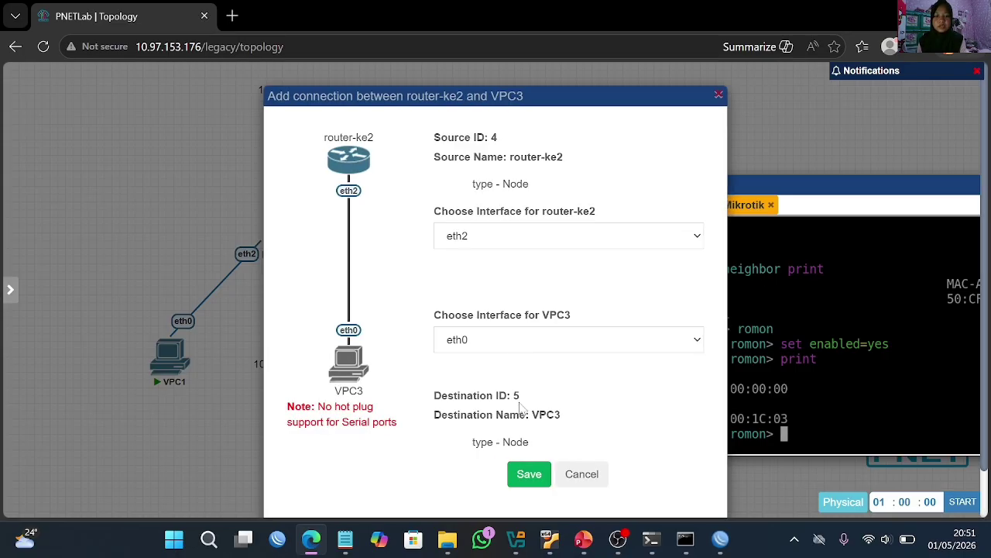
pyautogui.click(528, 476)
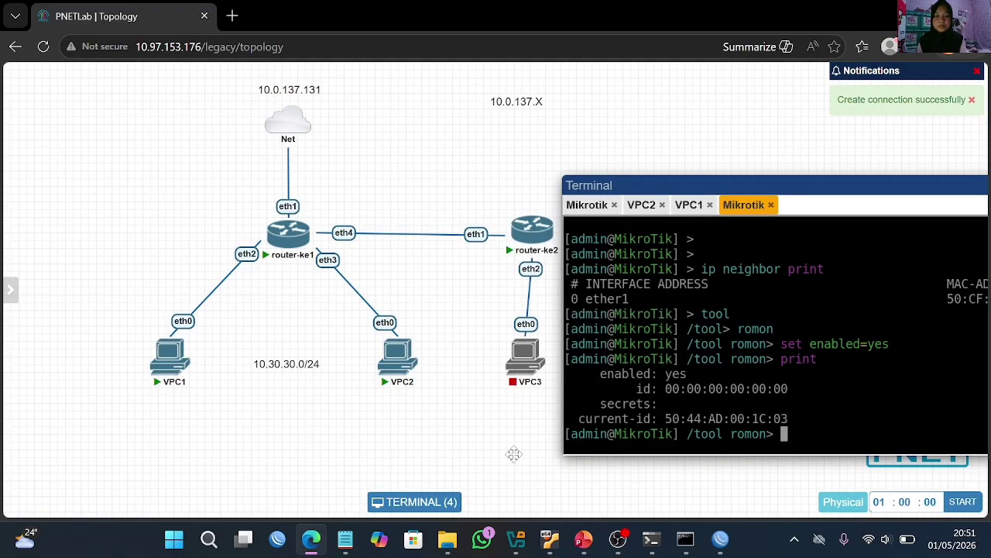
pyautogui.moveTo(515, 333)
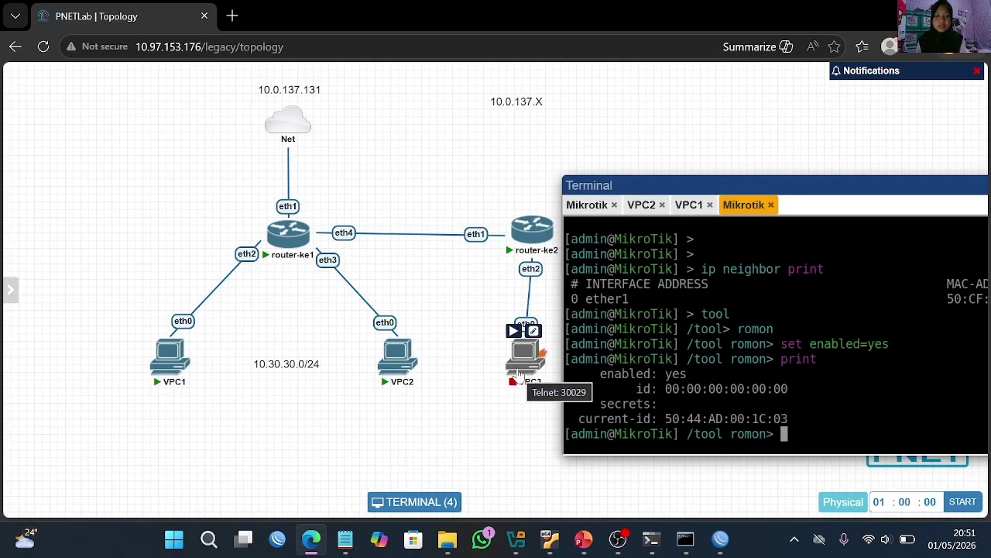
pyautogui.click(513, 334)
# Rearrange the topology: raise router-ke2 above VPC3, put the 10.30.30.0/24 label below VPC2, and shift the 10.0.137.X label closer to Net
pyautogui.moveTo(527, 241)
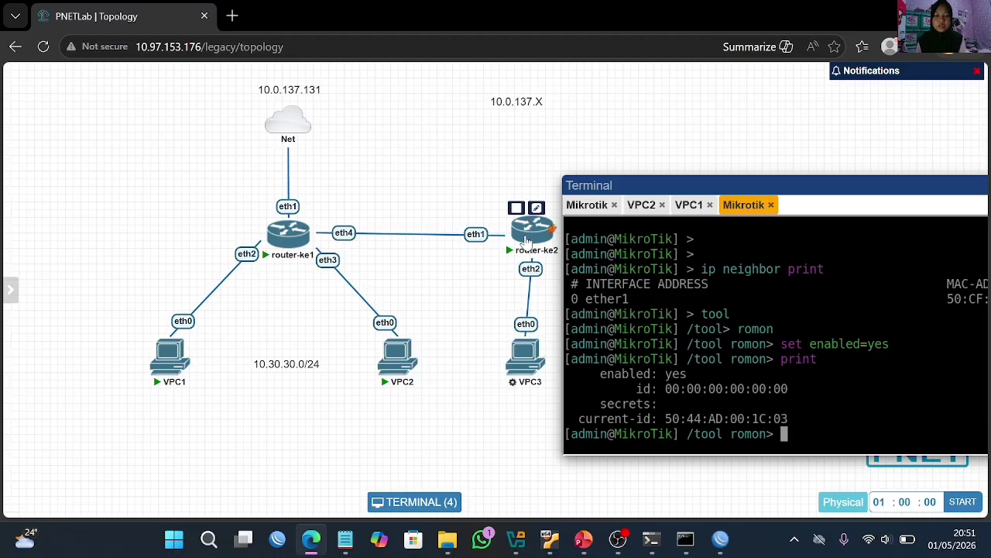
pyautogui.moveTo(527, 241); pyautogui.dragTo(518, 194)
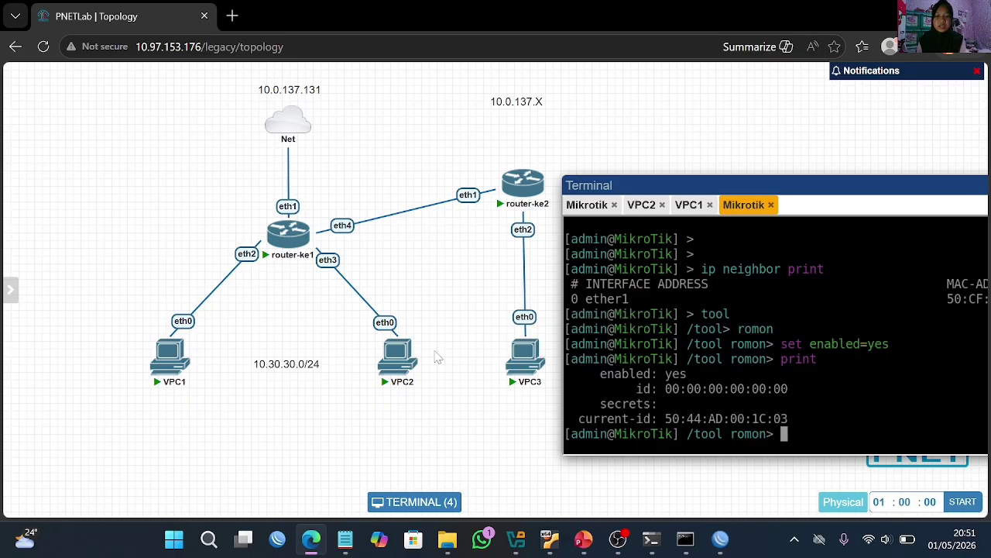
pyautogui.moveTo(295, 362); pyautogui.dragTo(439, 413)
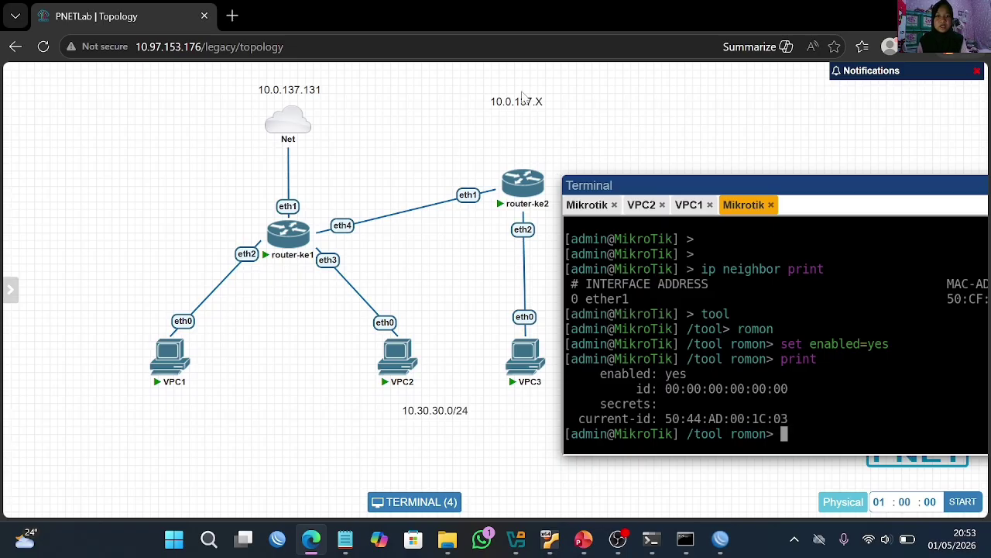
pyautogui.moveTo(518, 102); pyautogui.dragTo(431, 125)
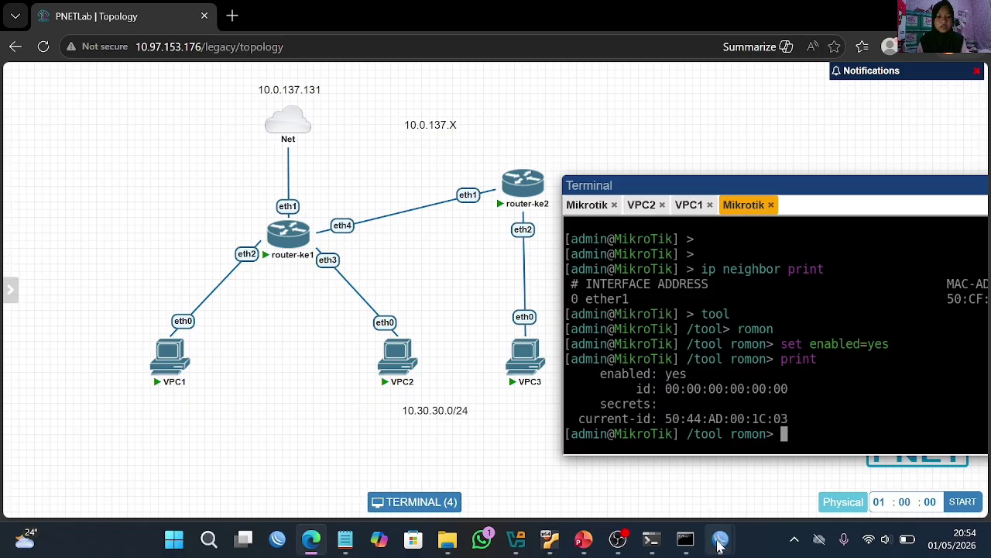
# Switch to router-ke1's WinBox session and add ether4 as a port of bridge-saya
pyautogui.moveTo(720, 546)
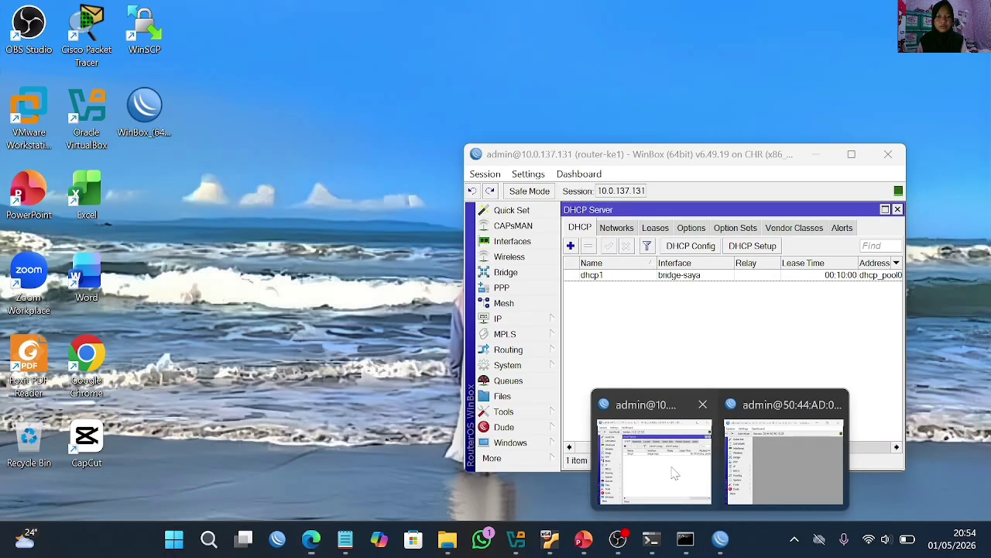
pyautogui.click(673, 473)
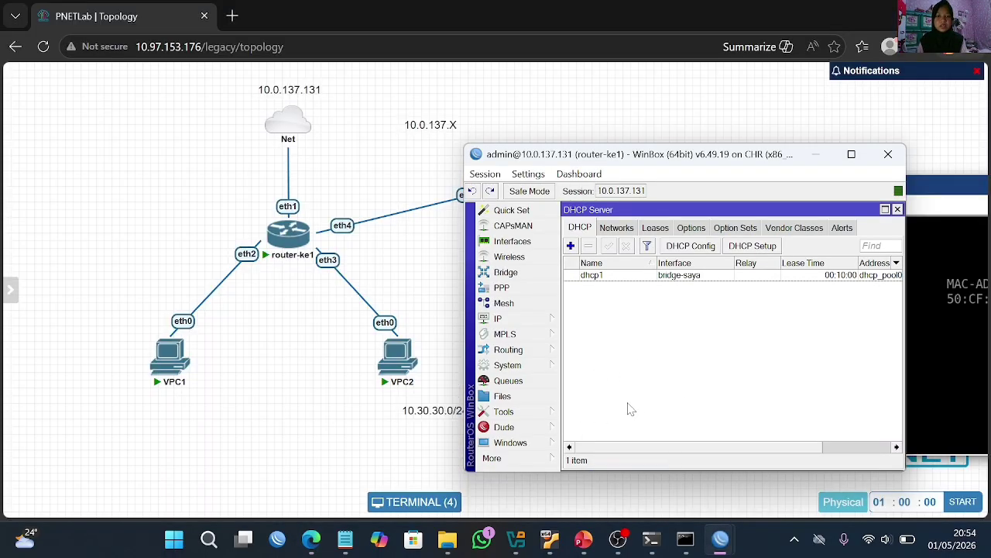
pyautogui.click(511, 273)
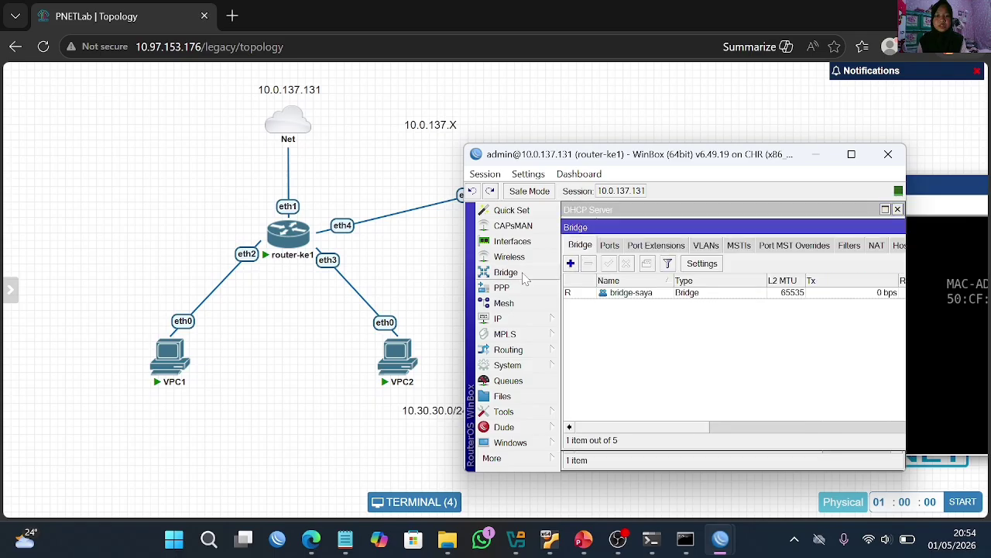
pyautogui.click(609, 245)
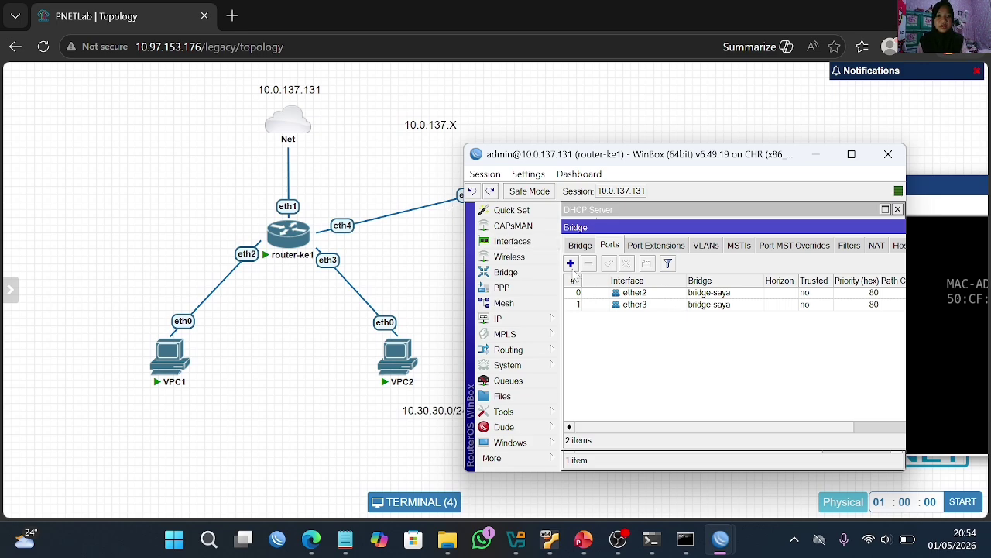
pyautogui.click(571, 264)
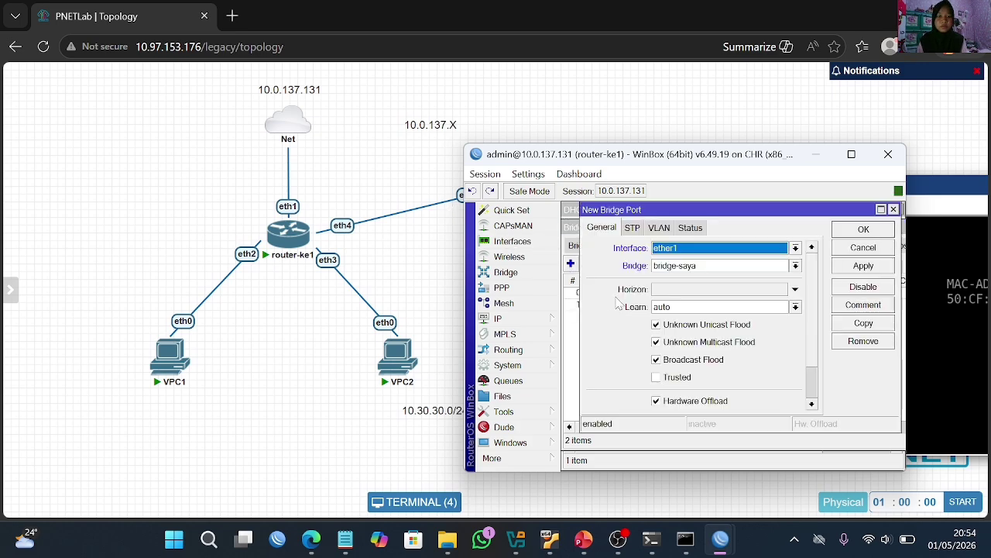
pyautogui.click(796, 248)
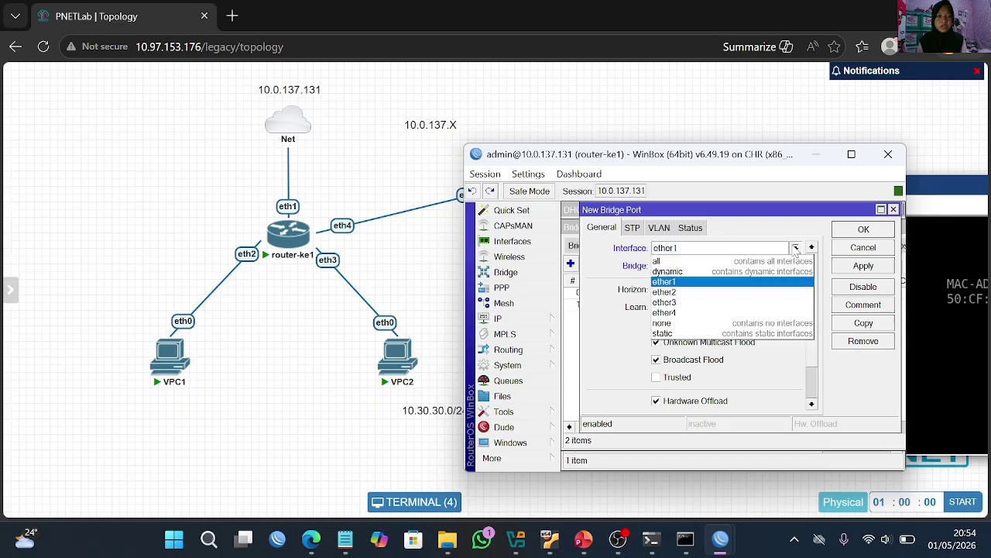
pyautogui.click(771, 312)
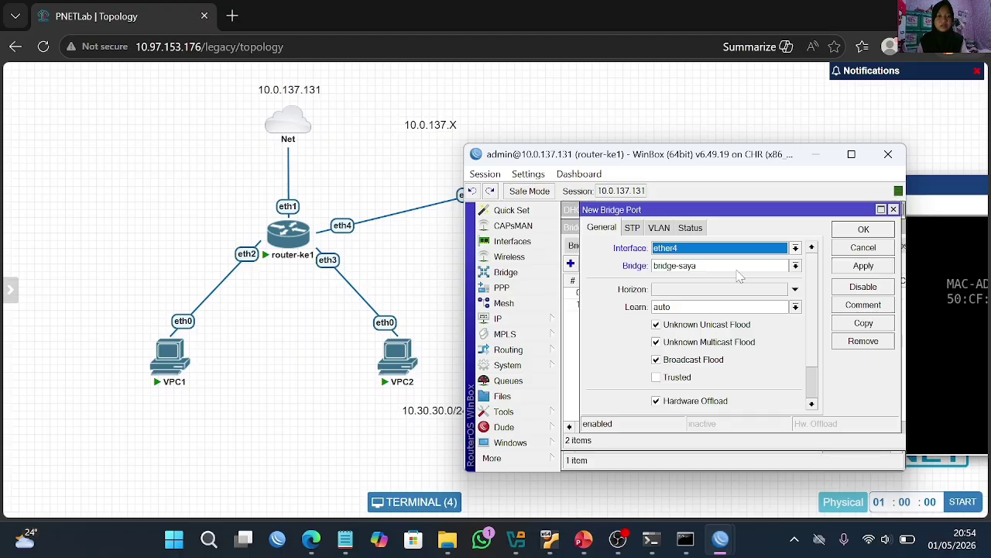
pyautogui.click(844, 267)
pyautogui.click(843, 230)
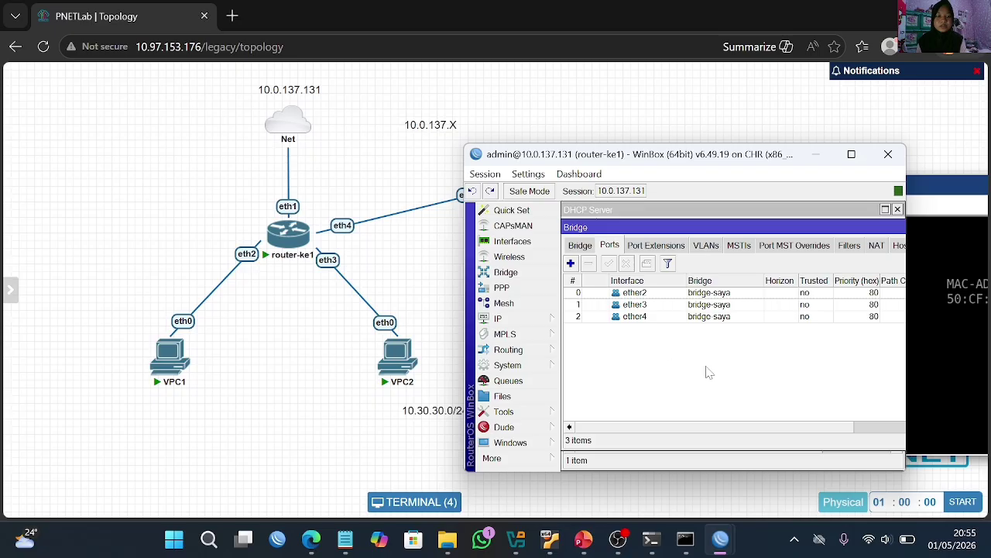
# Switch to router-ke2's WinBox session and create a new bridge interface named bridge-saya
pyautogui.moveTo(719, 542)
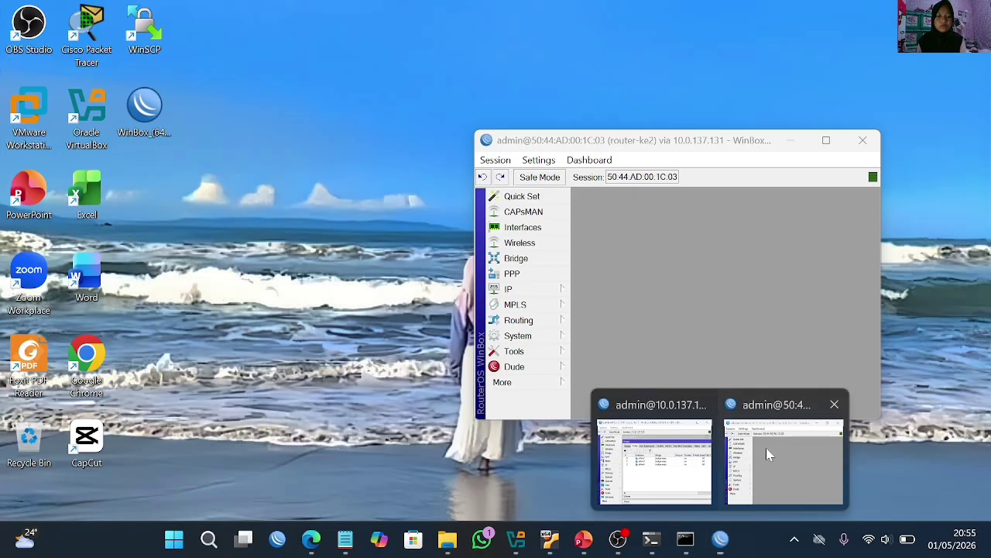
pyautogui.click(766, 447)
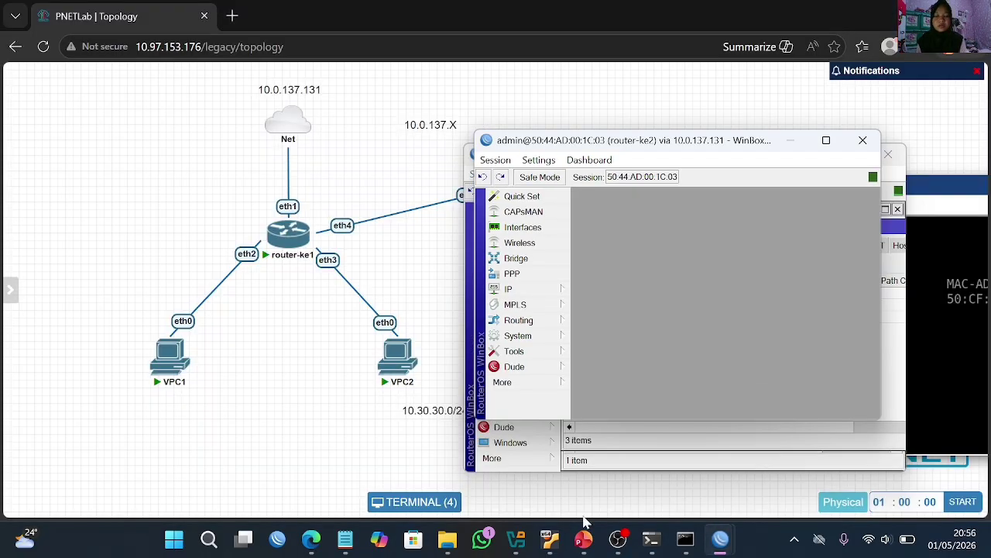
pyautogui.click(517, 258)
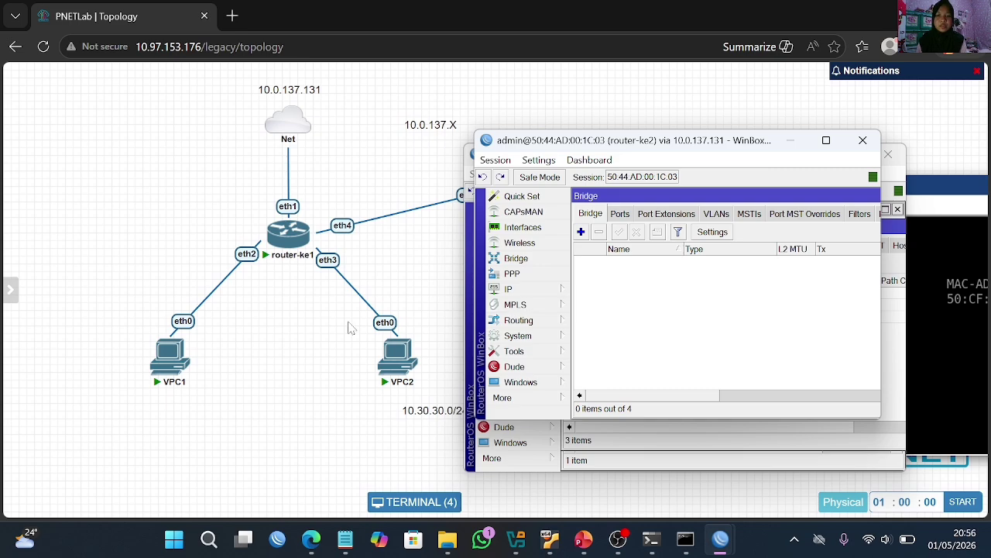
pyautogui.click(581, 233)
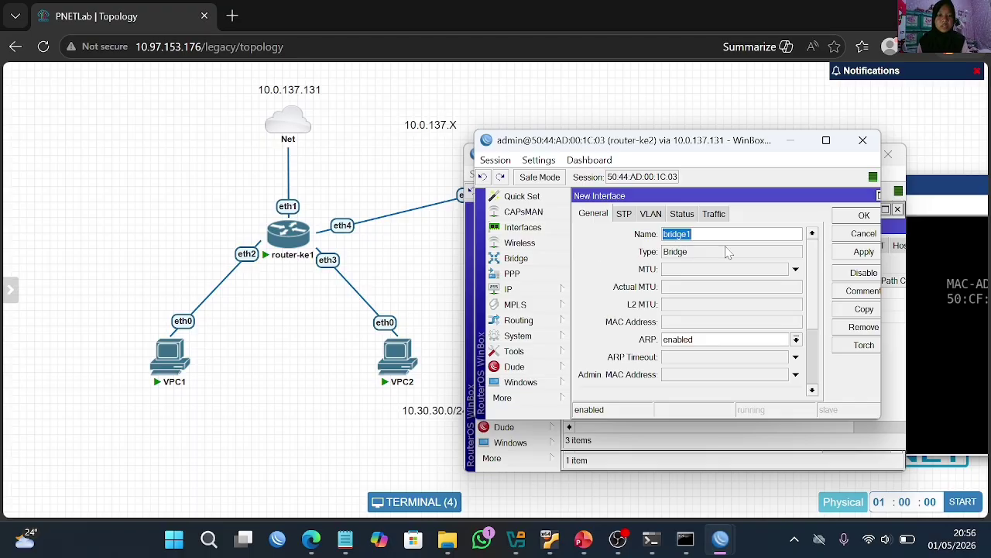
pyautogui.press('Right')
pyautogui.press('BackSpace')
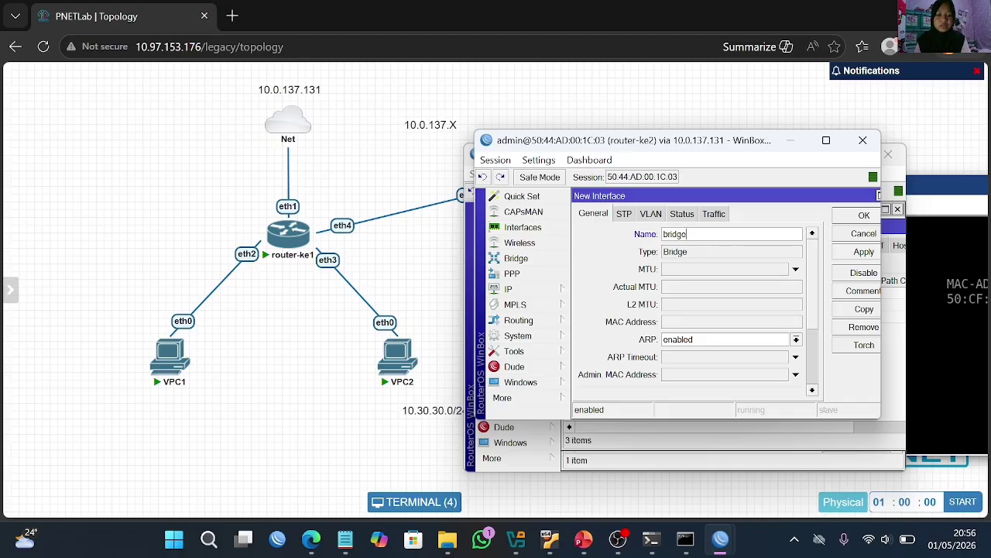
pyautogui.write('saya')
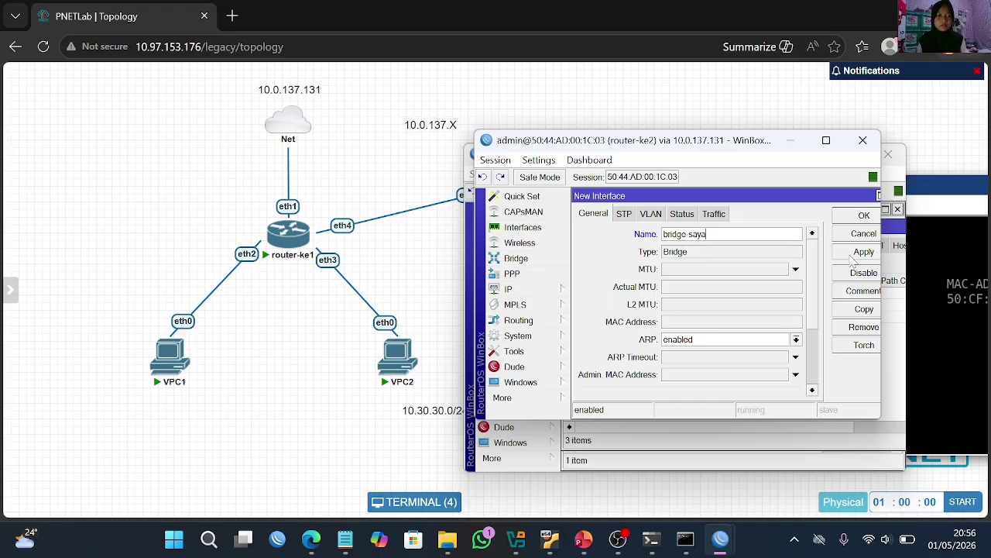
pyautogui.moveTo(764, 195); pyautogui.dragTo(694, 207)
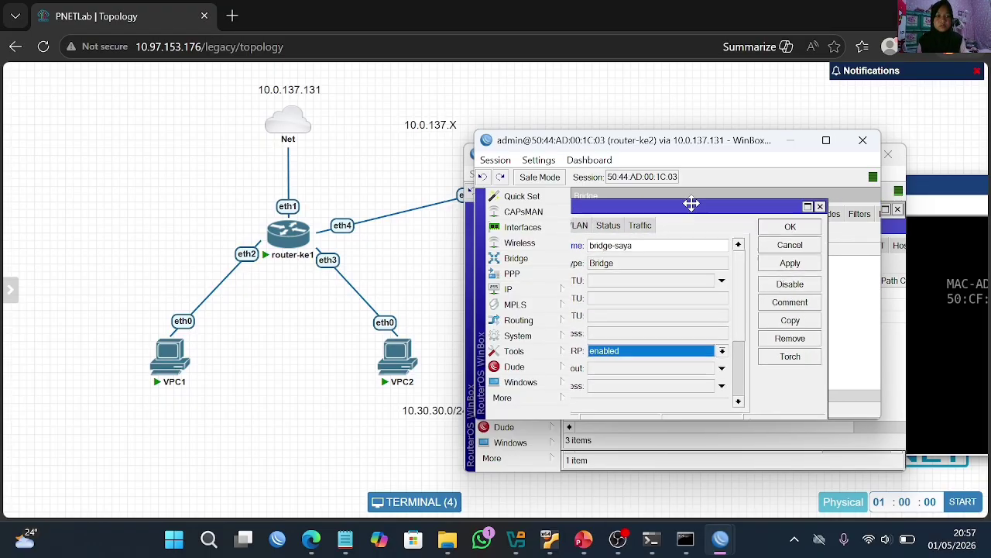
pyautogui.click(802, 267)
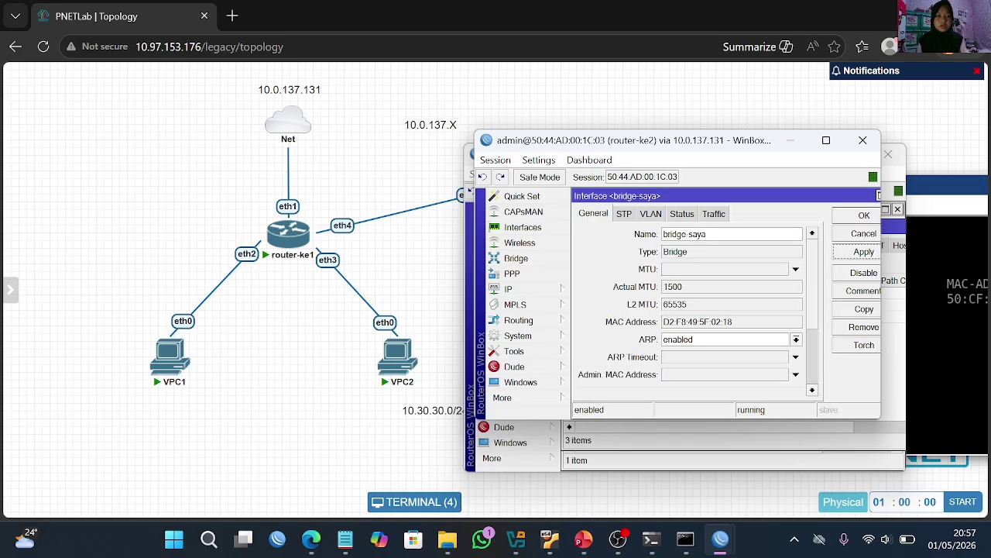
pyautogui.click(860, 216)
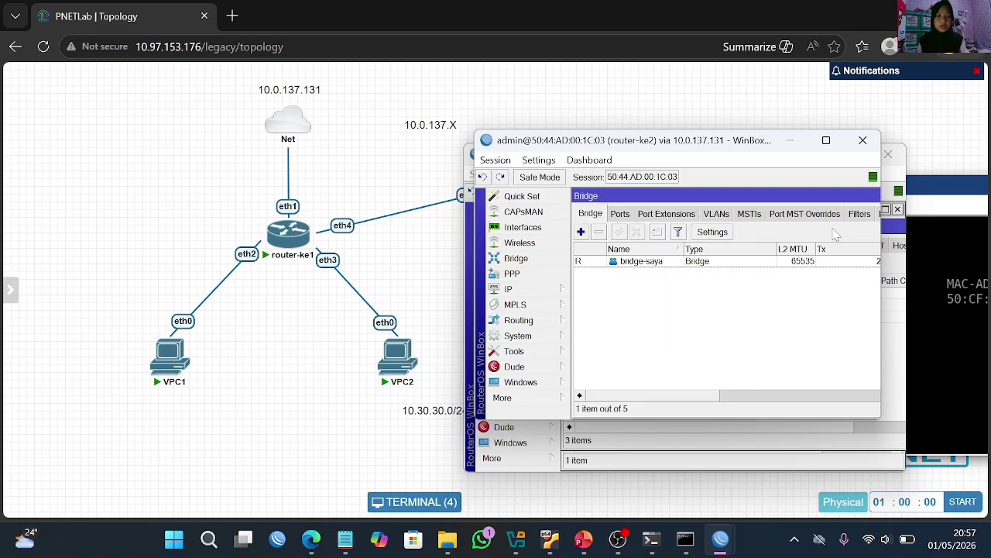
# Add ether1 as a port of bridge-saya on router-ke2
pyautogui.moveTo(708, 155); pyautogui.dragTo(761, 160)
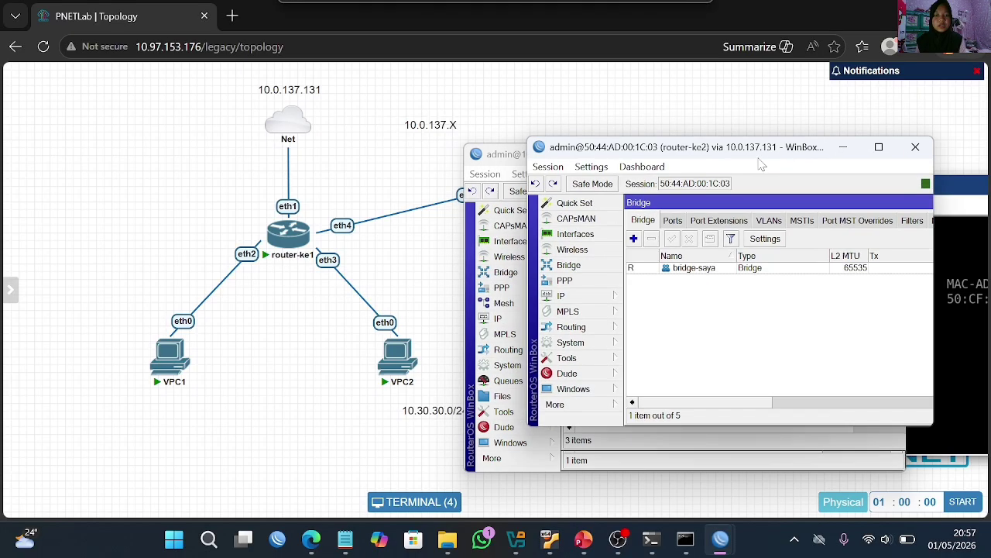
pyautogui.moveTo(503, 155); pyautogui.dragTo(627, 138)
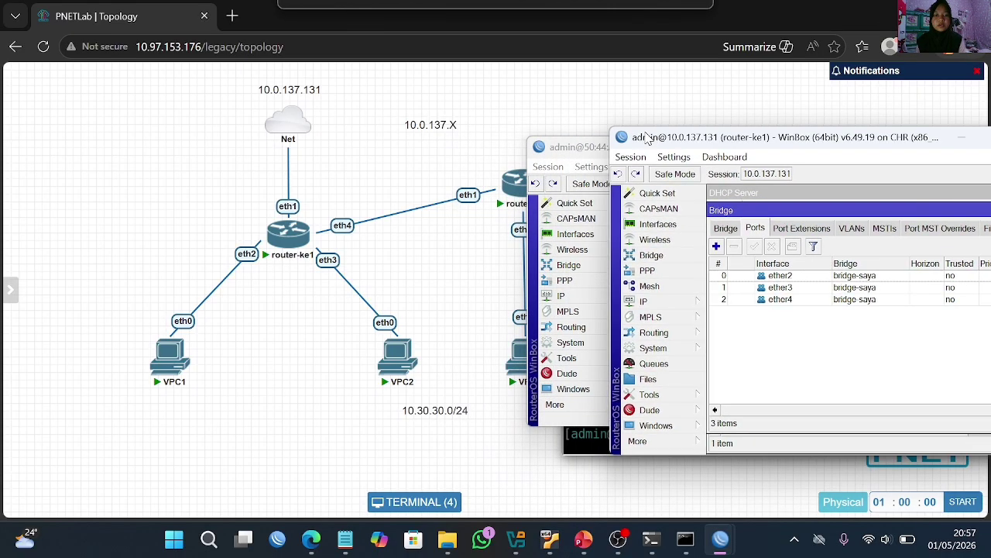
pyautogui.click(571, 153)
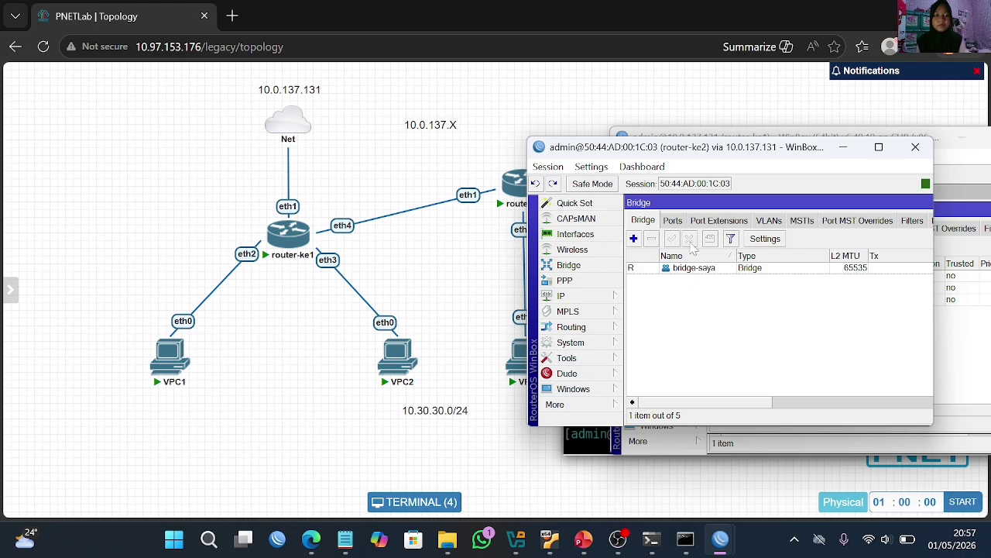
pyautogui.click(669, 221)
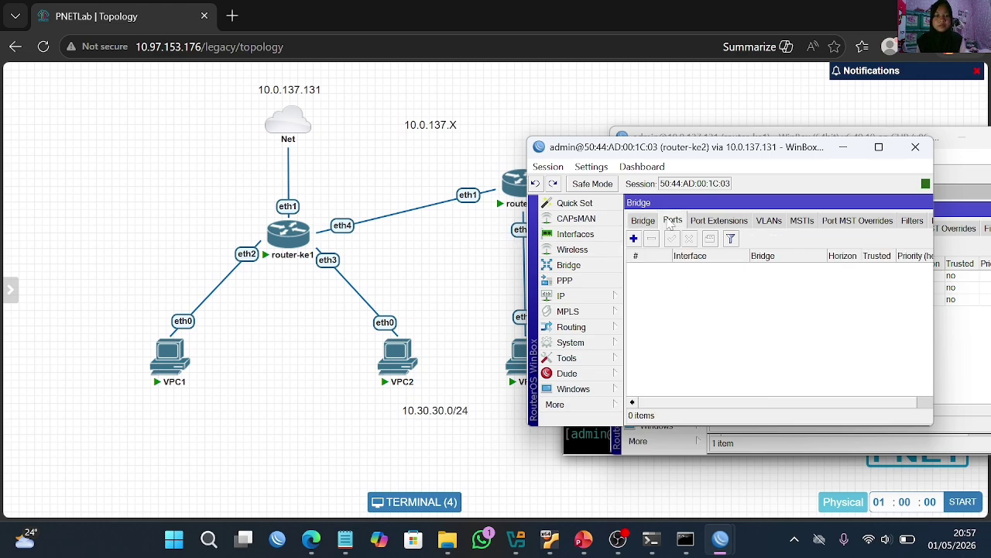
pyautogui.click(634, 240)
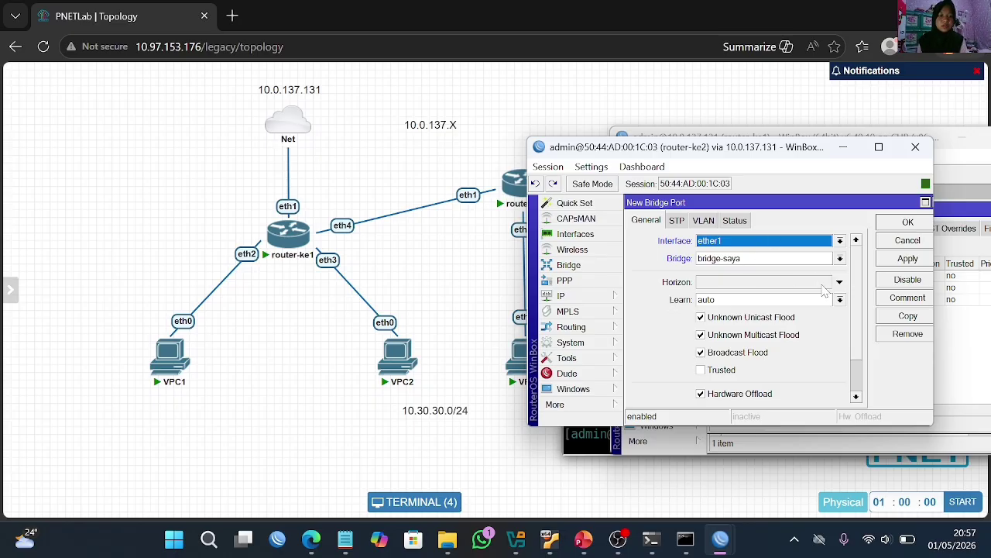
pyautogui.click(889, 262)
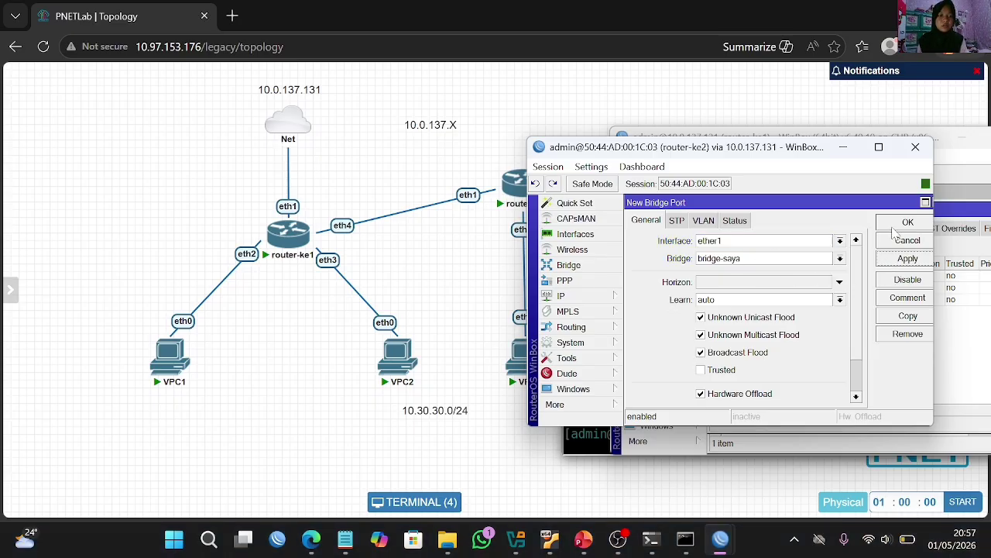
pyautogui.click(892, 225)
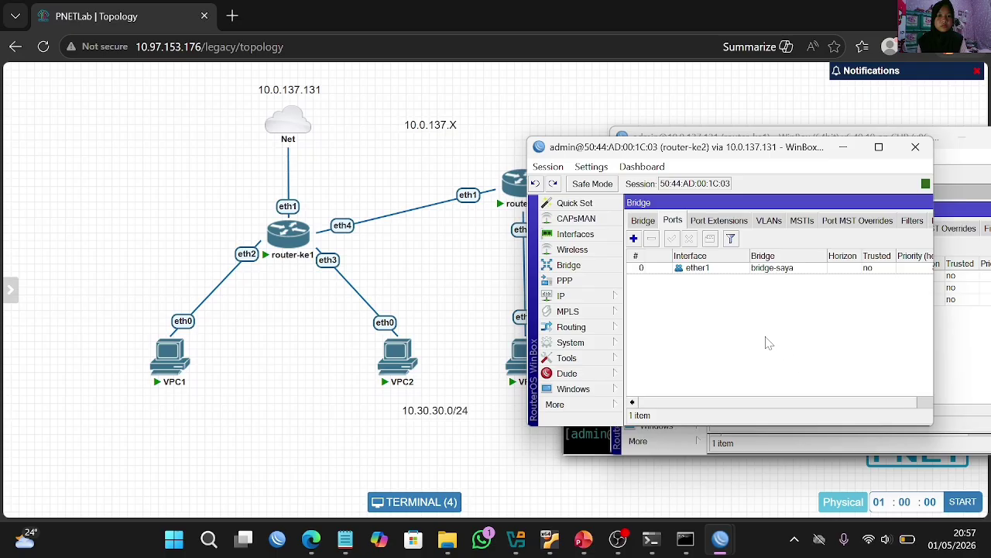
# Add ether2 as a second port of bridge-saya on router-ke2
pyautogui.click(634, 239)
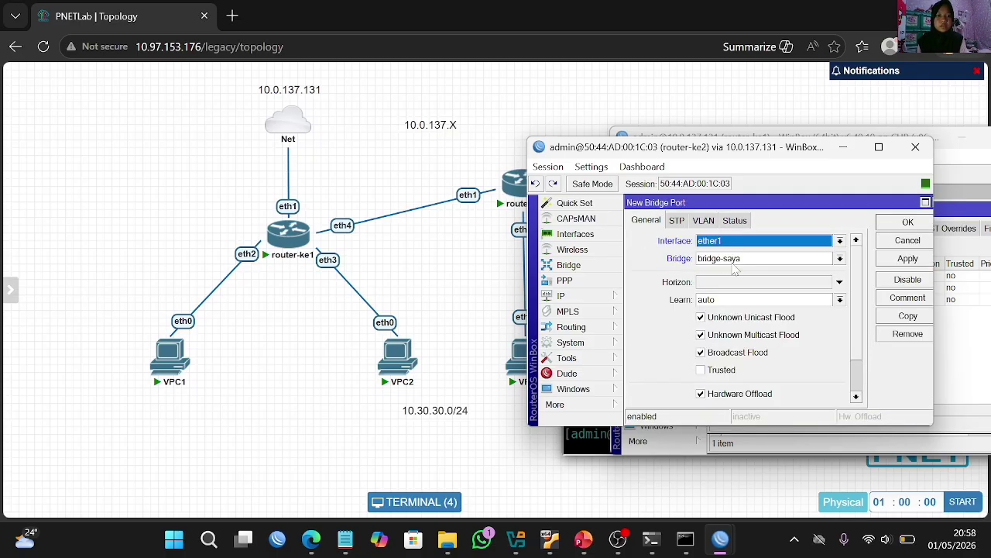
pyautogui.click(839, 241)
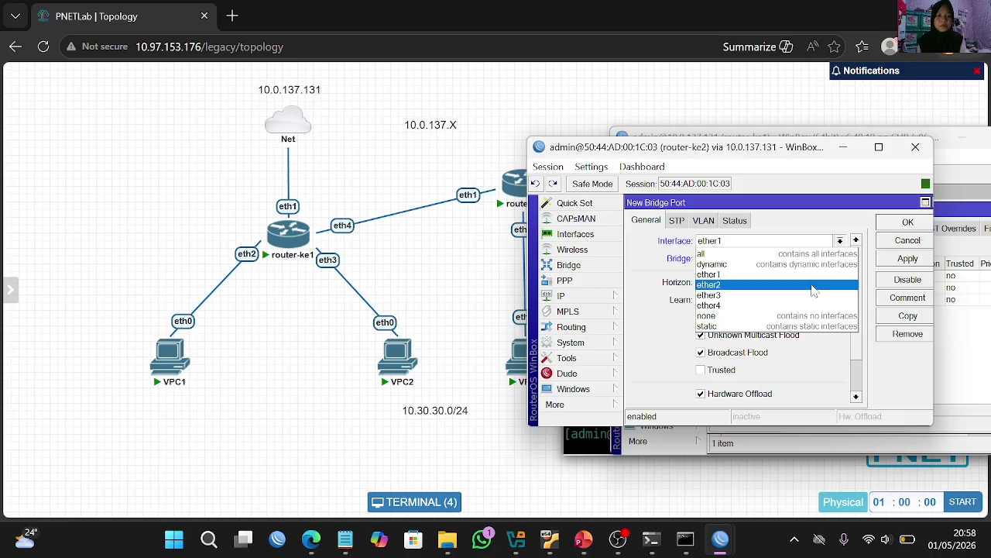
pyautogui.click(812, 285)
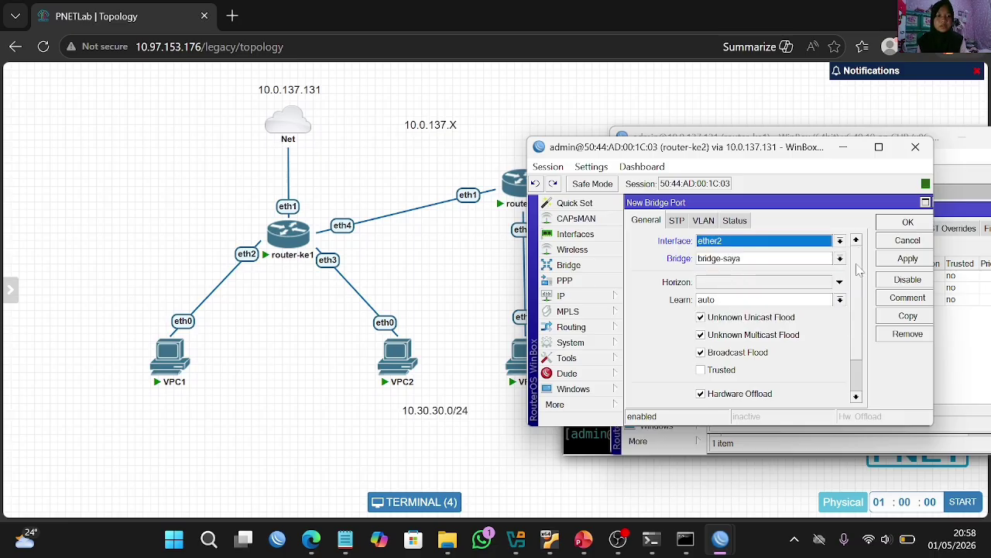
pyautogui.click(900, 261)
pyautogui.click(904, 223)
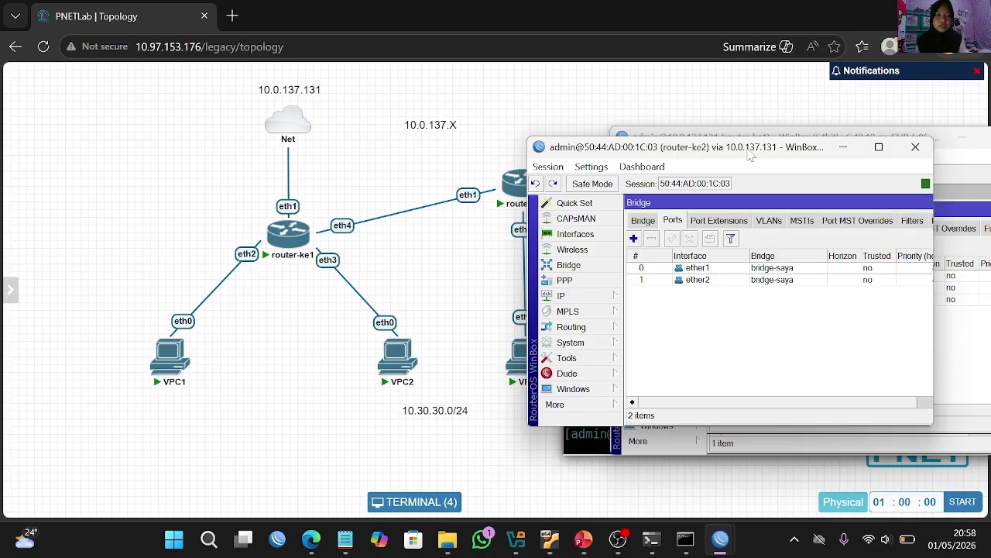
# Minimize both WinBox sessions, open VPC3's console in the topology, and request an address with ip dhcp
pyautogui.moveTo(751, 153); pyautogui.dragTo(799, 156)
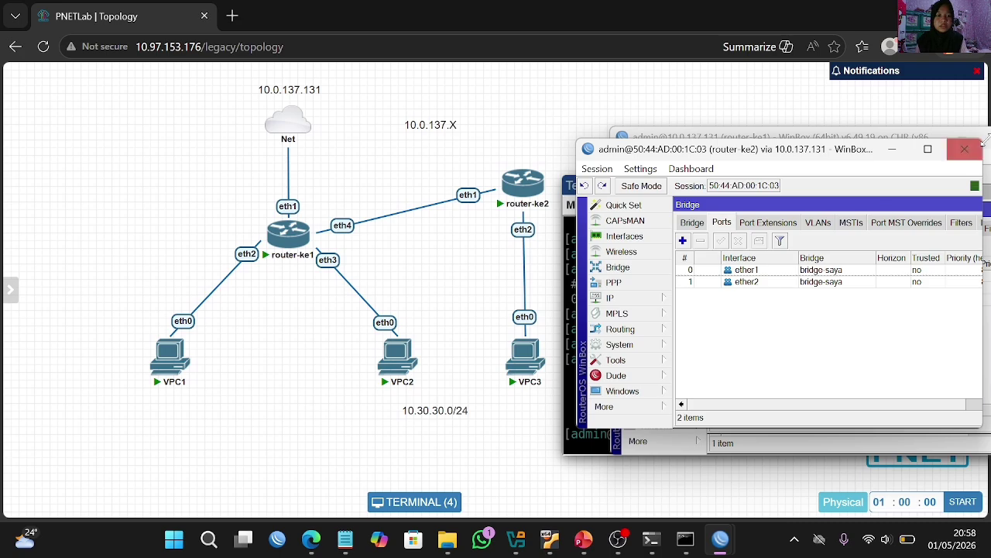
pyautogui.click(892, 150)
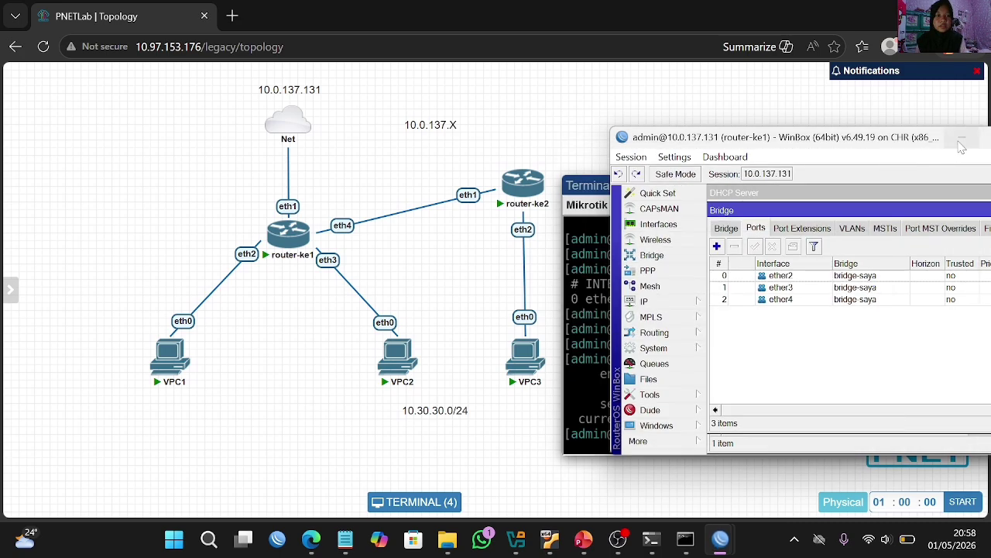
pyautogui.click(961, 142)
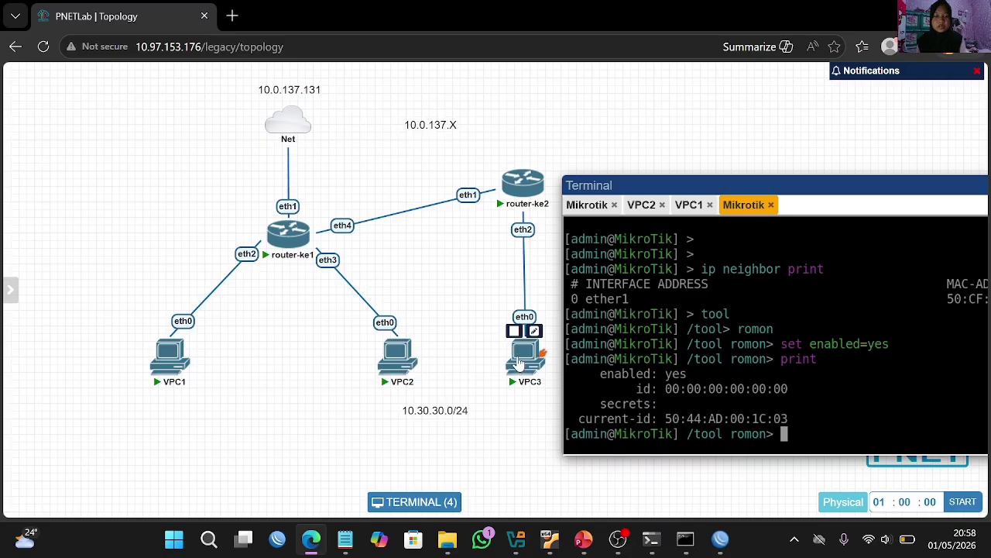
pyautogui.click(519, 362)
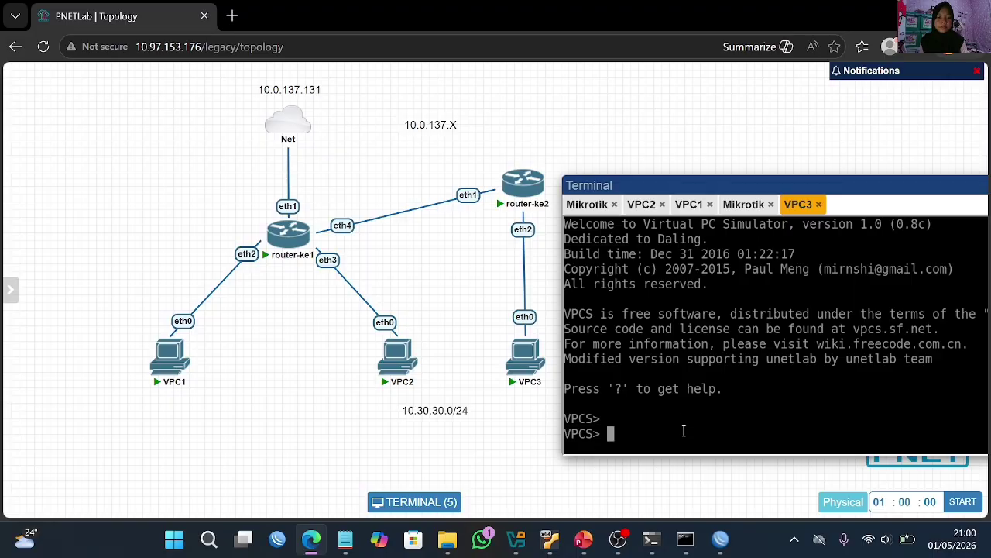
pyautogui.write('ip ')
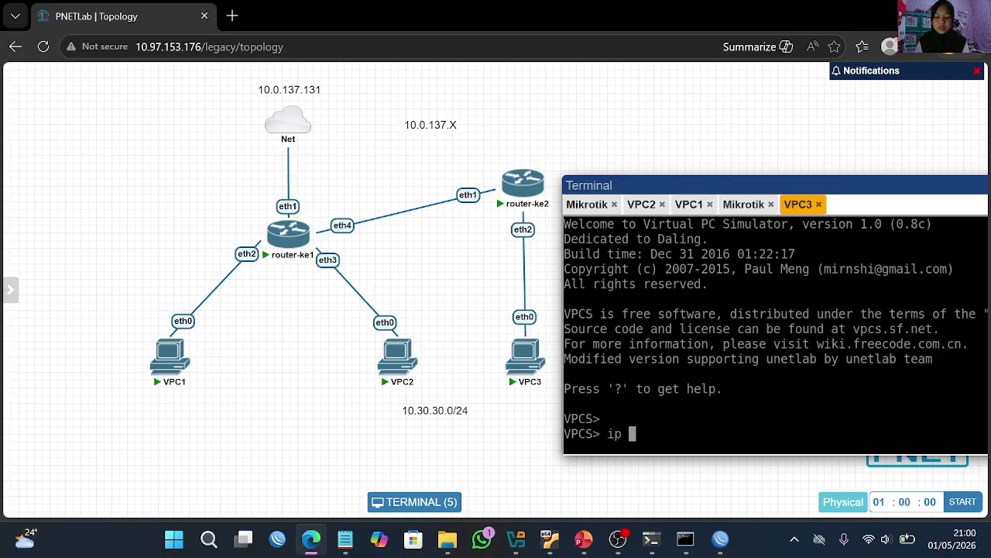
pyautogui.write('dhcp')
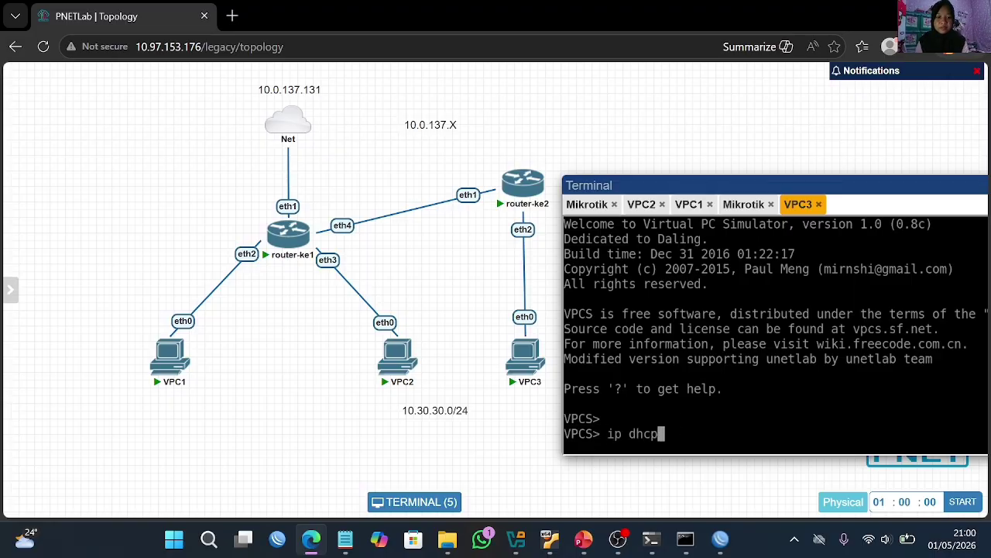
pyautogui.press('Return')
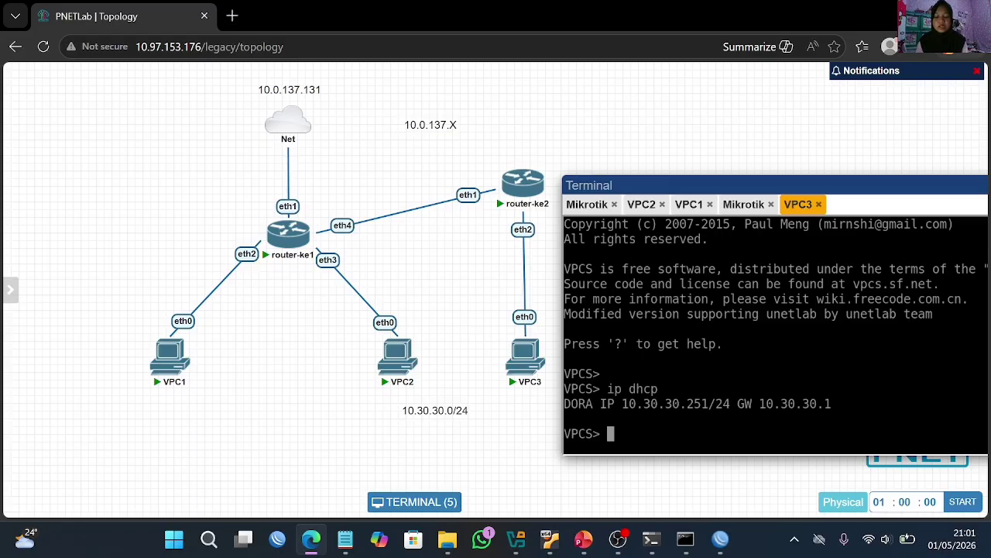
# Display VPC3's IP configuration with show ip and test its internet connectivity by pinging 8.8.8.8
pyautogui.write('show ip')
pyautogui.press('Return')
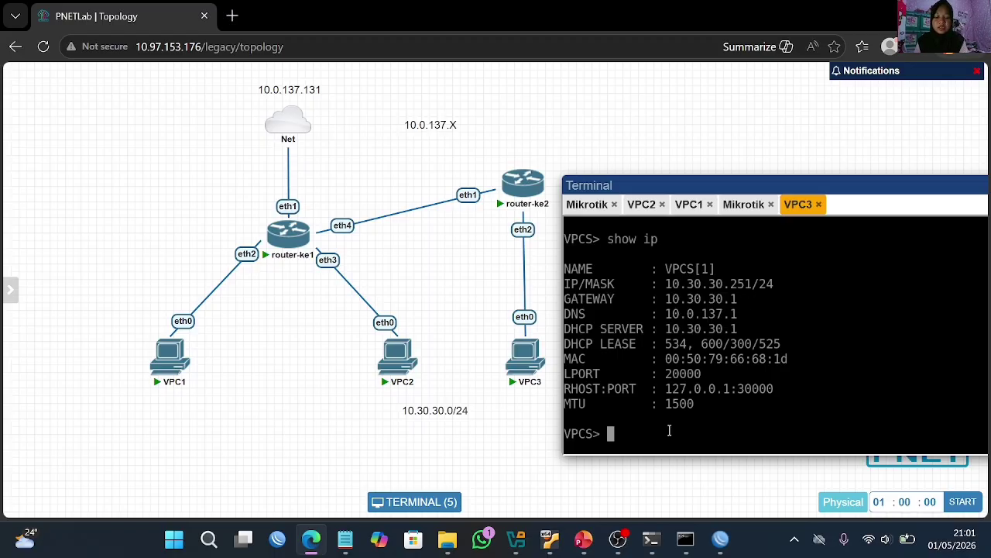
pyautogui.write('ping ')
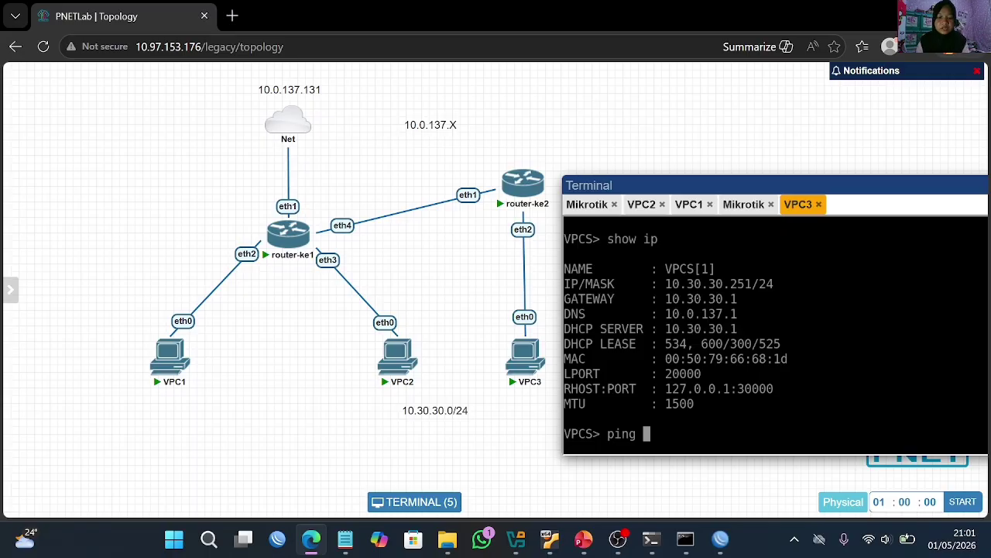
pyautogui.write('8.8.8.8')
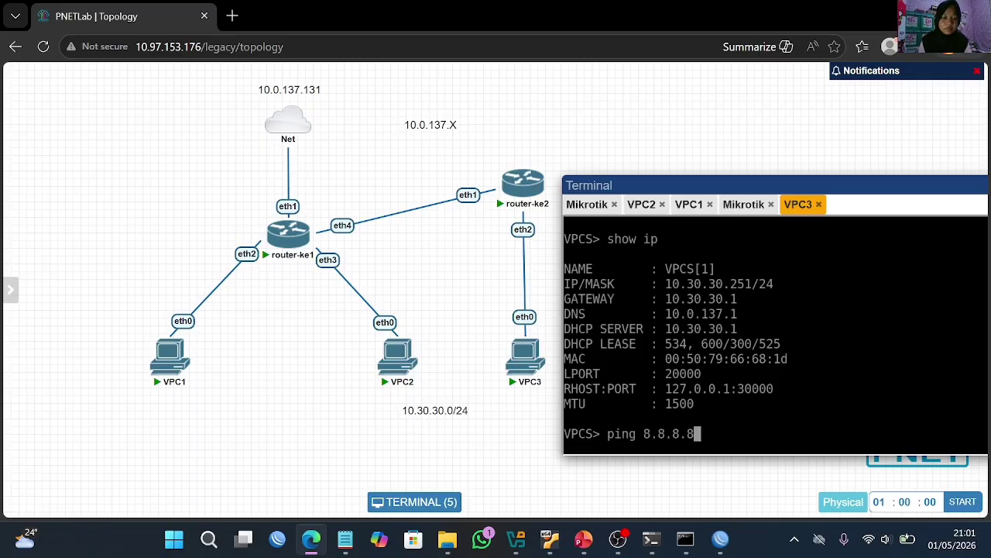
pyautogui.press('Return')
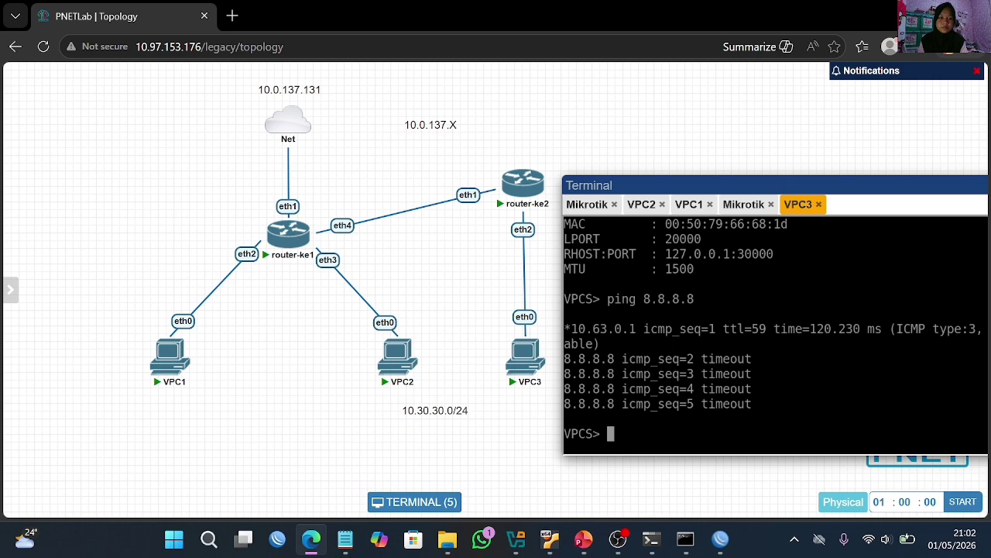
# Set VPC3's DNS server to 8.8.8.8 with the ip dns command
pyautogui.write('i')
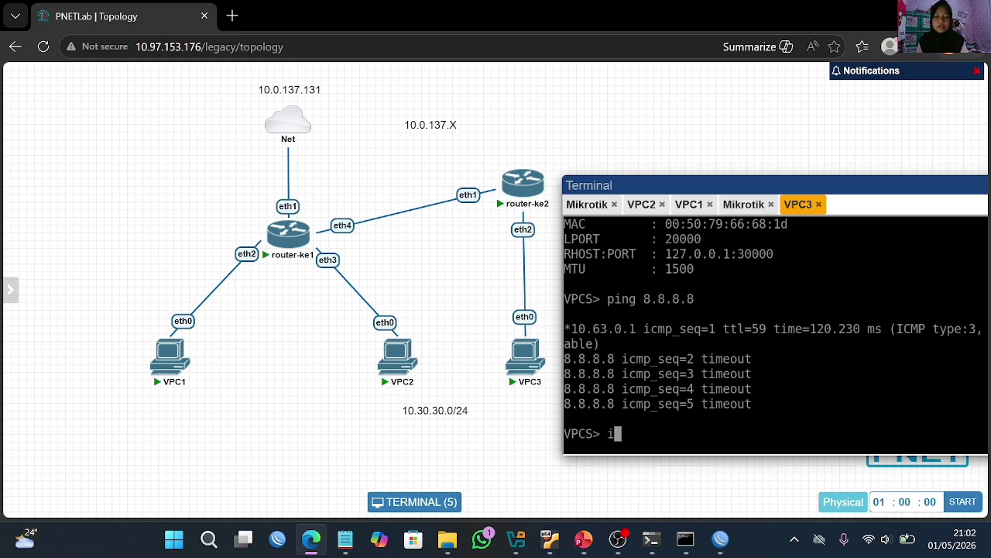
pyautogui.write('p d')
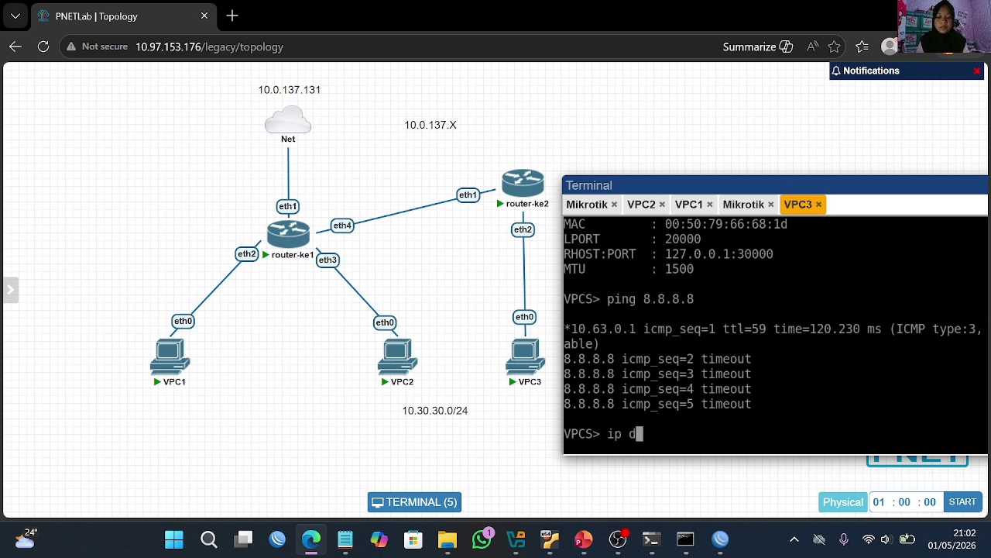
pyautogui.write('ns ')
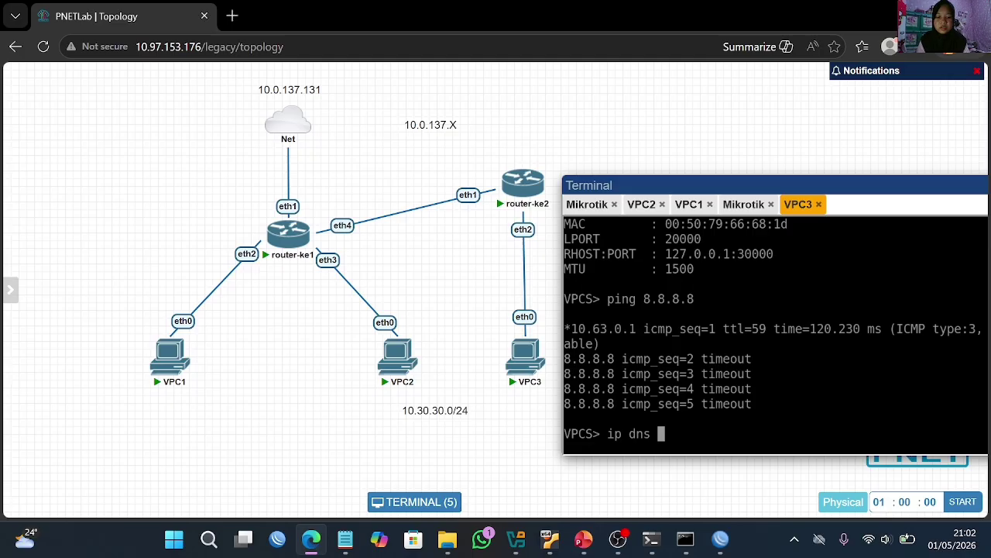
pyautogui.write('8.8.8.8')
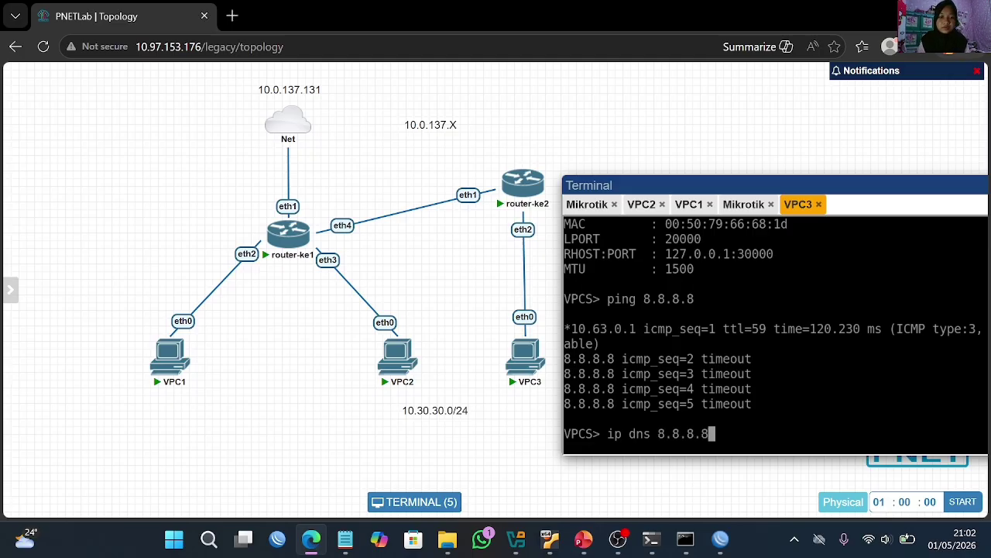
pyautogui.press('Return')
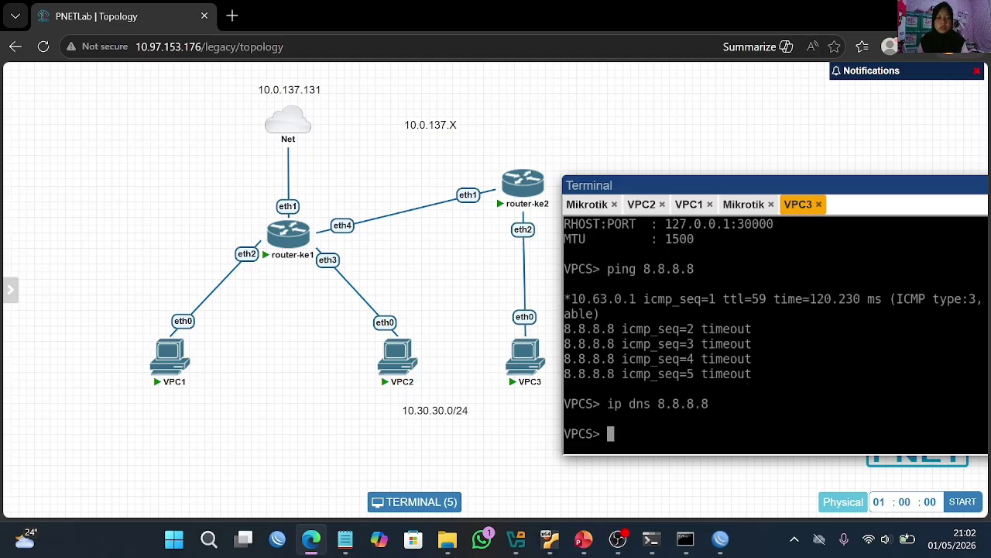
# Test VPC3's name resolution and internet access by pinging google.com, and stop the ping after a few replies
pyautogui.write('ping ')
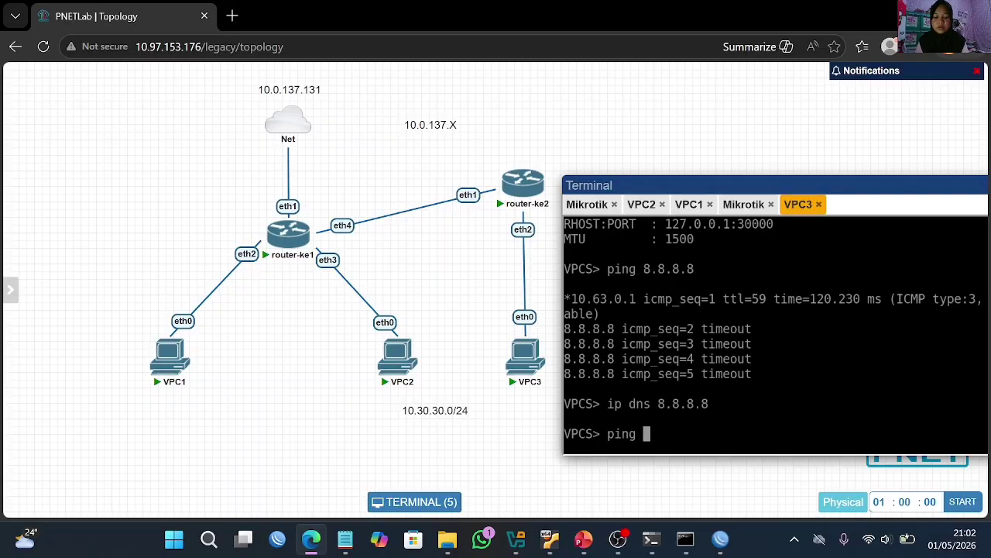
pyautogui.write('googl')
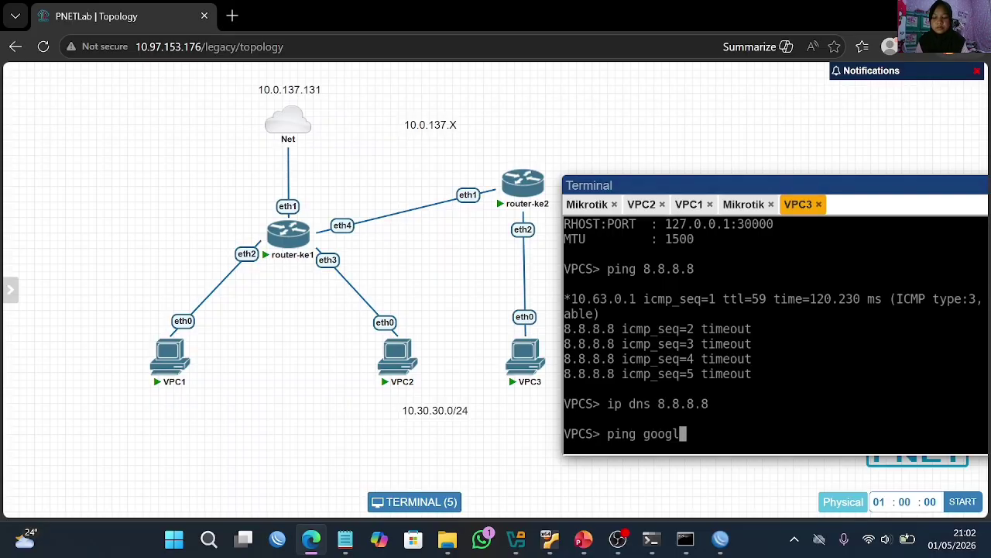
pyautogui.write('e.com')
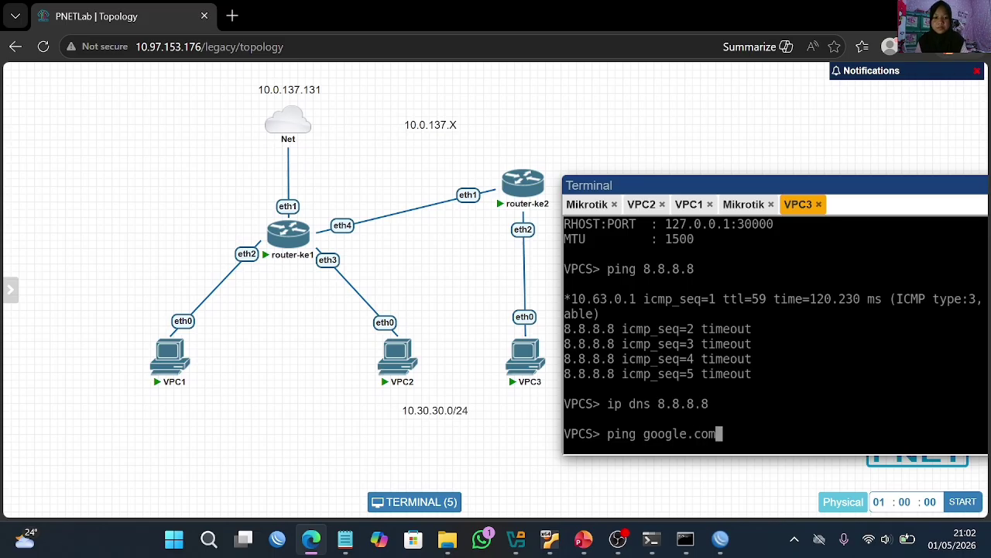
pyautogui.press('Return')
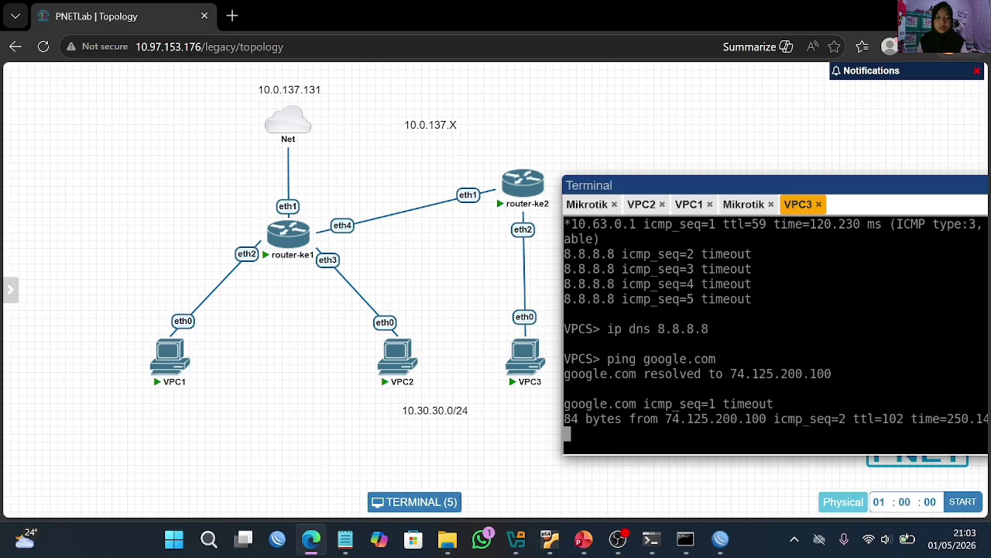
pyautogui.hotkey('ctrl', 'c')
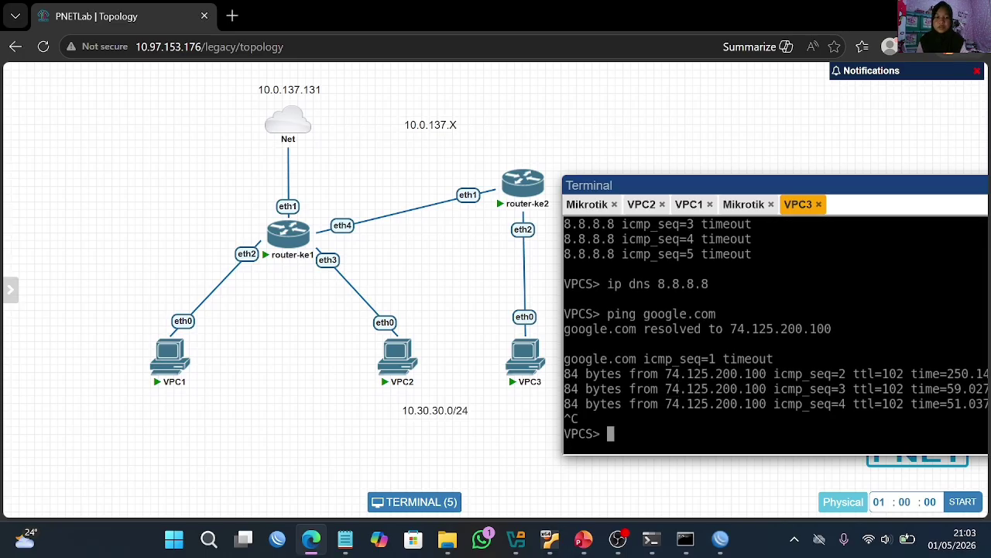